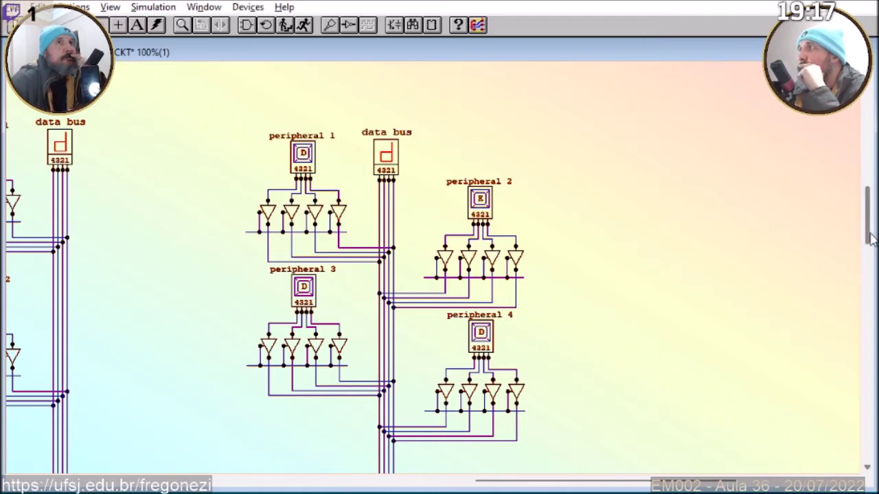
Save the current circuit, then sort the Simulações folder by name and open the Decoder 1 circuit.
drag(868, 237, 862, 191)
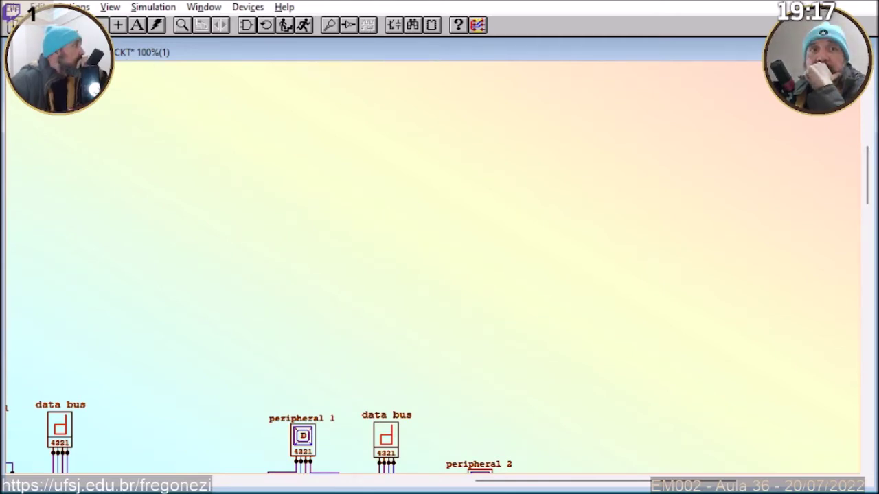
key(ctrl+s)
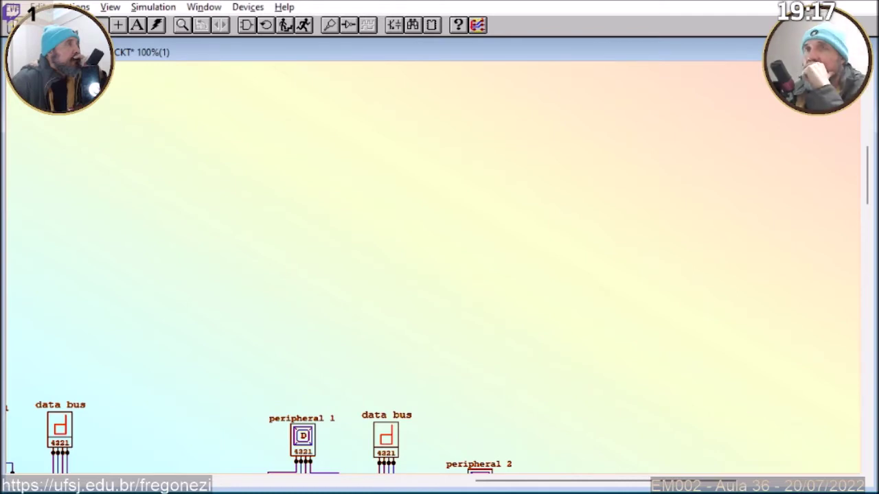
key(ctrl+o)
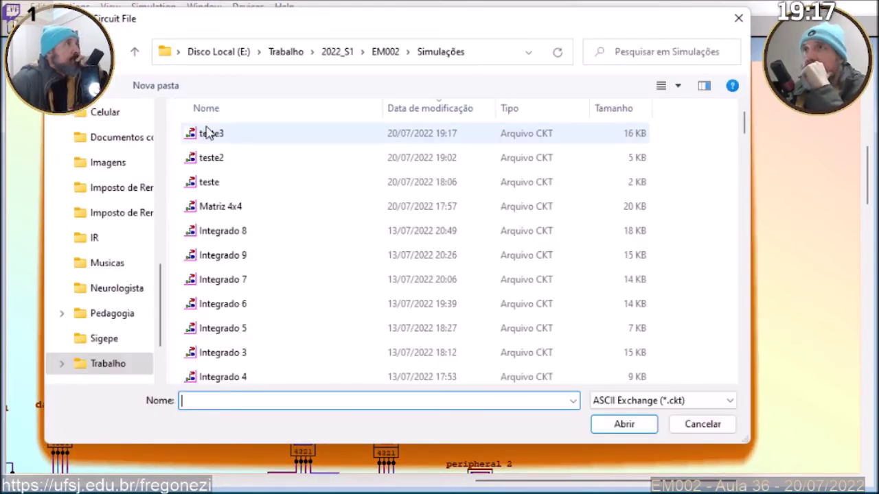
scroll(322, 234, down, 10)
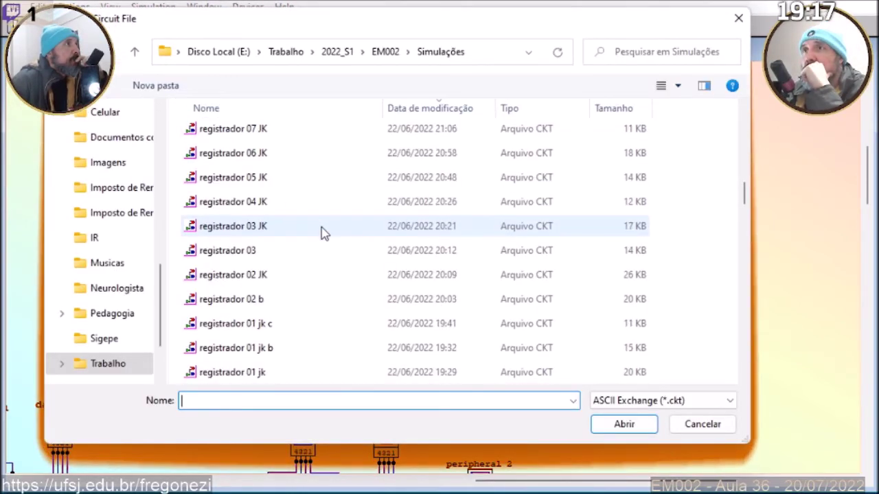
scroll(439, 233, down, 20)
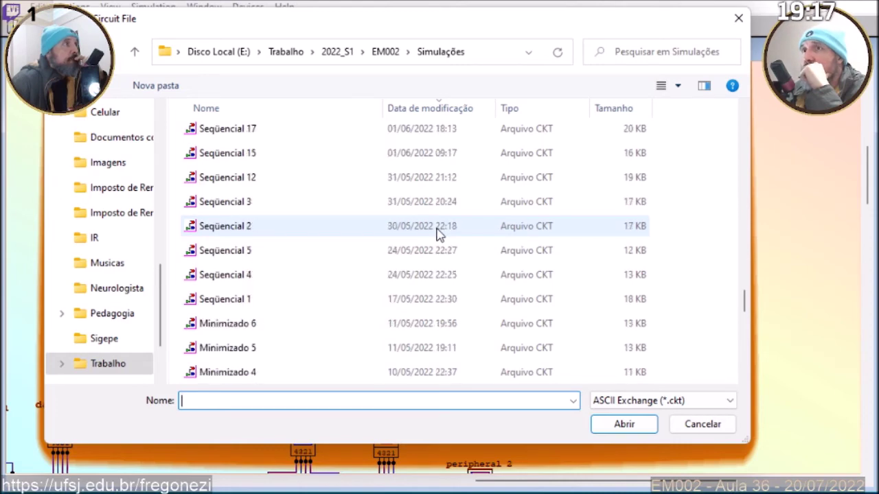
scroll(440, 233, down, 4)
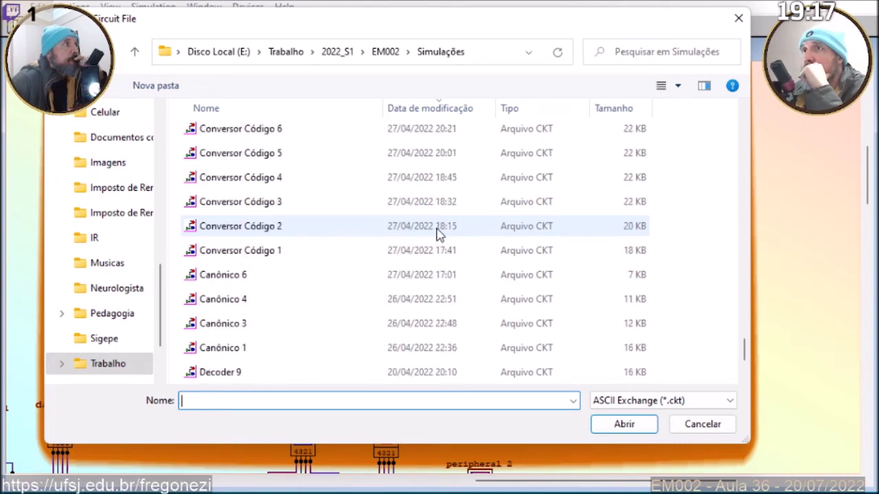
scroll(439, 233, down, 2)
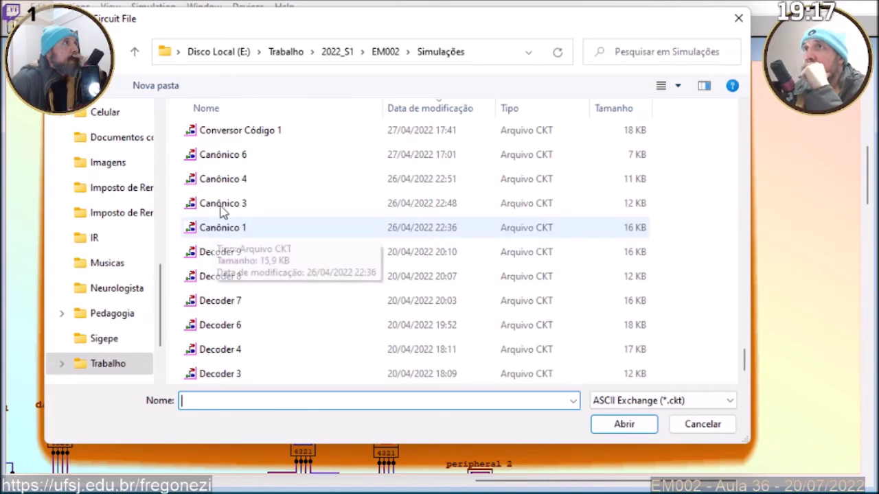
click(289, 112)
drag(742, 125, 741, 172)
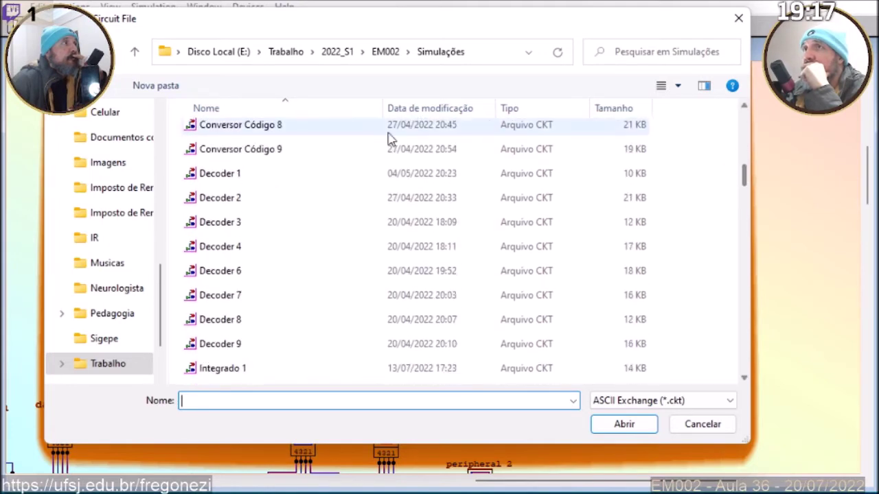
double_click(211, 176)
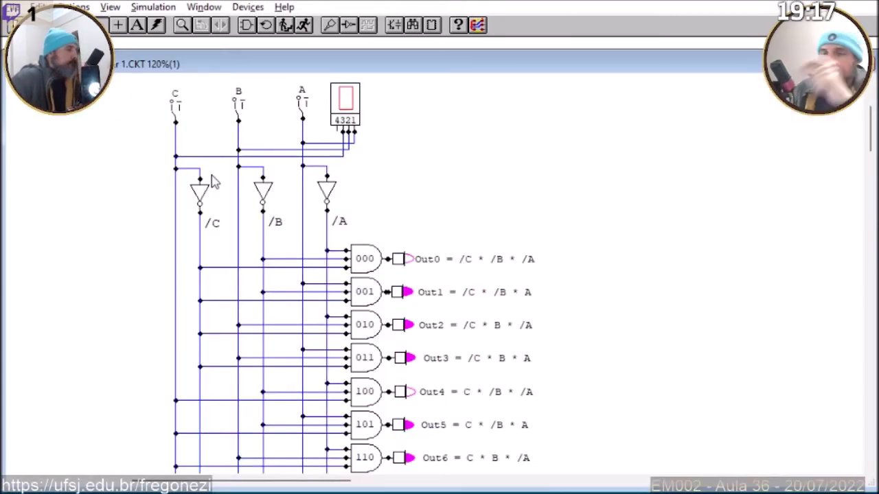
Open the Decoder 2 circuit from the Simulações folder.
scroll(437, 280, down, 1)
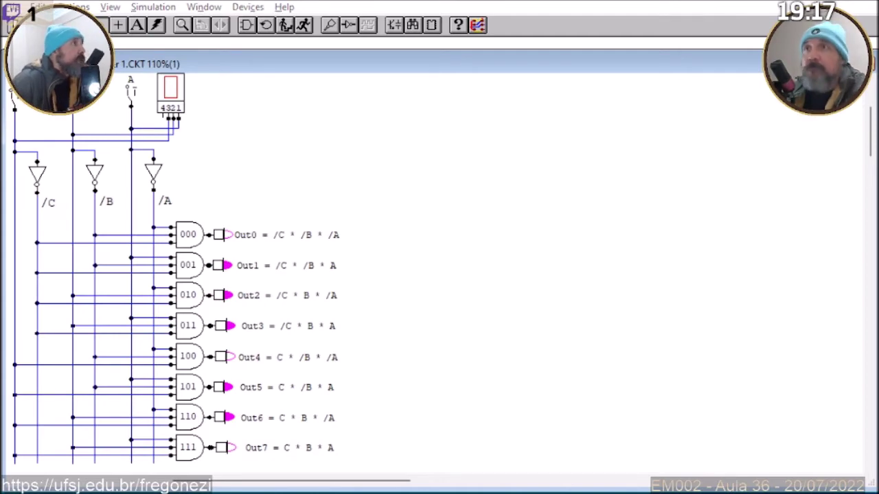
key(ctrl+o)
scroll(220, 272, down, 4)
scroll(220, 275, down, 5)
scroll(221, 276, up, 2)
double_click(226, 187)
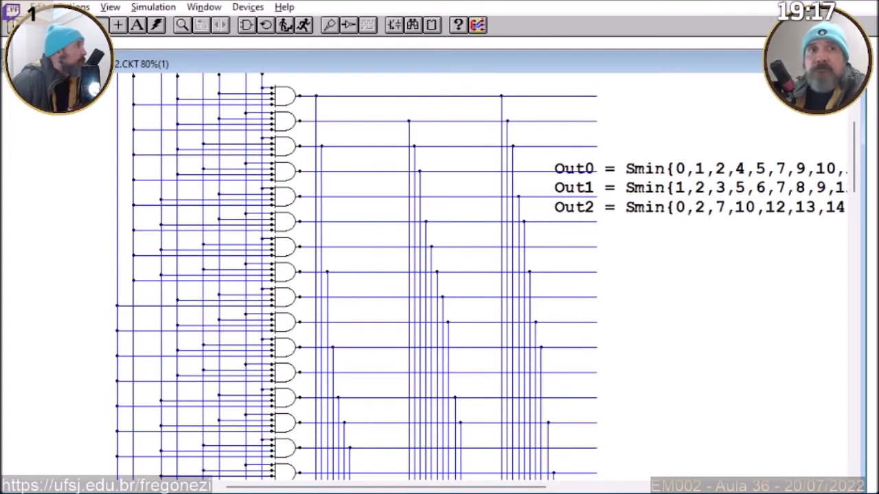
Open the Decoder 3 circuit from the Simulações folder.
key(ctrl+o)
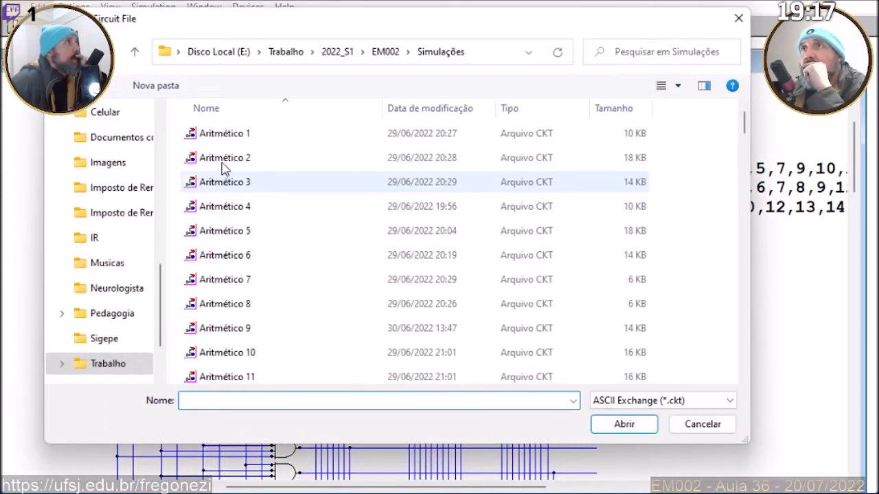
scroll(223, 157, down, 5)
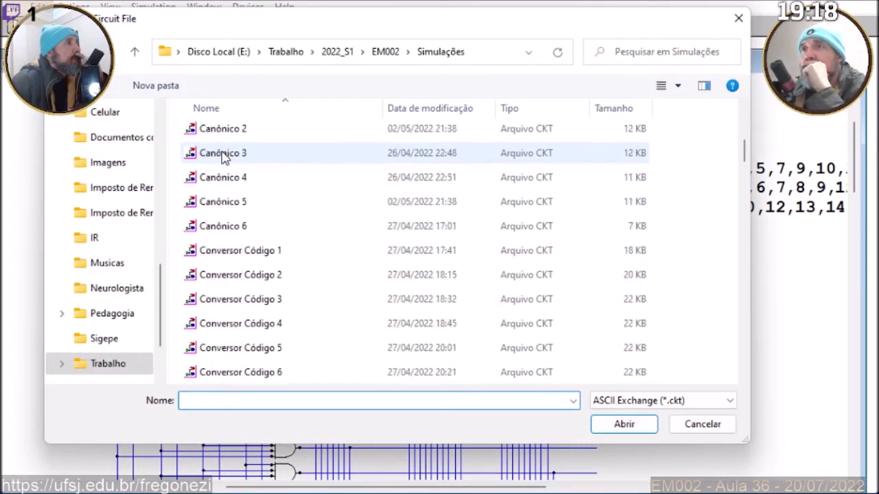
scroll(224, 157, down, 2)
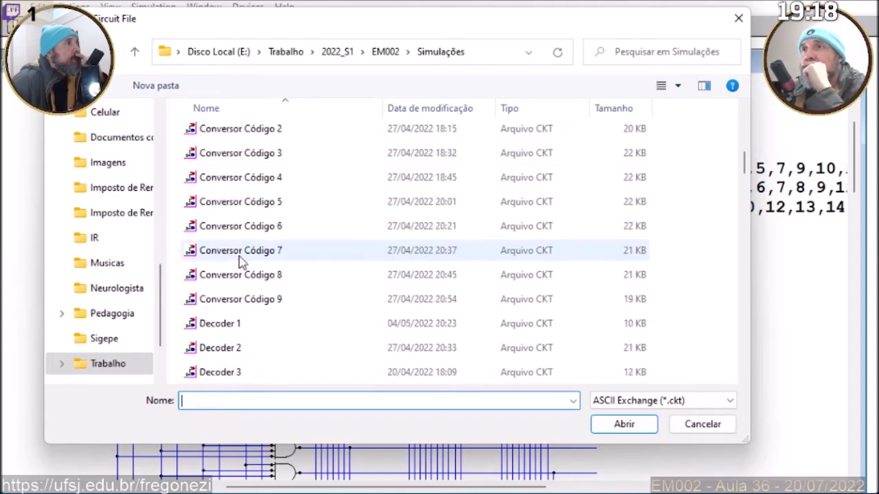
scroll(203, 316, down, 1)
double_click(213, 305)
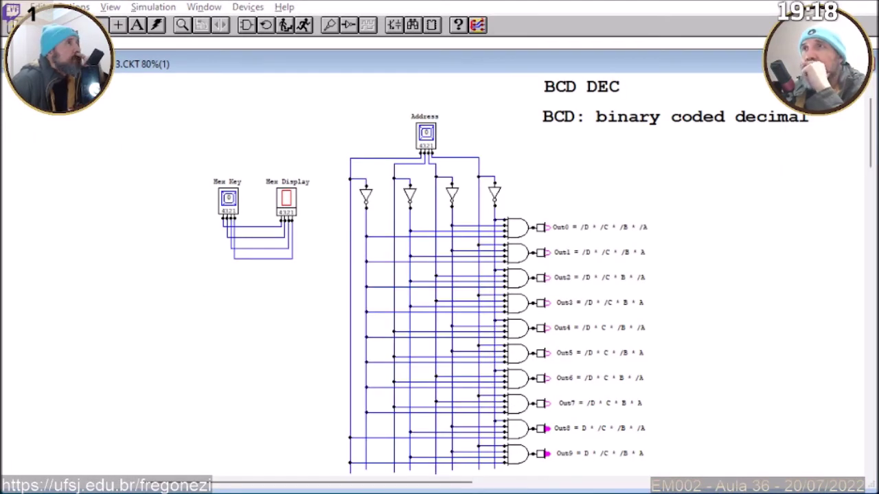
Sort the circuit files in the Simulações folder by modification date and look through the list for a suitable circuit.
key(ctrl+o)
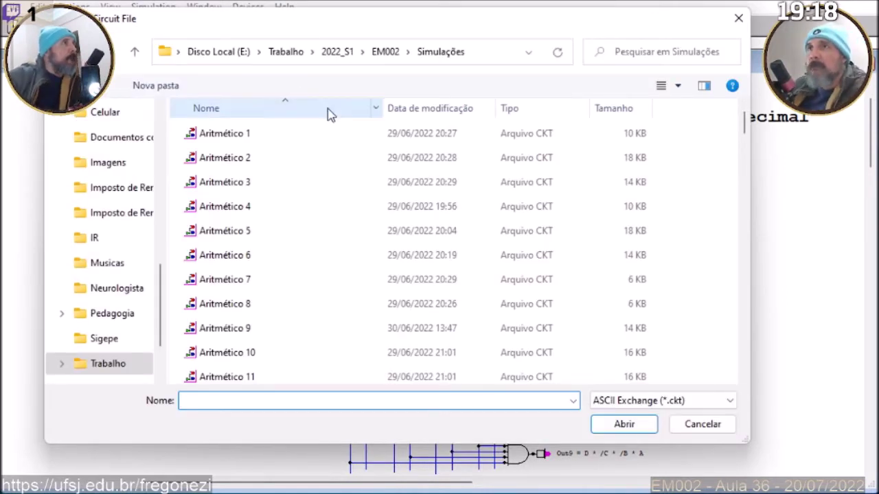
click(391, 118)
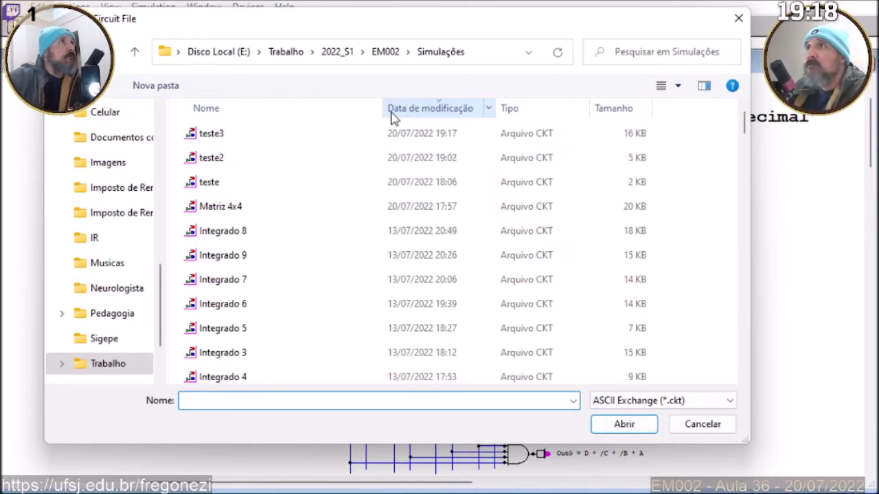
scroll(353, 137, down, 6)
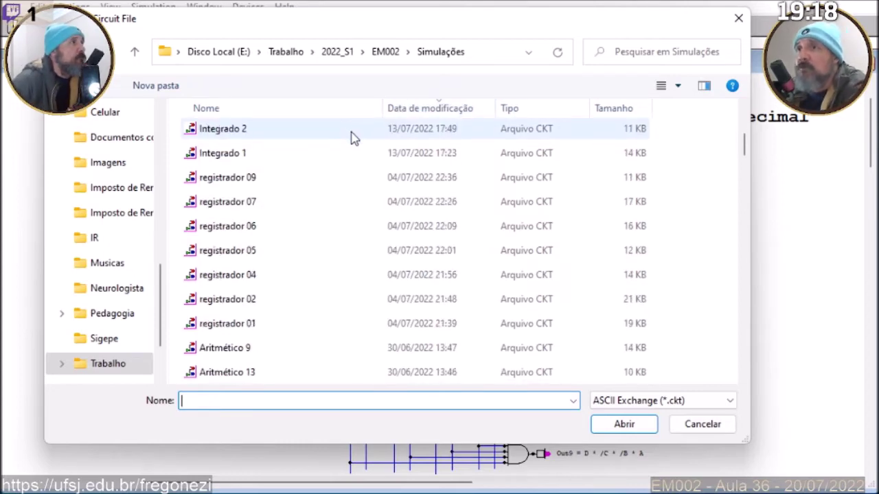
scroll(353, 137, down, 2)
scroll(353, 137, up, 1)
scroll(353, 137, down, 4)
scroll(353, 138, down, 3)
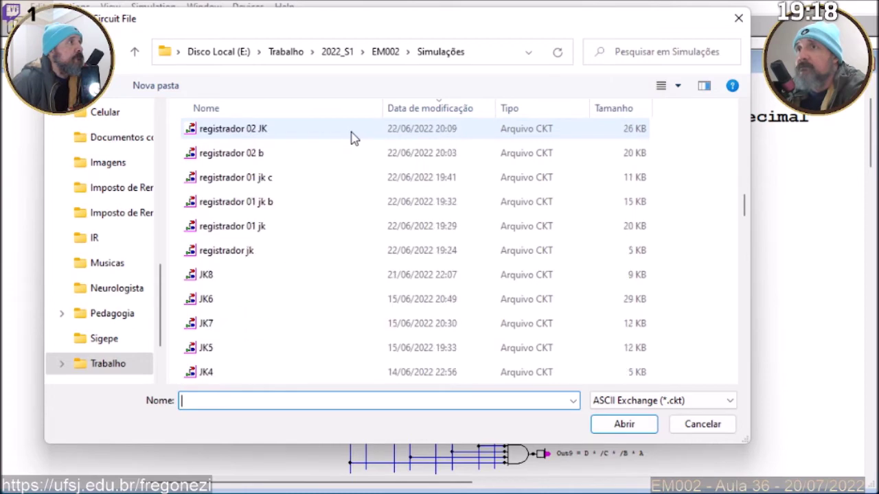
scroll(353, 138, up, 7)
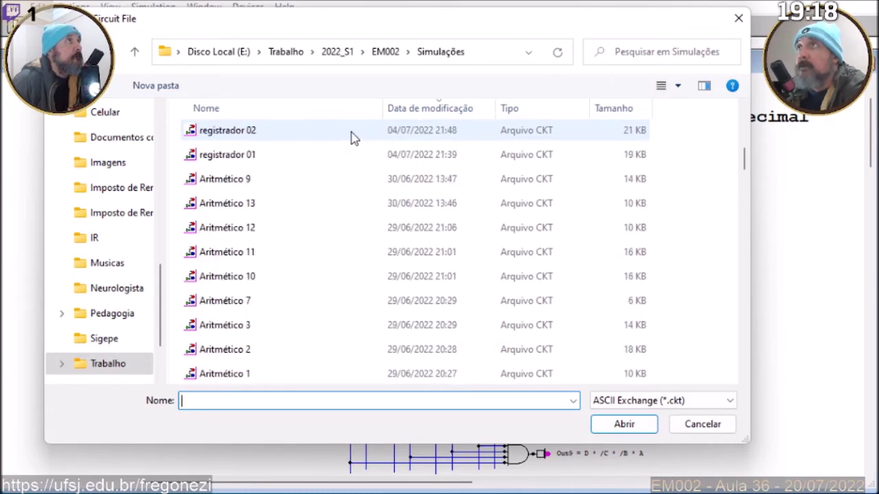
scroll(353, 137, up, 6)
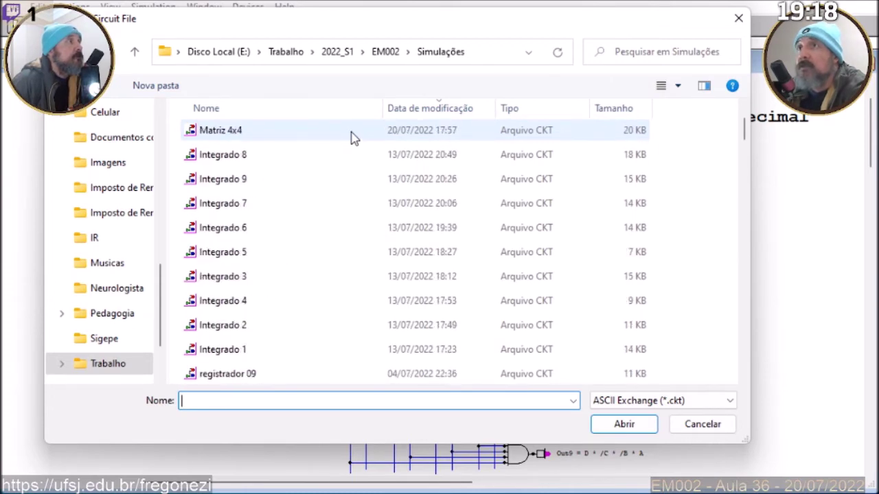
scroll(351, 133, up, 1)
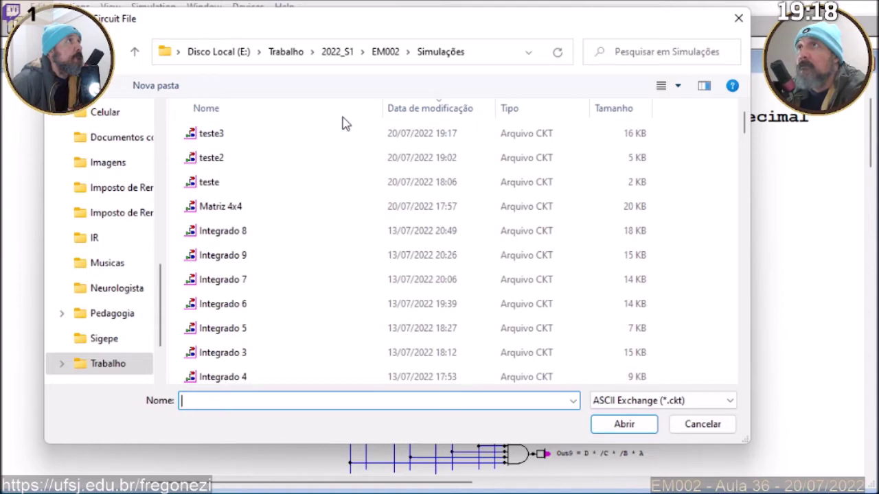
Browse from the Trabalho folder through 2022_S1 to EM002 ET005 and open the MUX 10 circuit.
click(291, 55)
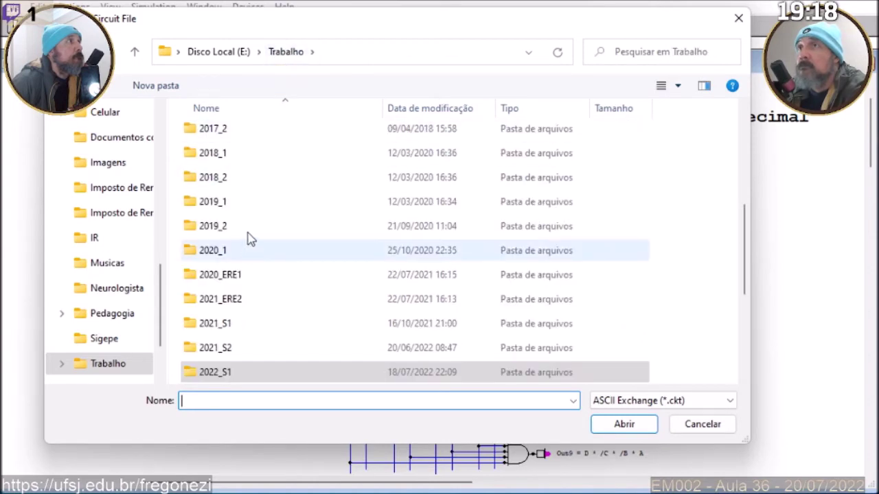
scroll(262, 166, down, 3)
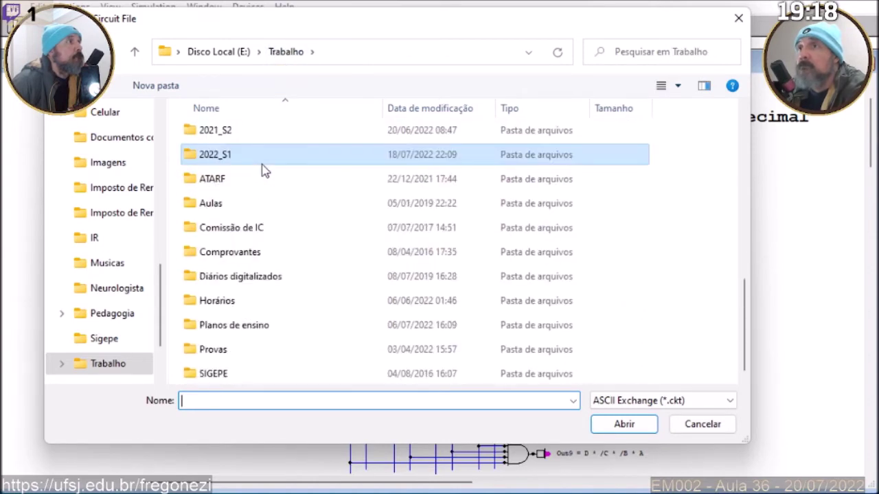
scroll(262, 171, up, 7)
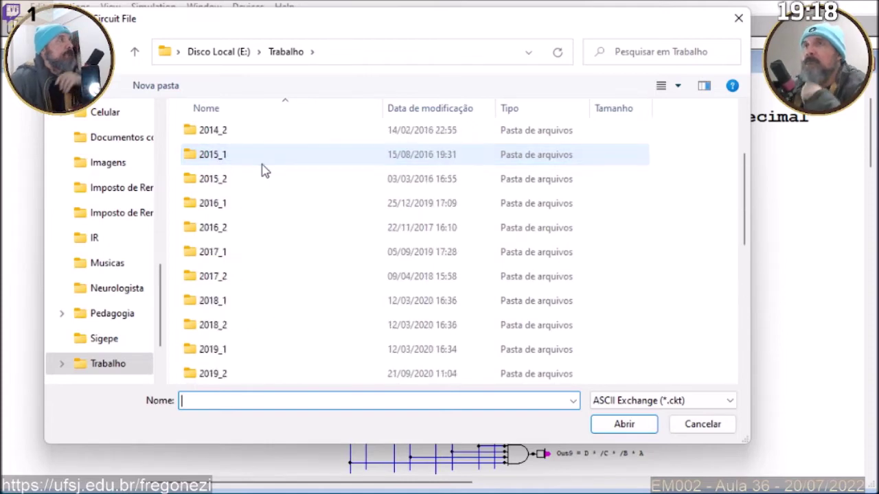
scroll(254, 185, down, 7)
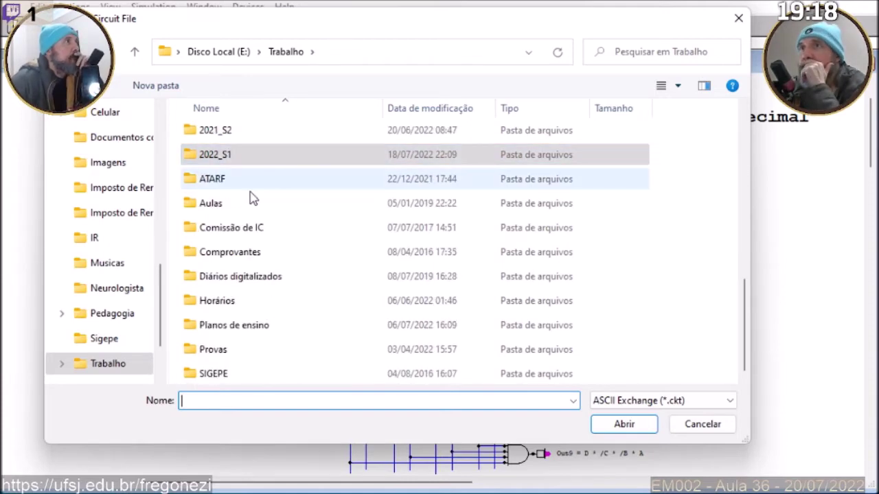
double_click(225, 155)
double_click(226, 182)
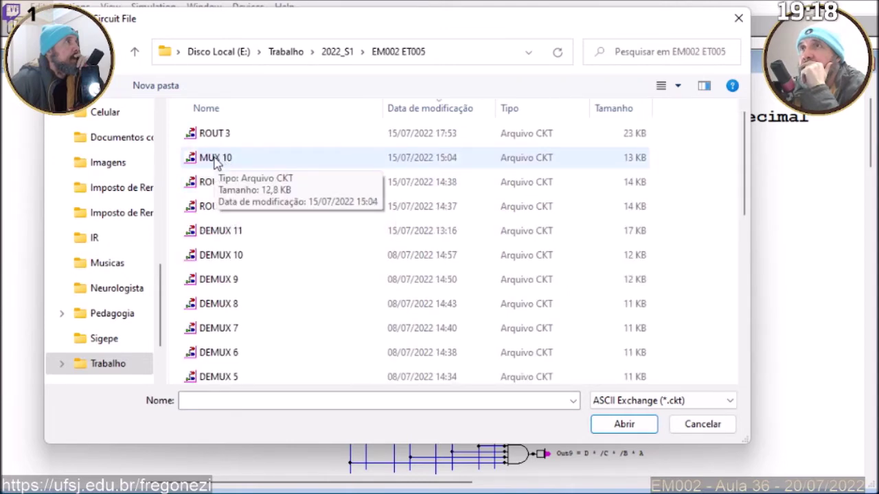
double_click(215, 158)
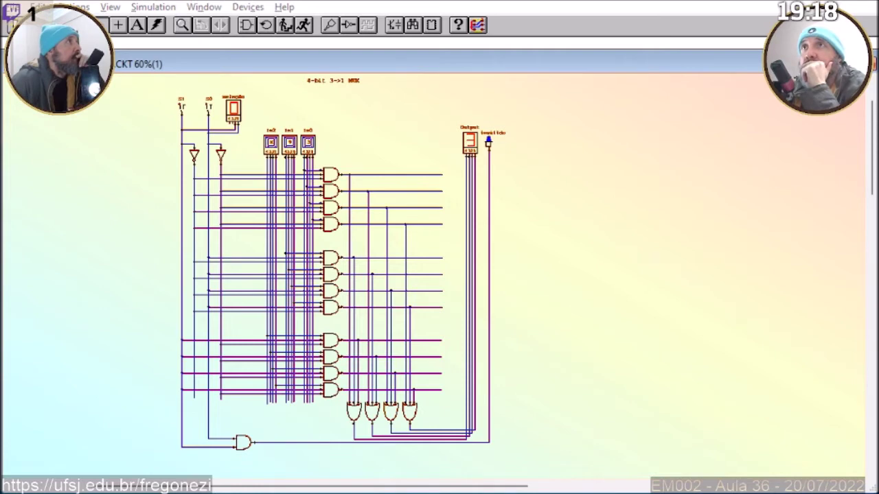
Open the MUX 7 circuit from the EM002 ET005 folder and examine its selection switches, inputs and output display.
key(ctrl+o)
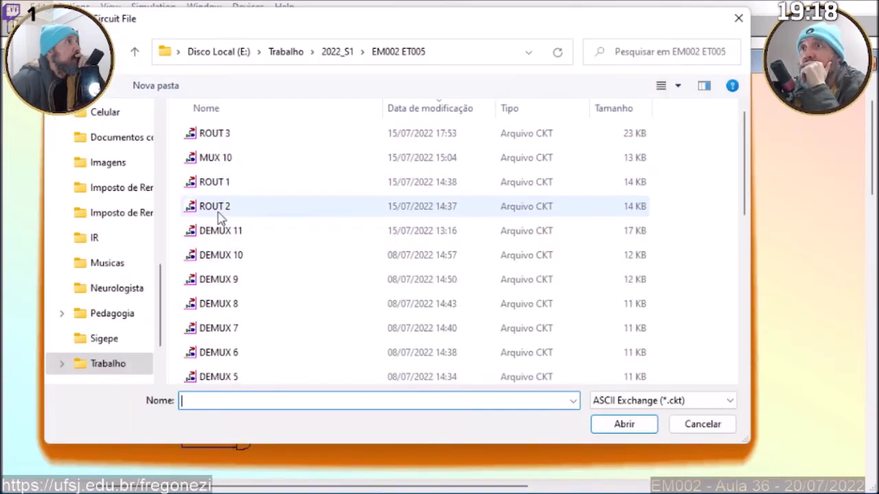
scroll(234, 277, down, 2)
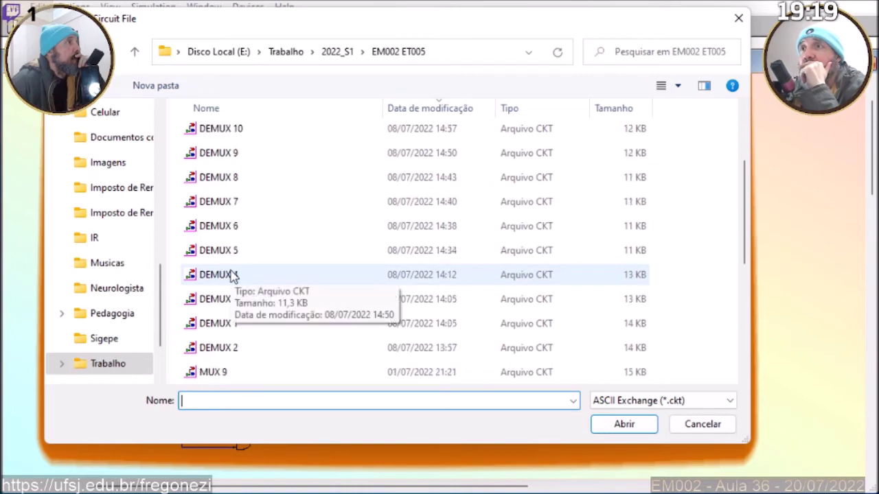
scroll(226, 330, down, 1)
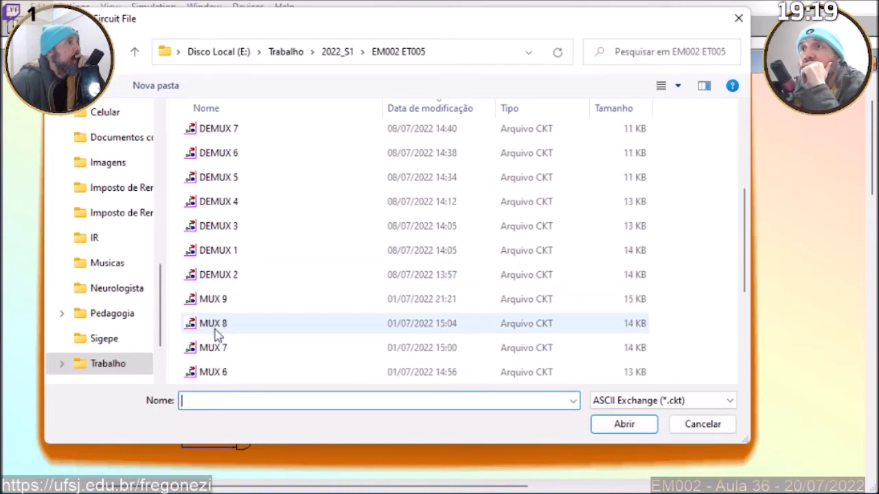
double_click(209, 348)
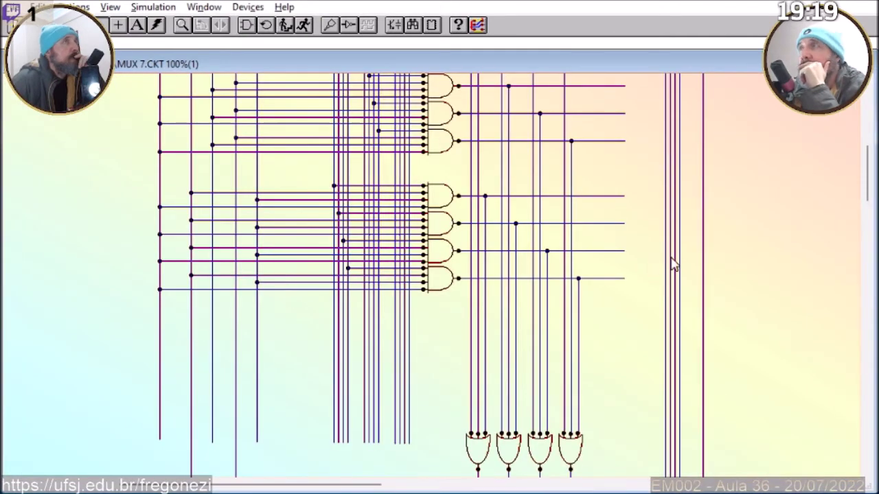
drag(867, 175, 866, 131)
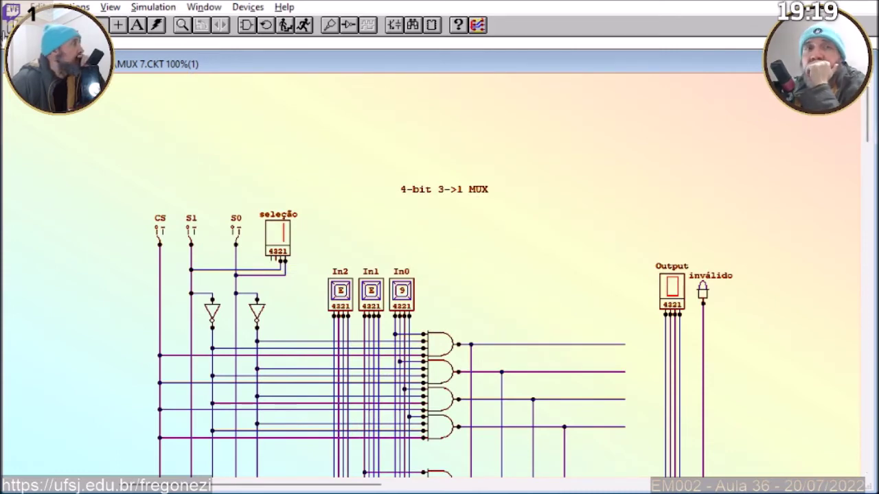
Open the MUX 6 circuit and the MUX 5 circuit in turn from the EM002 ET005 folder to check their layouts.
key(ctrl+o)
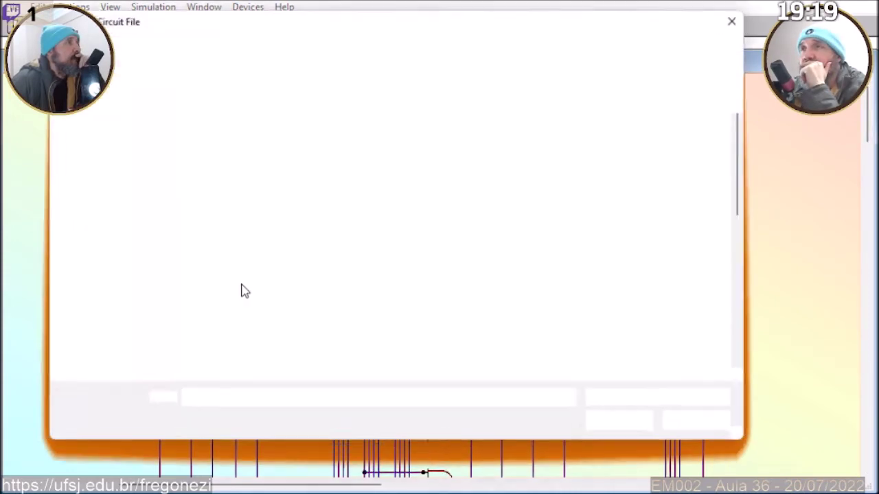
scroll(241, 290, down, 4)
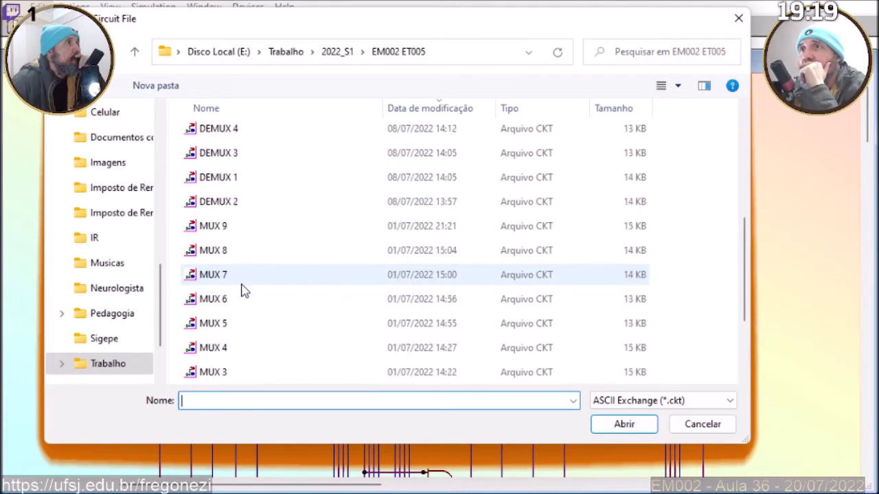
double_click(217, 302)
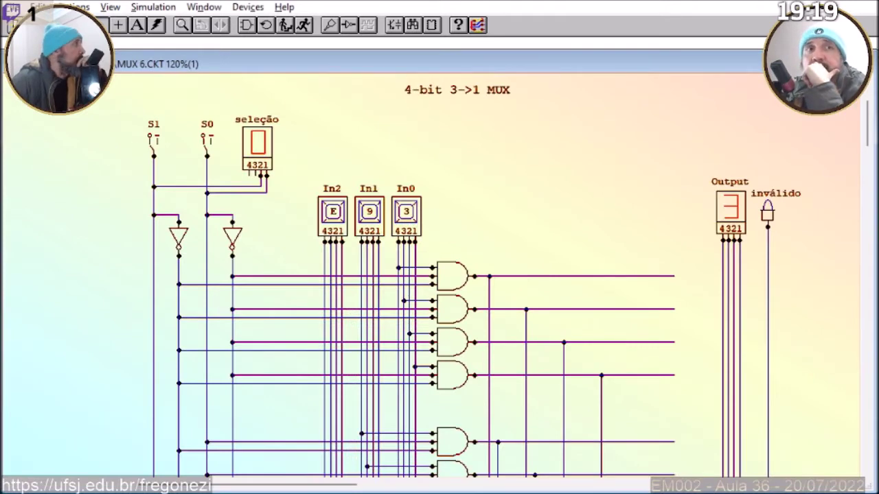
key(ctrl+o)
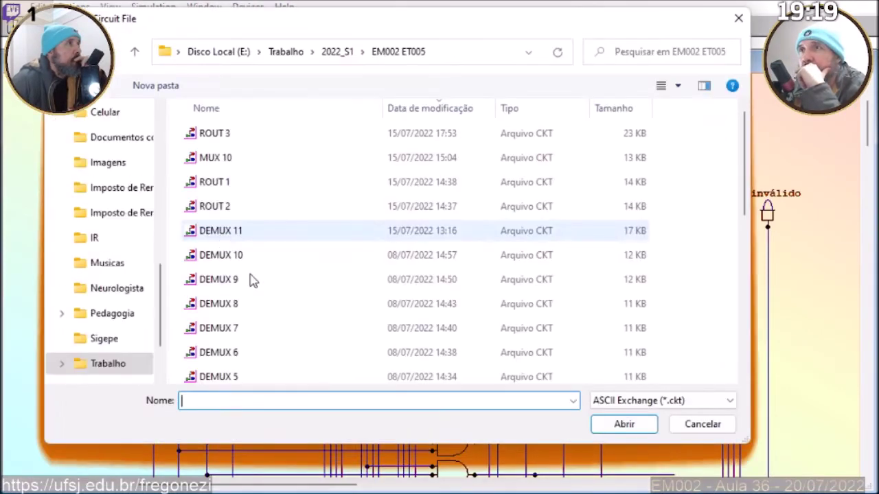
scroll(261, 295, down, 3)
scroll(267, 298, down, 1)
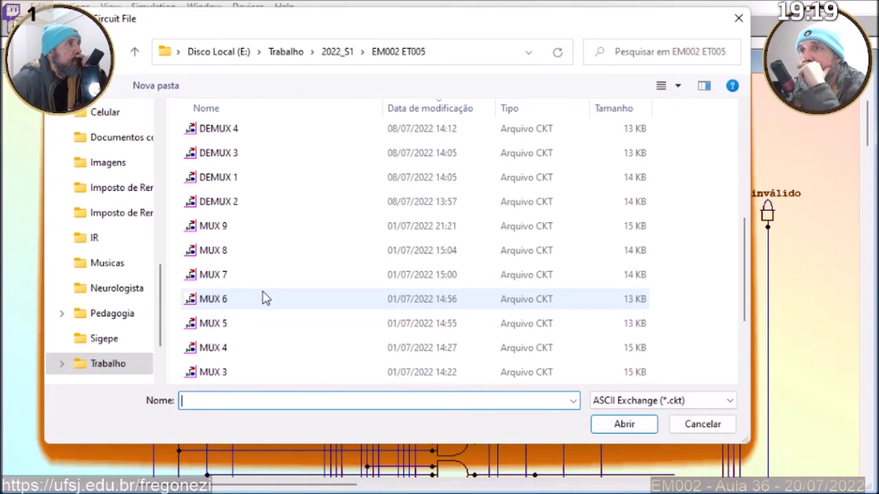
double_click(222, 328)
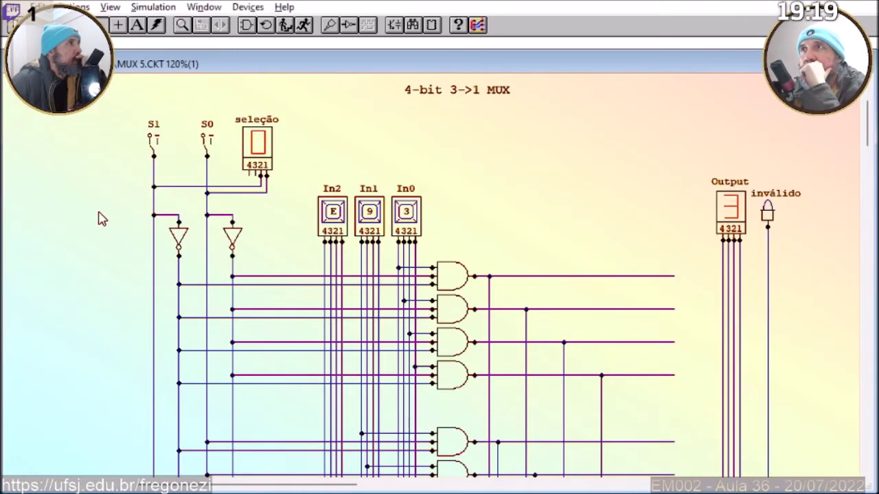
Open the MUX 4 circuit and the MUX 3 circuit in turn from the EM002 ET005 folder to check their layouts.
key(ctrl+o)
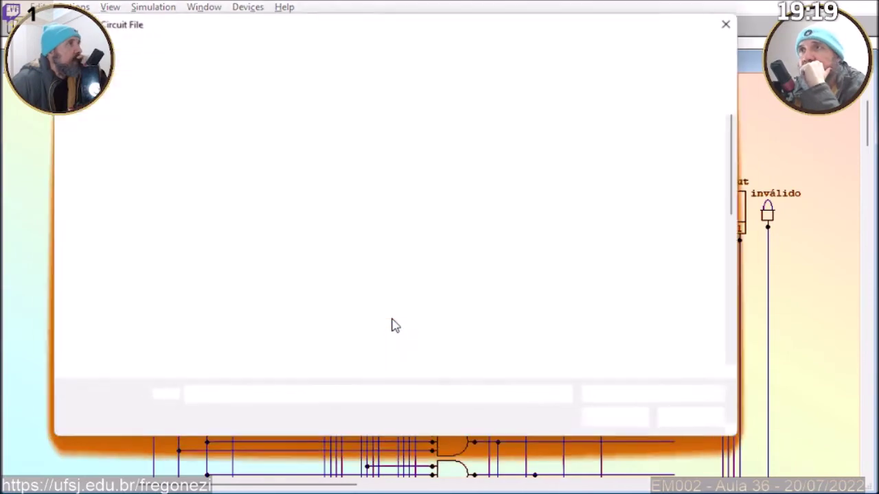
scroll(337, 335, down, 4)
scroll(337, 335, down, 1)
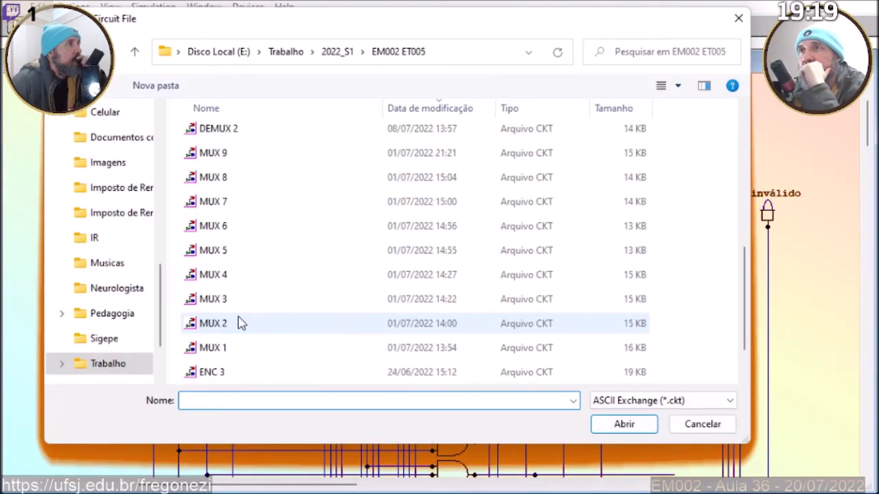
double_click(226, 281)
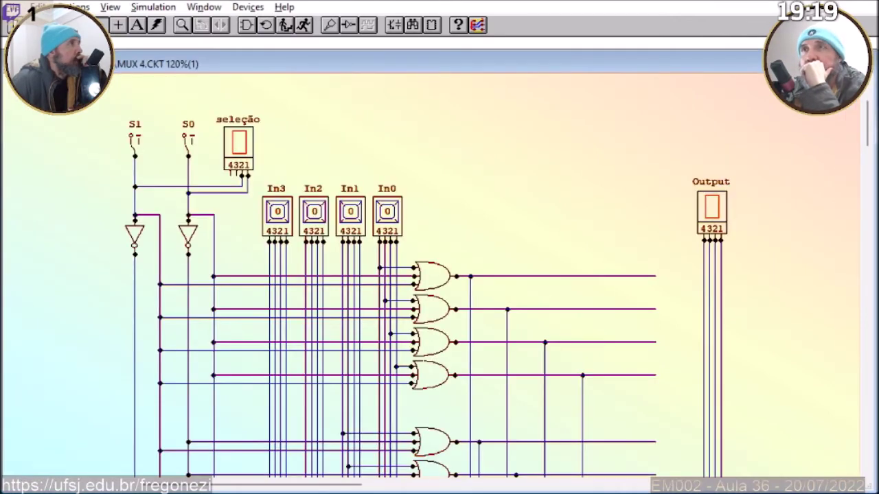
key(ctrl+o)
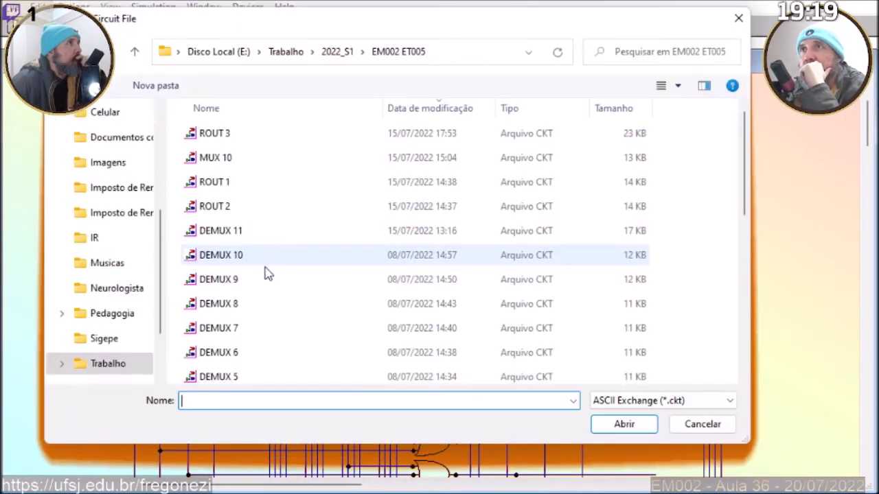
scroll(269, 274, down, 3)
scroll(267, 276, down, 2)
double_click(226, 298)
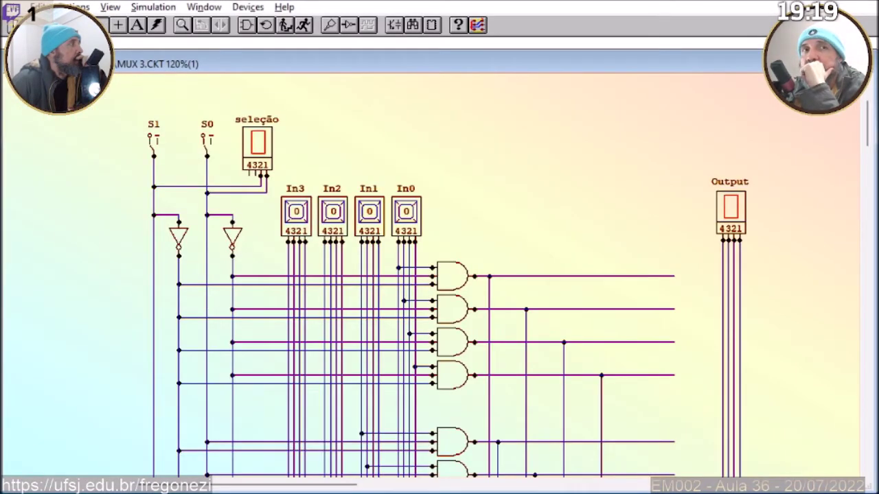
Open the MUX 2 circuit from the EM002 ET005 folder and check its selection logic.
key(ctrl+o)
scroll(318, 337, down, 2)
double_click(245, 330)
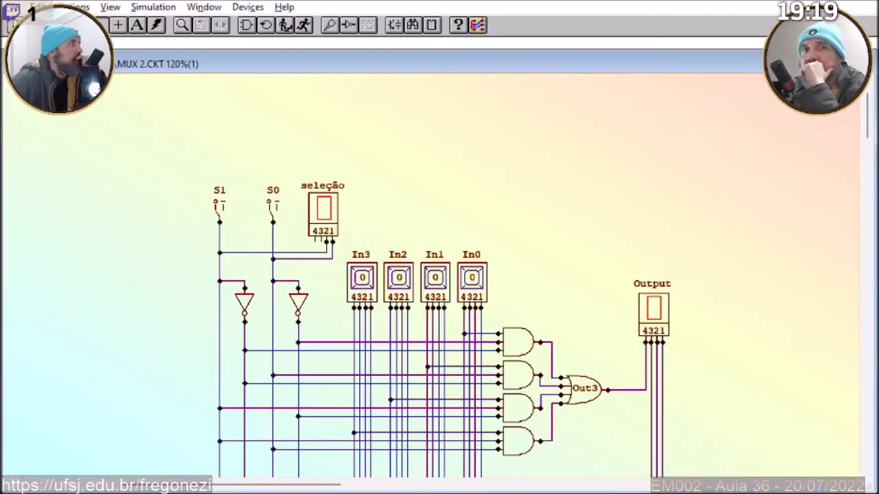
Open the MUX 1 circuit and copy its two-bit decoder with the S1 and S0 switches, selection display, inverters and gates 0 to 3.
key(ctrl+o)
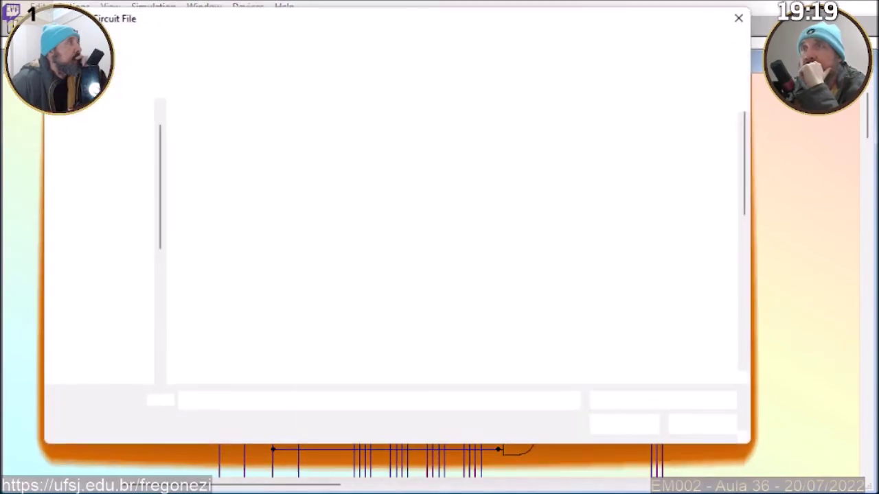
scroll(236, 231, down, 4)
scroll(235, 245, down, 2)
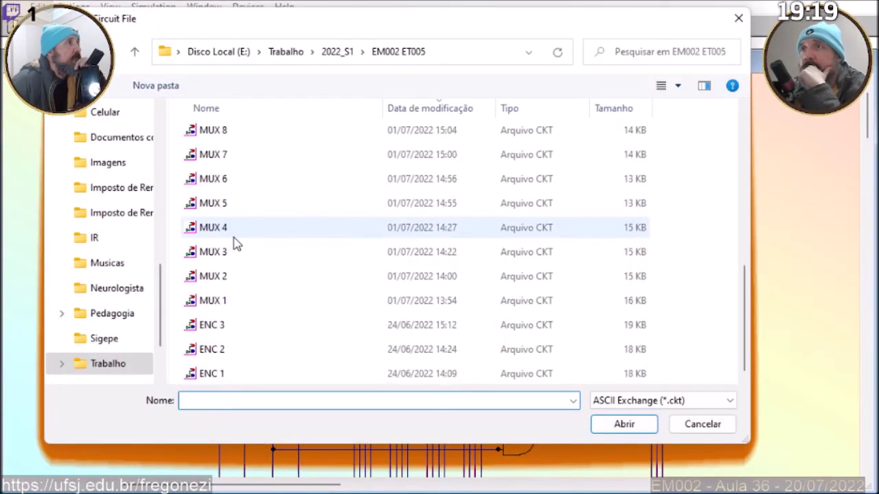
double_click(210, 302)
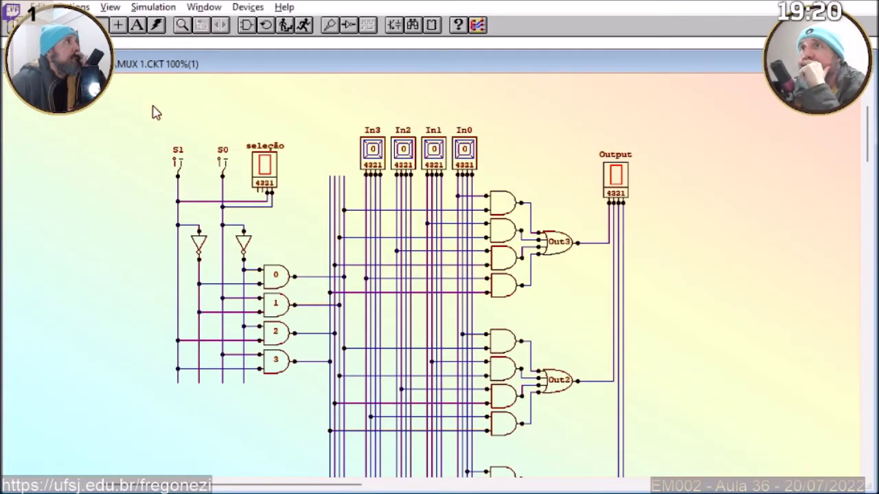
drag(368, 423, 314, 412)
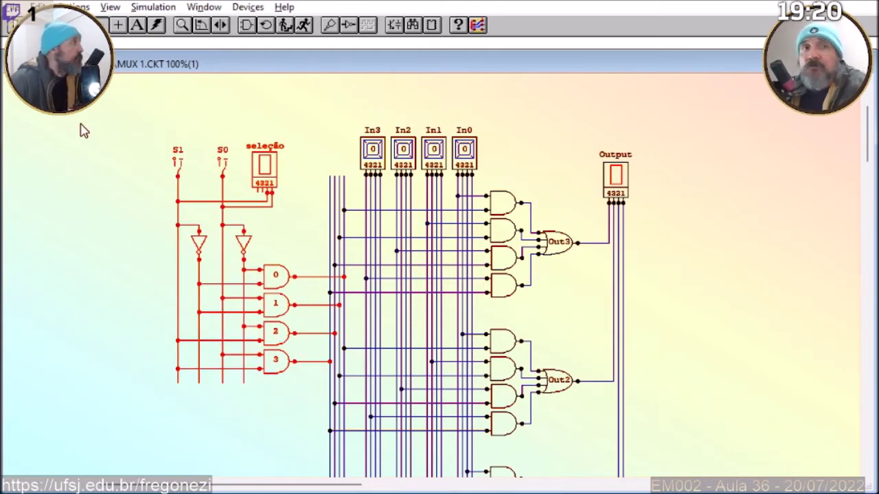
Reopen the data bus circuit from the Simulações folder inside 2022_S1, EM002.
key(ctrl+o)
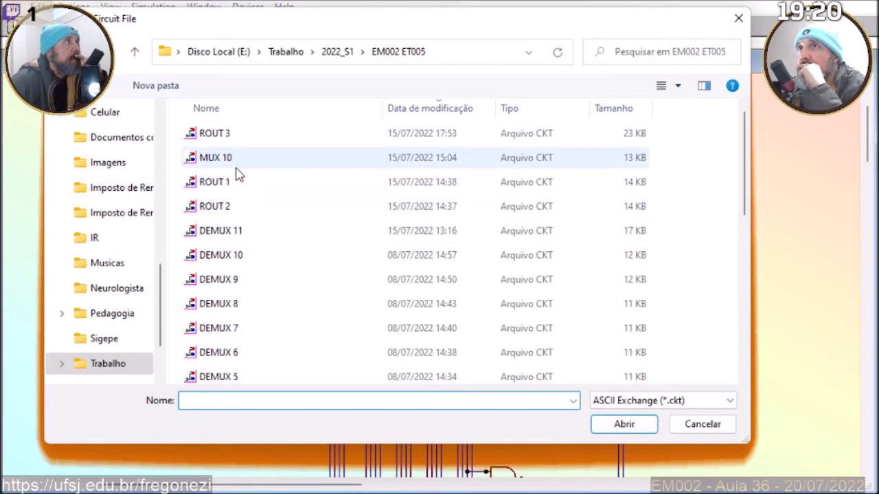
click(331, 54)
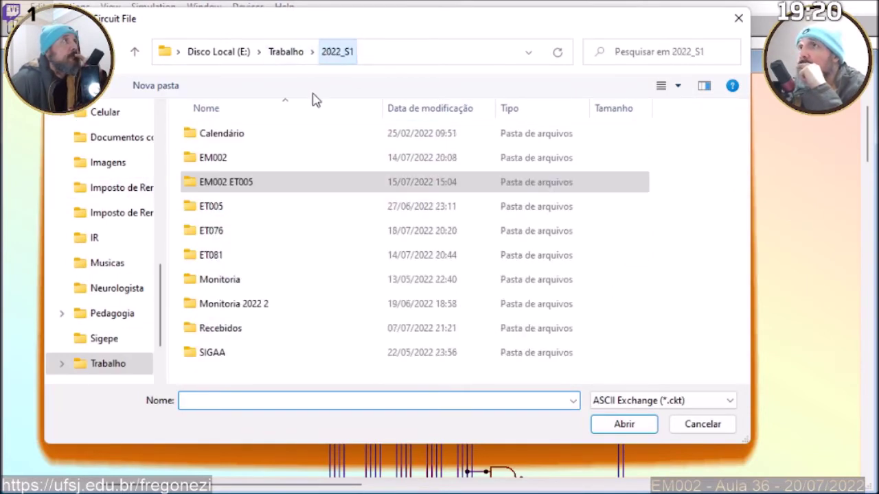
double_click(231, 164)
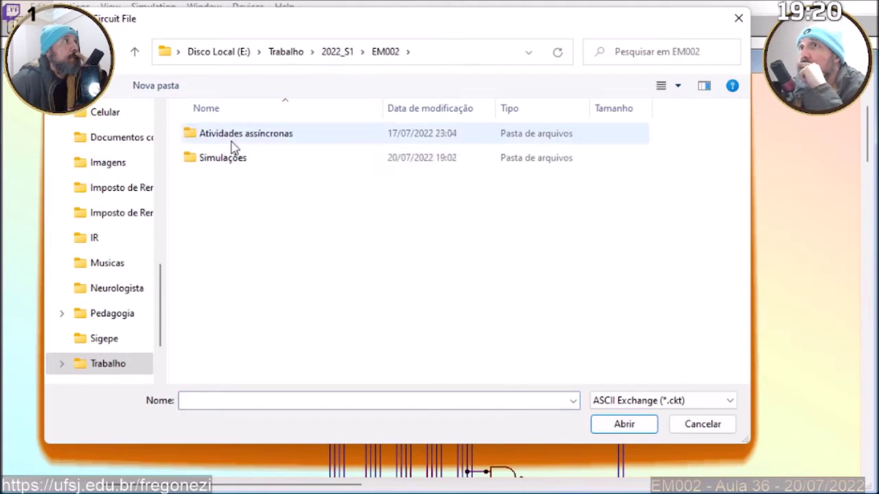
double_click(230, 158)
double_click(214, 135)
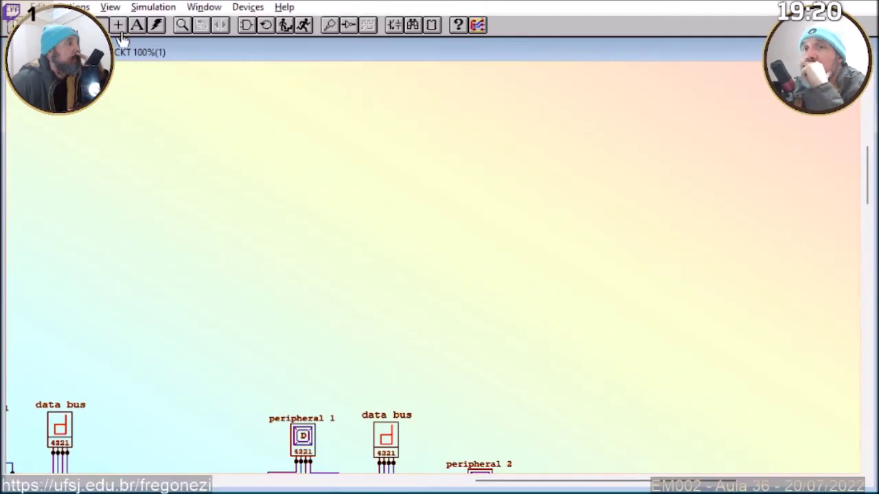
Paste the copied decoder into the empty area above the four-peripheral data bus circuit.
key(alt+e)
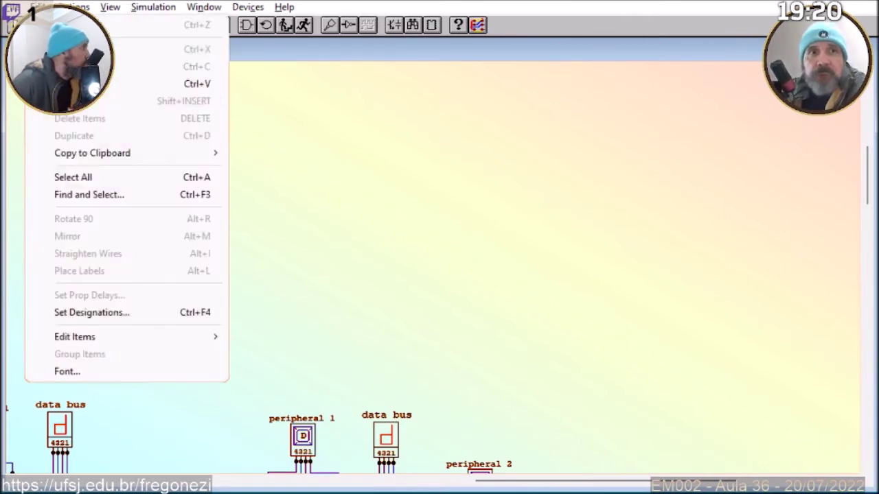
click(103, 83)
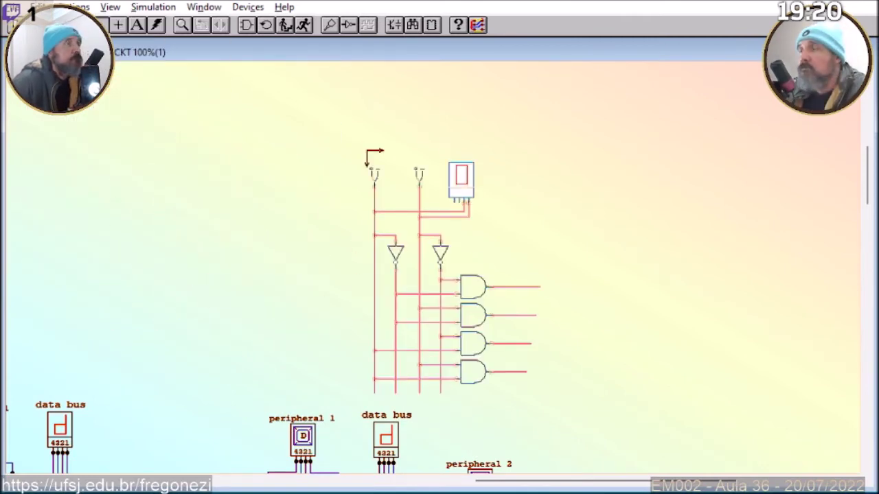
click(616, 186)
Move the whole four-peripheral data bus circuit up beside the decoder, to the right of its gate outputs.
drag(866, 189, 829, 195)
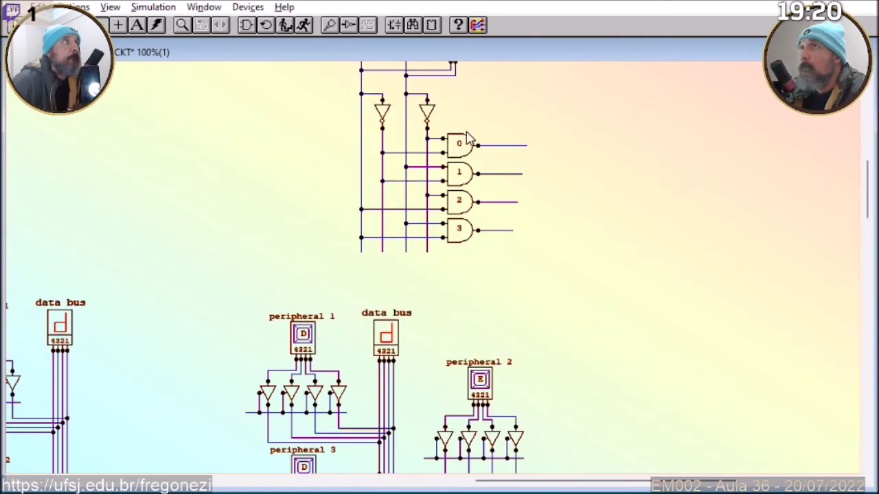
click(180, 30)
right_click(432, 267)
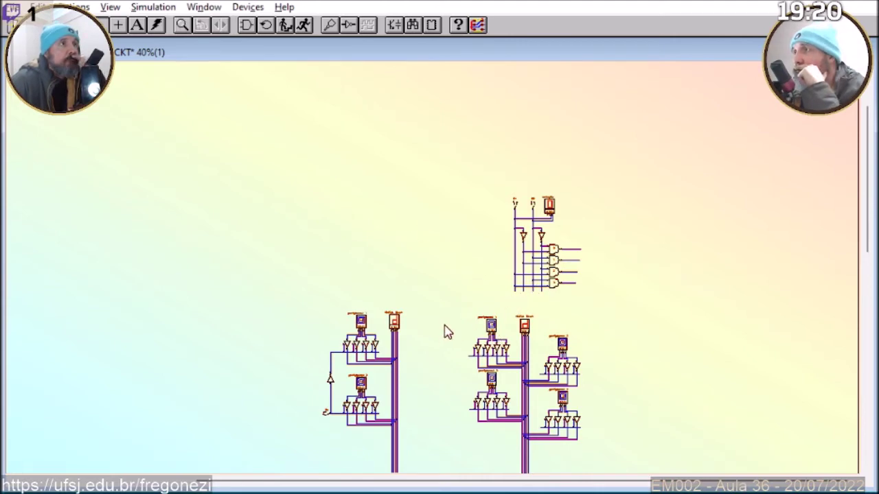
mouse_move(625, 477)
mouse_down()
mouse_move(631, 465)
mouse_move(634, 473)
mouse_up()
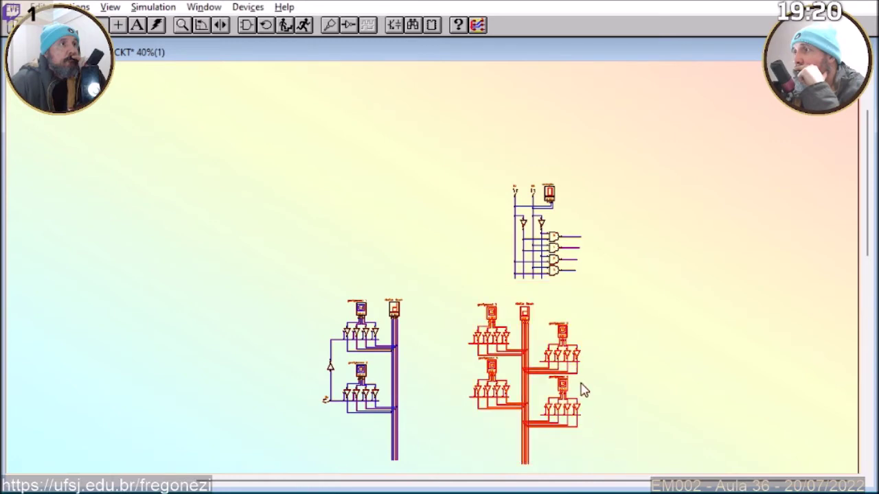
right_click(526, 320)
click(576, 451)
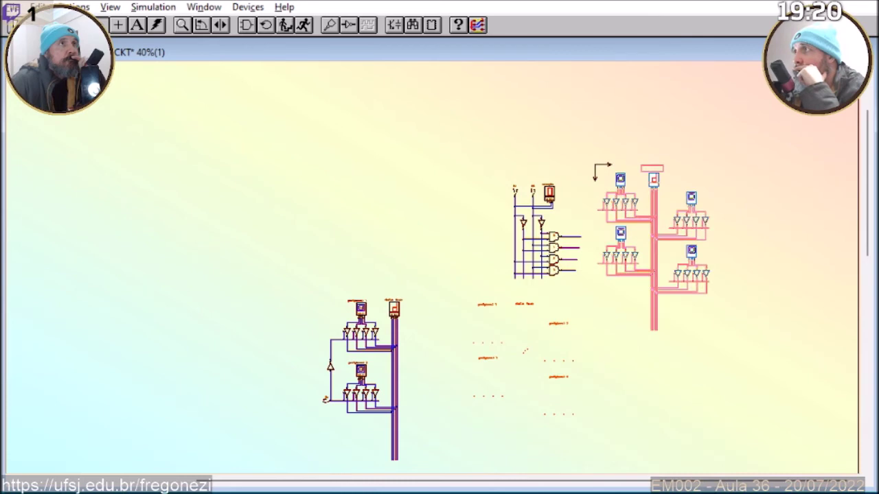
click(595, 165)
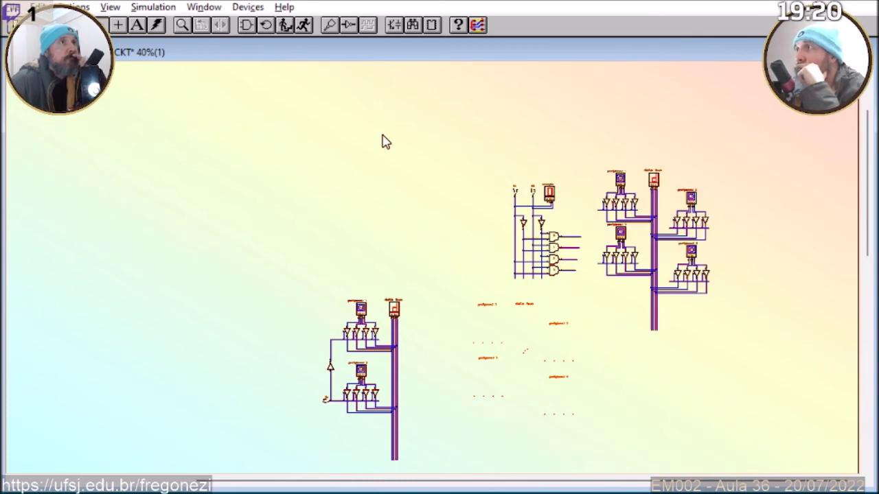
Snip the rightmost data bus wire of the four-peripheral circuit just below the lowest peripheral connection.
click(182, 24)
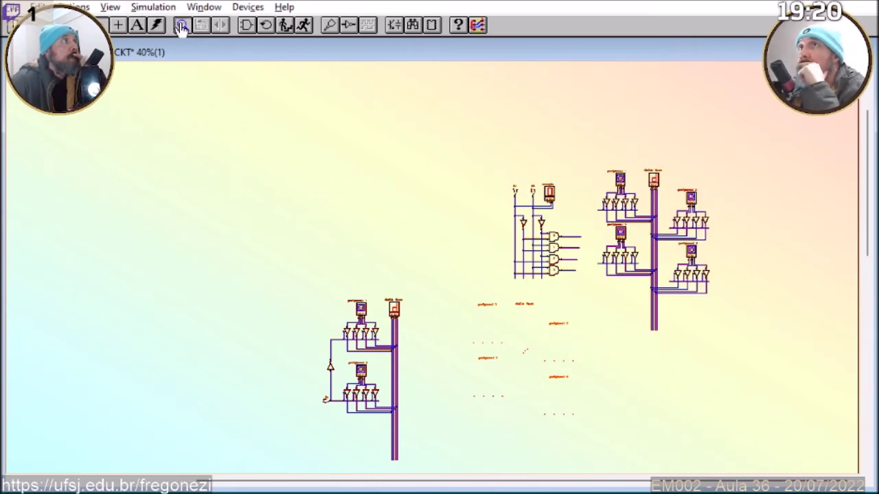
click(653, 315)
click(435, 269)
click(432, 234)
click(434, 269)
click(110, 25)
right_click(471, 278)
click(484, 300)
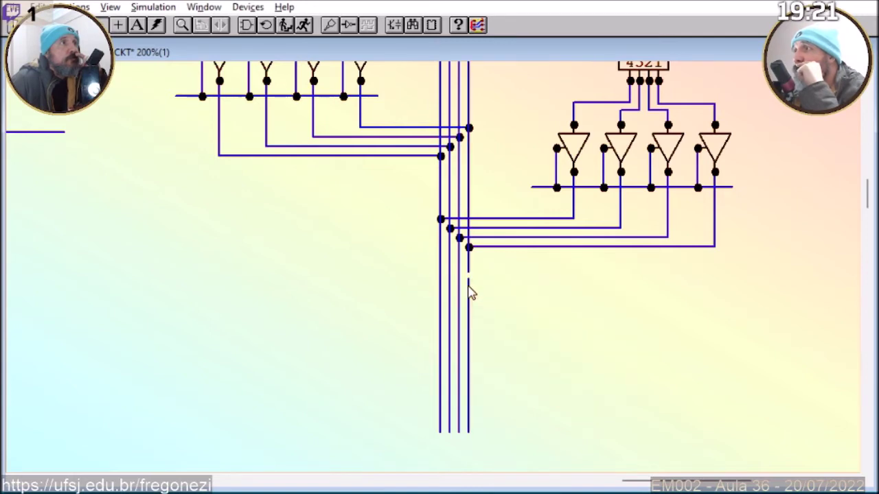
Snip the other three data bus wires near the same height and delete the cut-off lower lengths of all four.
right_click(461, 287)
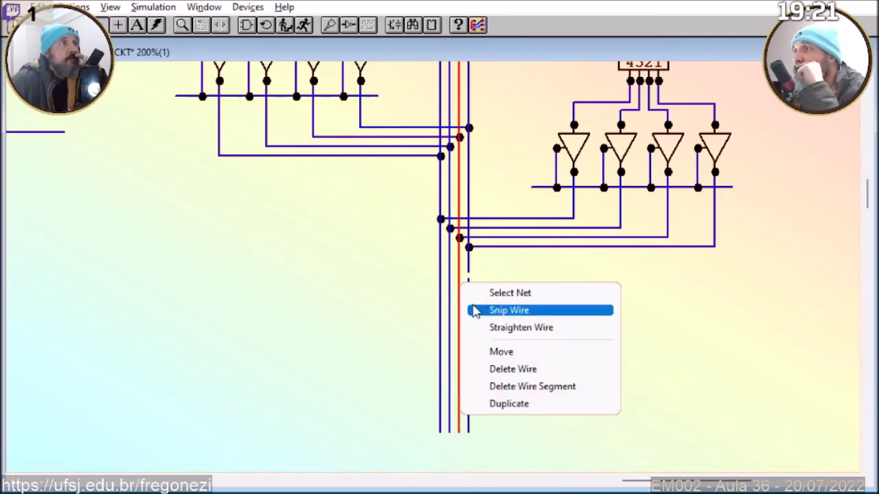
click(474, 309)
right_click(462, 285)
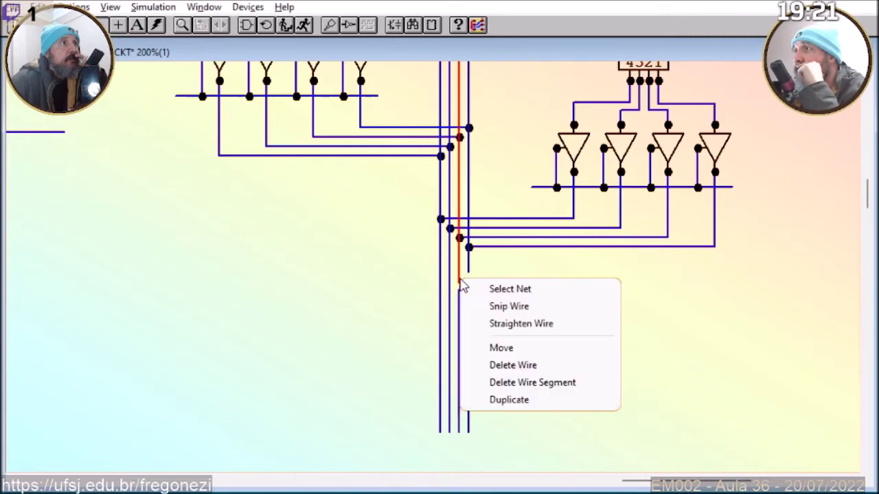
click(474, 307)
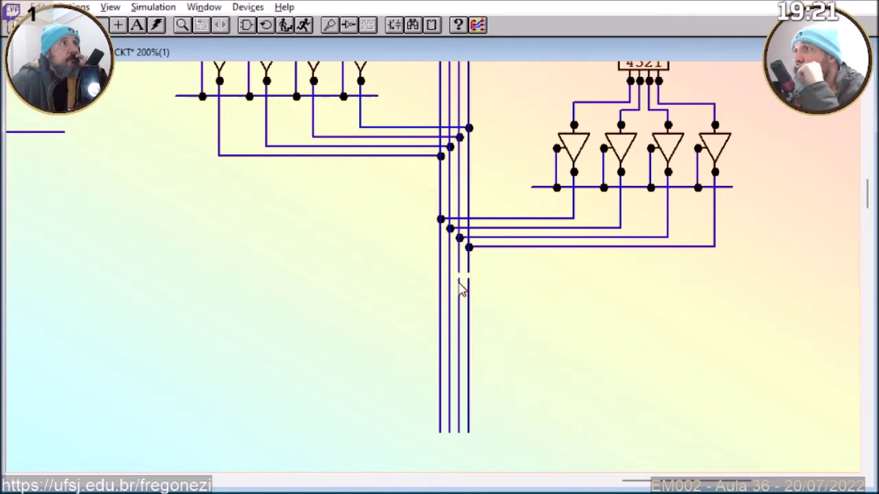
right_click(454, 289)
click(472, 306)
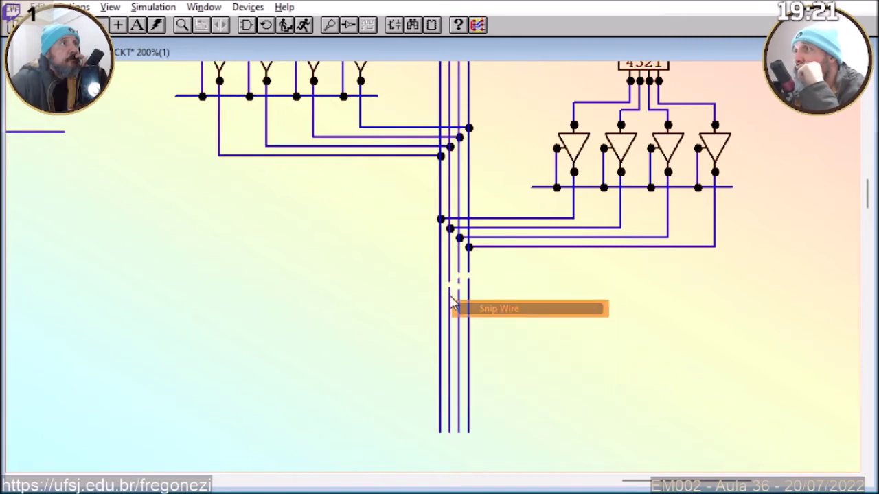
right_click(443, 286)
click(454, 307)
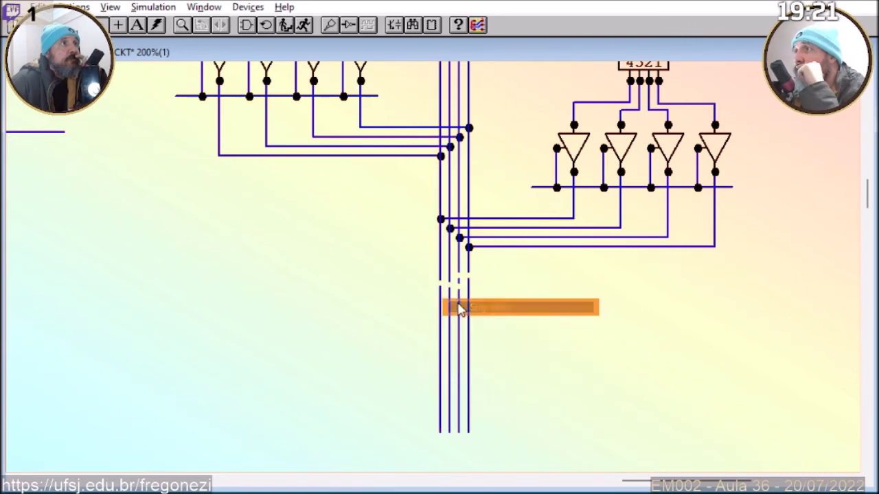
key(Delete)
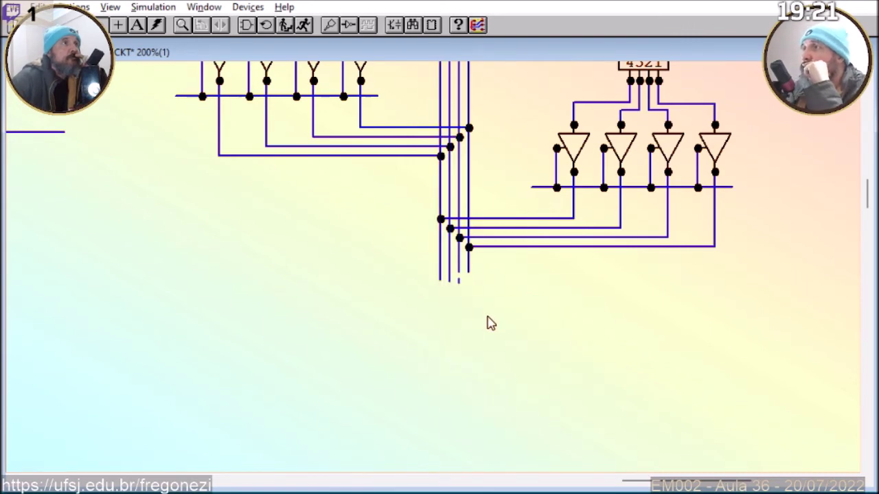
Snip the two leftmost data bus wires level with the other two and delete the leftover stubs below.
right_click(450, 280)
click(457, 306)
right_click(442, 279)
click(461, 287)
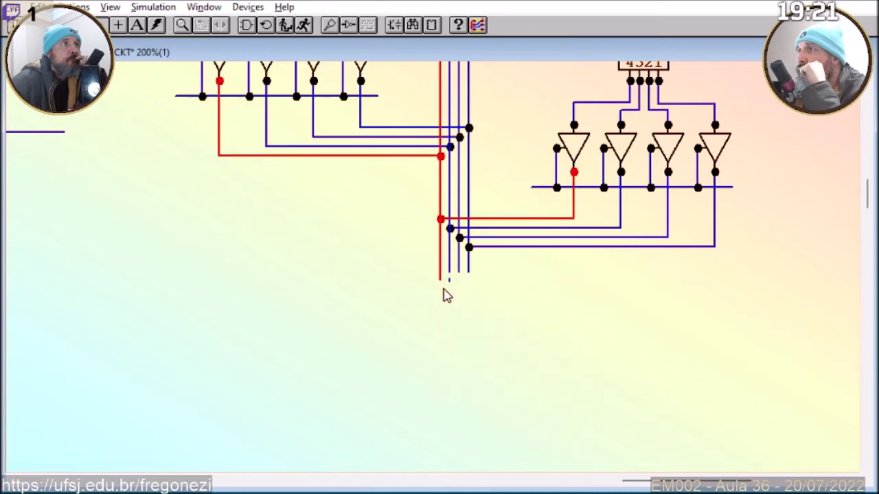
right_click(443, 280)
click(458, 303)
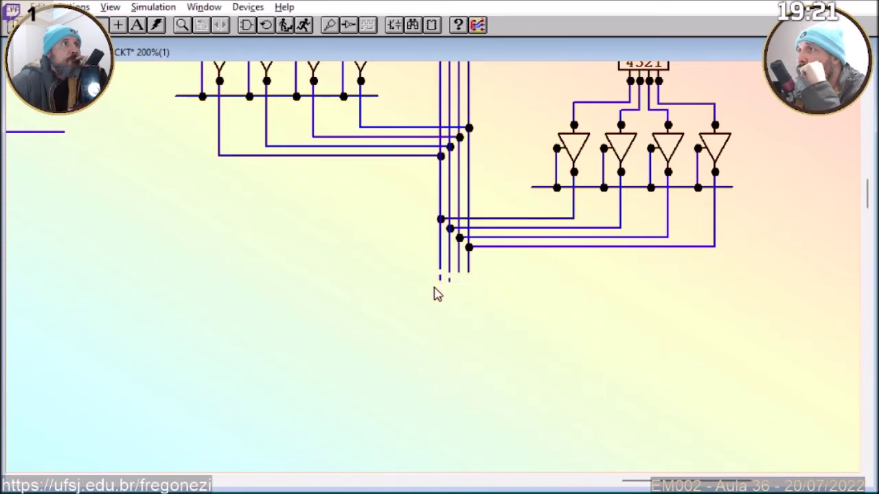
drag(447, 287, 472, 280)
key(Delete)
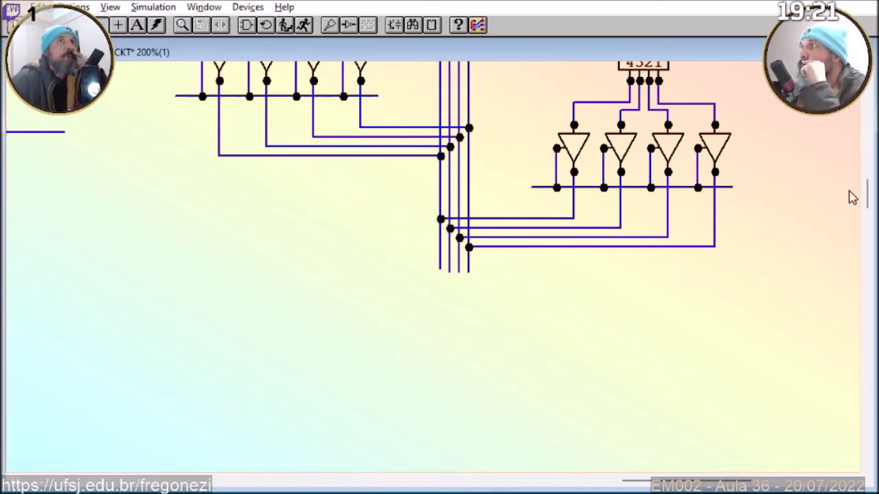
Wire the output of decoder AND gate 0 to the buffer enable line of peripheral 1.
drag(868, 195, 864, 166)
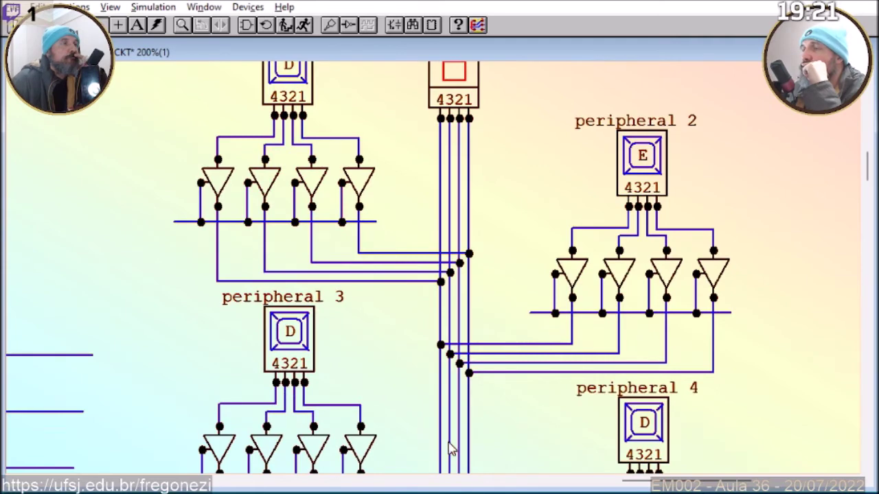
drag(649, 483, 631, 483)
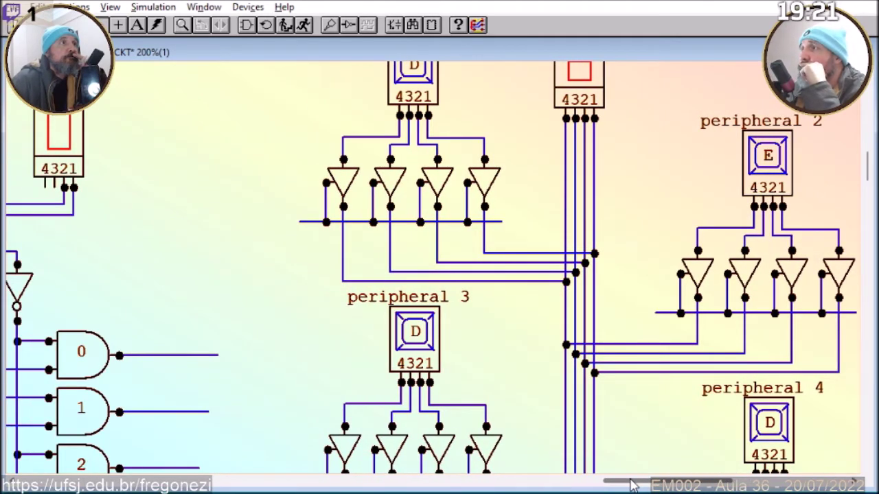
click(120, 27)
drag(216, 355, 233, 222)
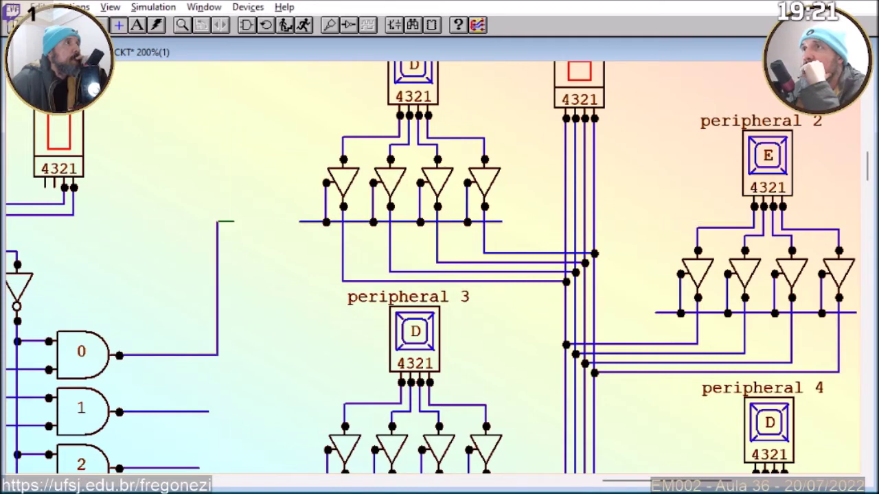
click(298, 221)
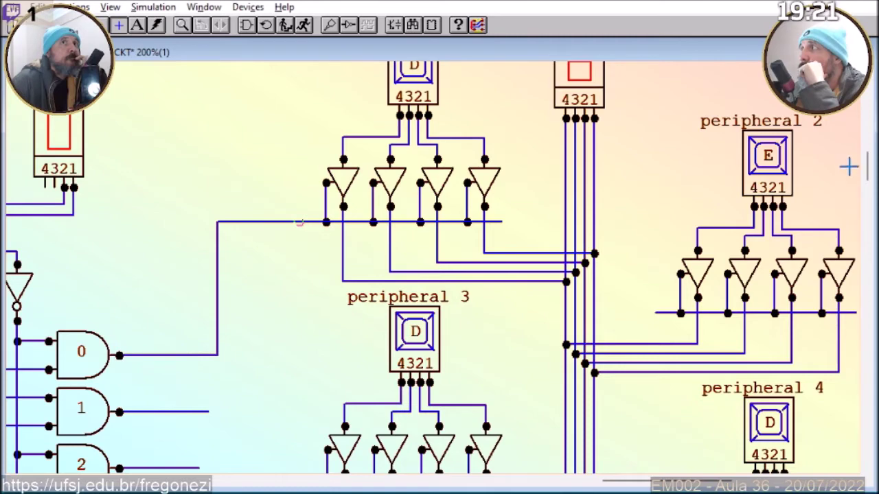
Wire the output of decoder AND gate 2 to the buffer enable line of peripheral 3.
scroll(865, 162, down, 3)
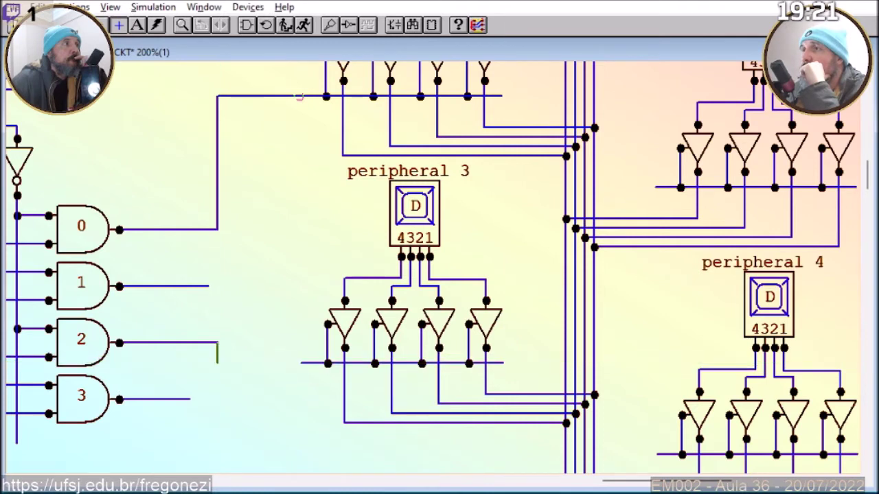
click(217, 363)
click(299, 363)
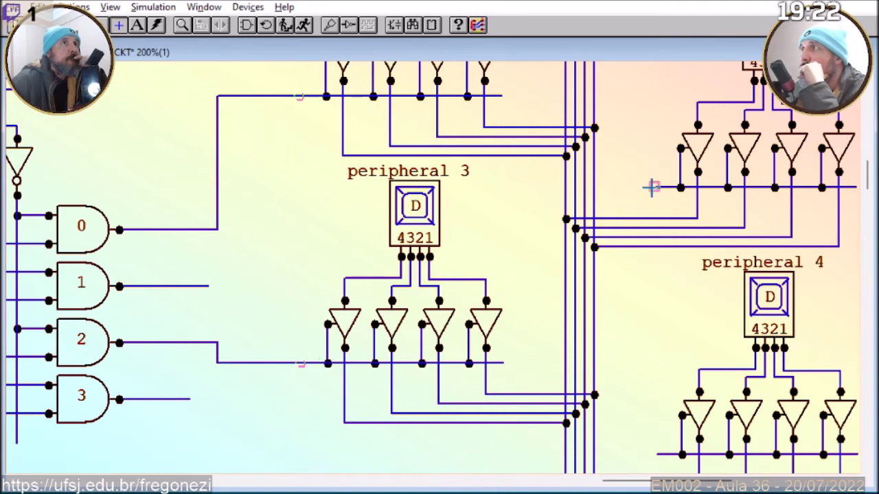
Wire AND gate 1 to peripheral 2's enable line beneath peripheral 3's buffers, and AND gate 3 to peripheral 4's enable line.
click(610, 187)
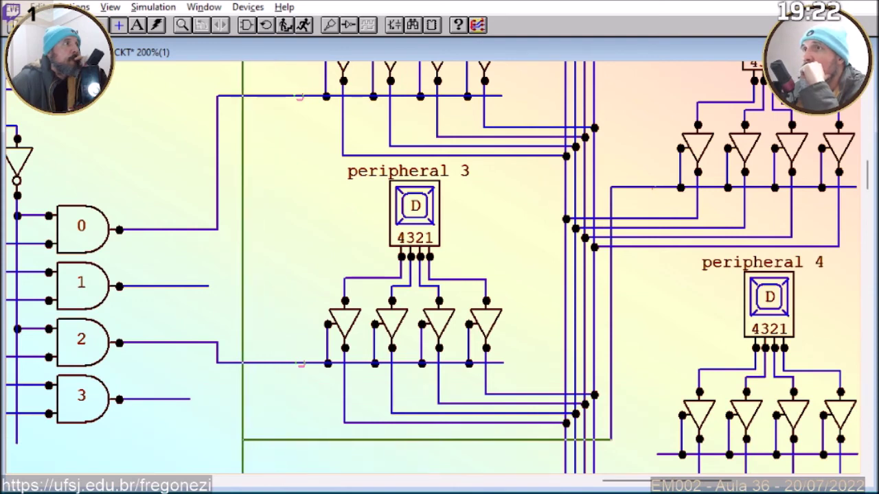
click(242, 440)
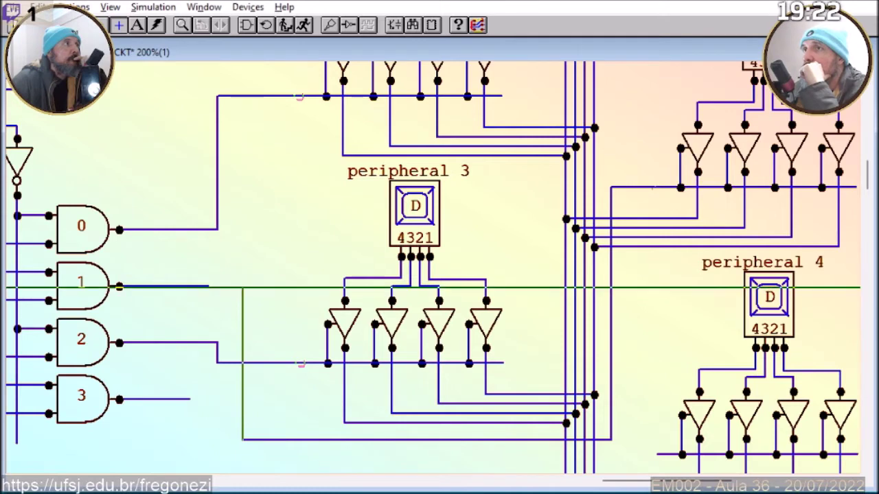
click(119, 287)
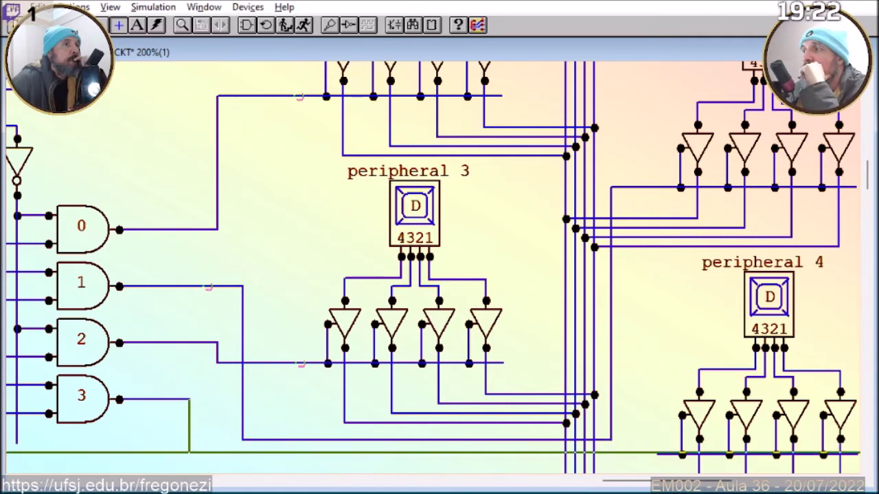
click(189, 454)
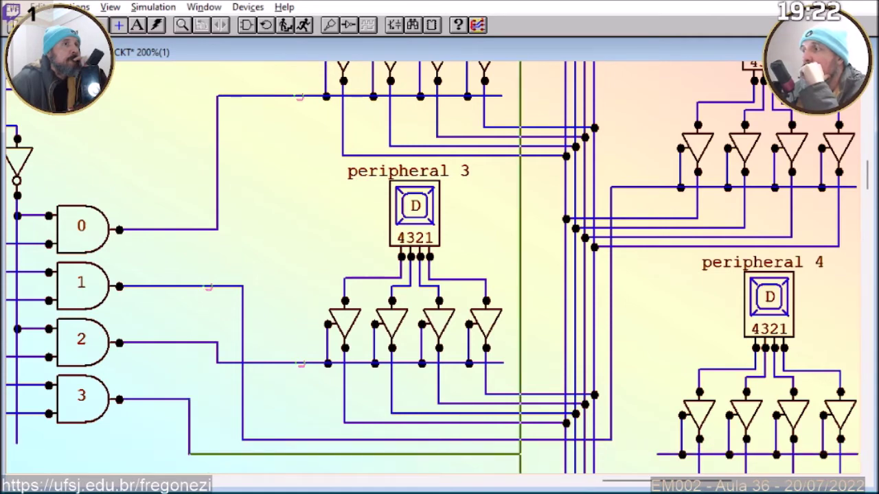
click(655, 454)
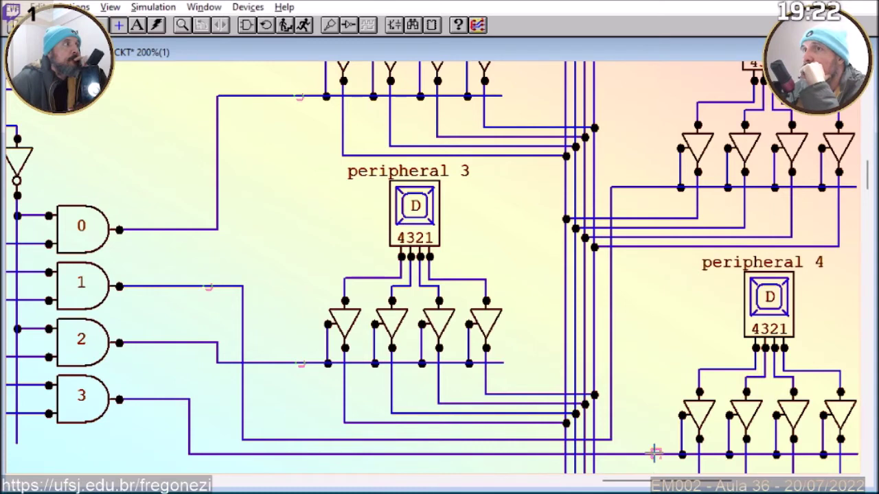
Run the simulation with the whole circuit in view and set peripheral 1 to 2.
click(182, 25)
click(432, 267)
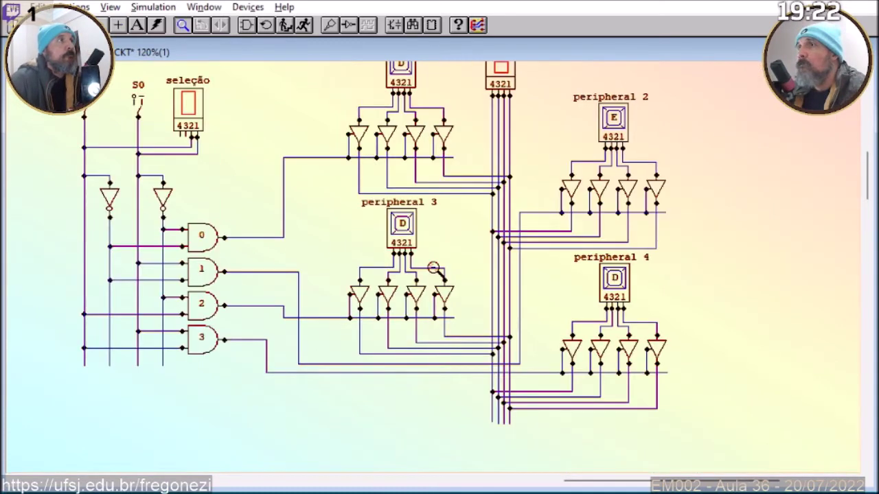
scroll(869, 206, up, 2)
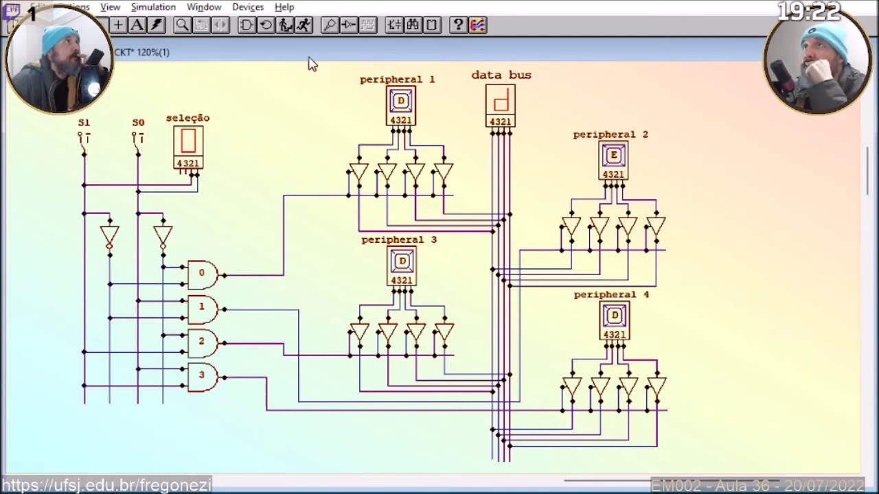
click(303, 25)
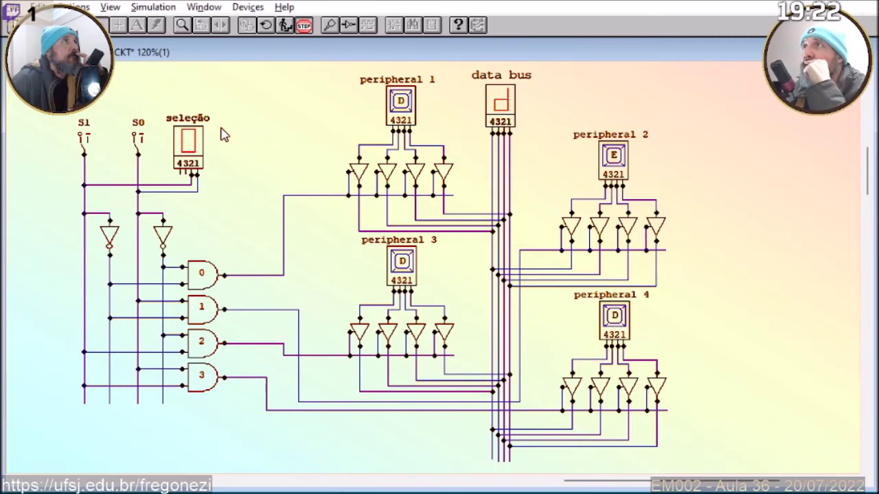
click(403, 103)
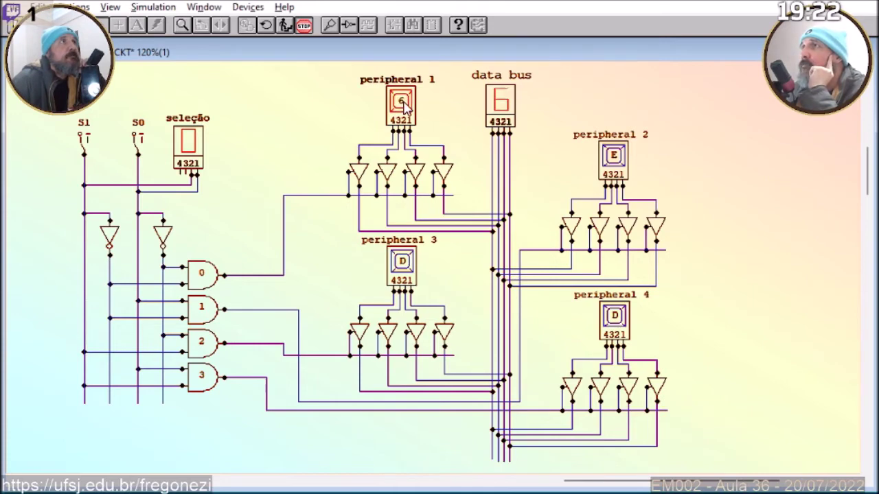
click(404, 103)
Switch S0 on to select peripheral 2, set its value to 7, and switch S0 back off.
click(140, 150)
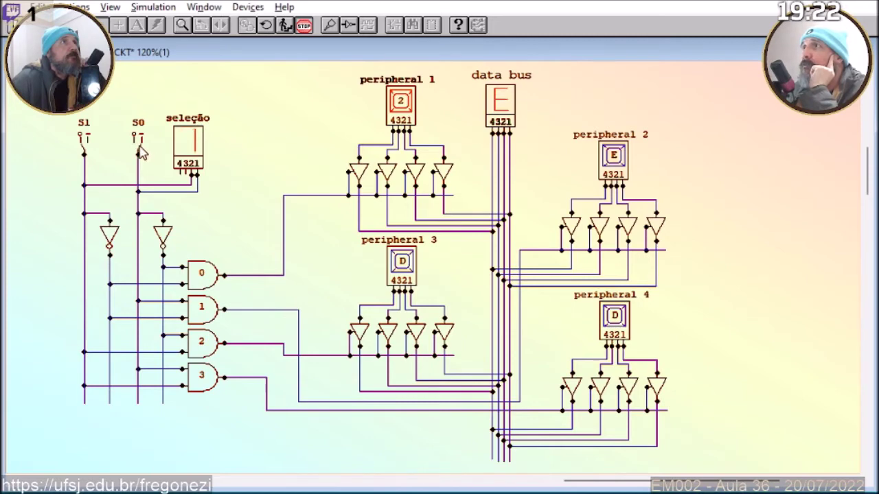
click(616, 161)
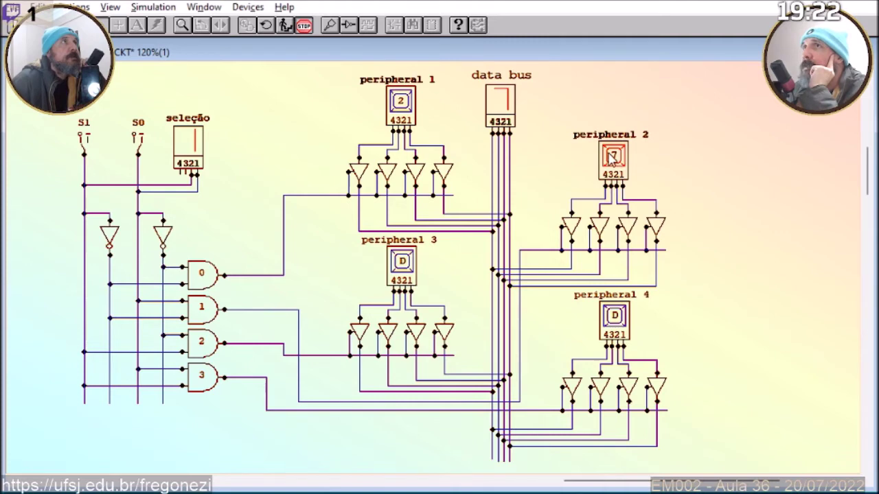
click(136, 151)
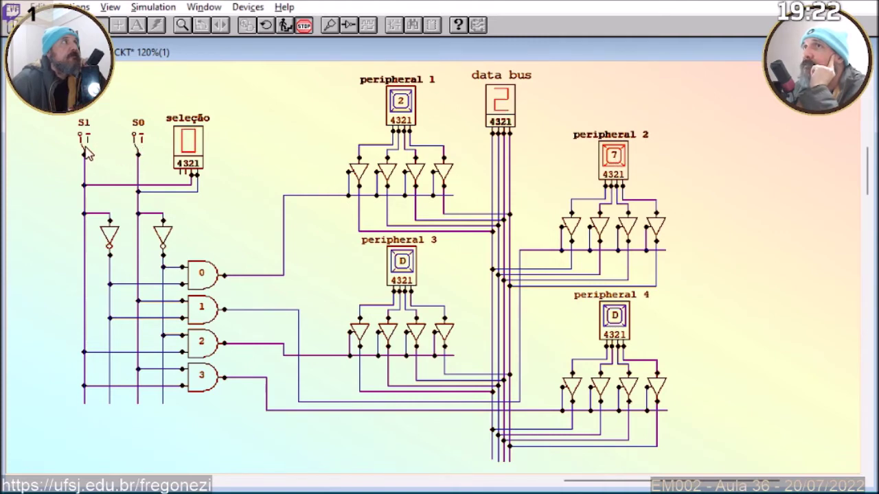
Switch S1 on to select peripheral 3 and set its value to 6.
click(85, 149)
click(402, 262)
click(403, 262)
click(403, 262)
click(403, 262)
click(403, 262)
Switch S0 on as well to select peripheral 4 and set its value to 4.
click(140, 155)
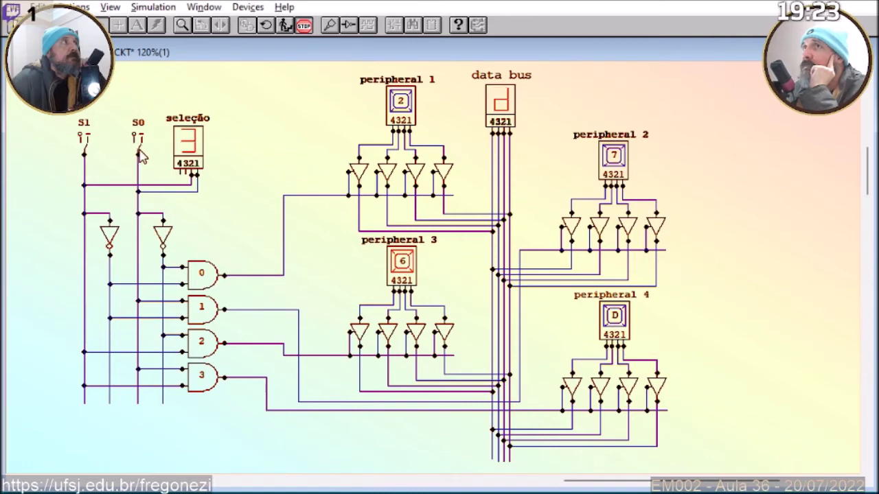
click(613, 314)
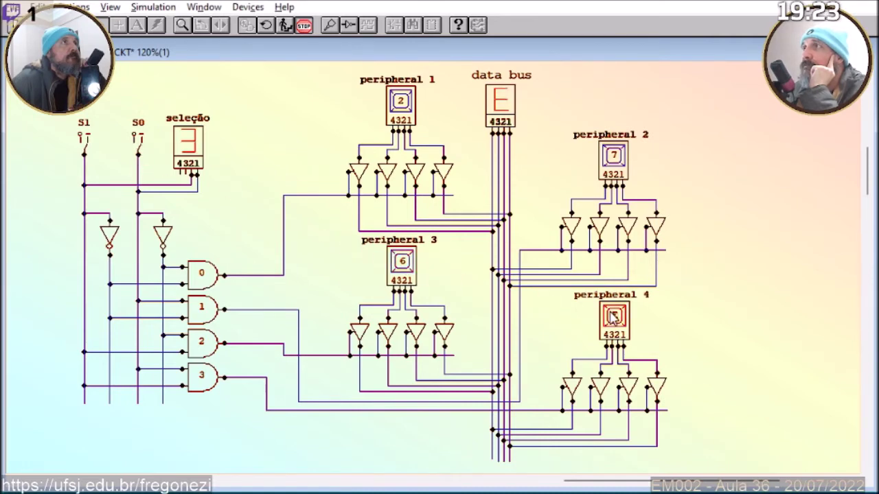
click(613, 314)
click(613, 315)
click(613, 315)
click(613, 315)
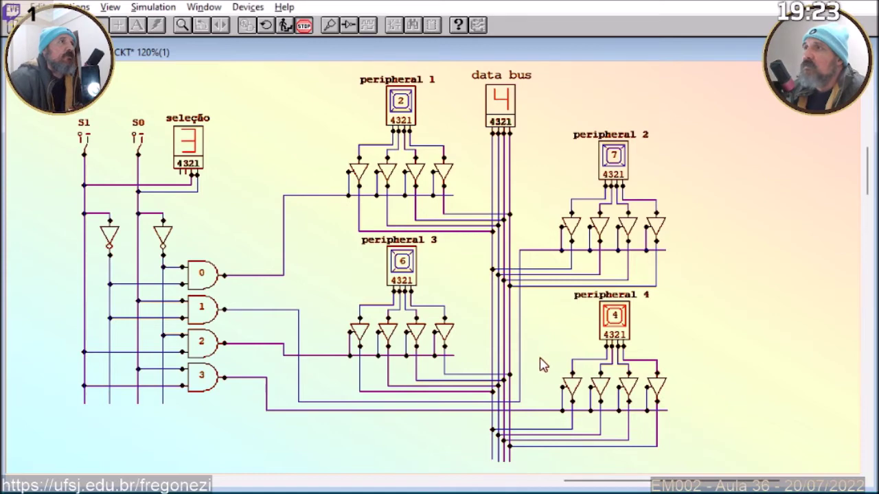
Stop the simulation and save the finished data bus circuit under its existing file name.
click(303, 30)
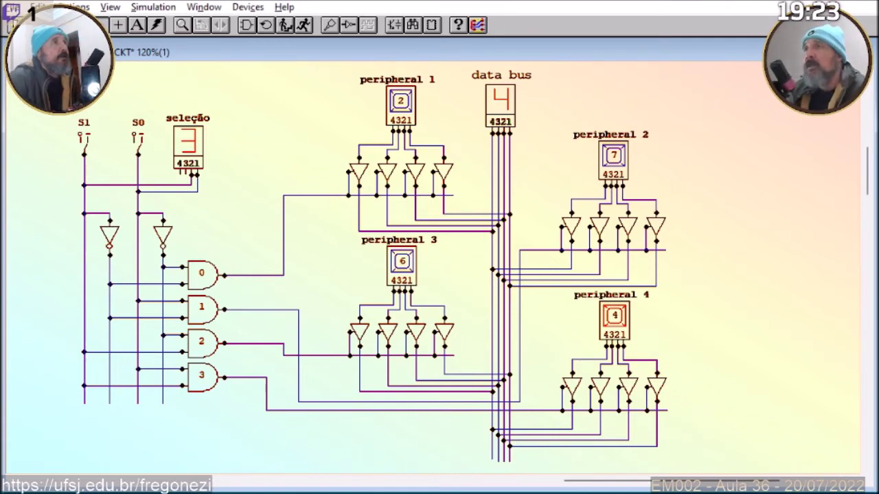
key(ctrl+s)
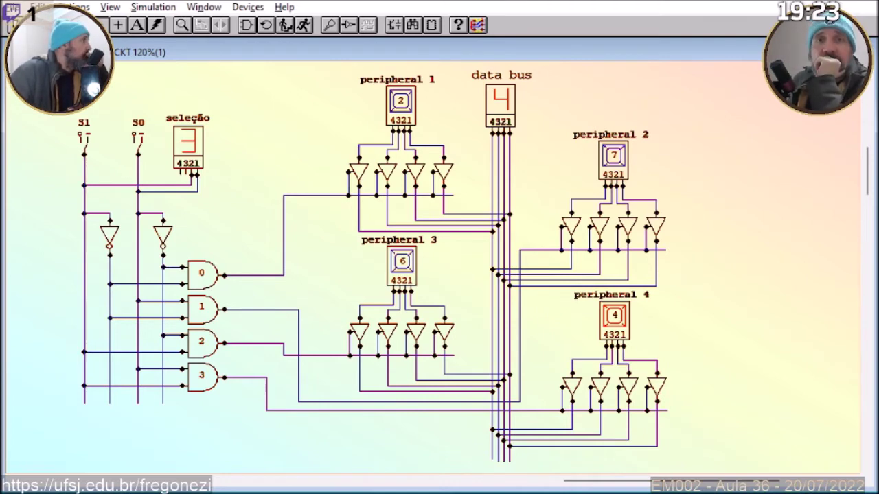
Save a copy of the circuit as ULA in the Simulações folder.
click(13, 6)
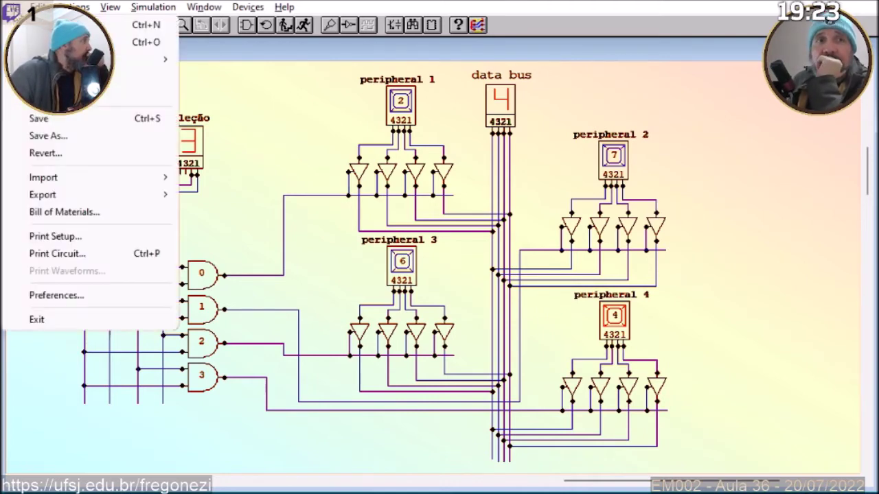
click(61, 134)
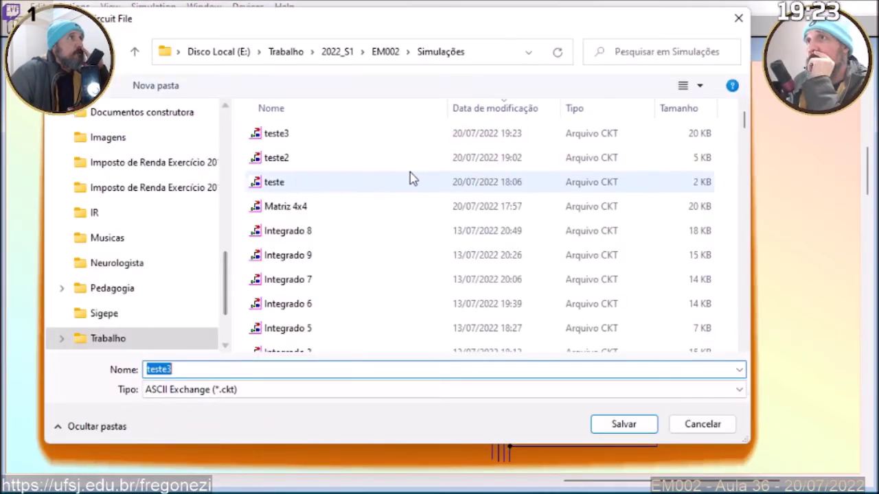
click(308, 135)
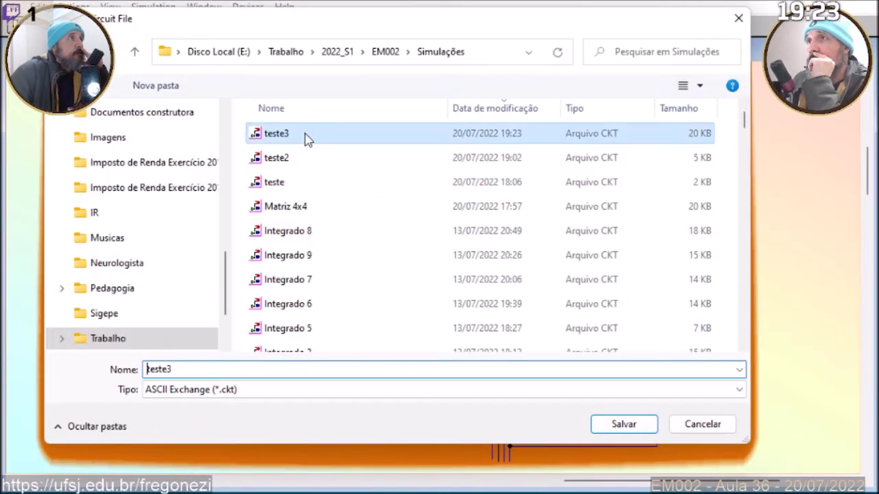
double_click(185, 369)
text(ULA)
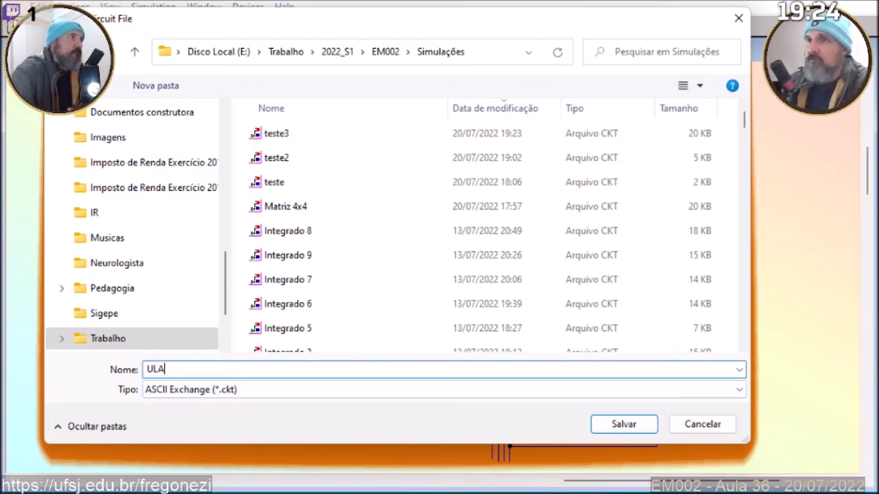
key(Return)
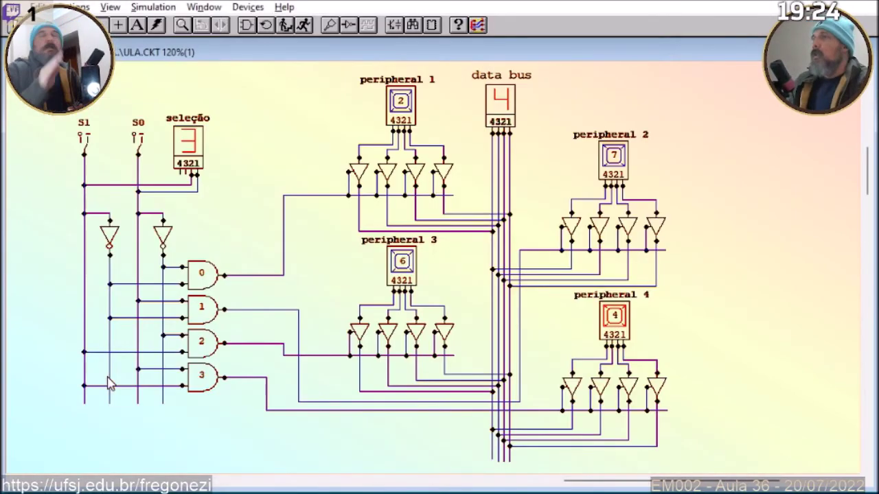
Delete the entire circuit from the ULA file to leave an empty drawing.
key(ctrl+a)
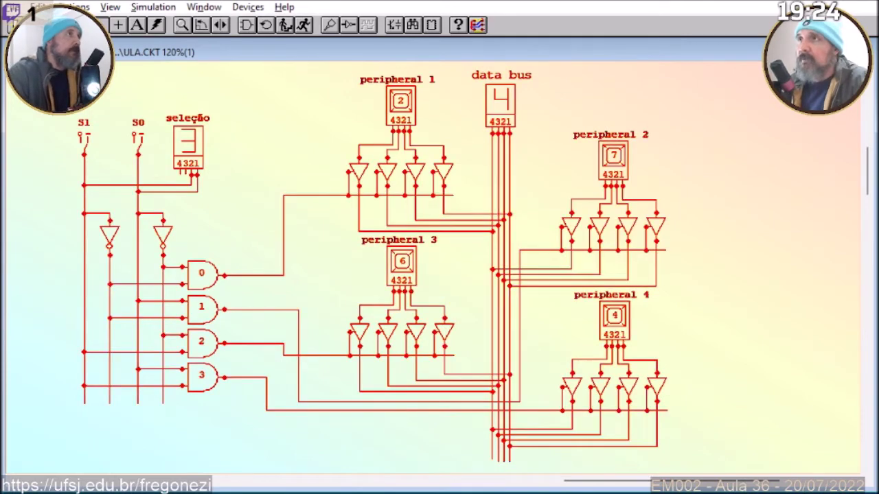
key(Delete)
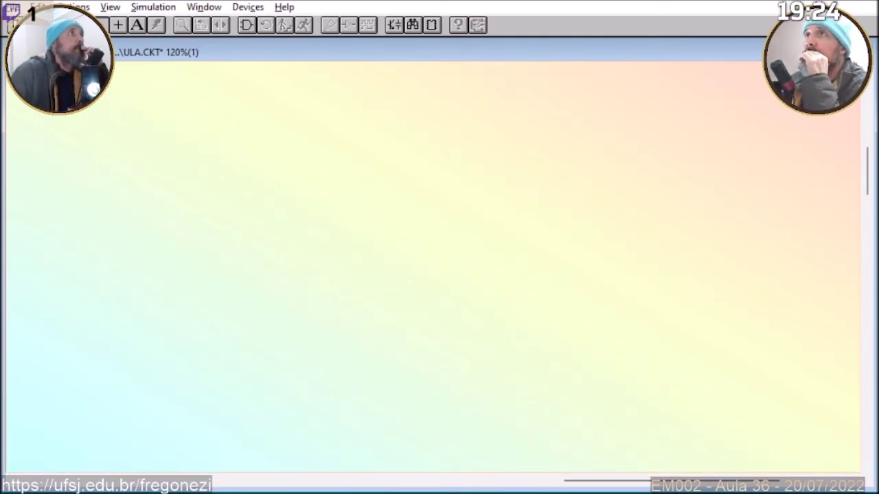
Place a PROM32 memory from the Digital by Function PROM devices in the empty drawing.
click(248, 7)
click(262, 26)
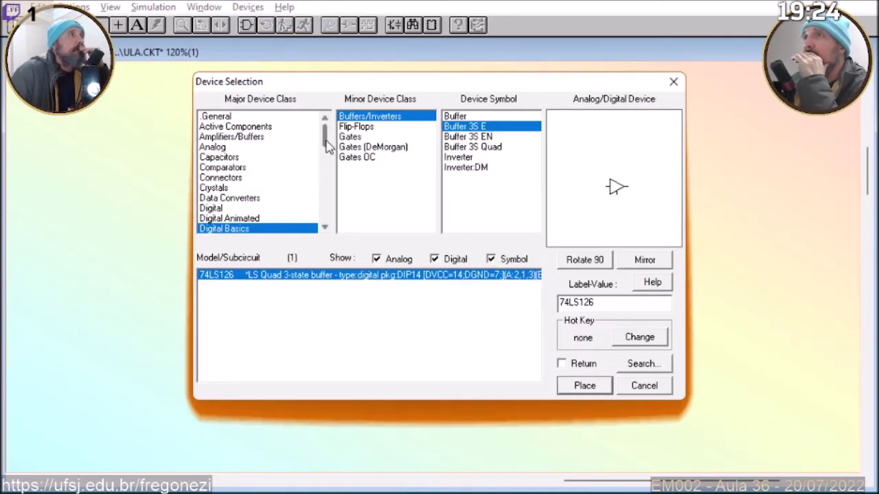
drag(328, 145, 328, 154)
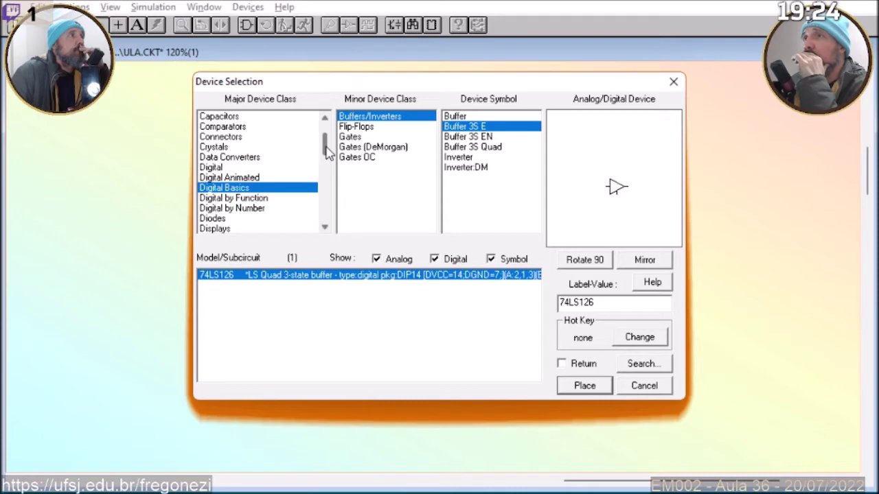
click(254, 199)
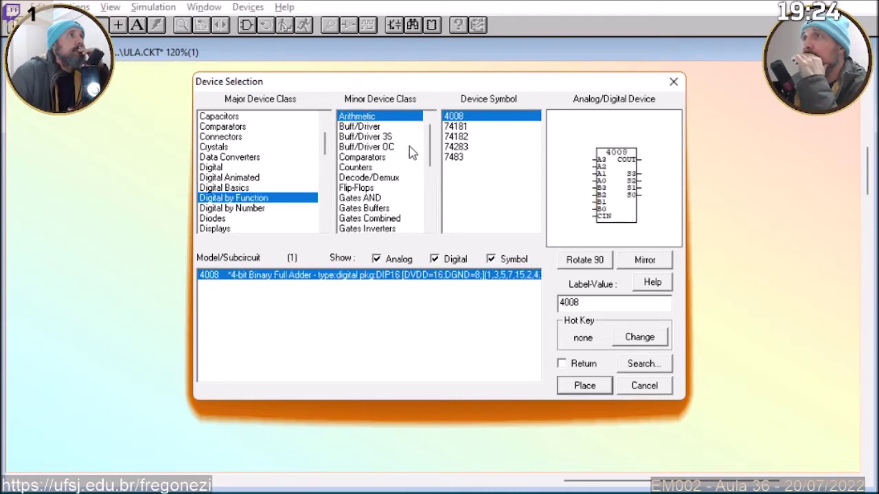
drag(432, 131, 434, 204)
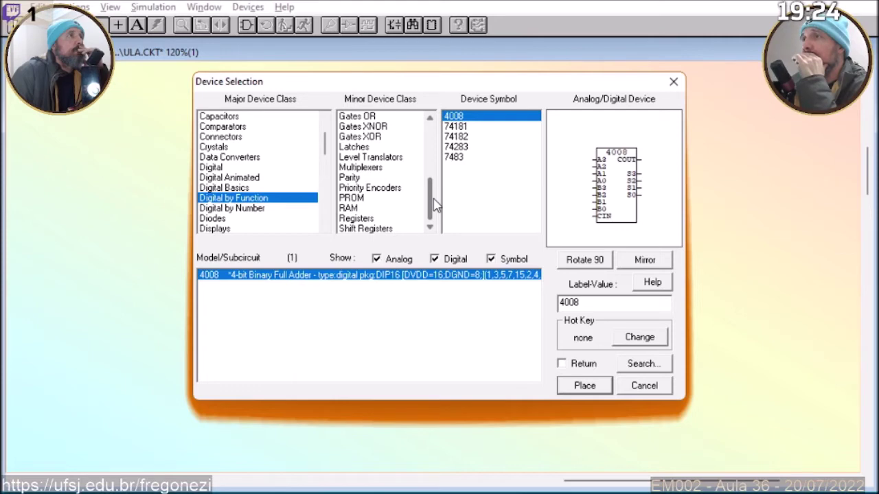
click(356, 199)
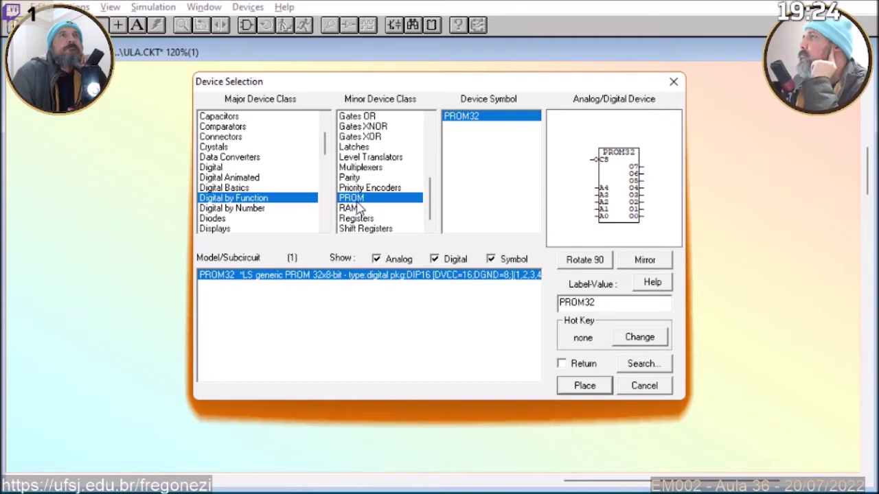
click(349, 208)
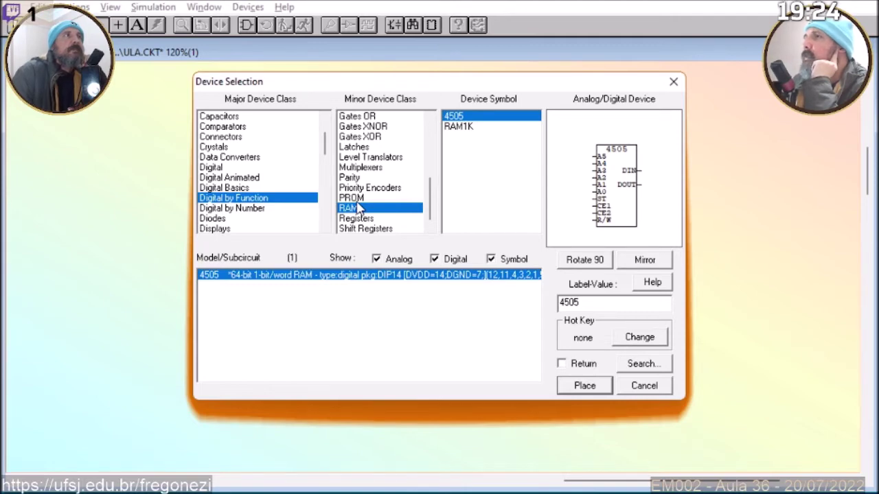
click(352, 198)
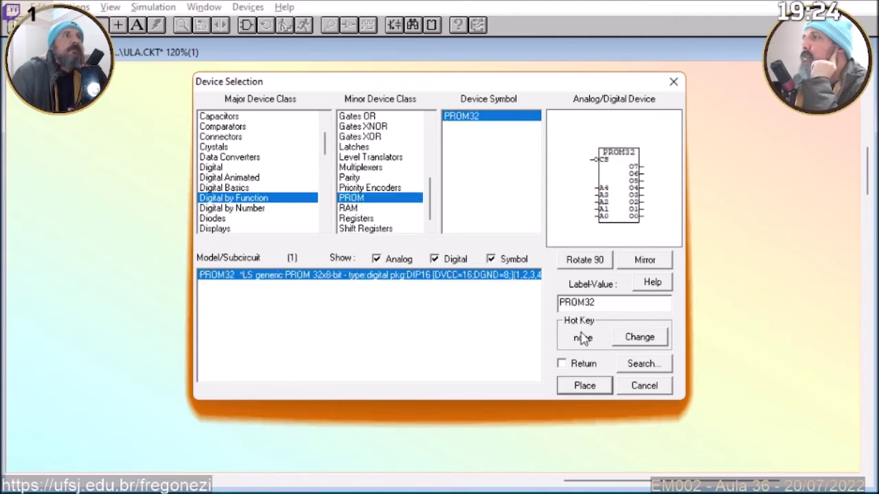
click(584, 385)
click(395, 244)
Open the PROM32's memory data for editing and set address 0000 to hex 44.
right_click(378, 217)
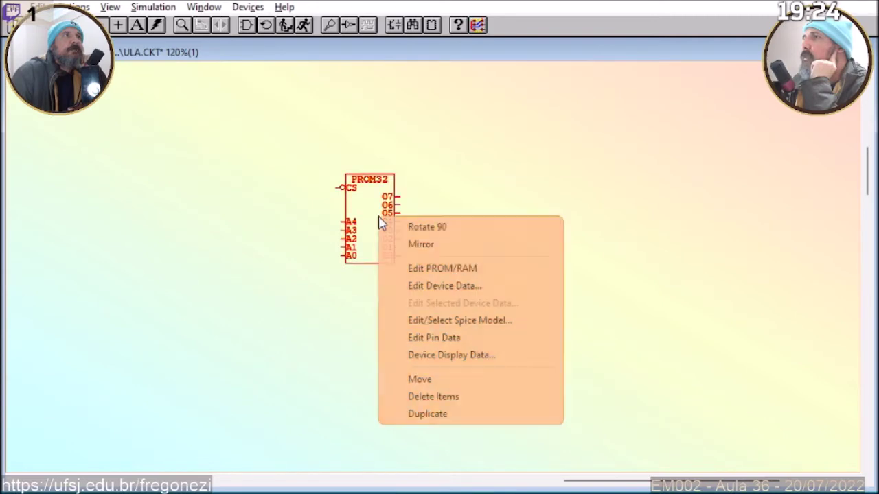
click(416, 271)
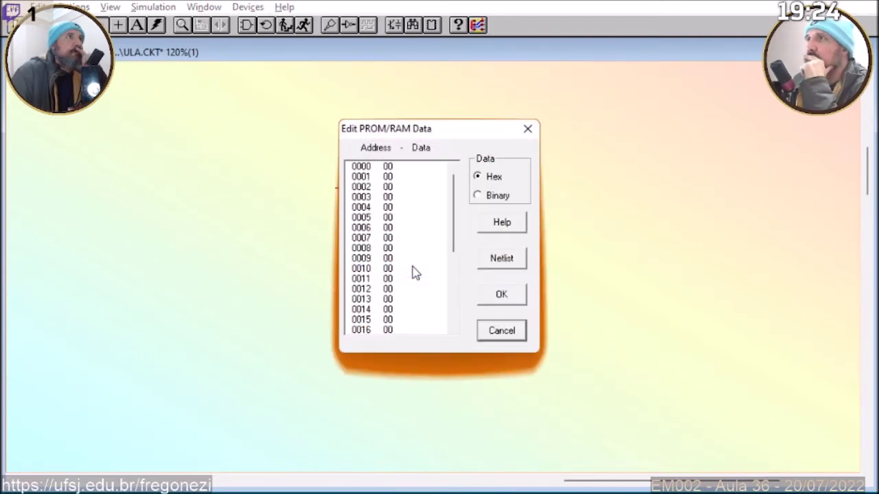
drag(453, 180, 426, 145)
drag(454, 193, 469, 162)
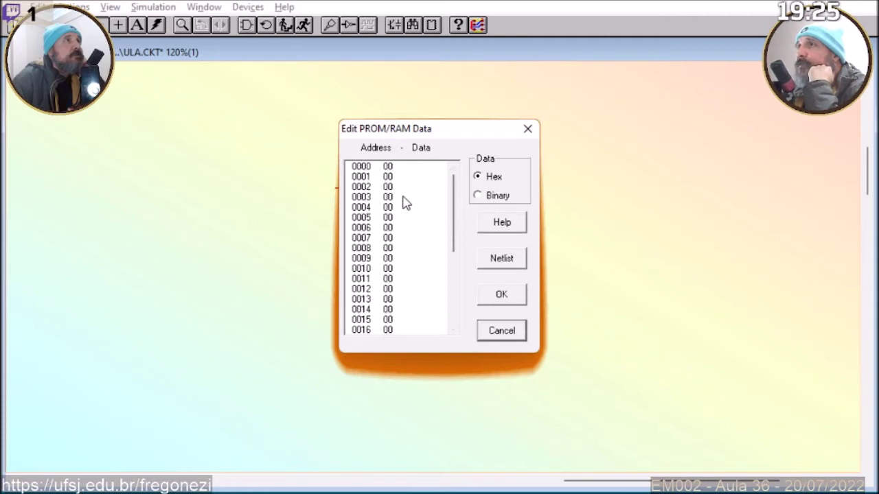
double_click(389, 166)
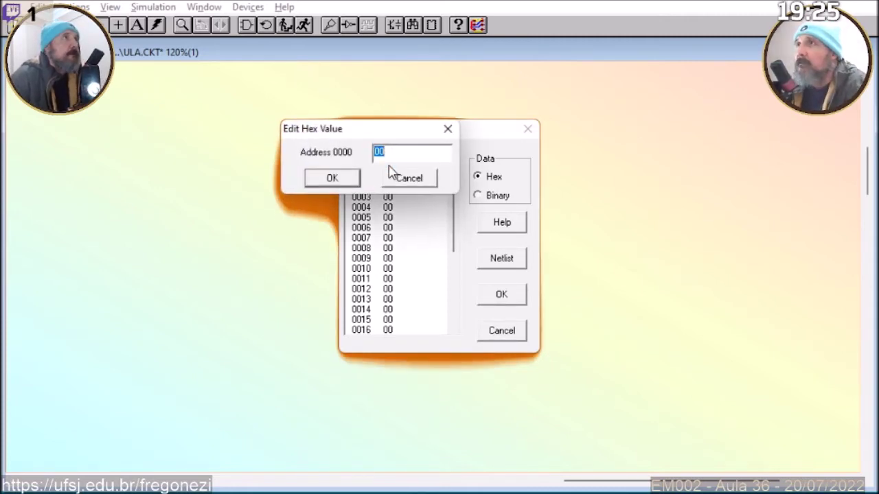
text(44)
click(346, 178)
Set PROM address 0001 to hex 55 and address 0002 to hex 66, and apply the memory data.
double_click(388, 177)
text(55)
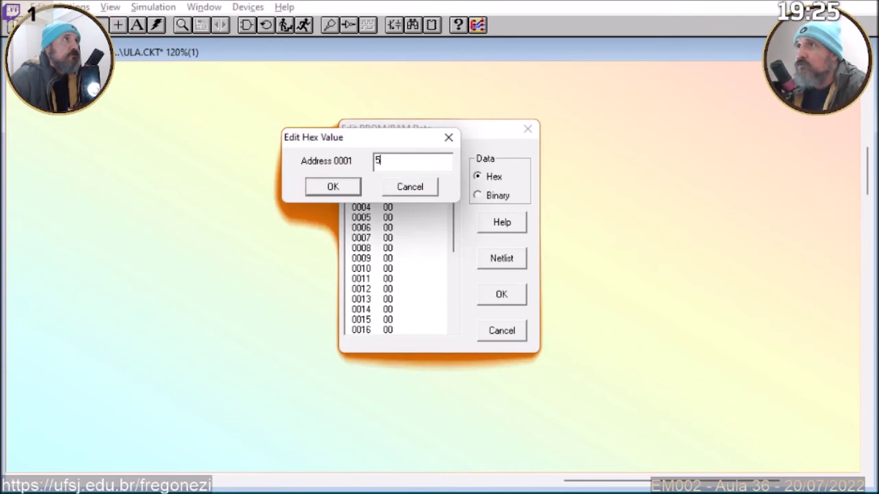
click(332, 188)
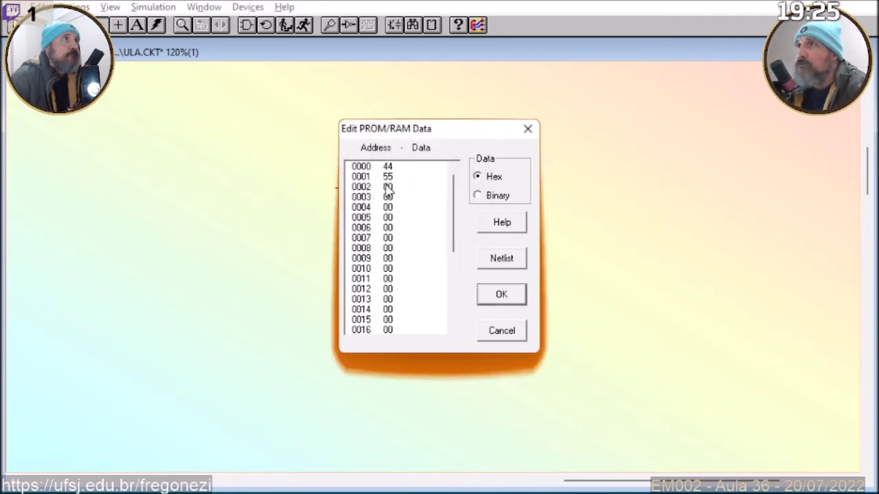
double_click(388, 186)
text(66)
click(331, 201)
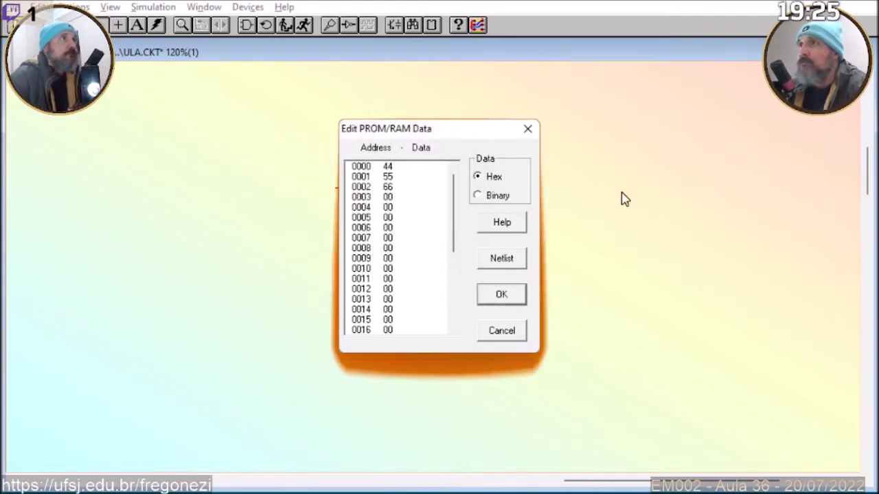
click(501, 294)
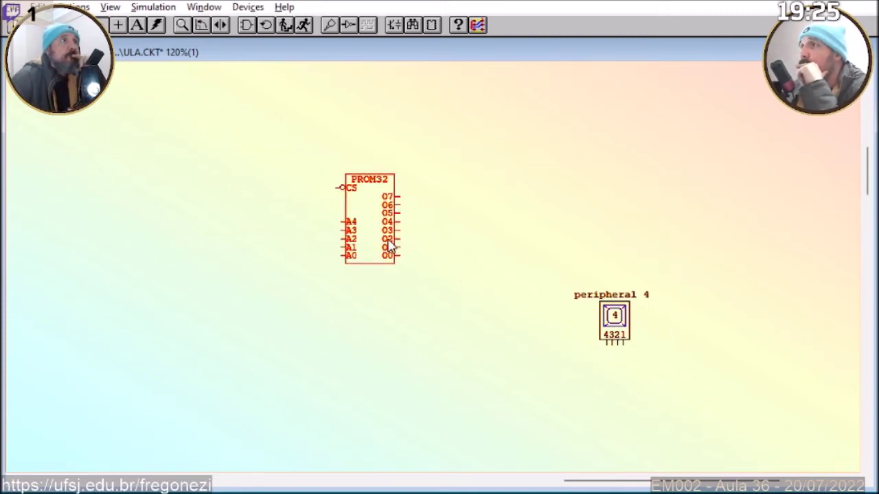
Delete the leftover peripheral 4 hex key and place two new hex keys side by side left of the PROM32.
key(Delete)
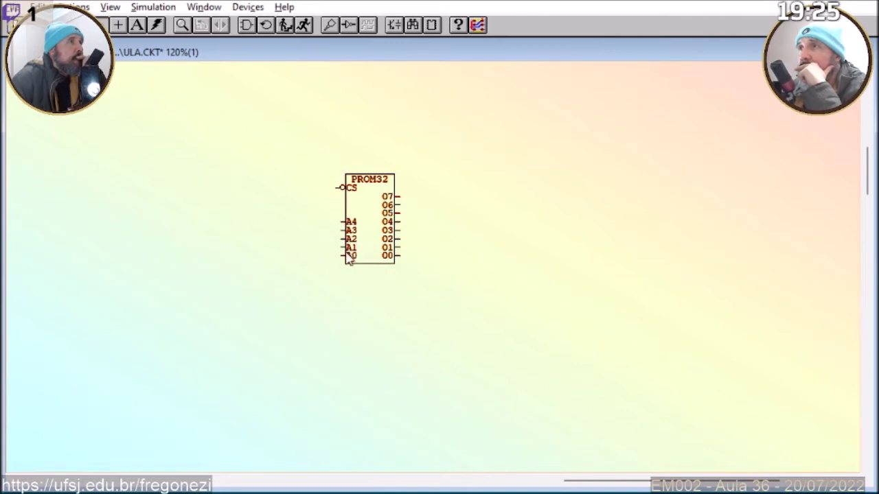
click(316, 239)
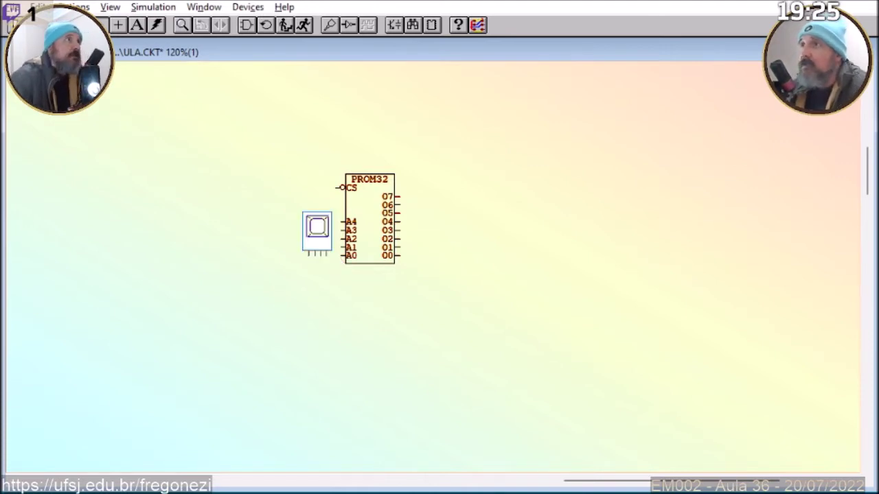
drag(310, 221, 258, 195)
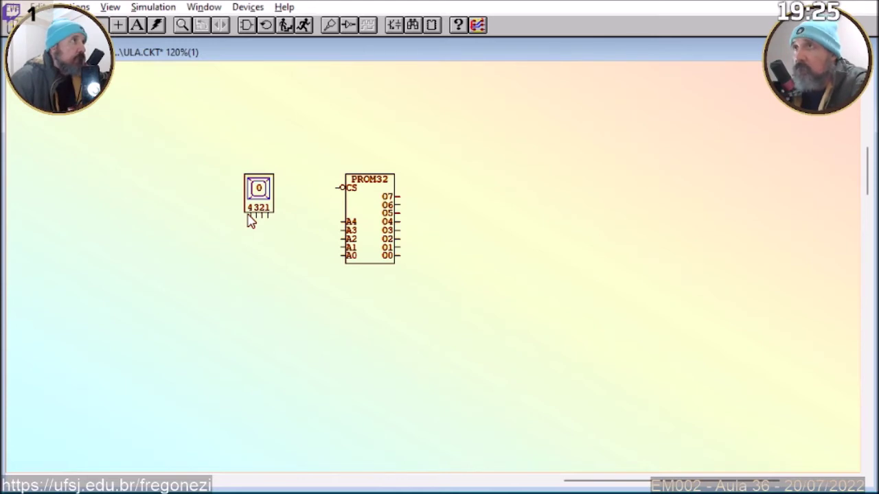
click(268, 216)
drag(238, 196, 204, 170)
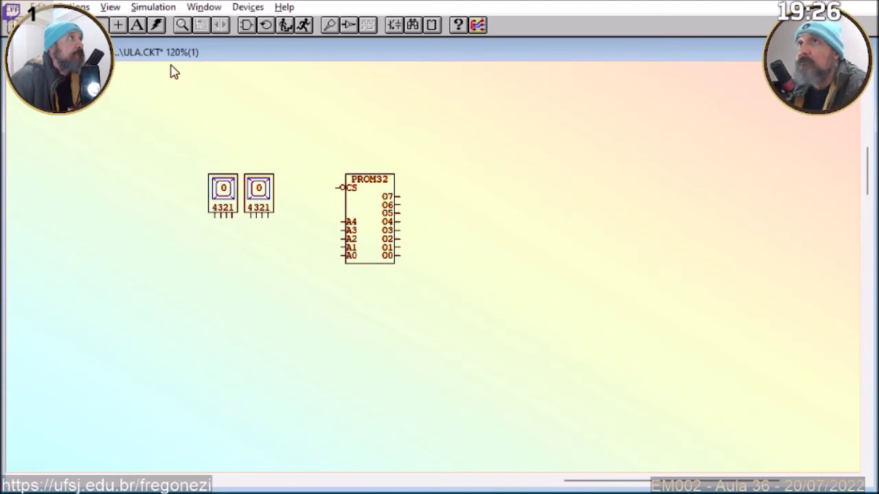
Wire the right hex key's outputs 1 to 4 to the PROM32 address inputs A0 to A3.
click(118, 25)
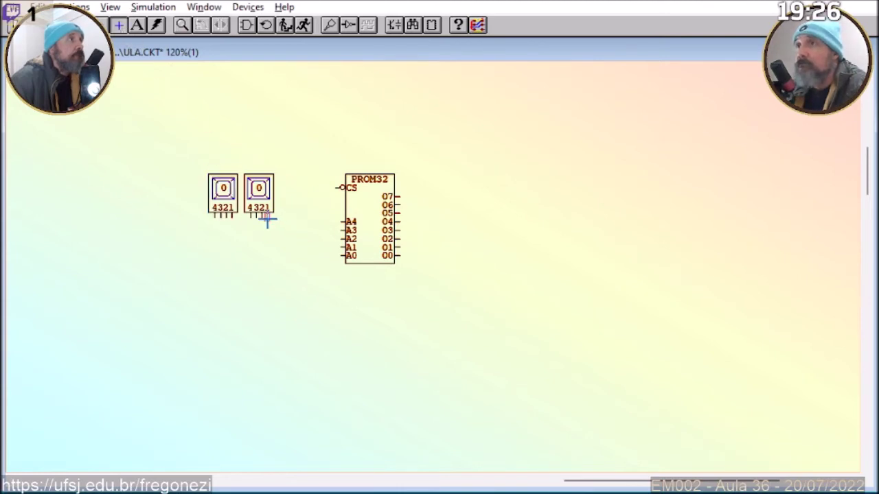
mouse_move(267, 217)
mouse_down()
mouse_move(267, 256)
mouse_move(341, 256)
mouse_move(268, 247)
mouse_move(262, 219)
mouse_up()
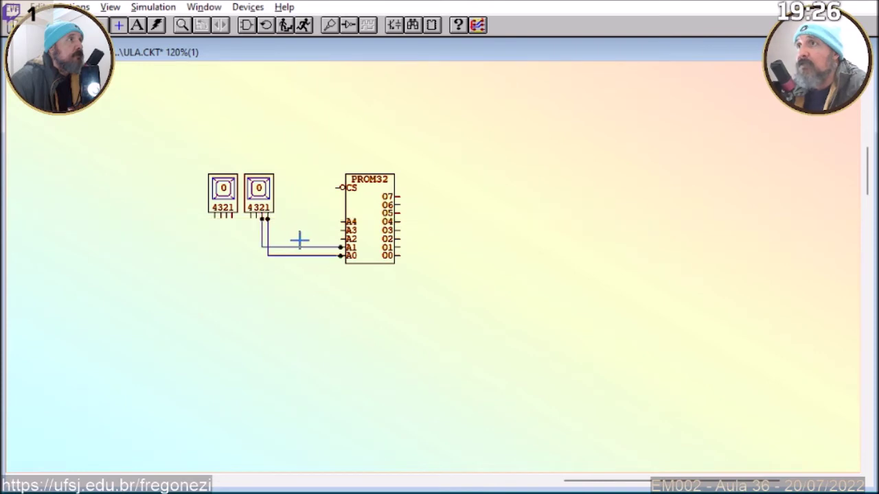
drag(339, 239, 257, 218)
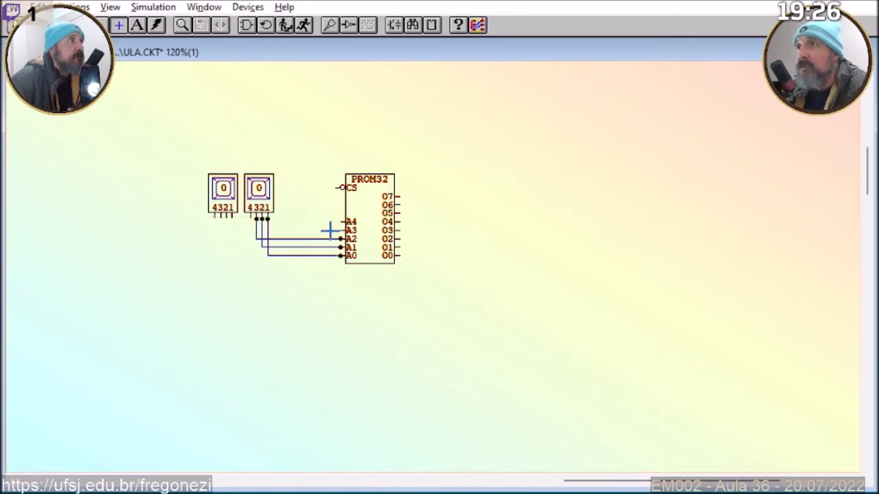
drag(341, 230, 250, 221)
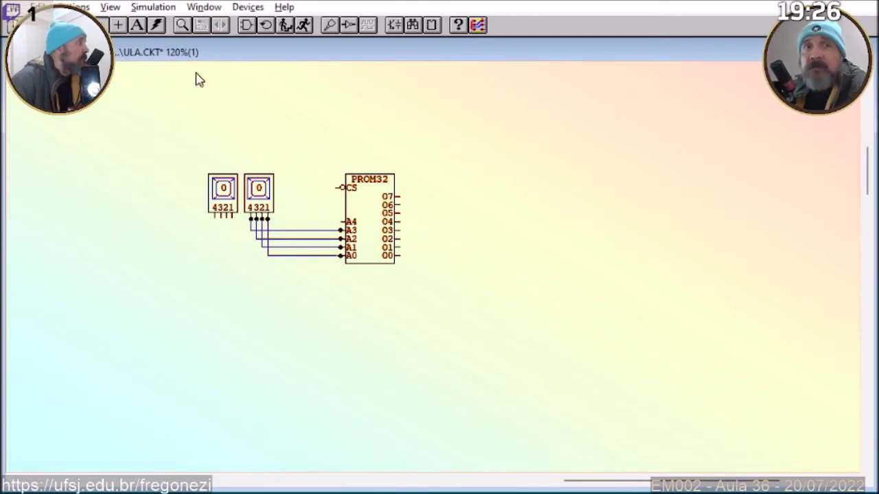
Move both hex keys slightly up and right, and wire the left key's output 1 to address input A4.
drag(266, 207, 277, 180)
drag(226, 202, 236, 175)
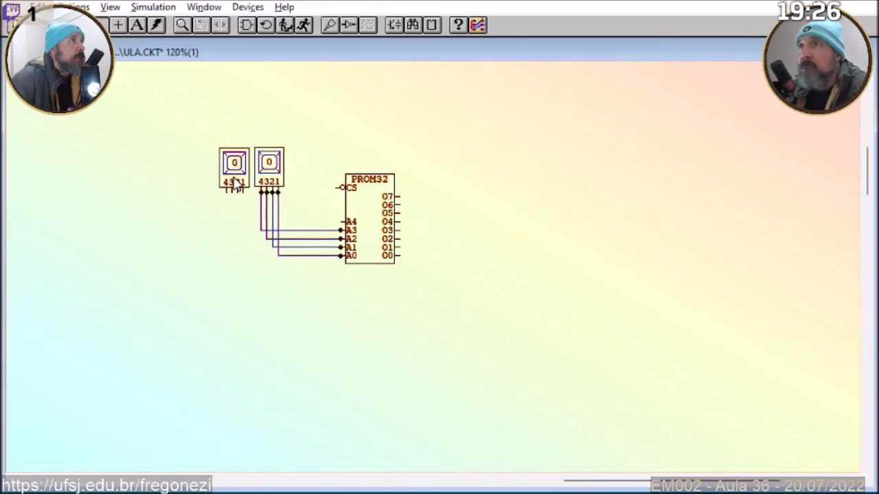
click(118, 27)
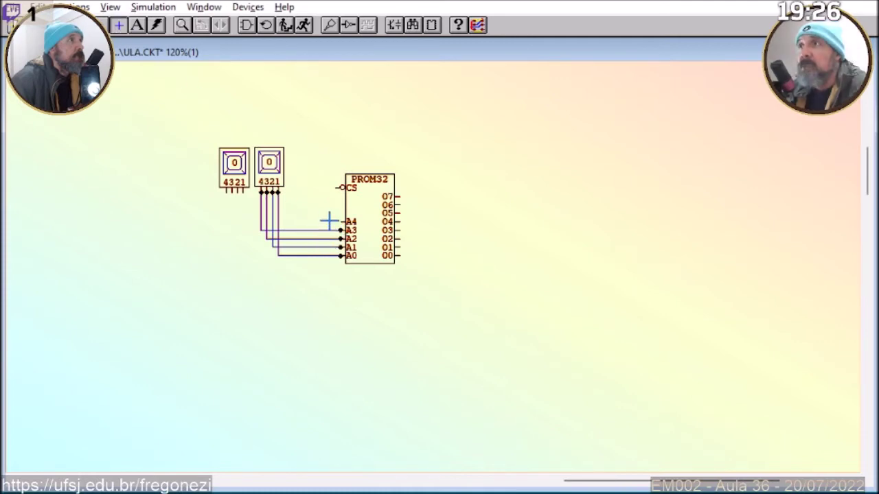
mouse_move(338, 221)
mouse_down()
mouse_move(242, 221)
mouse_move(242, 184)
mouse_move(242, 193)
mouse_up()
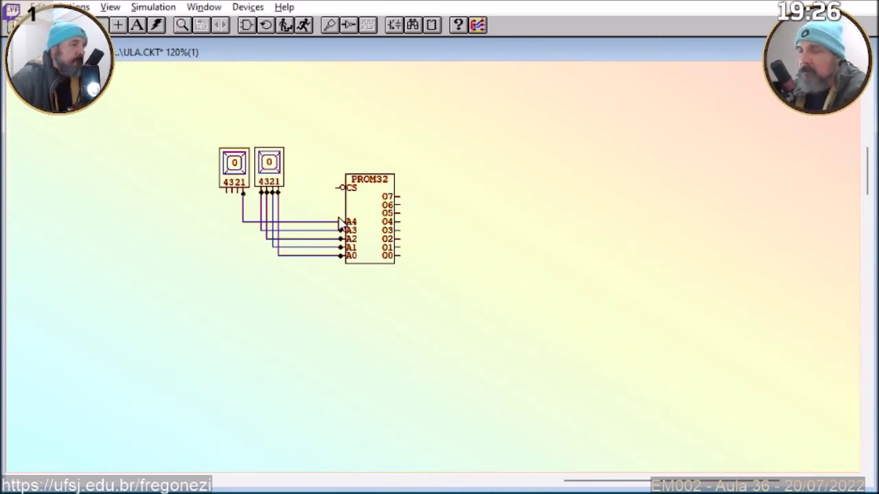
Ground the PROM32's CS input and place two hex displays side by side right of the memory.
click(334, 190)
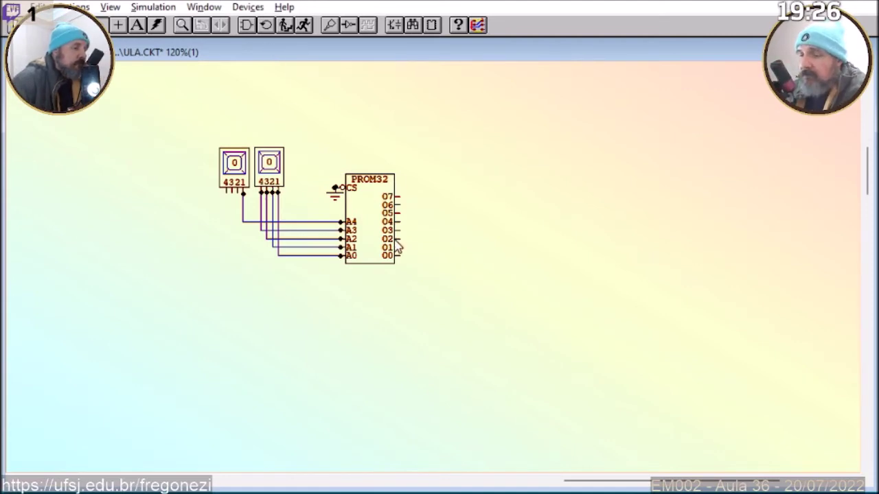
click(497, 163)
click(497, 163)
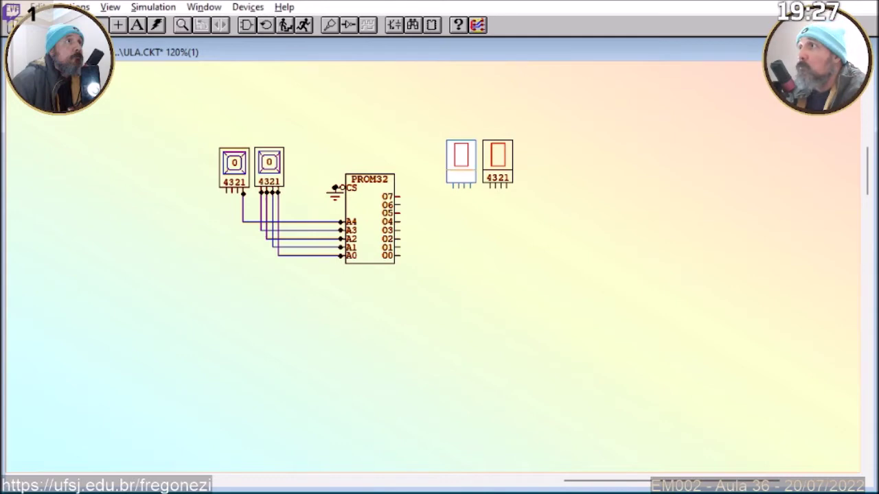
click(460, 164)
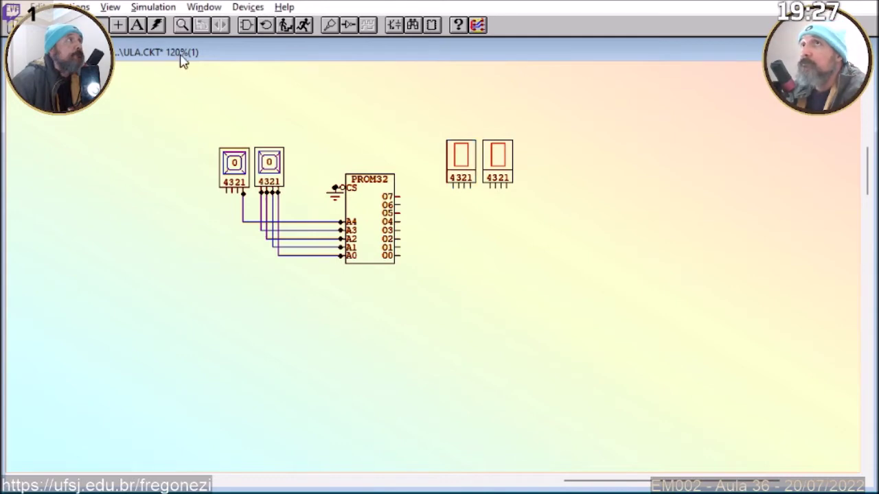
Wire PROM32 outputs O7, O6, O5 and O4 to pins 4, 3, 2 and 1 of the left hex display.
click(118, 26)
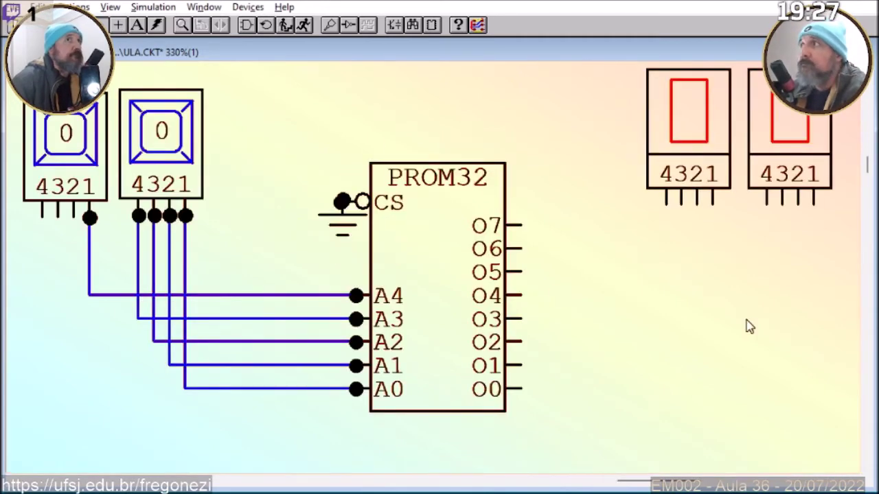
click(119, 25)
drag(519, 224, 666, 208)
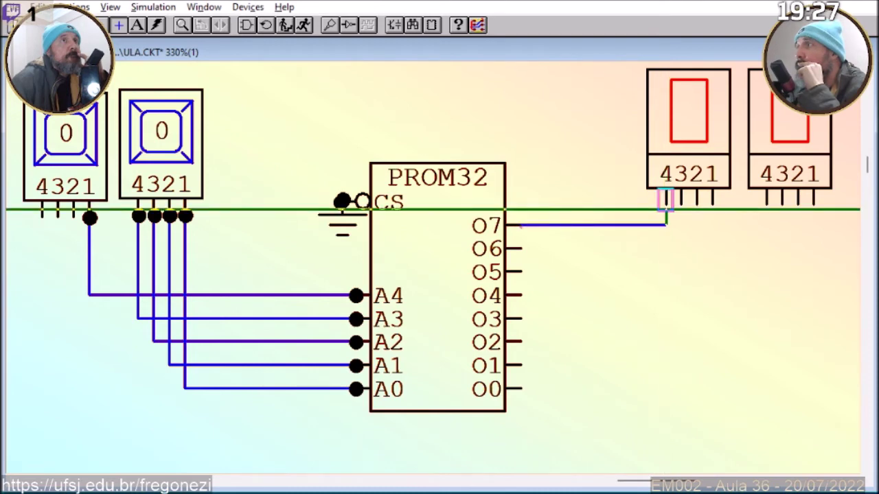
click(665, 200)
mouse_move(516, 248)
mouse_down()
mouse_move(696, 248)
mouse_move(681, 248)
mouse_move(681, 204)
mouse_up()
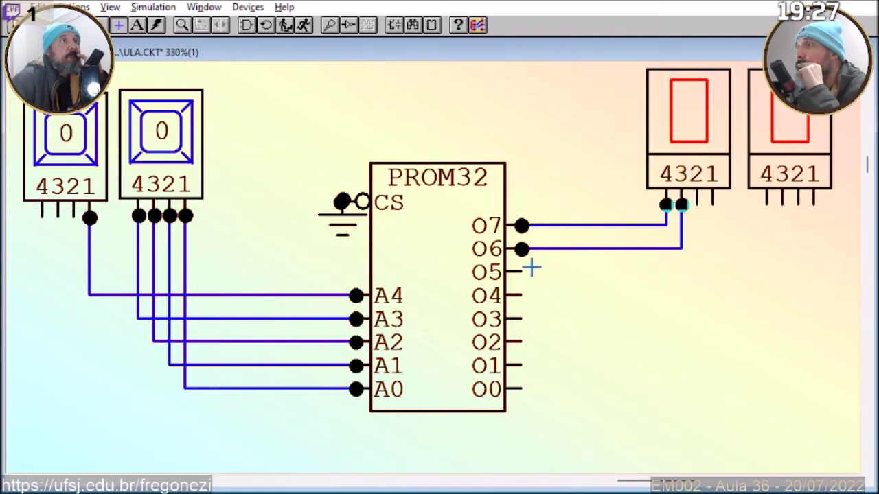
drag(522, 271, 697, 205)
drag(519, 295, 712, 204)
Wire PROM32 outputs O3, O2, O1 and O0 to pins 4, 3, 2 and 1 of the right hex display.
drag(521, 319, 766, 204)
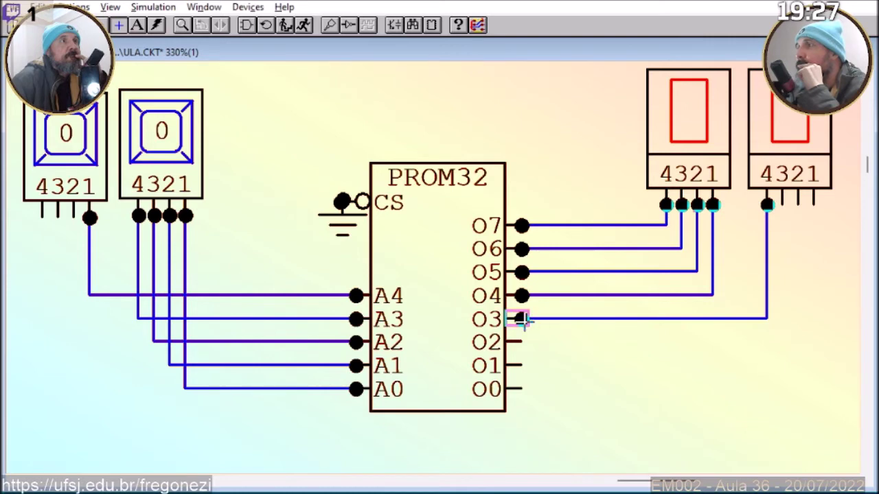
drag(522, 342, 782, 204)
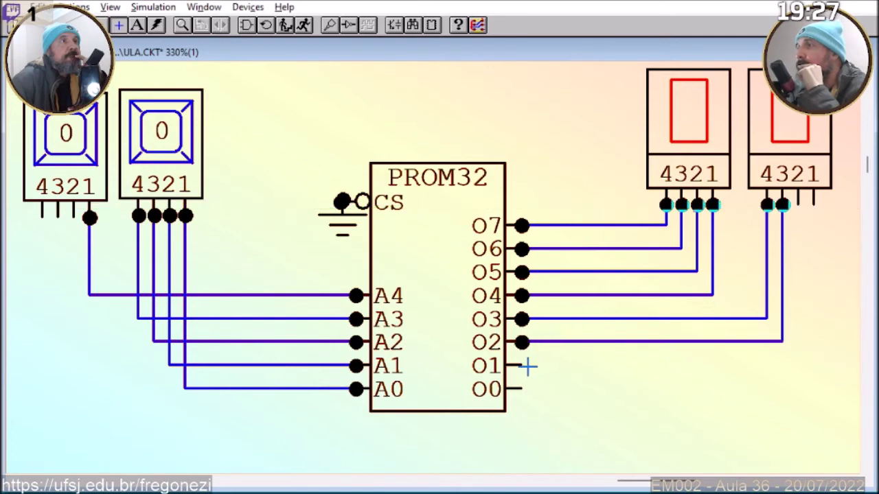
drag(522, 365, 798, 204)
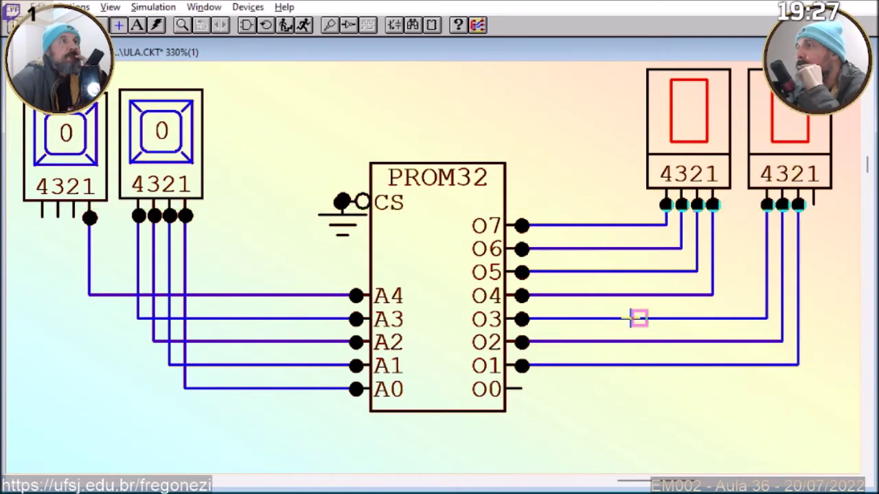
drag(521, 390, 812, 205)
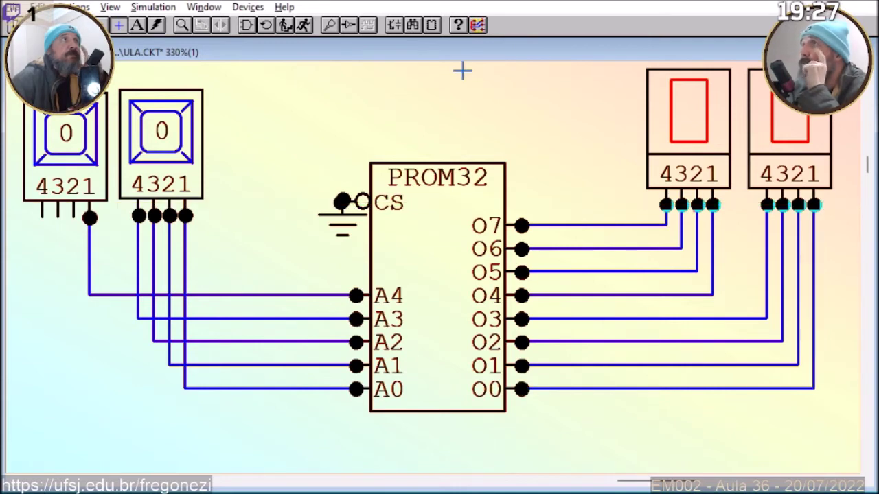
Simulate the circuit, advancing the right hex key address by address up to 9 to read the stored data, and stop the simulation.
click(308, 27)
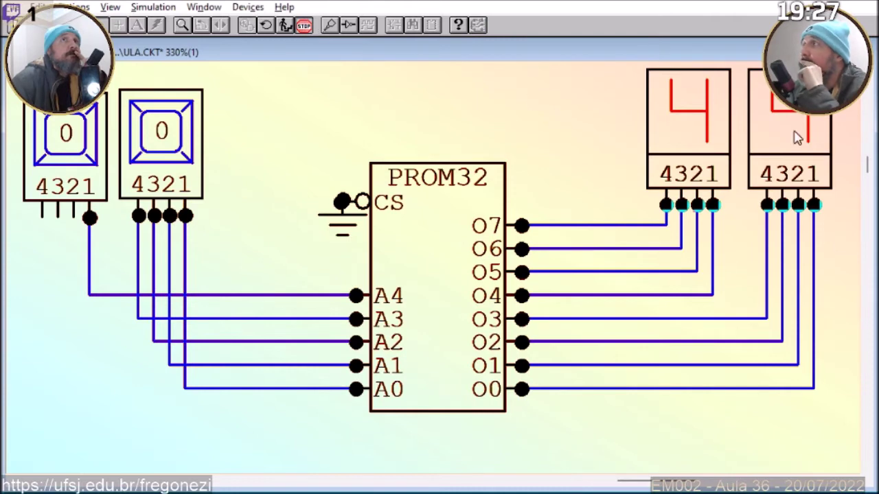
scroll(439, 275, up, 1)
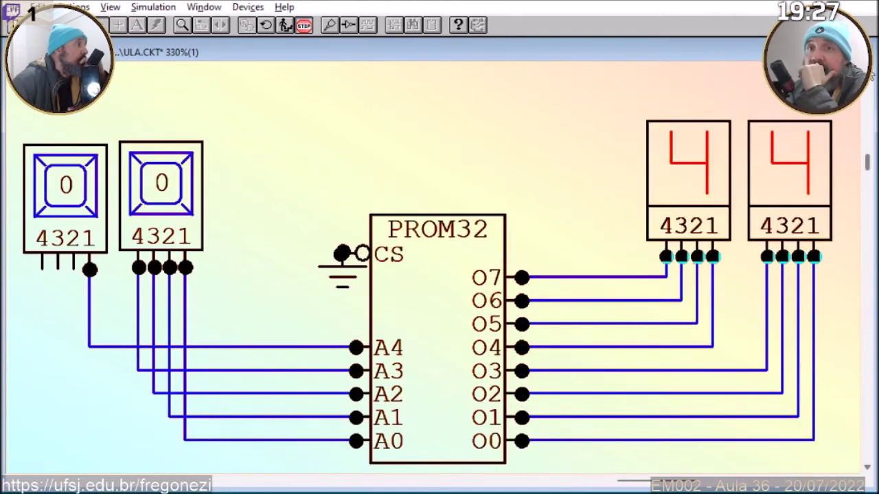
click(172, 194)
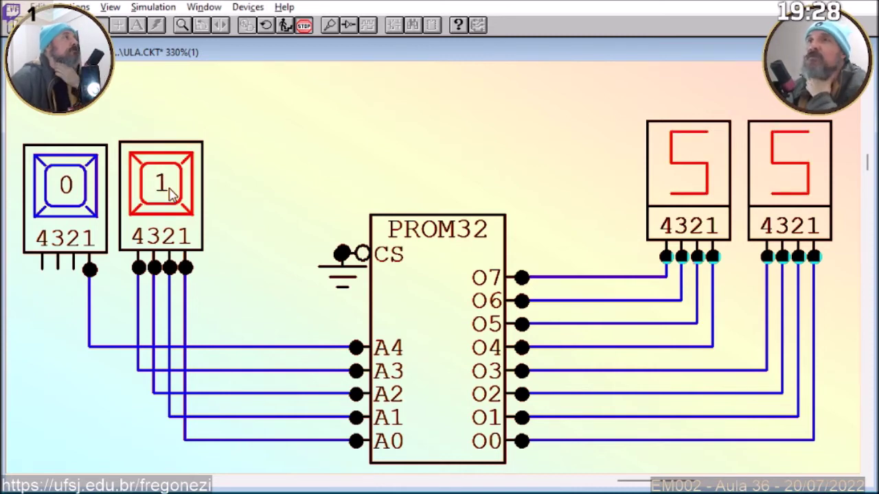
click(172, 195)
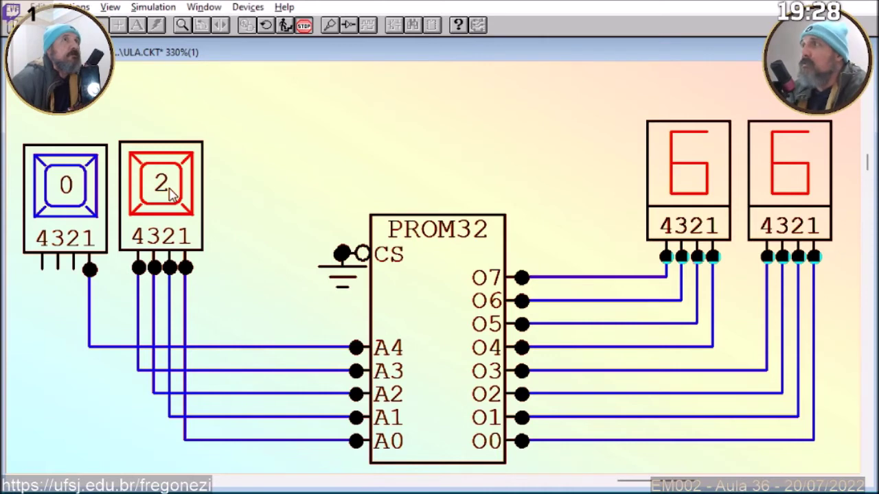
click(172, 194)
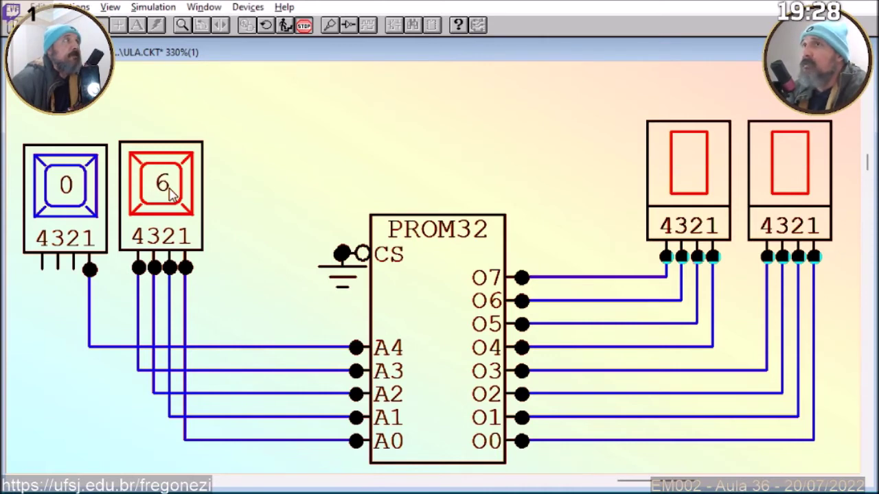
click(303, 25)
Save the circuit as a new file named PROM.
click(19, 8)
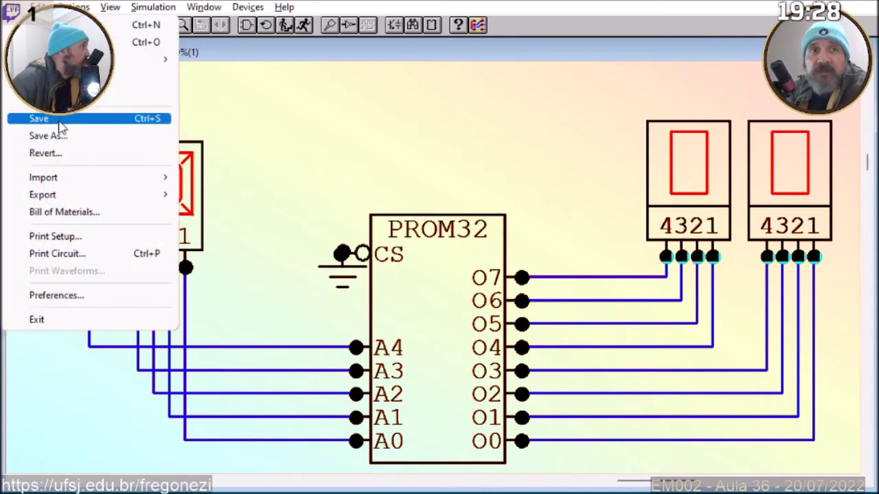
click(236, 97)
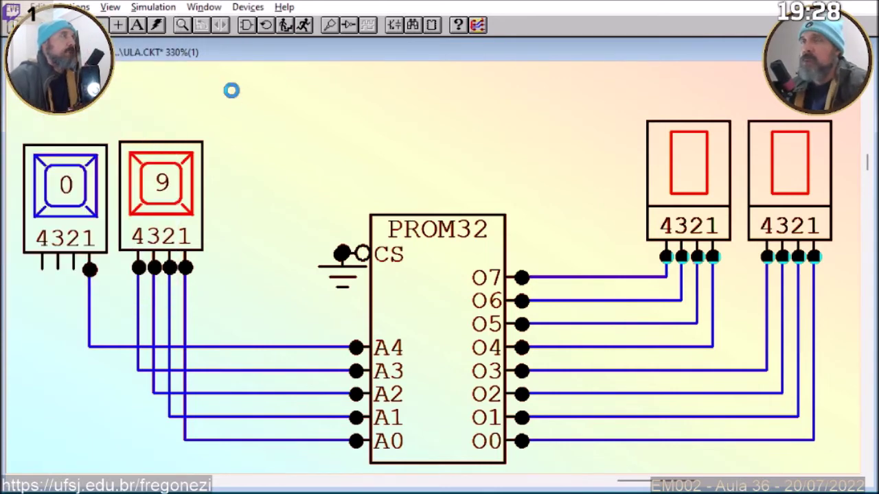
text(PROM)
key(Return)
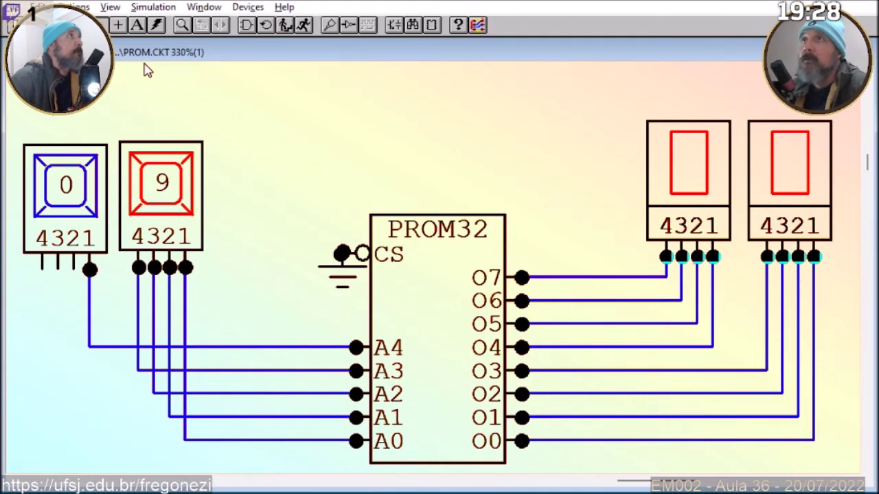
Examine the RAM, PROM, parity, multiplexer, level translator and latch devices in the Digital by Function class.
click(247, 7)
click(253, 24)
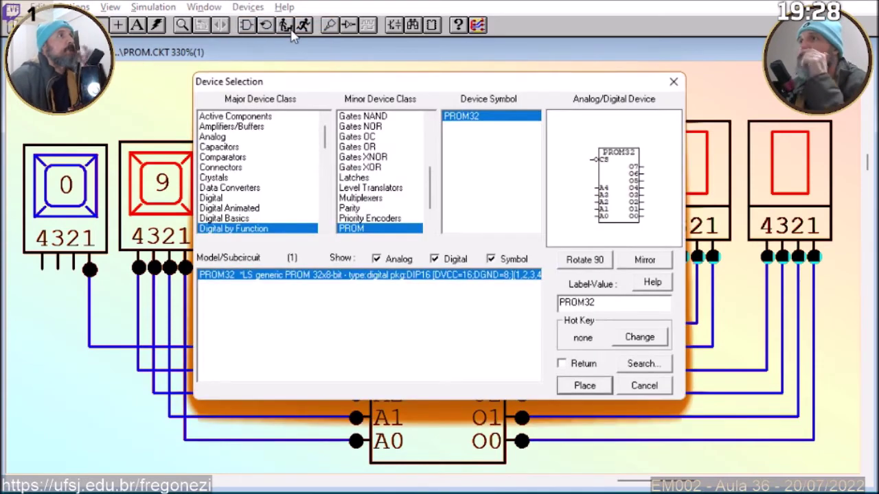
scroll(436, 223, down, 1)
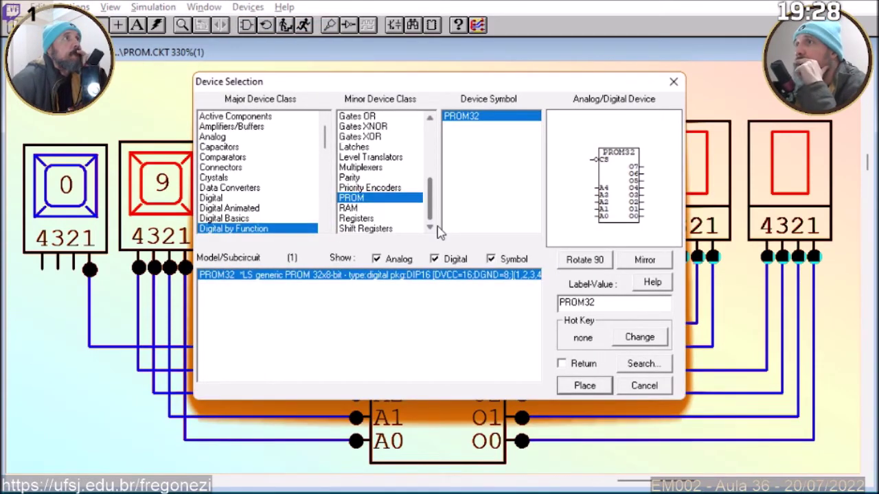
click(348, 208)
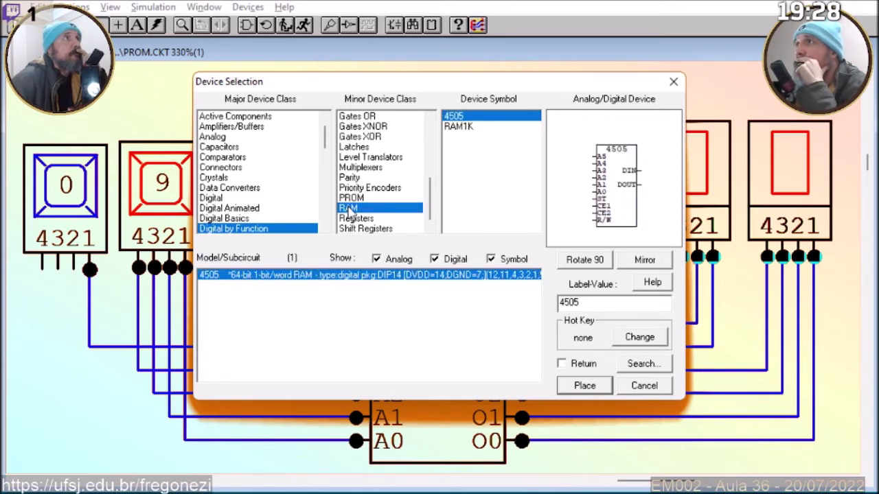
click(351, 198)
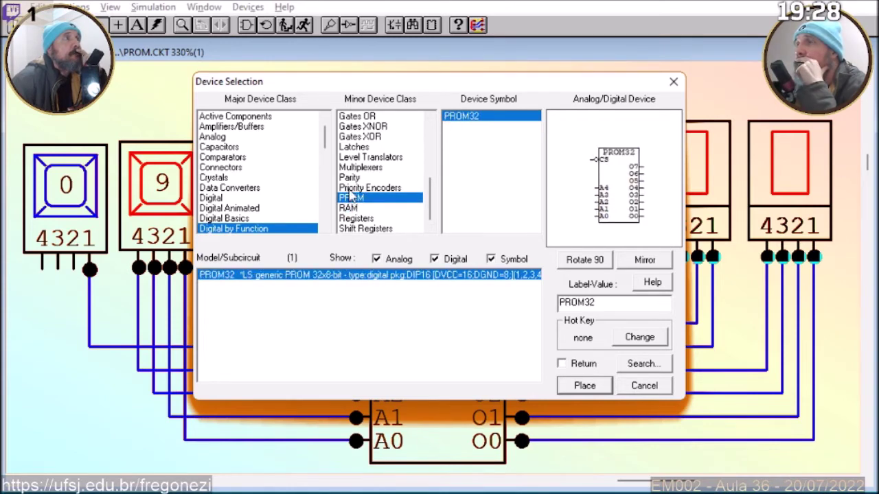
click(351, 191)
click(350, 179)
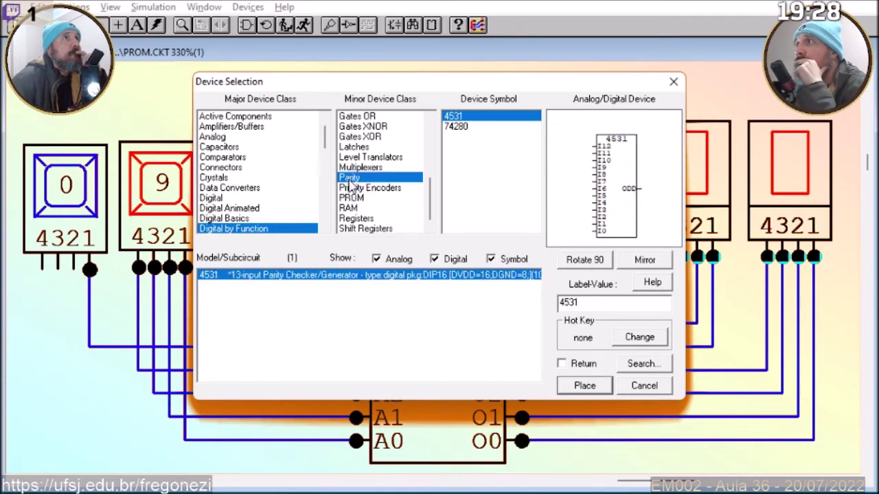
key(Up)
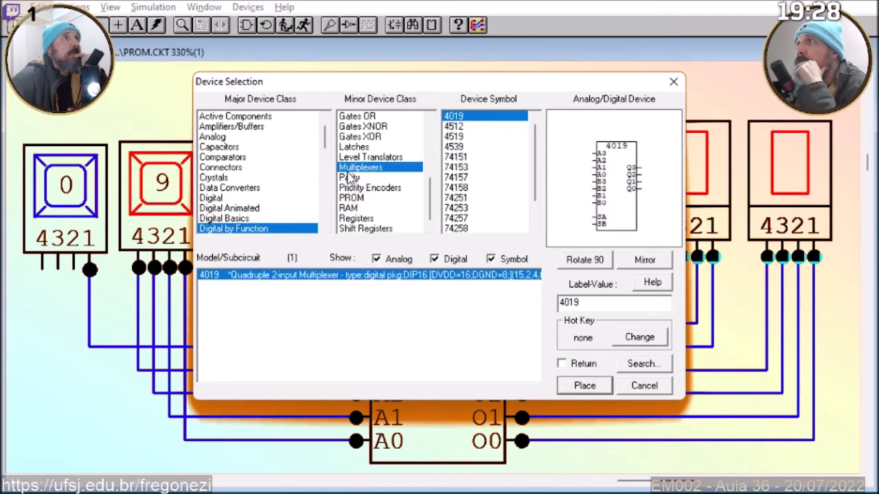
key(Up)
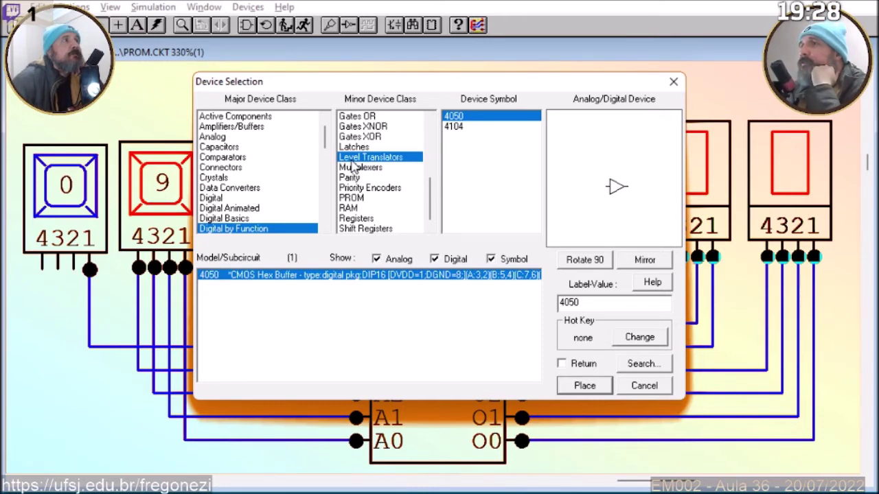
click(356, 147)
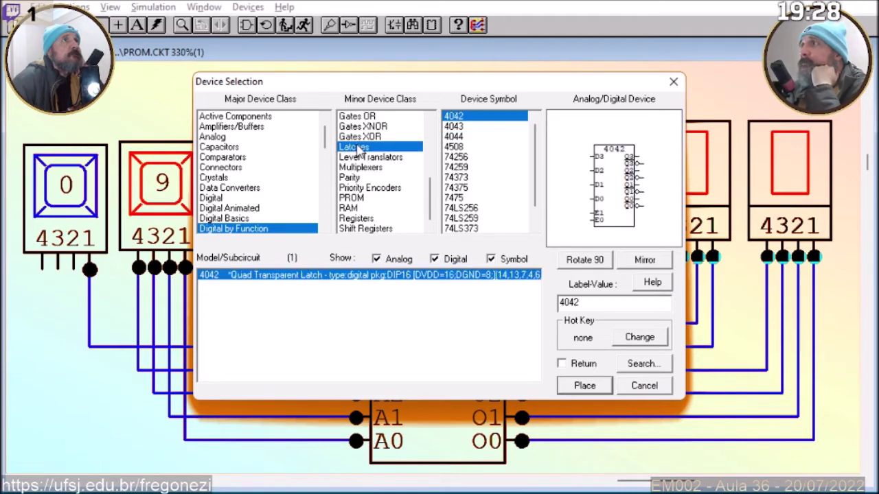
Examine the gate, flip-flop, decoder, counter, comparator and arithmetic devices in the Digital by Function class.
click(361, 137)
scroll(363, 140, up, 3)
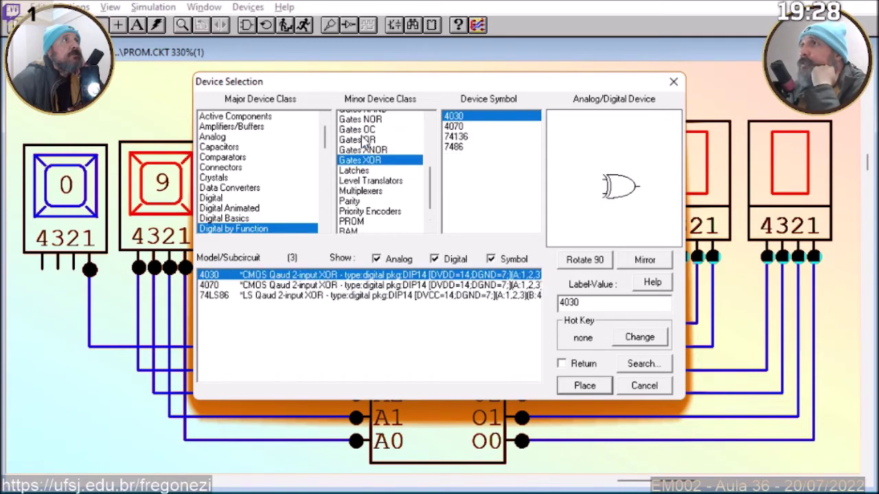
click(362, 138)
scroll(363, 140, up, 3)
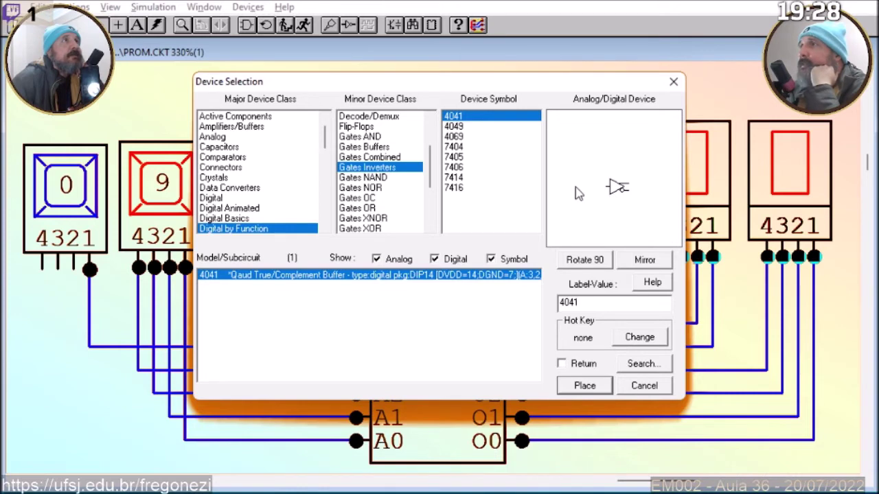
click(356, 157)
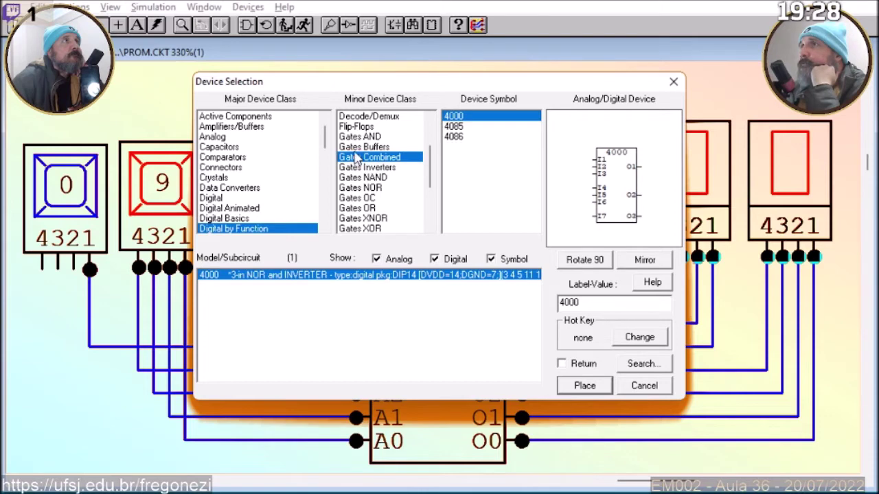
key(Up)
key(Up)
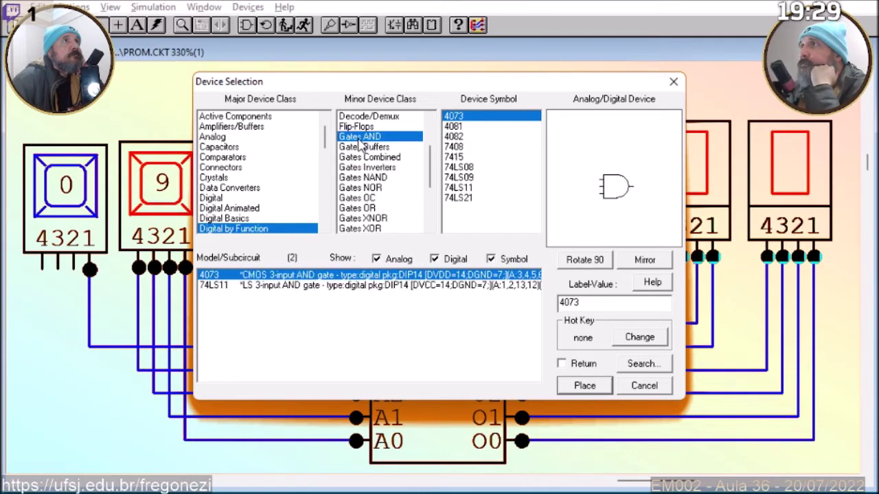
key(Up)
scroll(362, 134, up, 3)
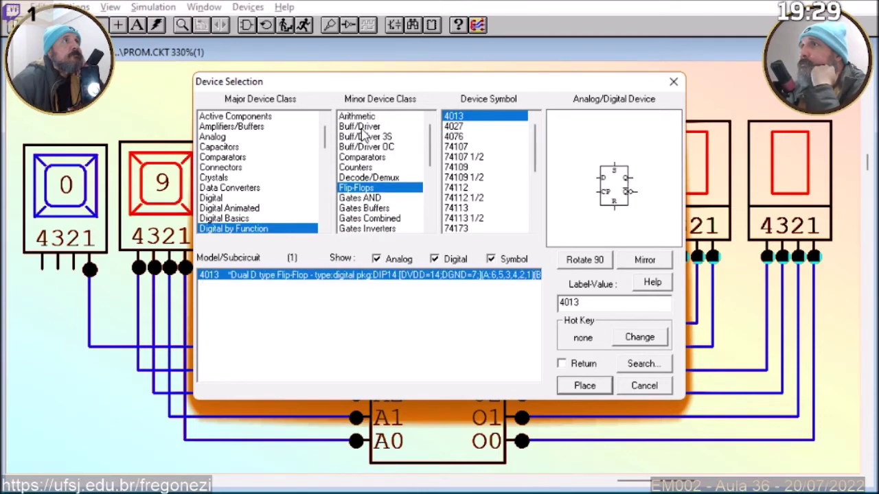
key(Up)
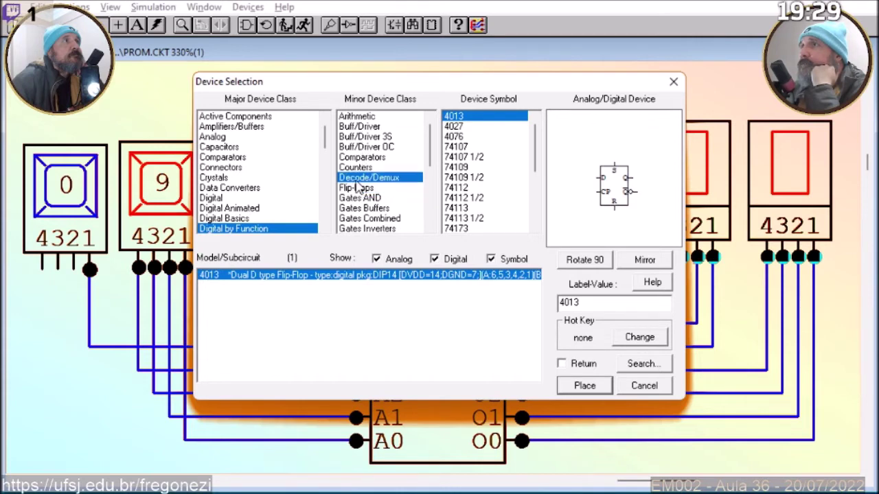
key(Up)
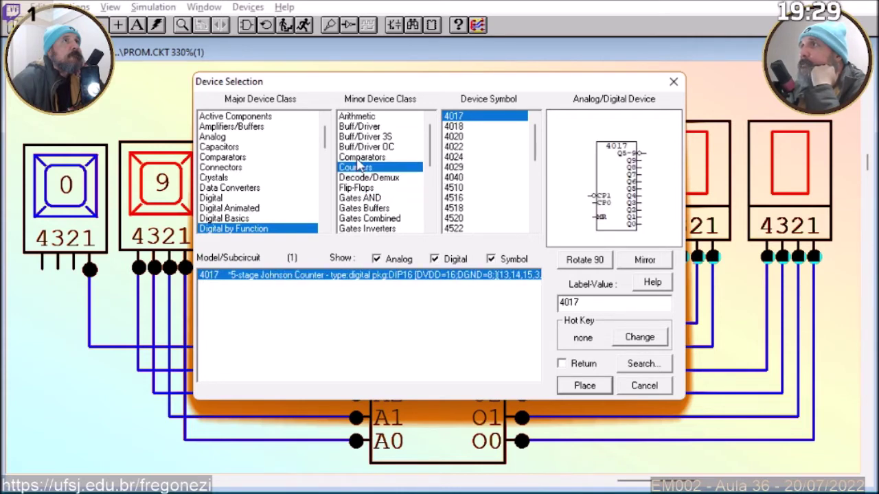
key(Up)
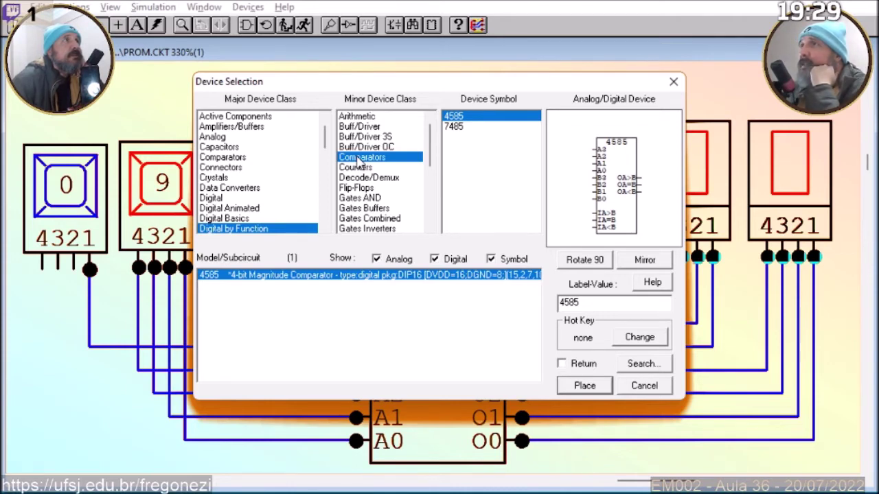
click(357, 118)
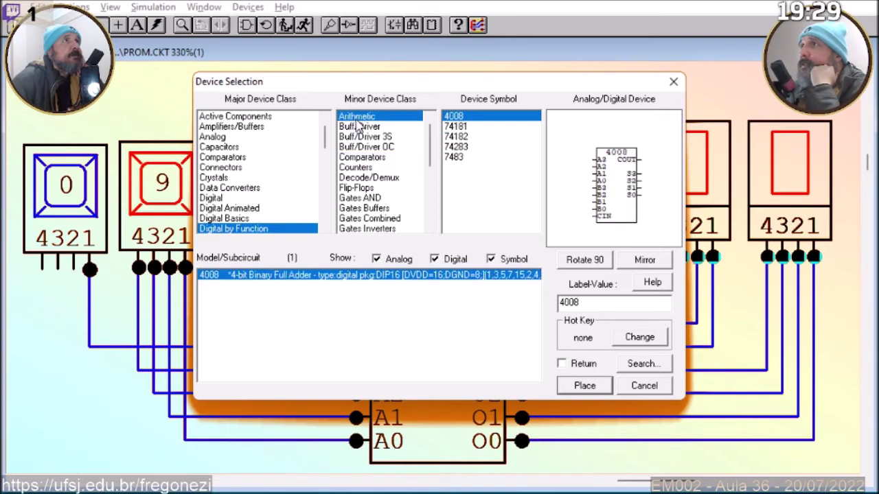
Place a 4585 4-bit magnitude comparator in the empty area below the PROM32 circuit.
click(353, 159)
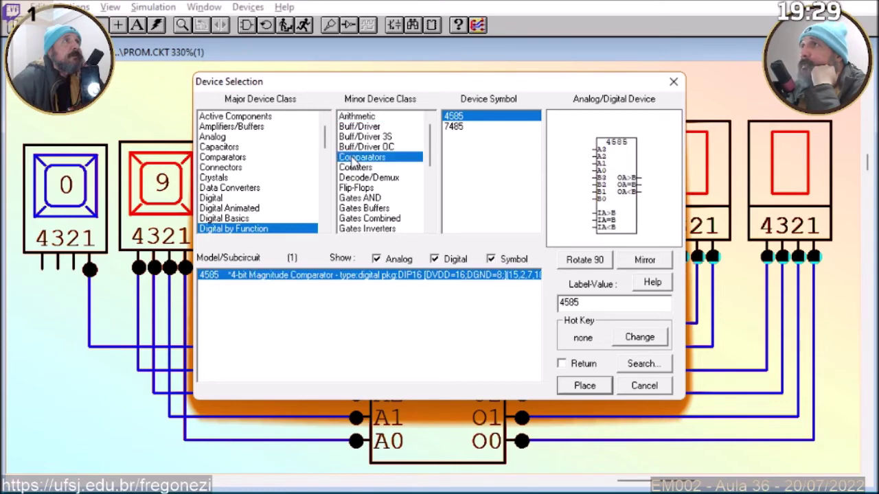
click(584, 386)
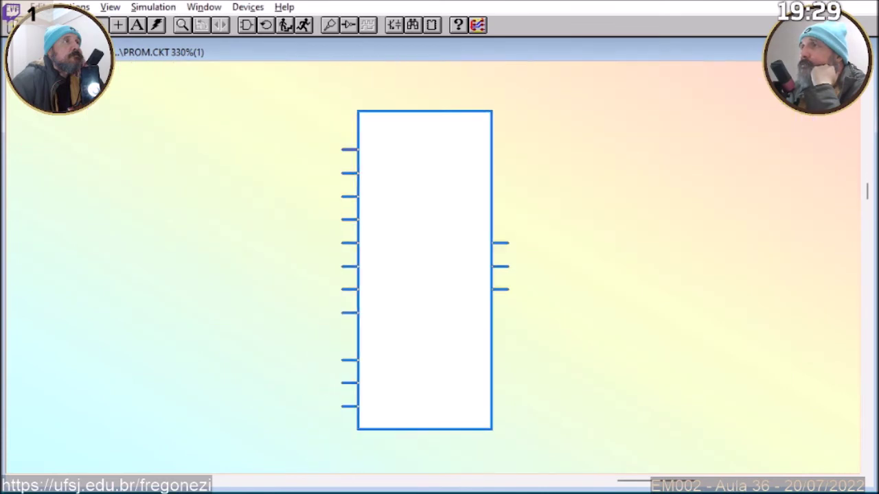
click(431, 245)
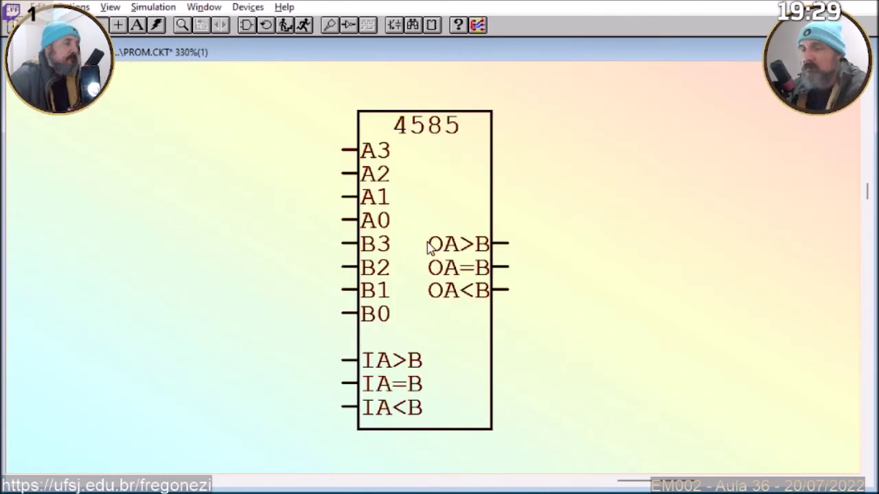
Delete the whole PROM32 circuit with its hex keys, displays, ground and wires, keeping only the 4585 comparator.
key(Page_Down)
drag(622, 480, 606, 478)
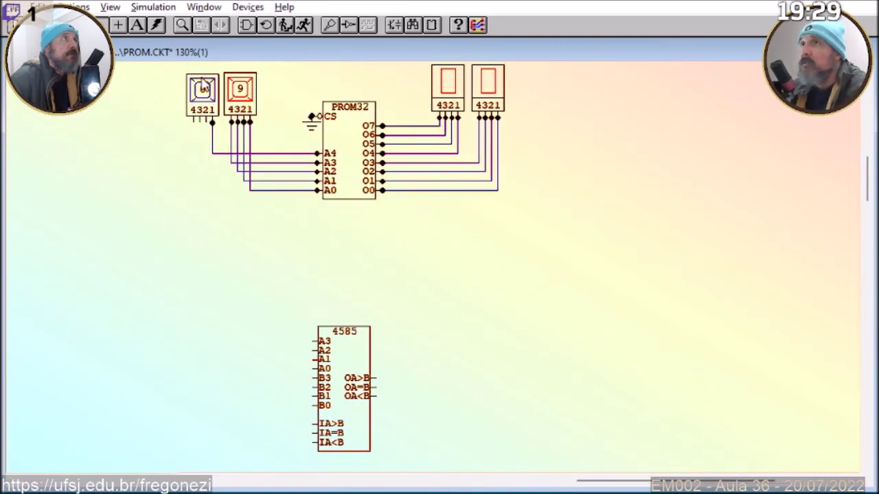
drag(587, 271, 174, 76)
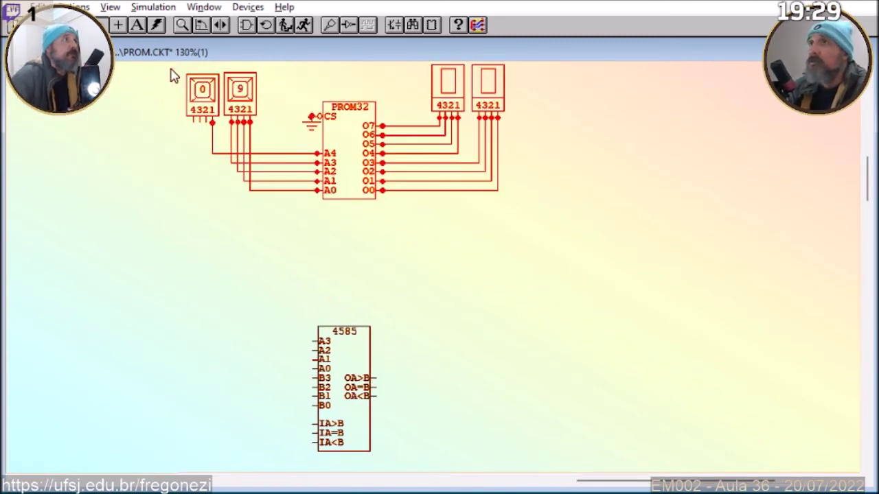
key(Delete)
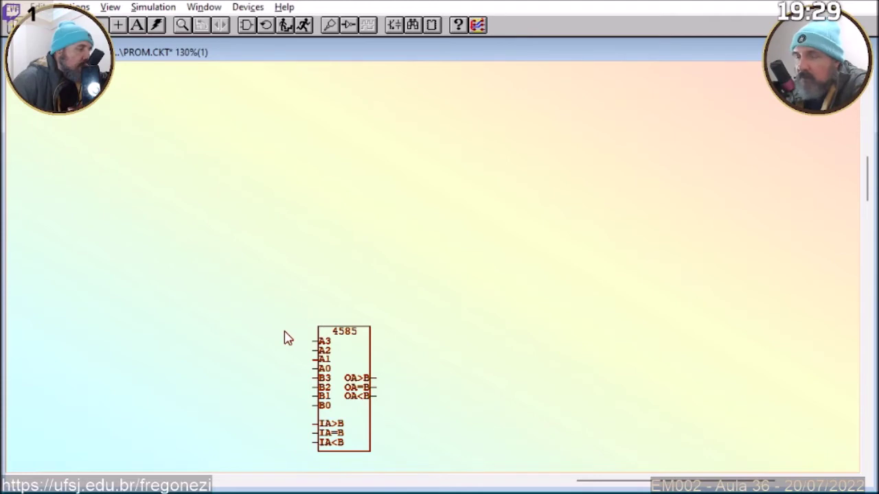
Place a hex key above and to the left of the 4585 comparator.
key(ctrl+v)
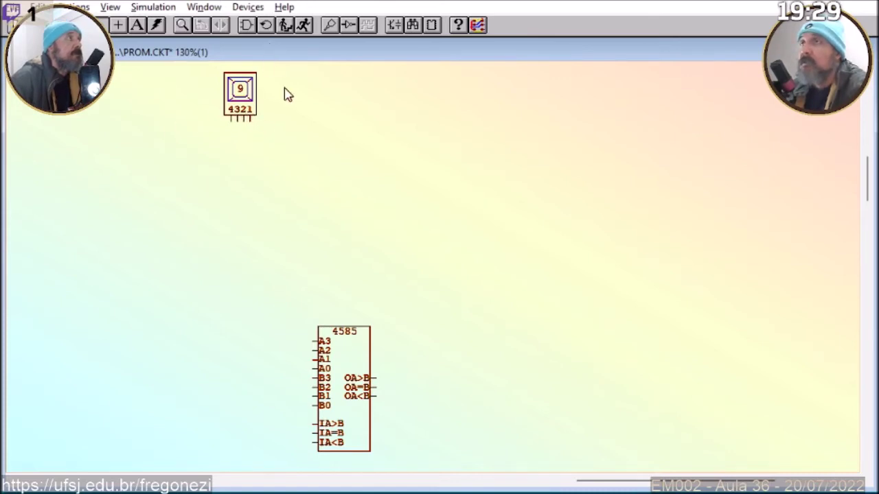
scroll(434, 320, up, 2)
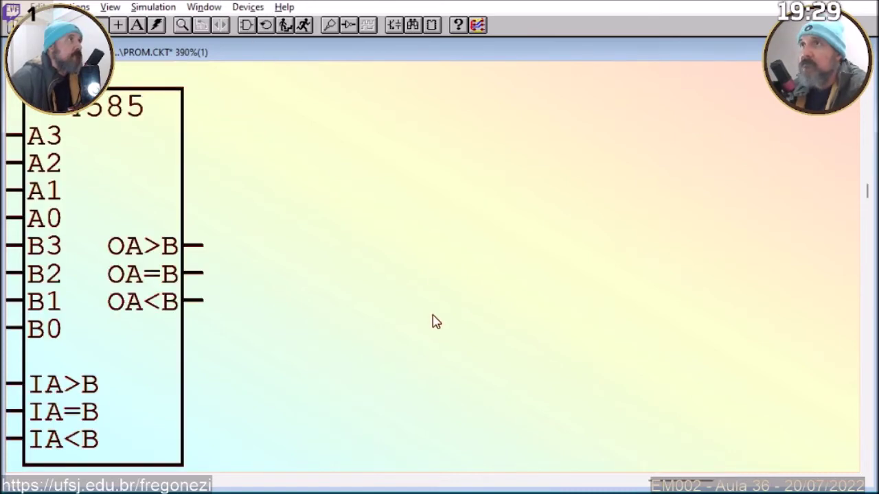
mouse_move(653, 482)
mouse_down()
mouse_move(620, 480)
mouse_move(638, 479)
mouse_up()
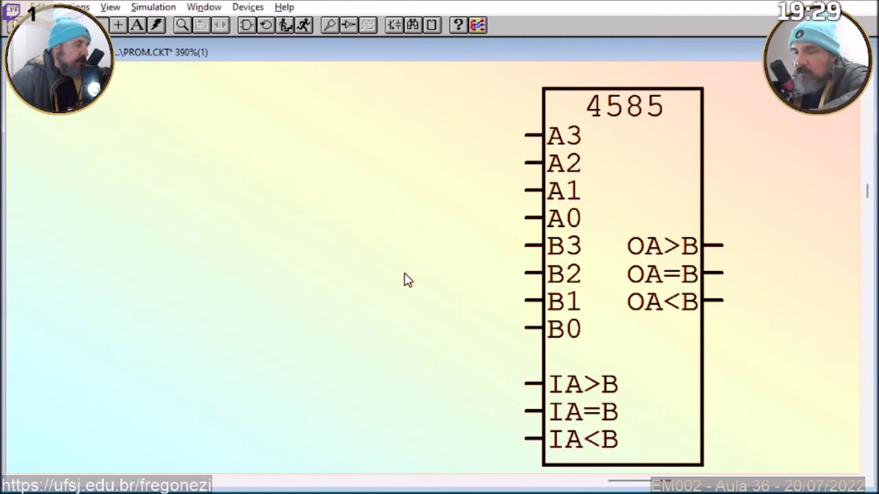
key(ctrl+v)
drag(399, 134, 435, 298)
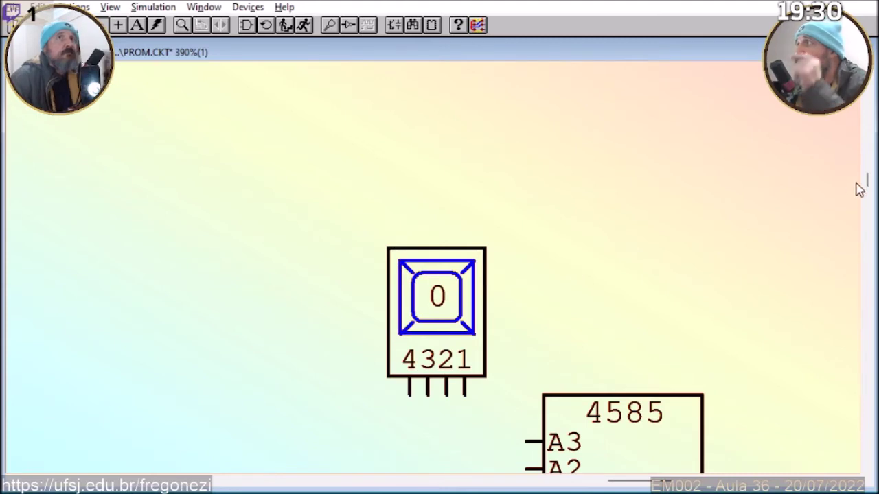
drag(866, 187, 866, 195)
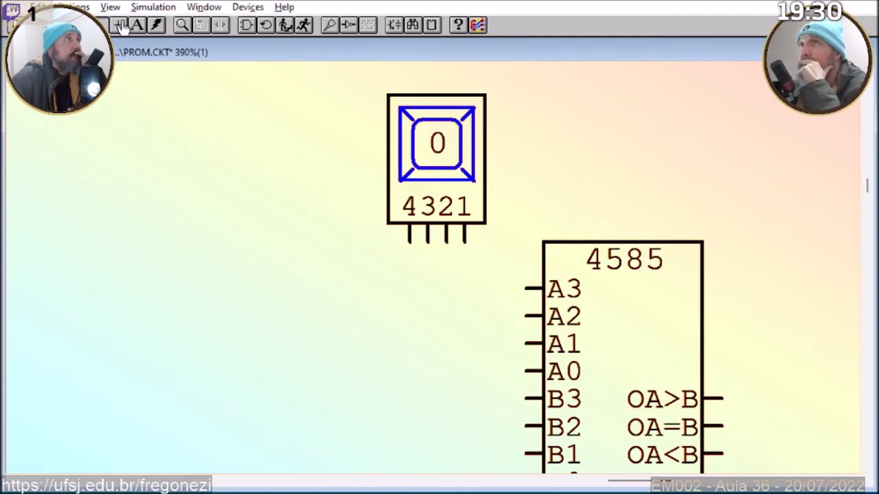
Duplicate the hex key and place the copy directly to its left at the same height.
click(405, 208)
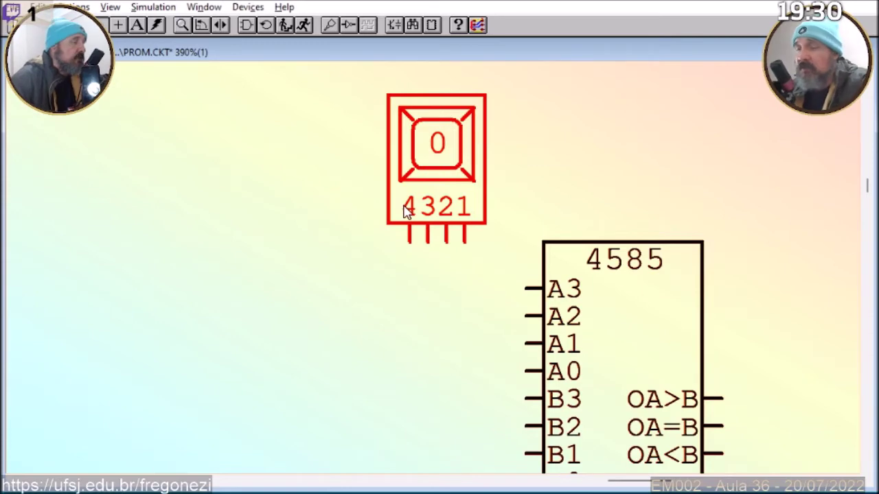
key(ctrl+c)
key(ctrl+v)
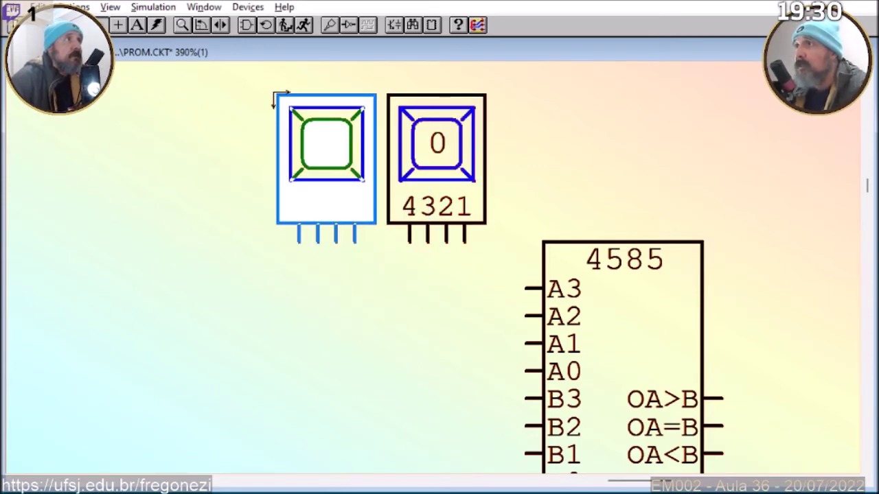
click(274, 95)
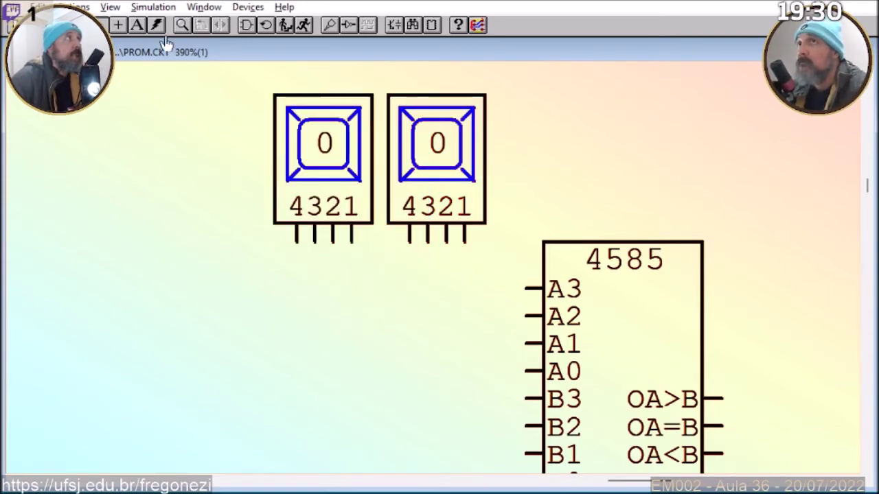
Wire outputs 1, 2, 3 and 4 of the right hex key to comparator inputs A0, A1, A2 and A3.
click(117, 24)
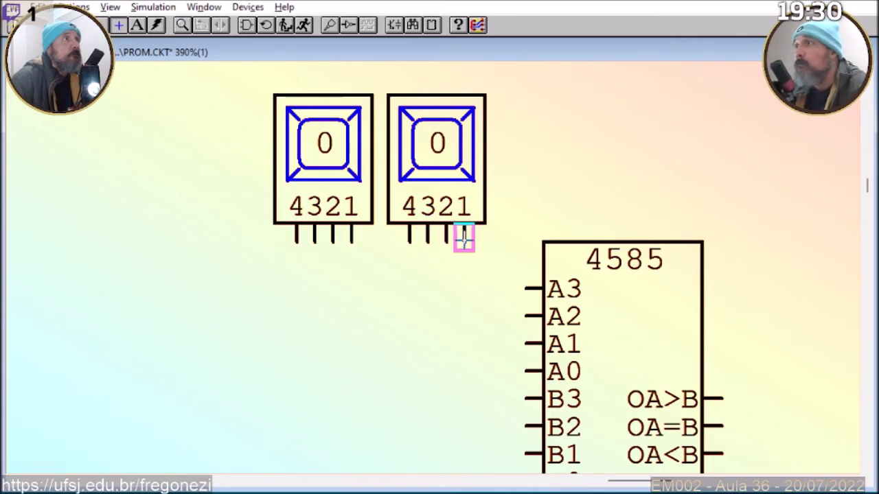
drag(464, 237, 528, 345)
drag(446, 343, 447, 243)
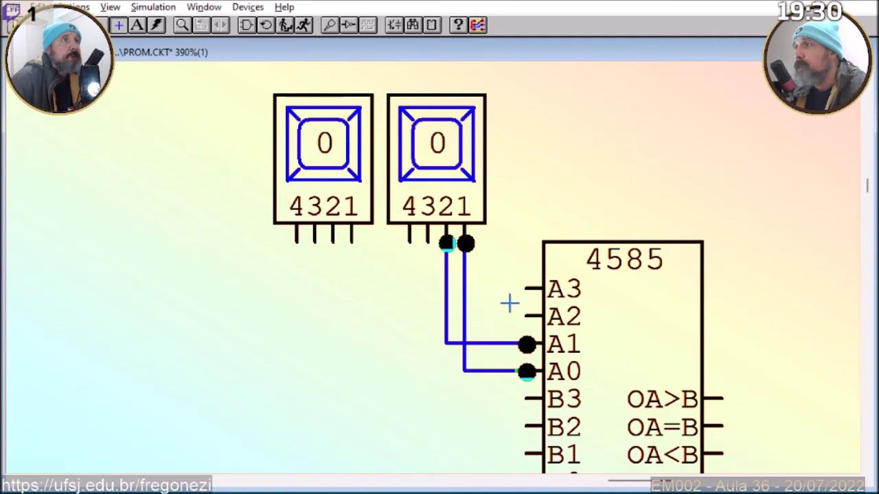
drag(526, 315, 427, 243)
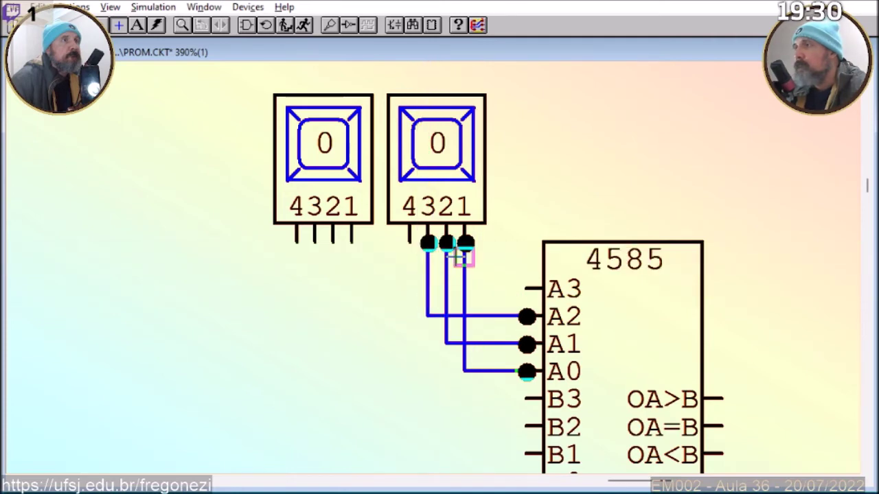
drag(527, 288, 409, 243)
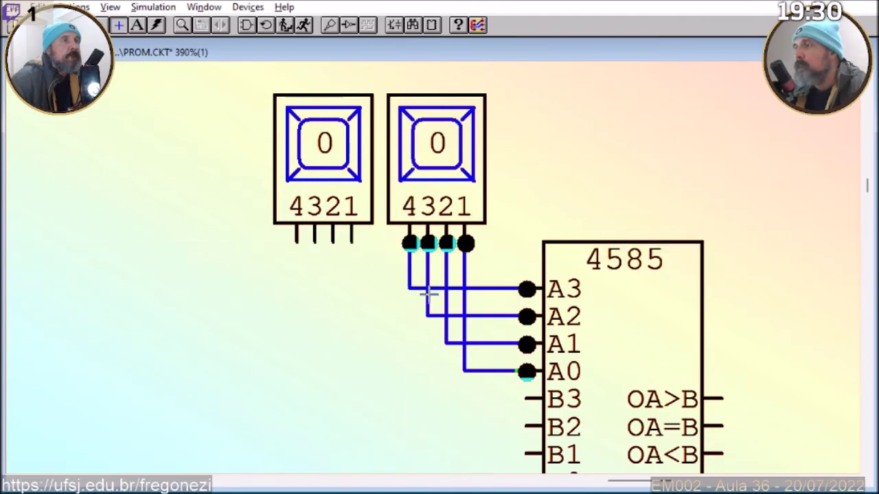
drag(527, 399, 351, 242)
click(526, 425)
drag(526, 425, 330, 426)
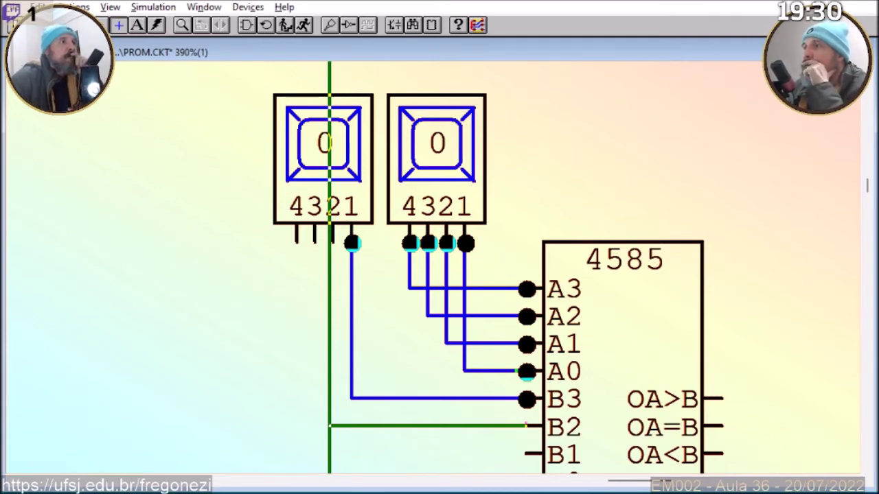
mouse_move(330, 425)
mouse_down()
mouse_move(348, 424)
mouse_move(326, 369)
mouse_up()
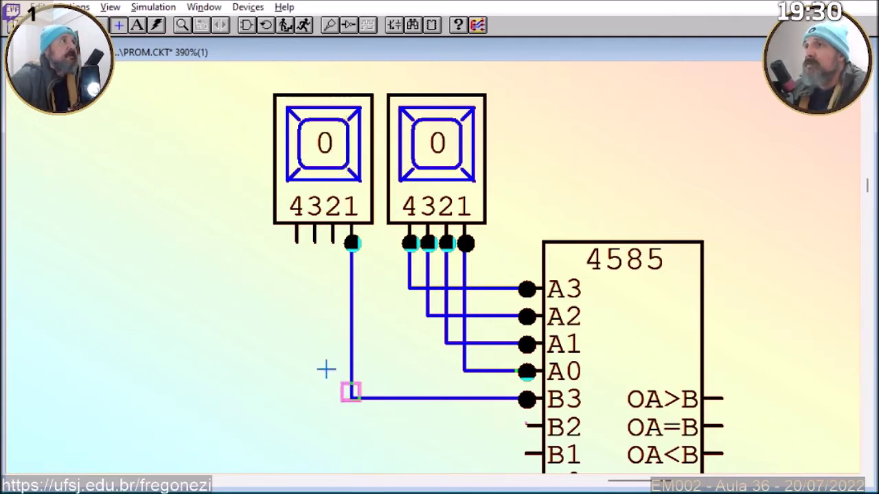
key(Escape)
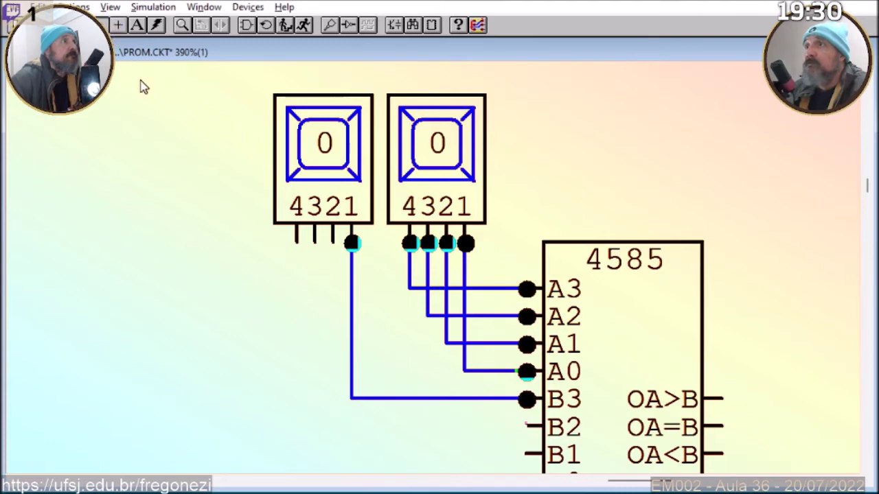
click(358, 344)
key(Delete)
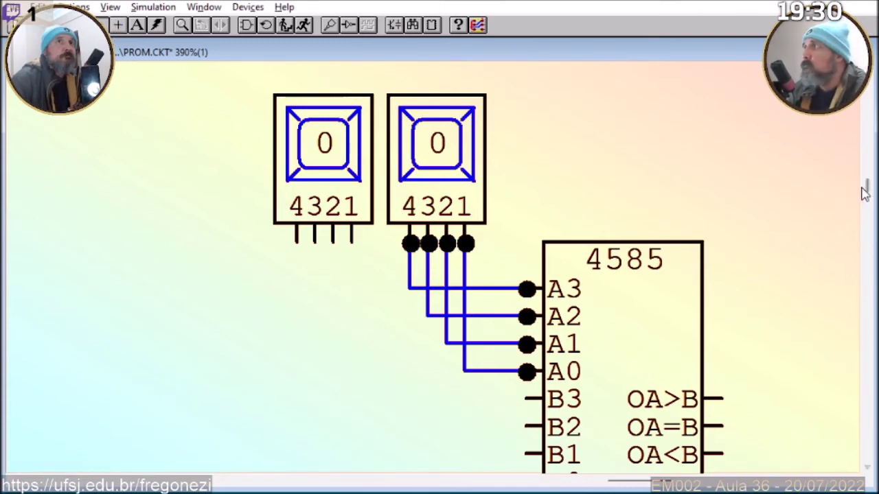
Wire outputs 1, 2, 3 and 4 of the left hex key to comparator inputs B0, B1, B2 and B3.
scroll(864, 194, down, 2)
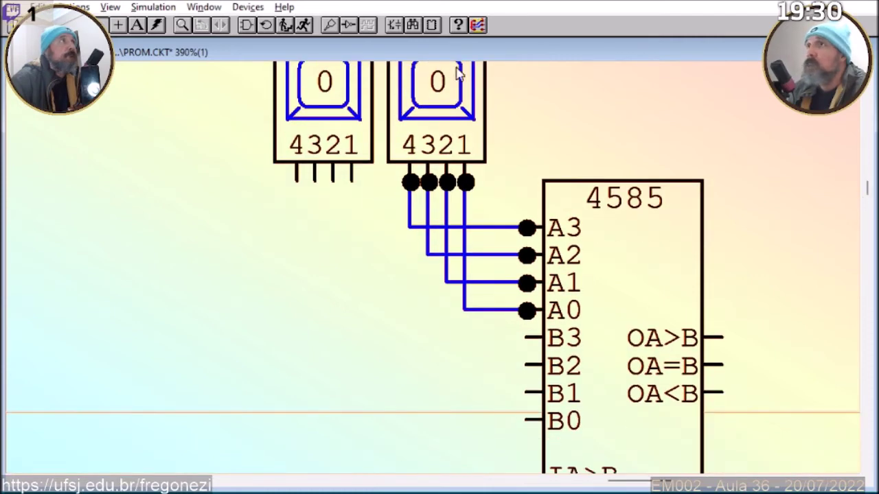
click(119, 26)
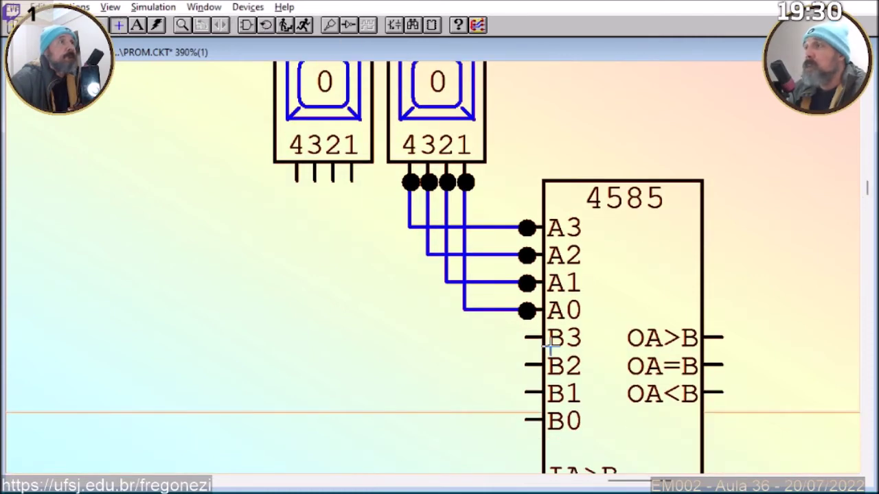
drag(527, 420, 350, 183)
drag(526, 392, 333, 182)
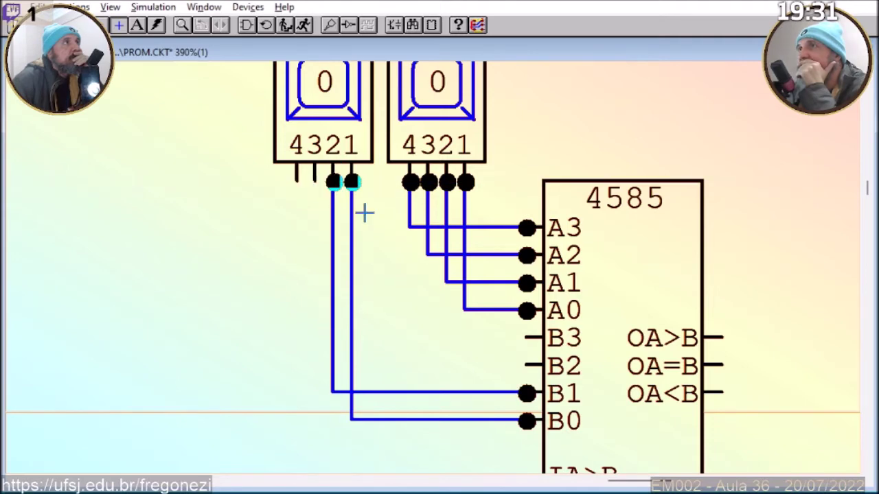
drag(528, 365, 315, 365)
drag(314, 194, 314, 182)
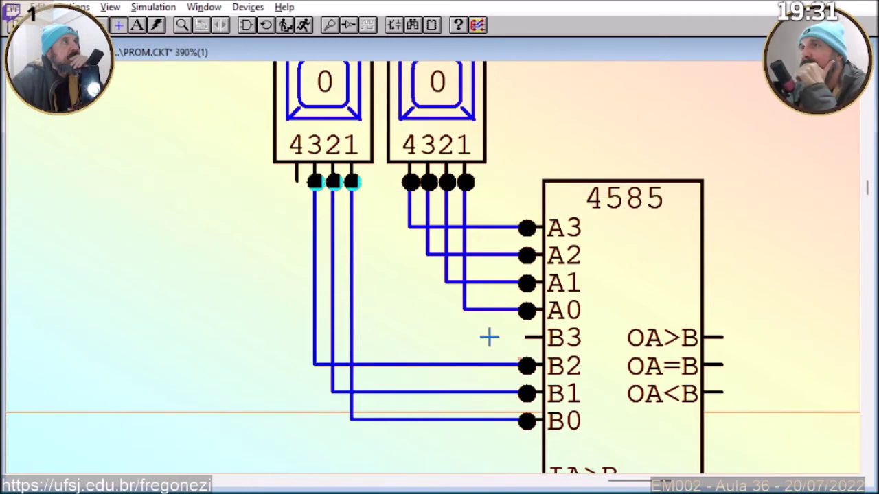
drag(526, 337, 297, 182)
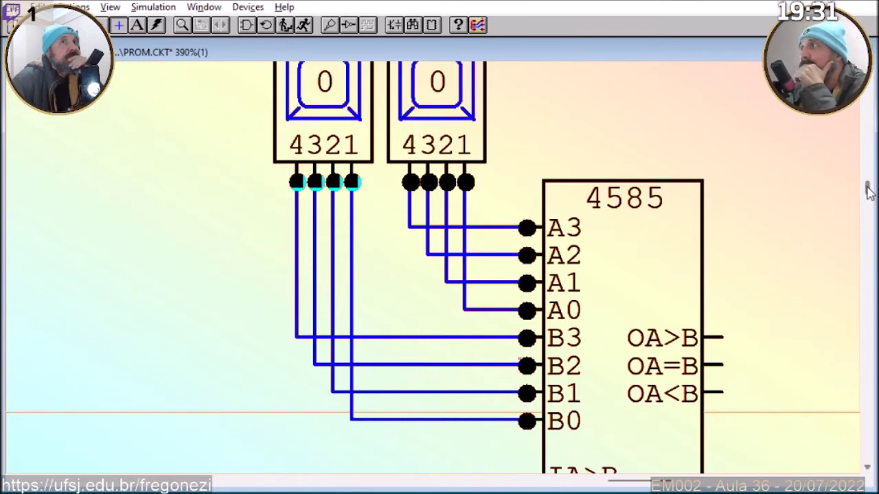
Attach a logic display, rotated to face right, to each of the comparator outputs OA<B, OA=B and OA>B.
scroll(864, 185, down, 2)
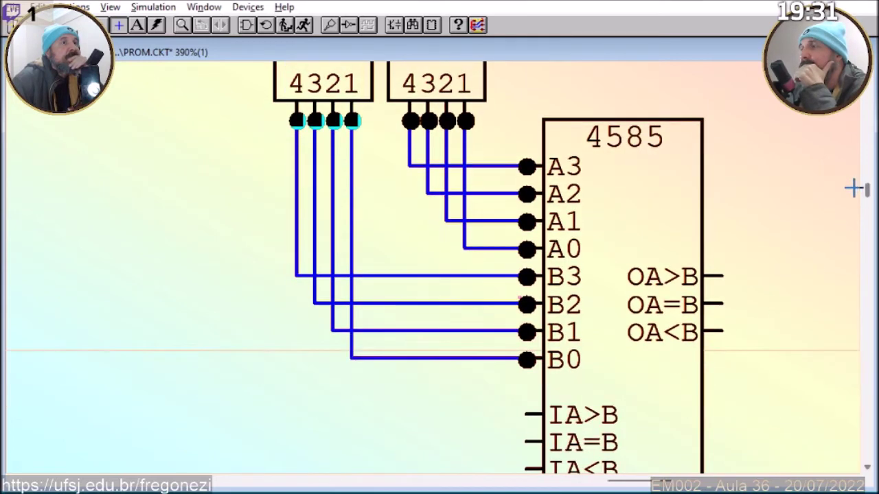
scroll(854, 188, down, 2)
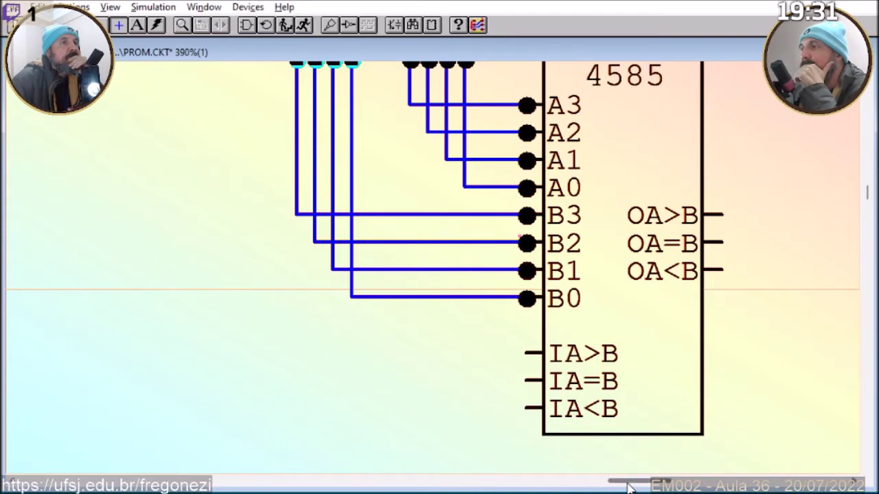
drag(628, 479, 637, 479)
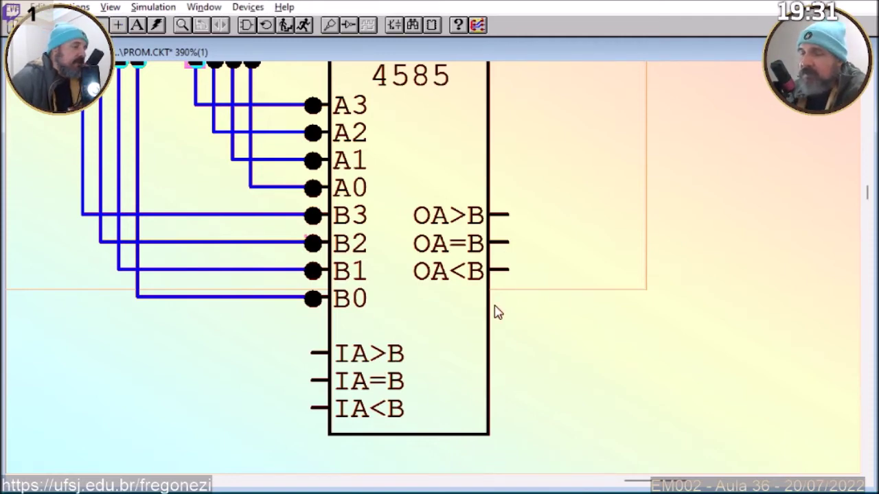
drag(569, 315, 549, 312)
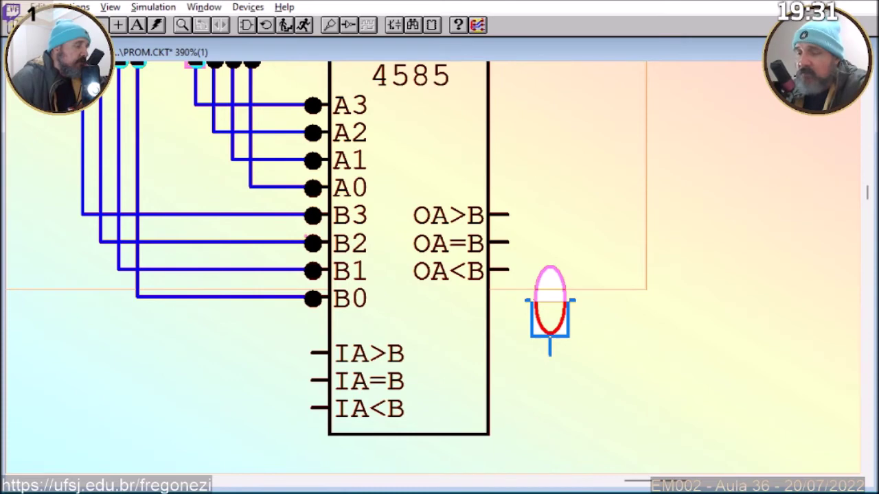
key(ctrl+r)
key(ctrl+r)
key(ctrl+r)
drag(559, 280, 539, 228)
double_click(542, 275)
click(464, 247)
click(471, 336)
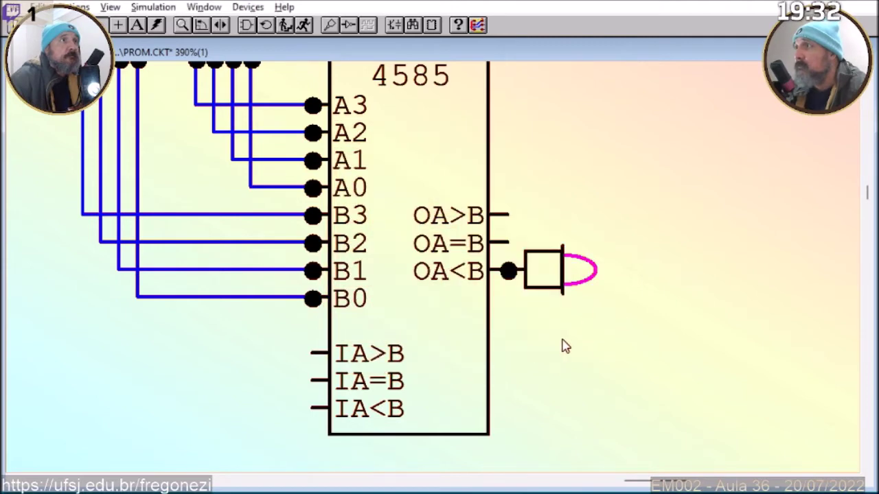
click(549, 285)
drag(549, 285, 513, 193)
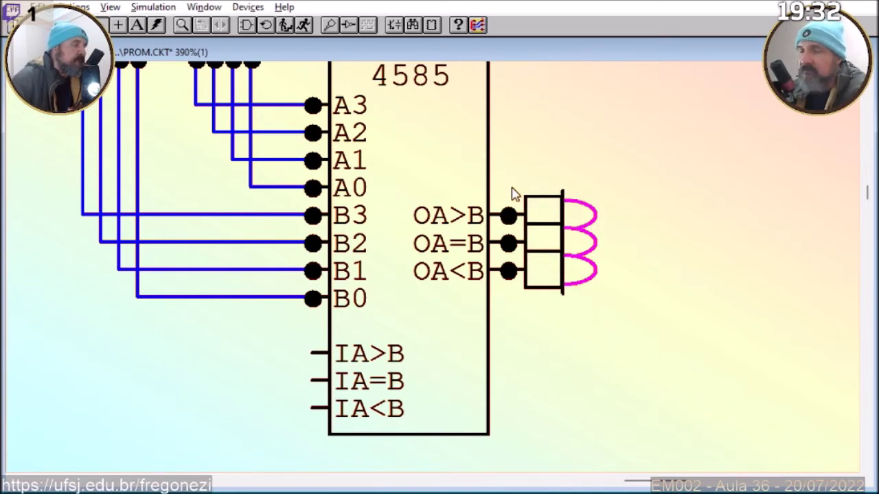
Save the comparator circuit as a new file named aritméticos in the Simulações folder.
scroll(513, 194, down, 1)
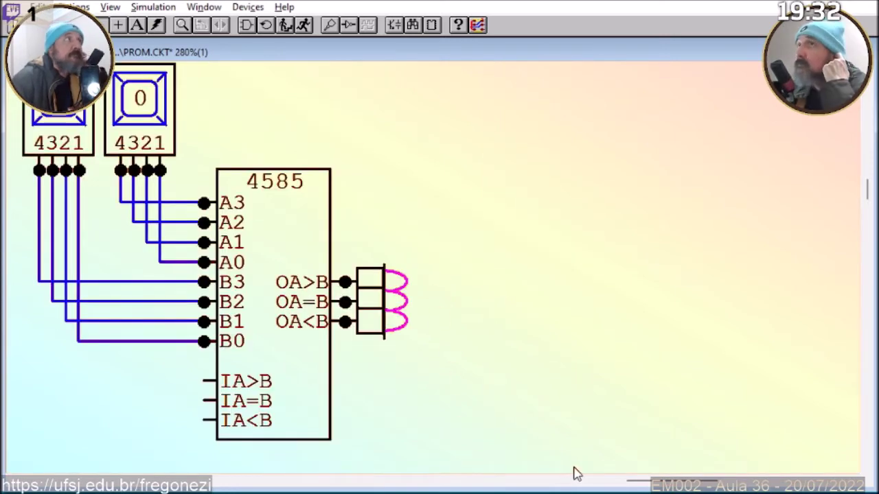
drag(635, 484, 436, 272)
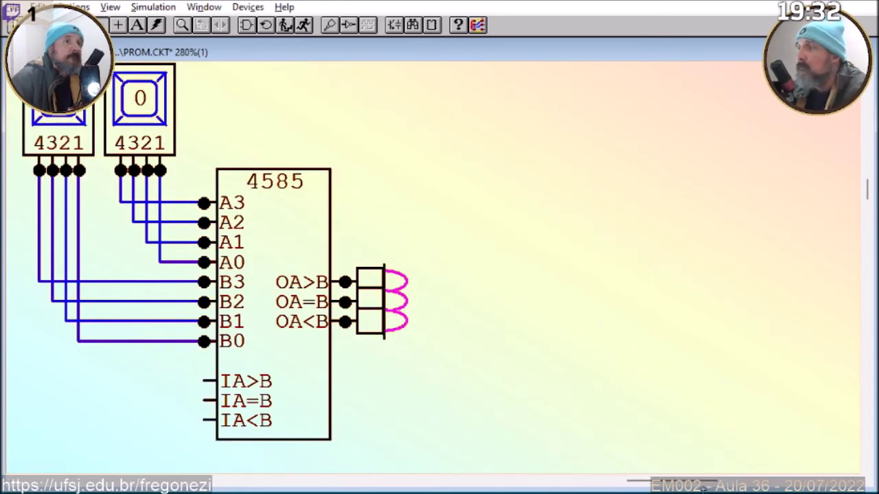
drag(671, 482, 647, 481)
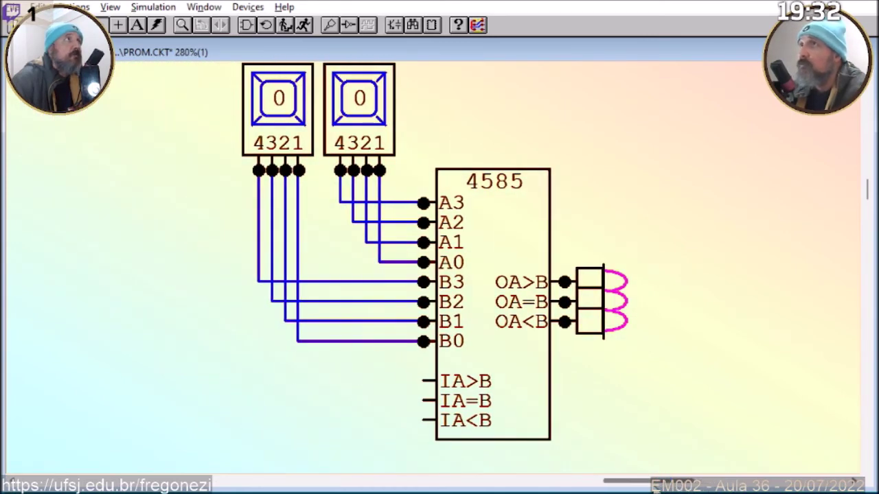
click(17, 7)
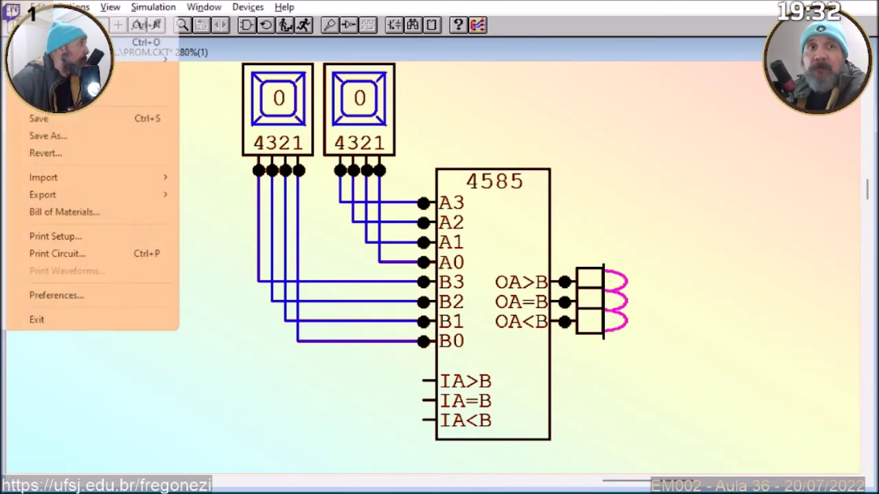
click(43, 134)
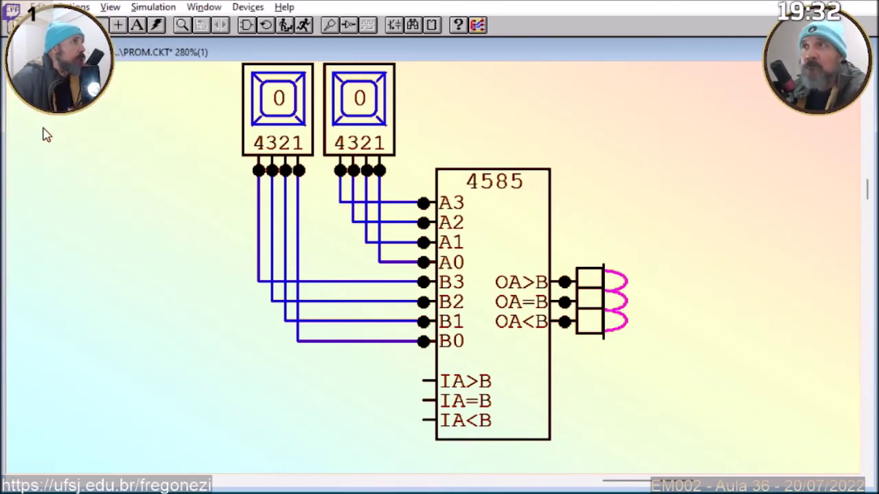
text(aritmé)
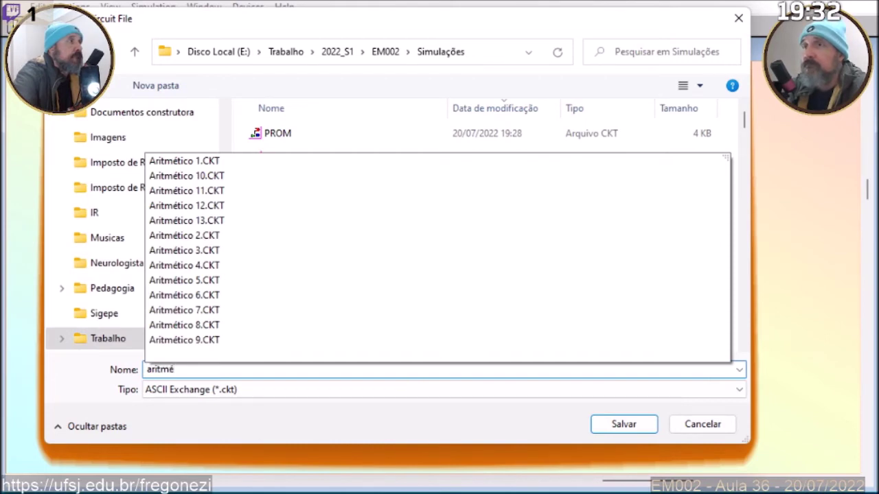
text(ticos)
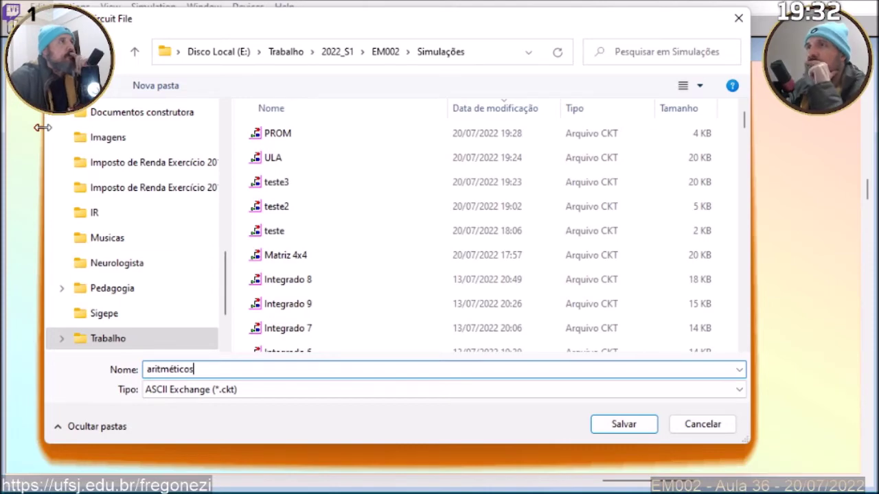
key(Return)
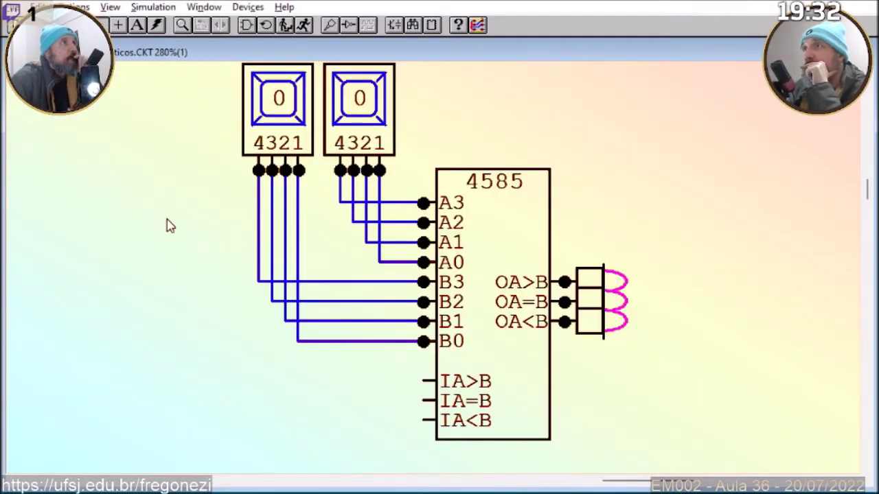
Run the digital simulation of the 4585 comparator circuit with both hex keys in view.
click(304, 25)
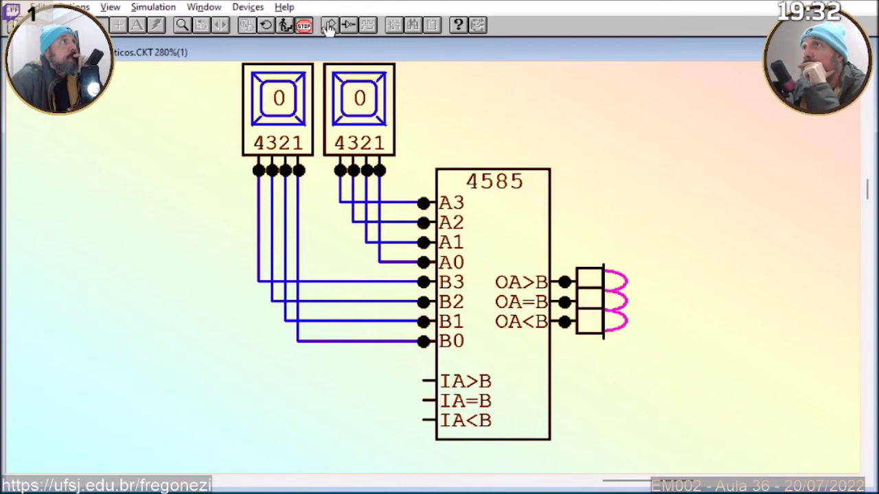
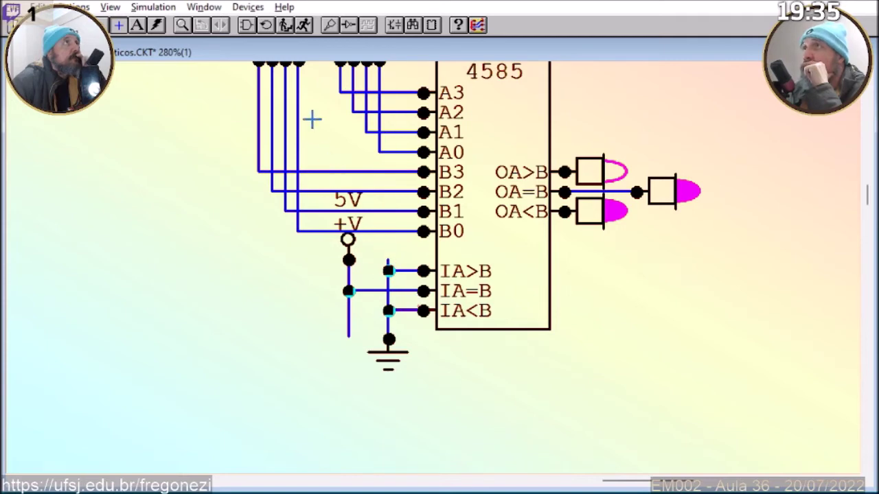
click(305, 31)
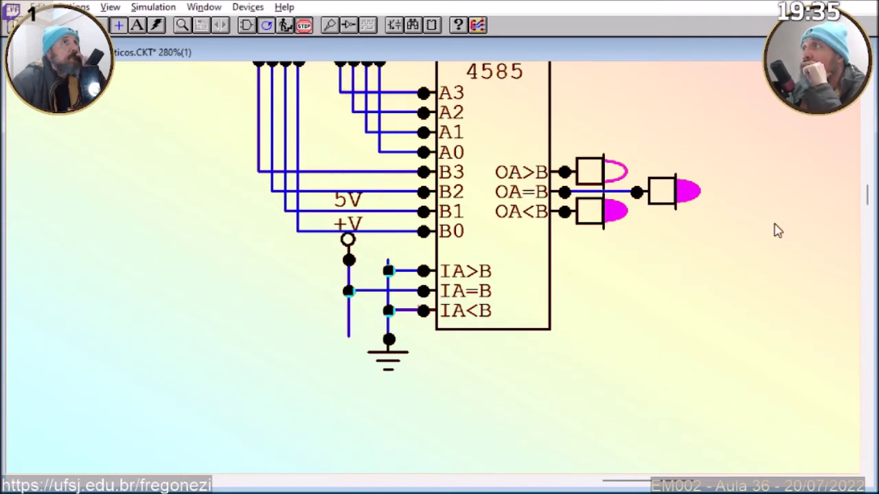
drag(868, 206, 867, 202)
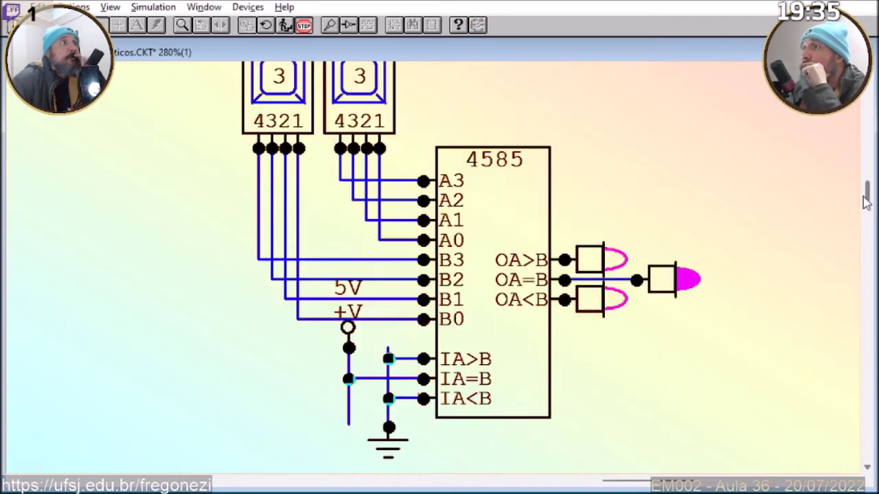
Cycle the right hex key through its values to 8 and on to 2 to test the comparator outputs.
click(364, 93)
triple_click(363, 94)
click(362, 93)
double_click(362, 94)
triple_click(363, 94)
double_click(363, 93)
double_click(362, 94)
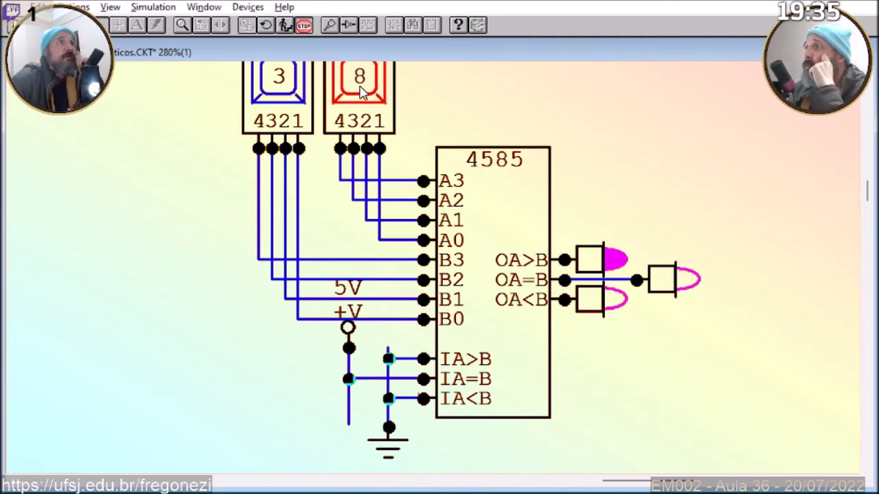
double_click(362, 93)
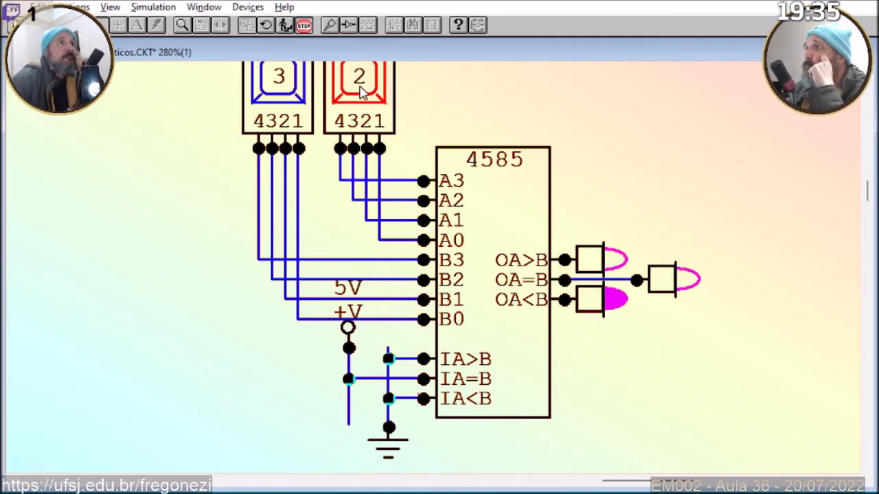
Set the right hex key to 7 and stop the simulation.
click(362, 93)
double_click(363, 94)
double_click(363, 94)
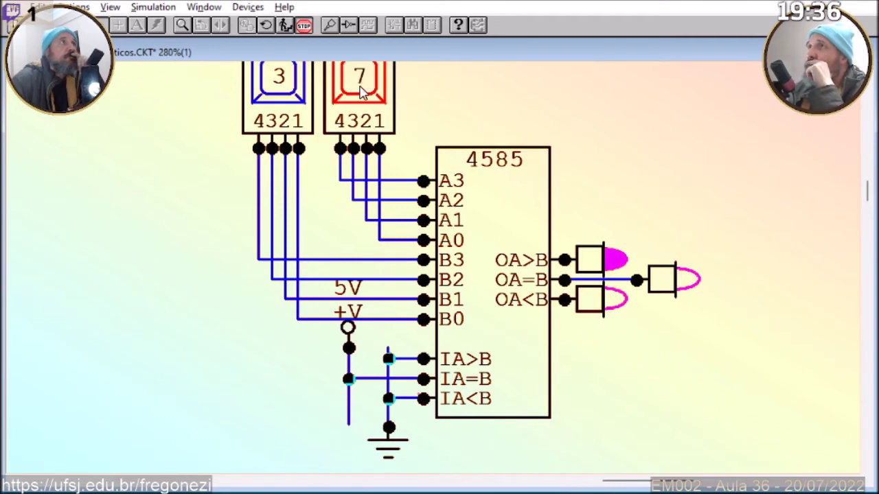
click(304, 27)
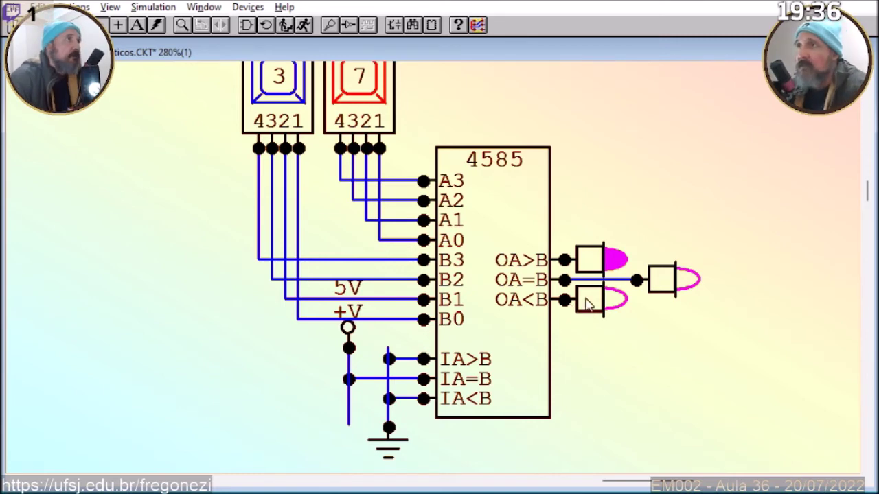
Browse the Digital by Function devices, comparing the 4585 and 7485 comparators and looking through the buffer/driver classes.
scroll(574, 308, down, 1)
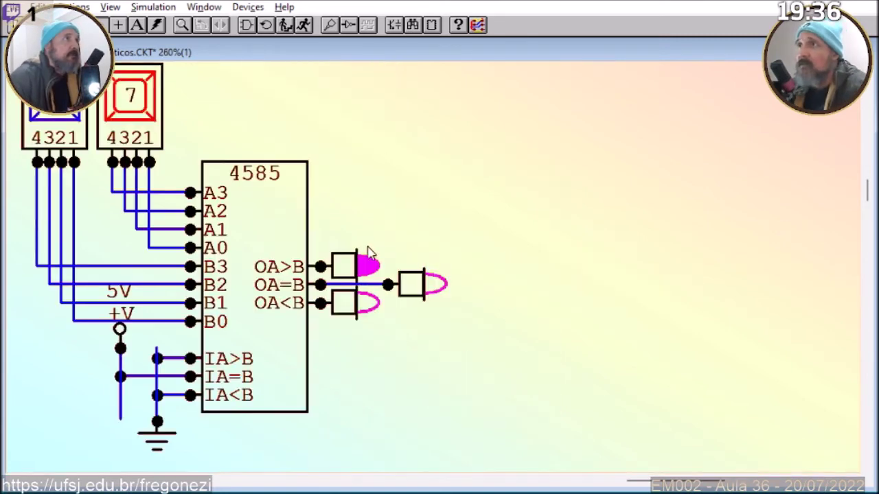
click(248, 7)
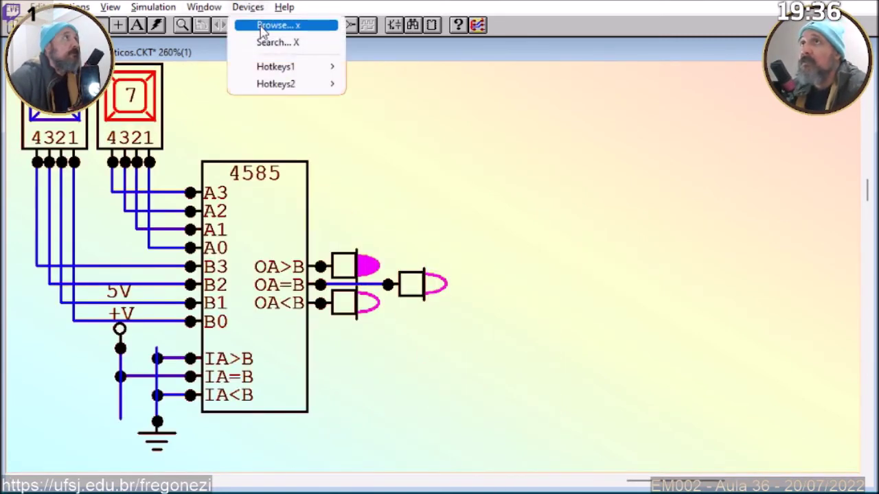
click(262, 27)
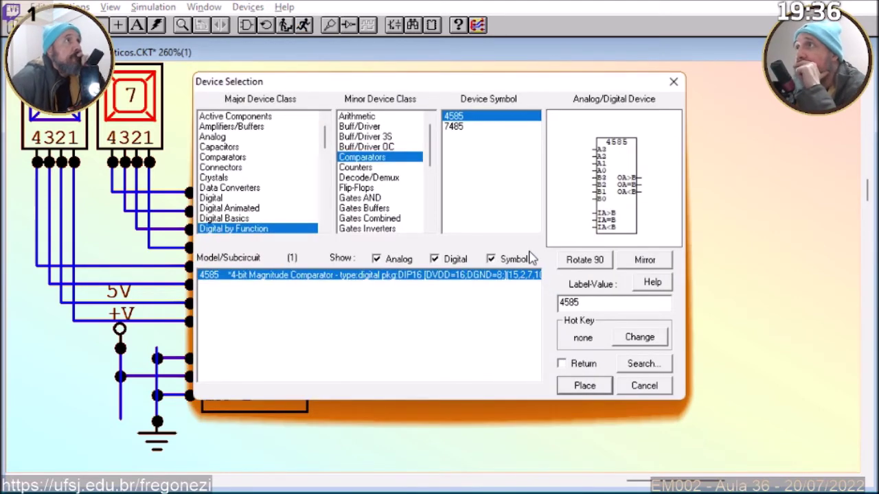
click(462, 130)
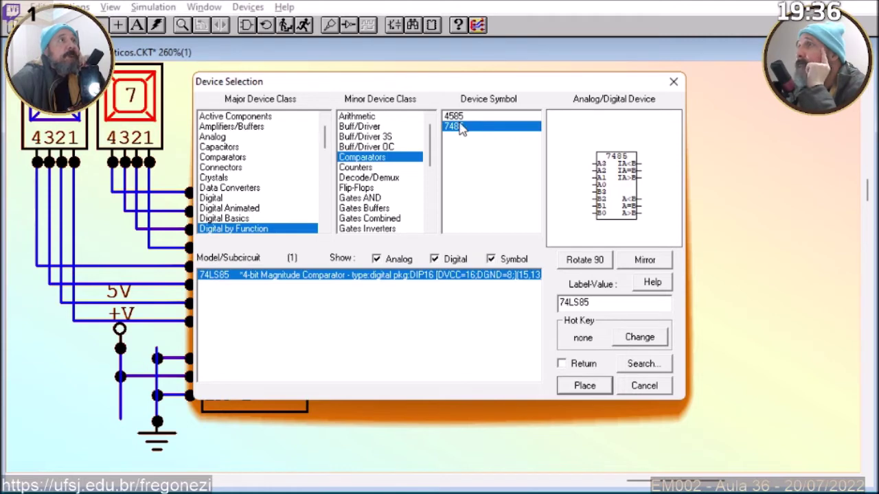
click(461, 120)
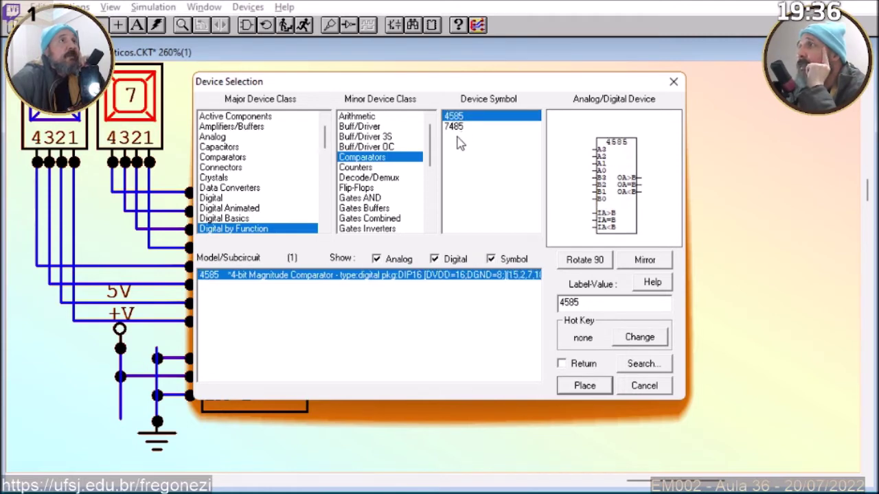
click(458, 130)
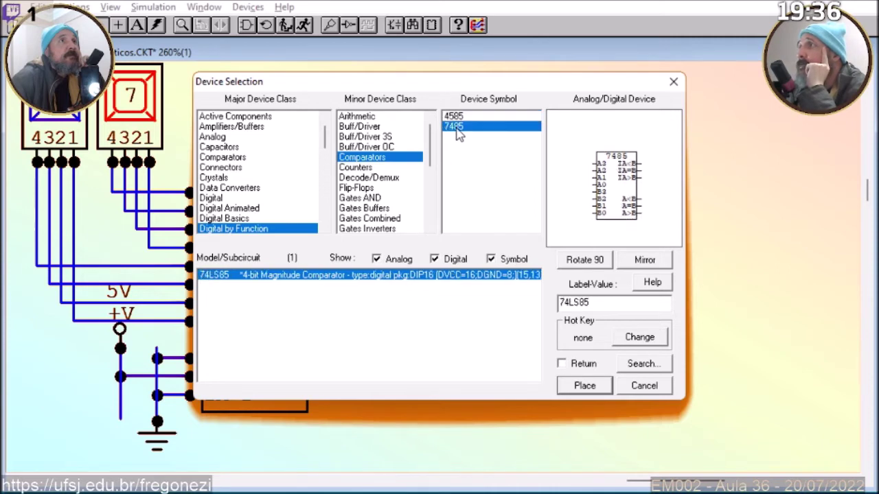
click(370, 147)
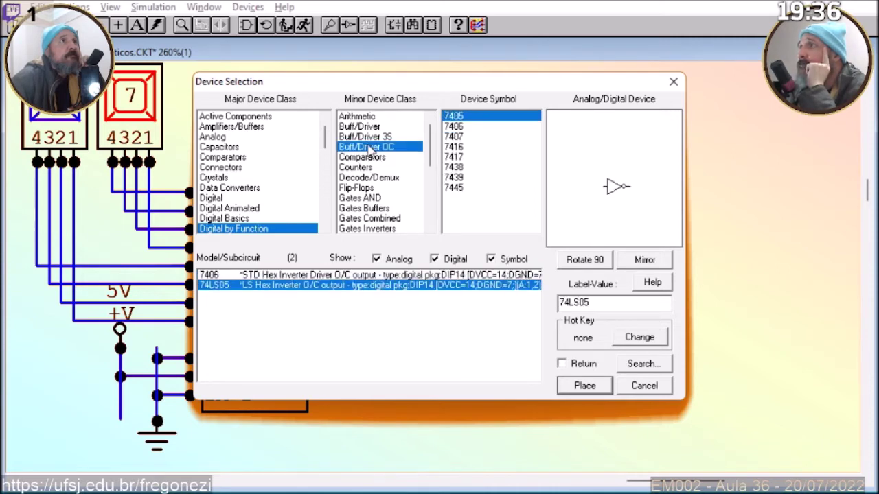
click(374, 138)
click(375, 128)
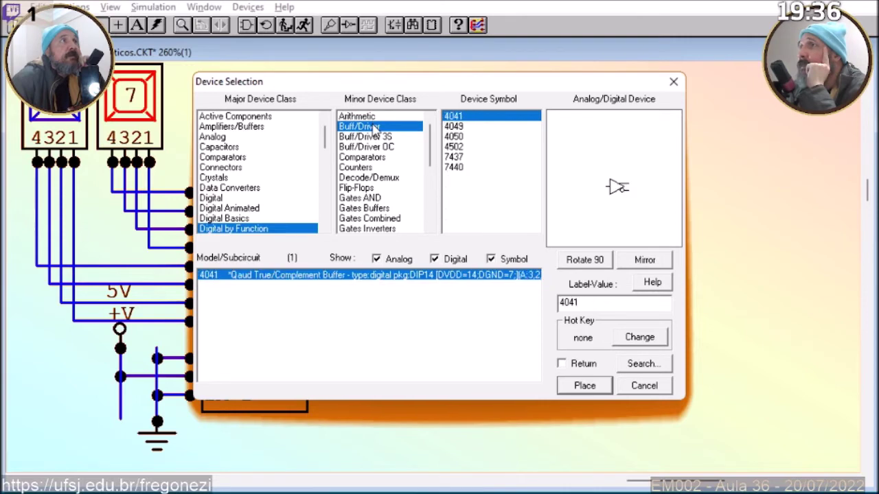
Place a 4008 4-bit binary full adder from the Arithmetic class well to the right of the comparator, adjusting its position slightly up and right.
click(371, 117)
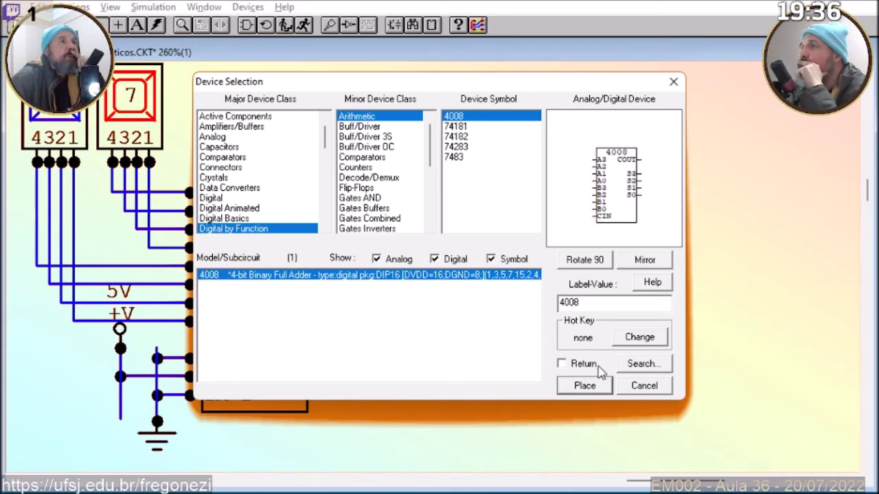
click(586, 387)
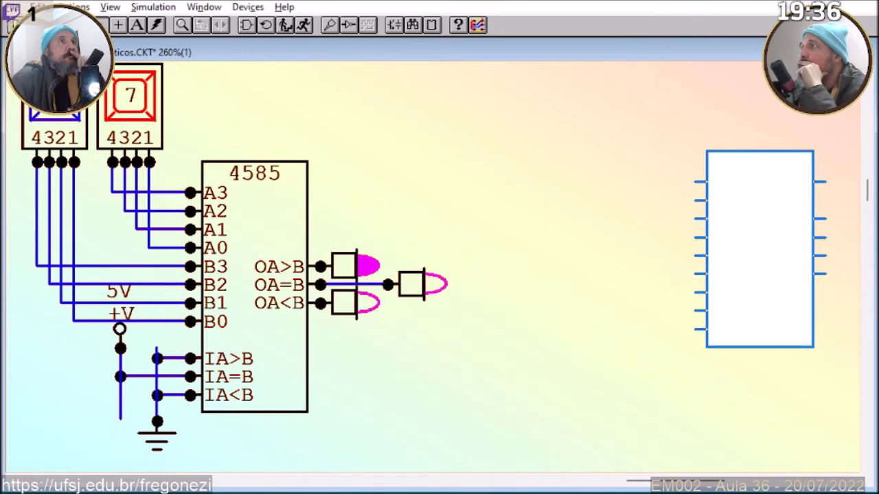
click(760, 249)
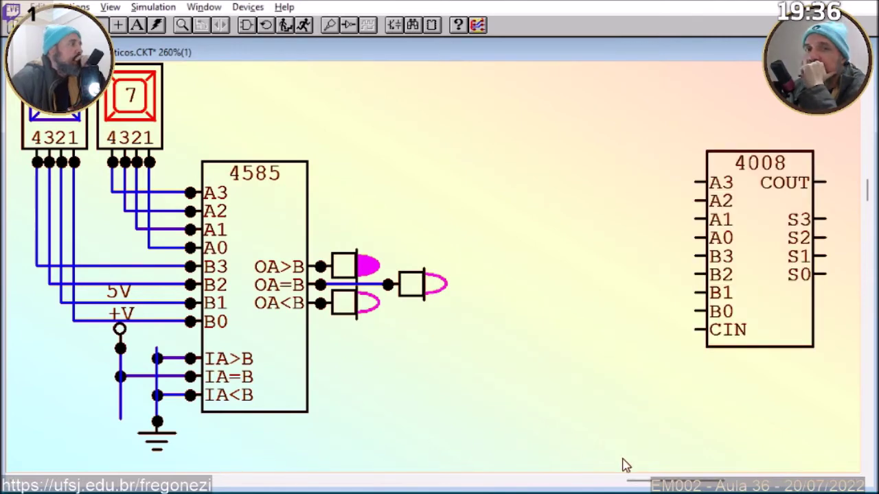
drag(637, 484, 664, 484)
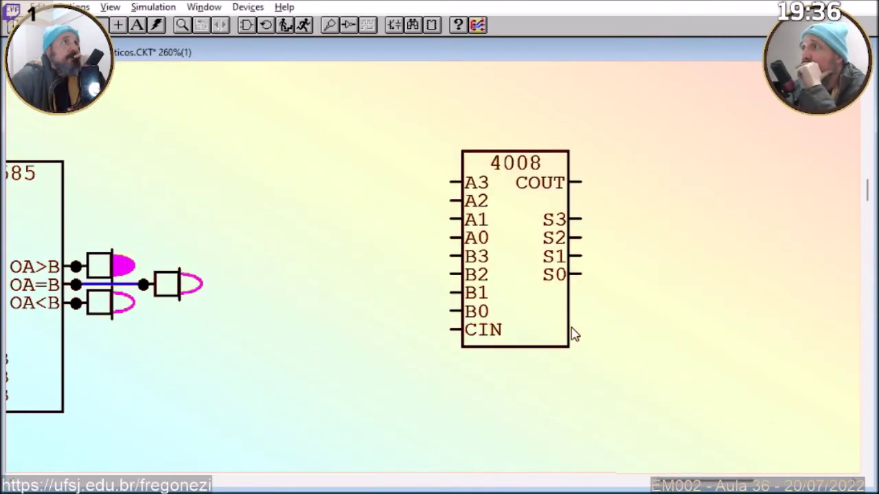
click(577, 333)
drag(558, 330, 609, 307)
Copy the comparator's two hex keys with their wires and paste them onto the A3–A0 and B3–B0 inputs of the 4008.
drag(682, 482, 620, 486)
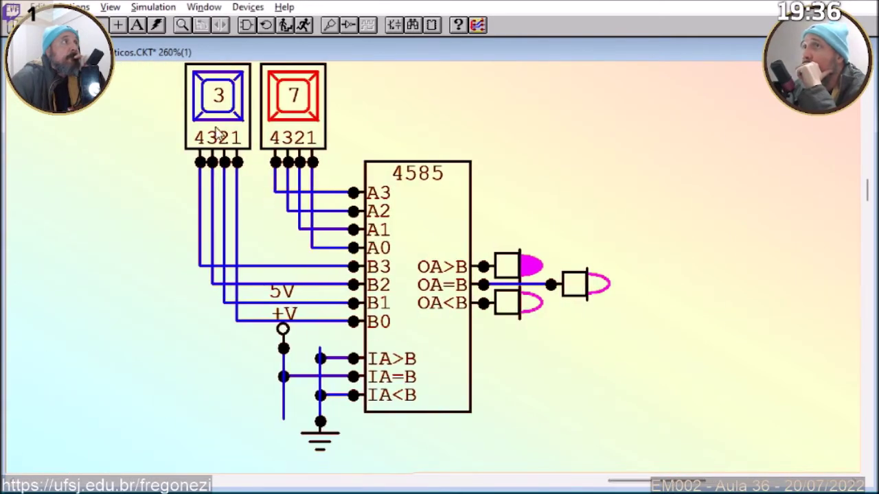
drag(160, 69, 347, 328)
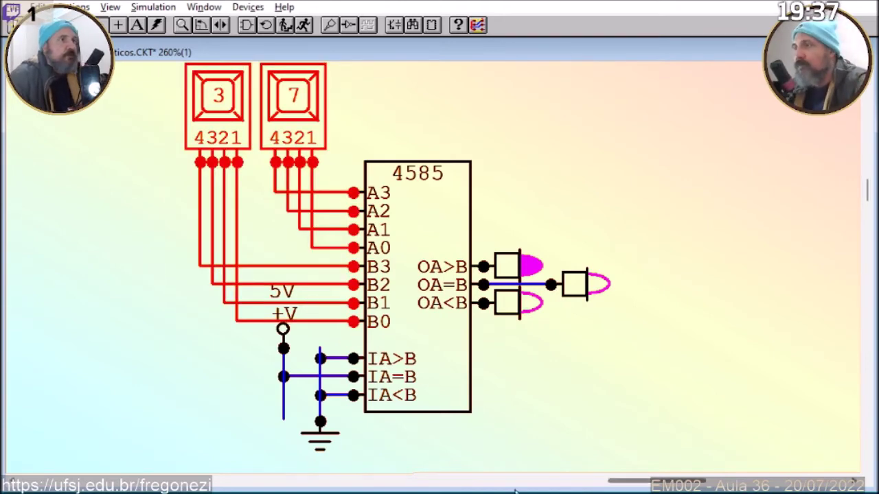
drag(626, 482, 666, 474)
key(ctrl+x)
key(ctrl+v)
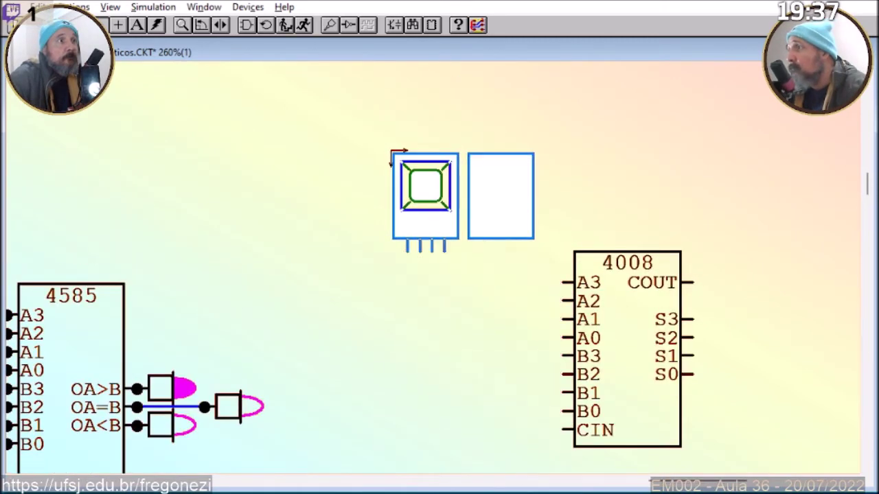
click(395, 153)
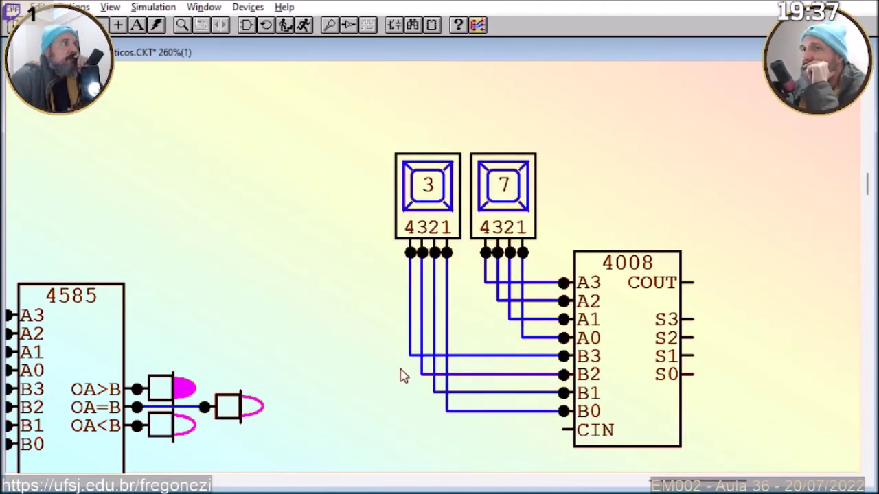
Place a four-input hex display to the right of the 4008 adder, above the level of its sum outputs.
drag(656, 482, 702, 479)
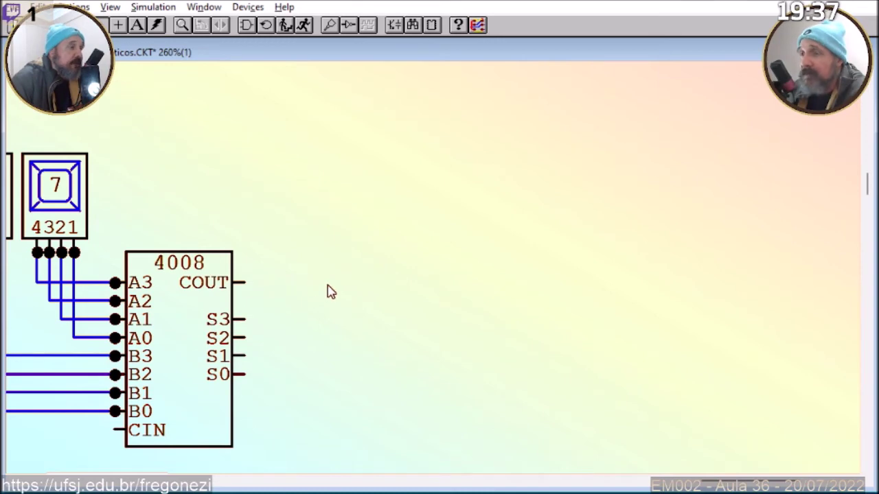
key(d)
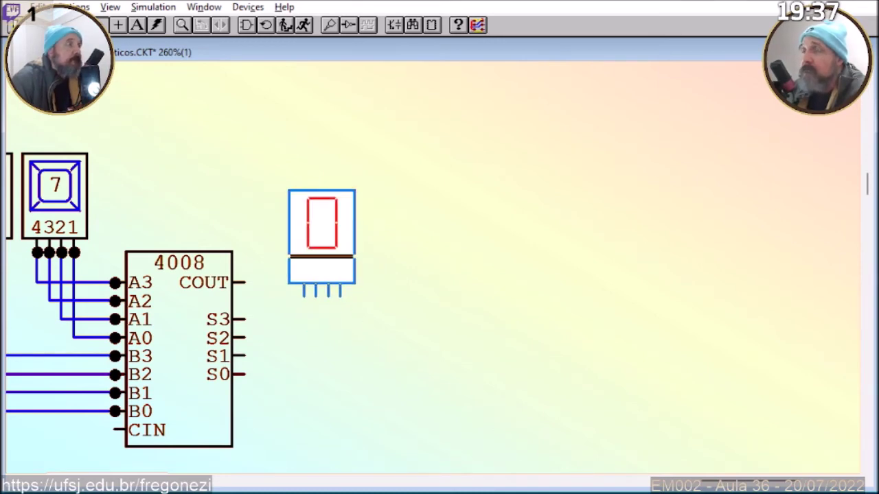
click(337, 238)
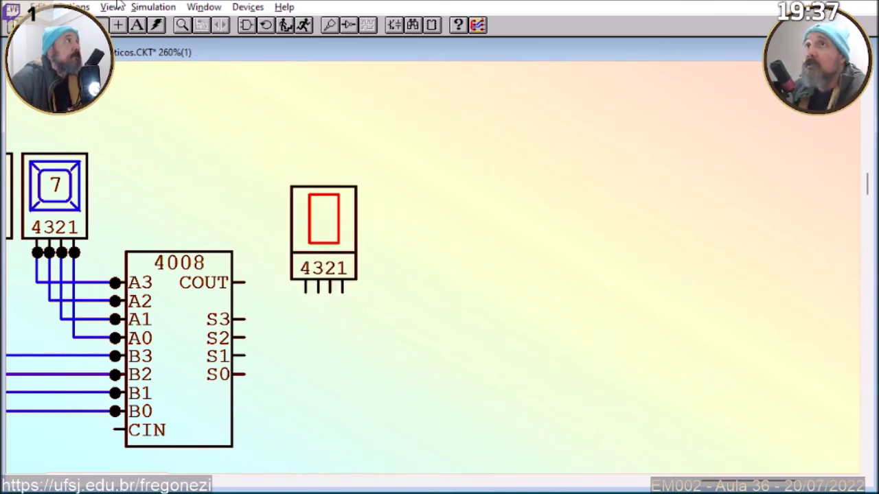
Wire adder outputs S3, S2, S1 and S0 to hex display inputs 4, 3, 2 and 1.
click(118, 27)
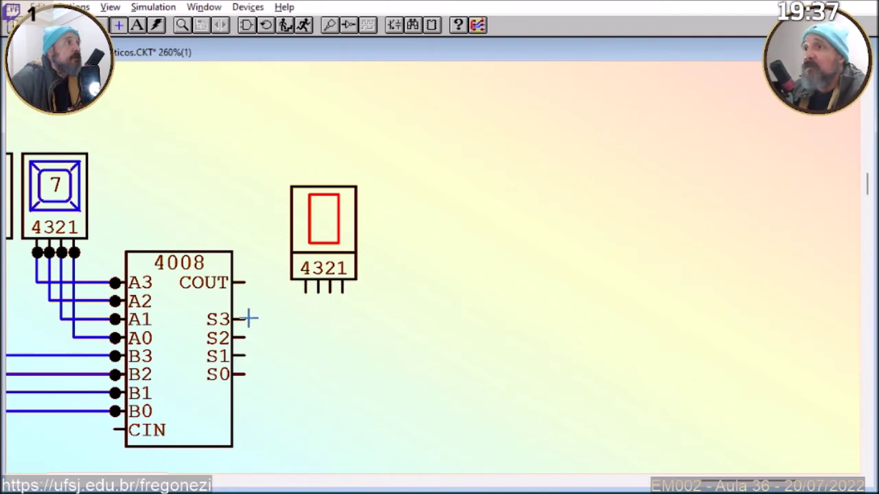
mouse_move(247, 319)
mouse_down()
mouse_move(304, 319)
mouse_move(306, 293)
mouse_up()
mouse_move(244, 337)
mouse_down()
mouse_move(316, 336)
mouse_move(318, 293)
mouse_up()
drag(242, 355, 332, 355)
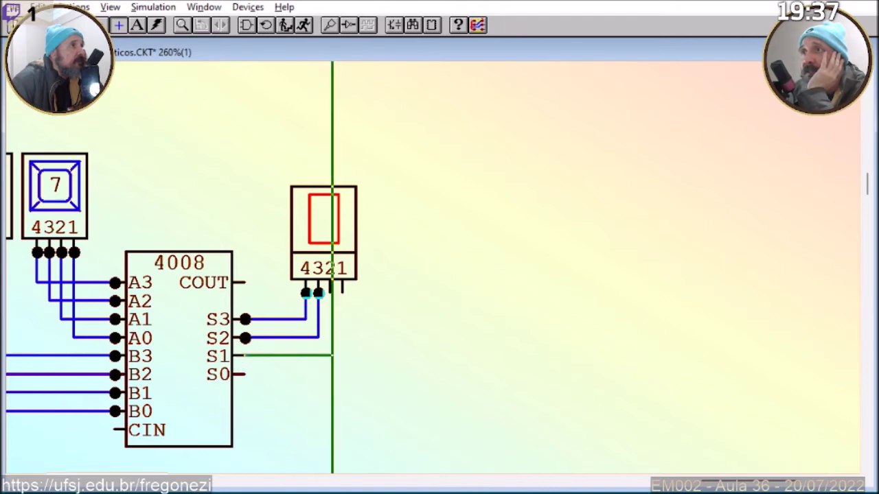
drag(332, 355, 330, 292)
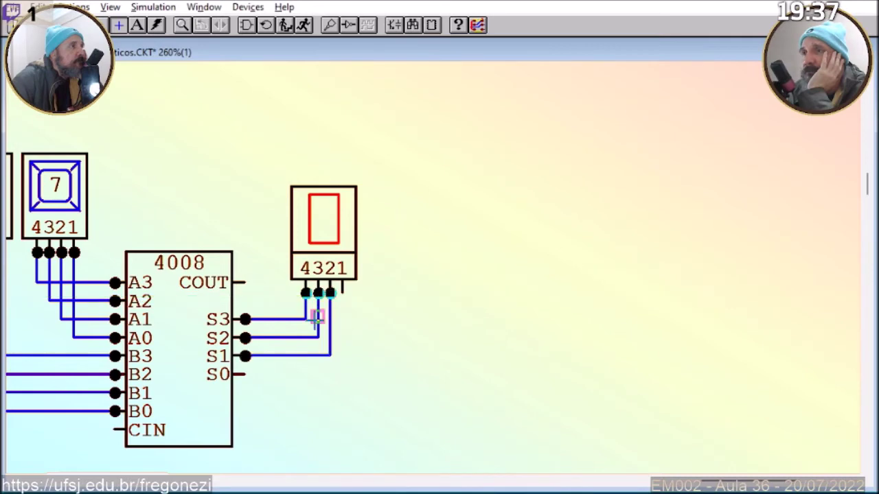
drag(245, 374, 342, 292)
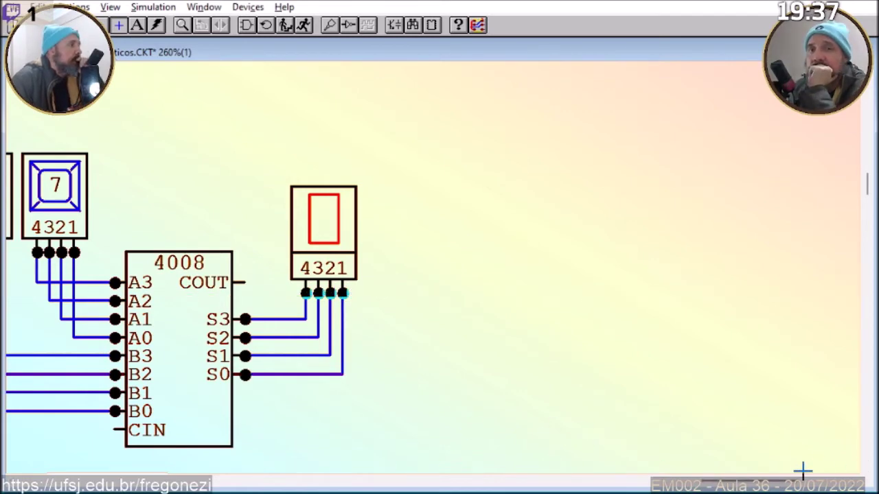
drag(769, 485, 740, 485)
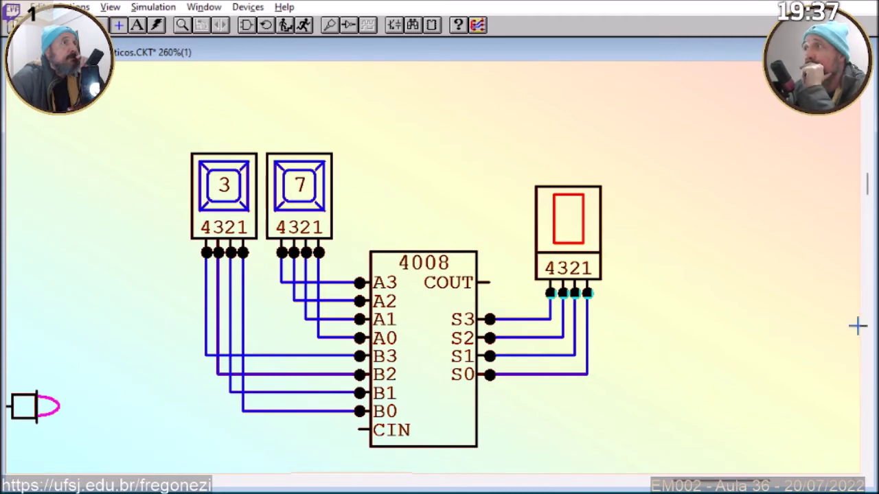
scroll(867, 184, down, 3)
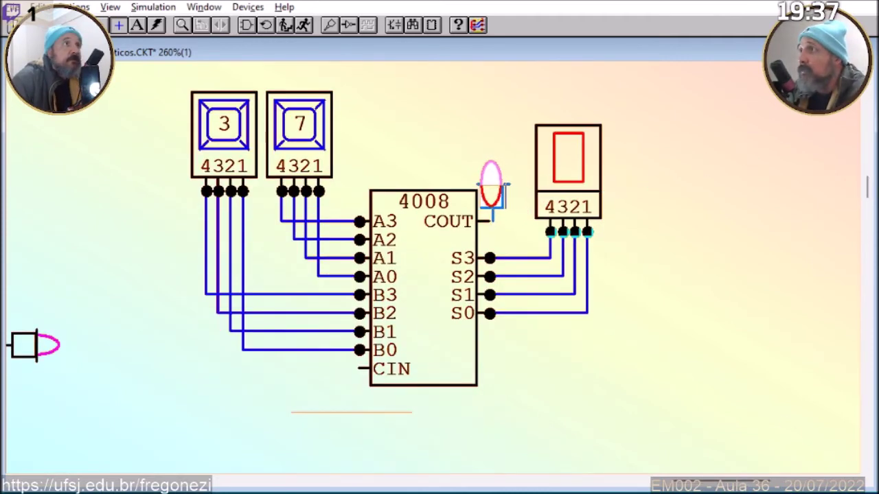
click(491, 189)
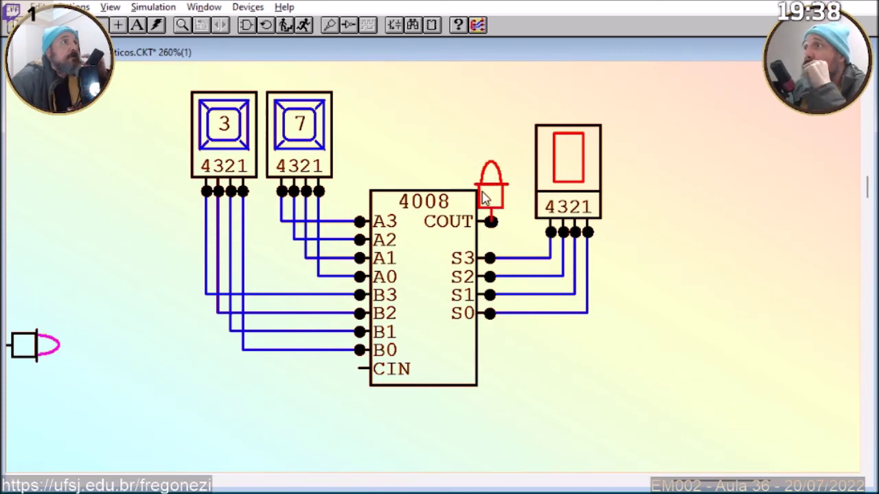
click(492, 196)
key(Delete)
Move the hex display farther right of the 4008 adder with its wires attached.
drag(561, 212, 610, 207)
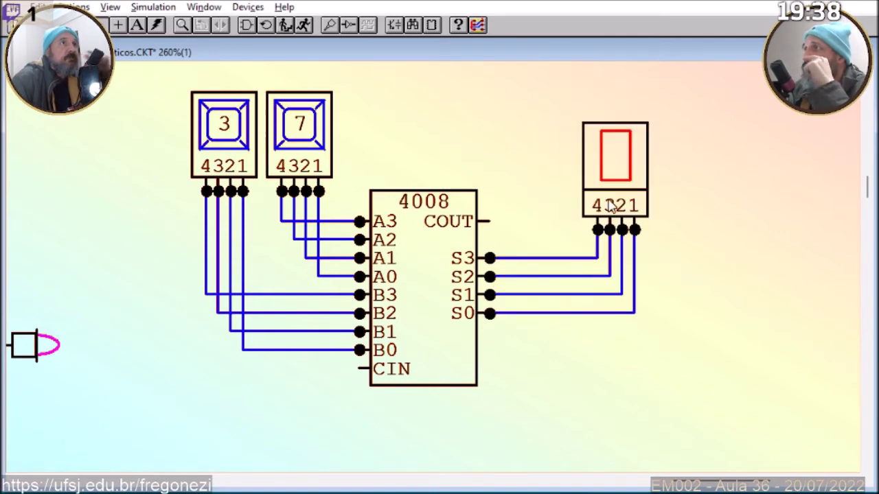
Duplicate the hex display and place the copy directly to the left of the original.
click(609, 207)
key(ctrl+d)
click(519, 124)
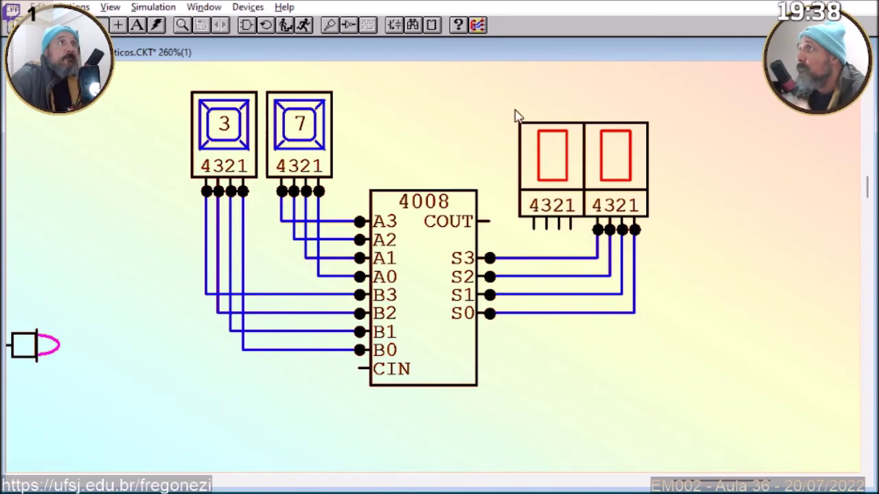
Wire the adder's COUT to input 1 of the new hex display and connect CIN to a ground symbol set slightly down and left.
click(116, 25)
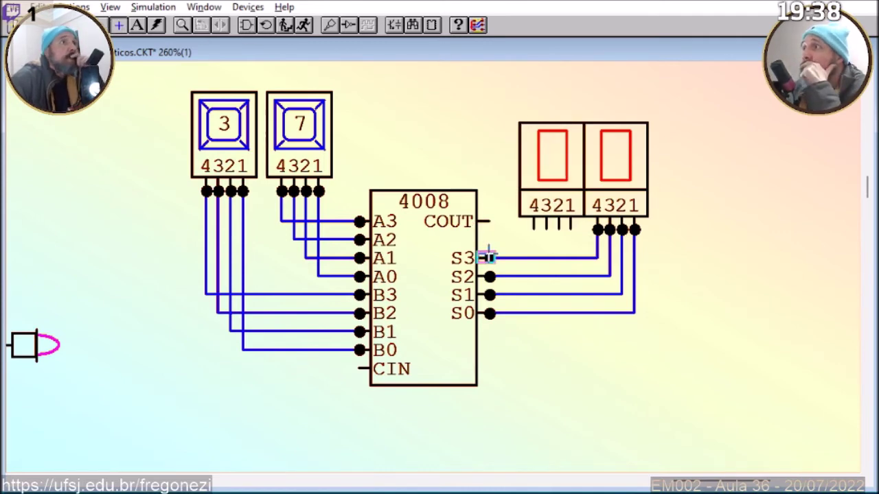
drag(485, 221, 571, 229)
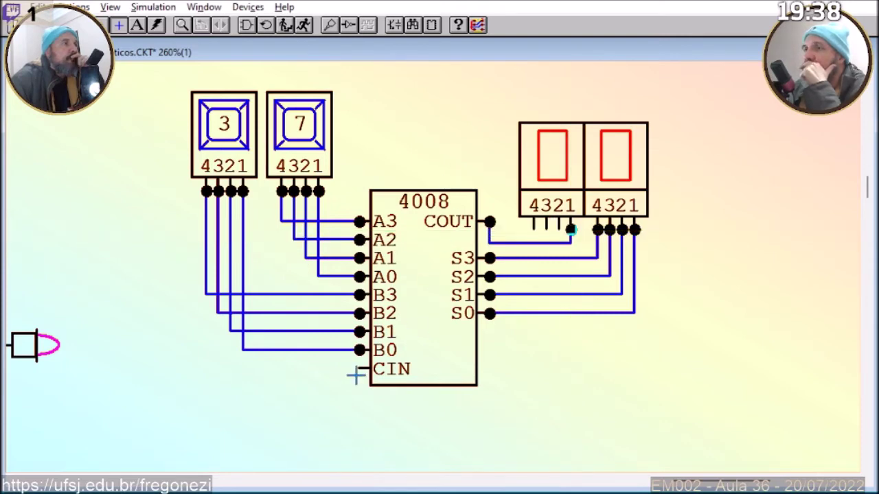
drag(358, 370, 357, 392)
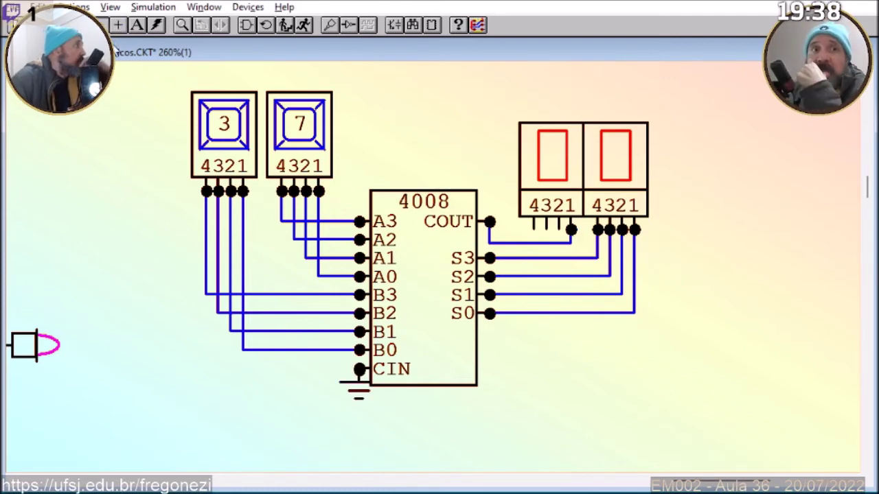
drag(356, 401, 339, 414)
Move both hex displays up side by side and straighten the COUT wire into a single bend.
drag(573, 154, 568, 123)
click(555, 208)
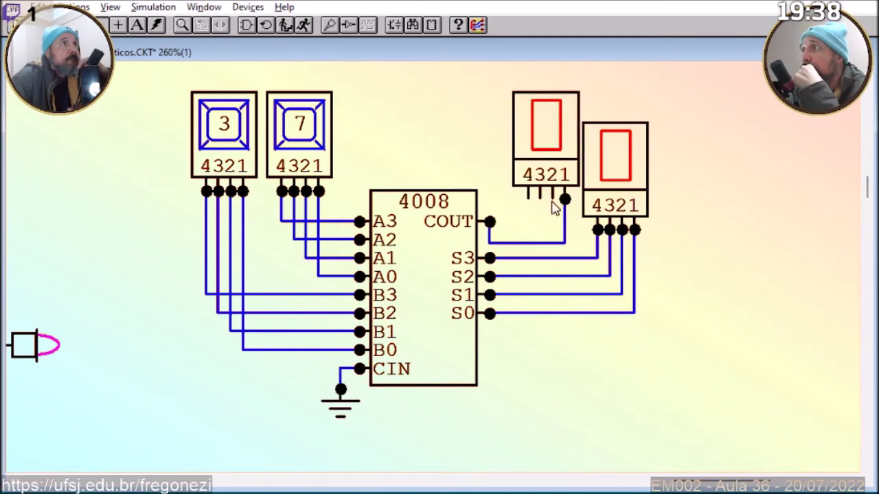
drag(542, 244, 544, 222)
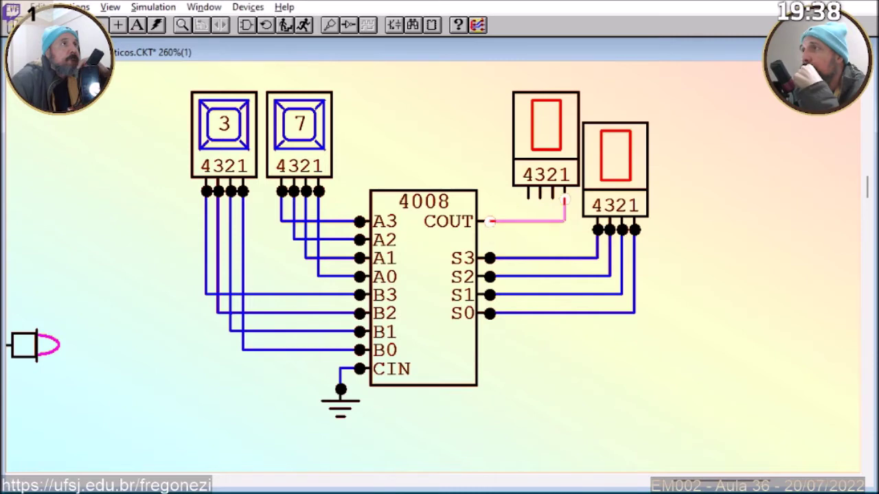
drag(610, 182, 607, 152)
click(653, 214)
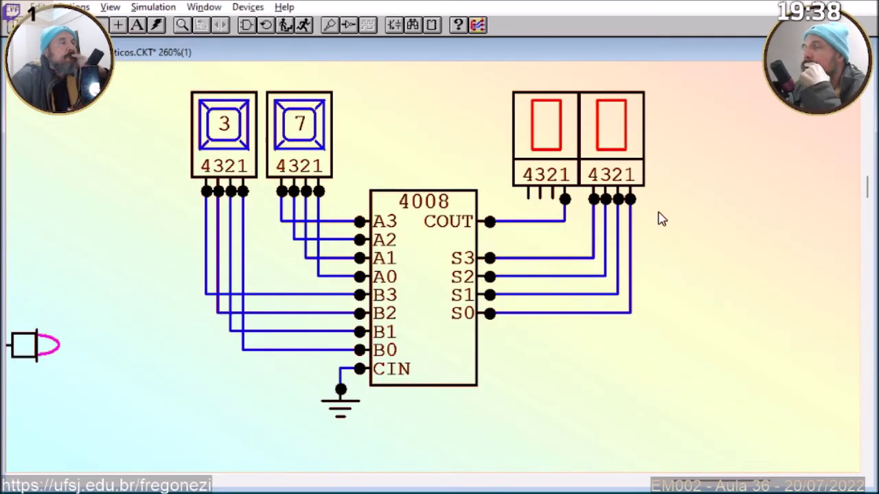
Set both hex keys of the 4008 adder to 0 and start the simulation.
click(313, 137)
key(a)
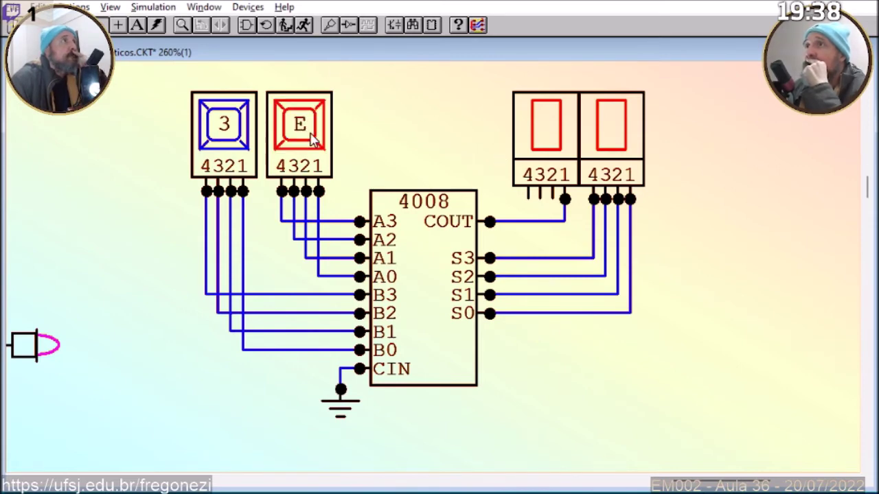
click(232, 137)
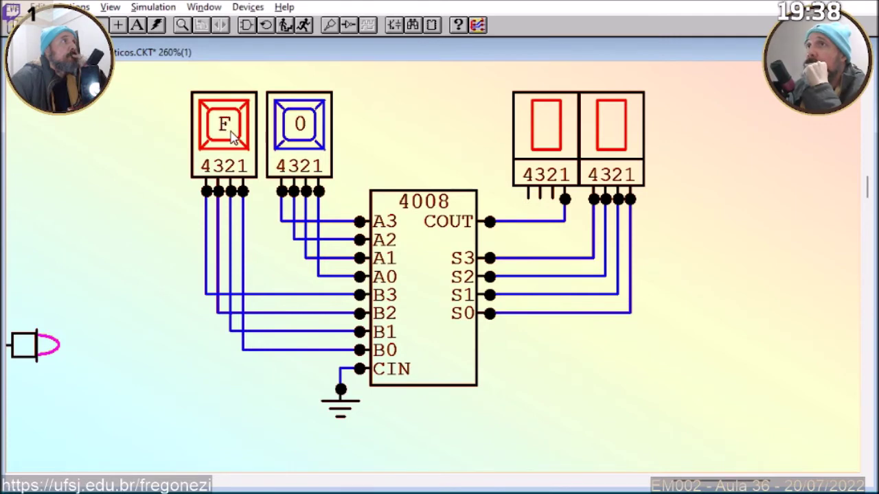
click(303, 26)
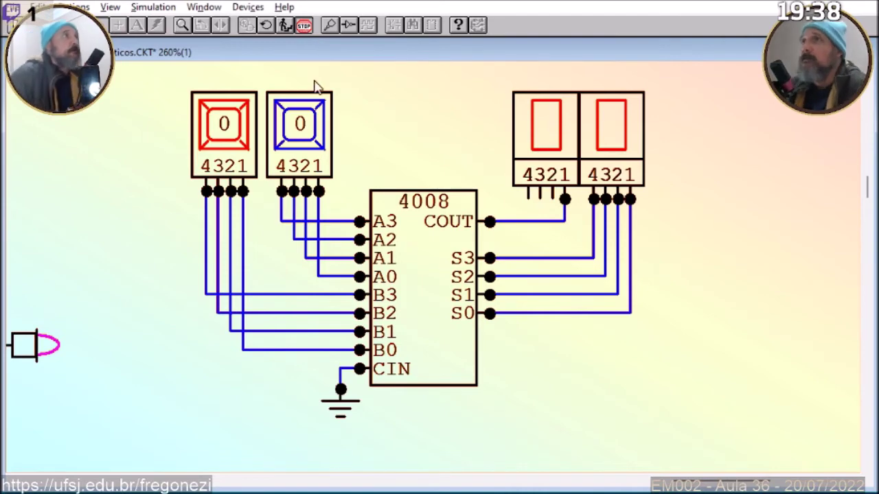
Cycle the hex key on inputs A3–A0 through its values back to 0 in the running simulation.
click(307, 126)
drag(307, 126, 307, 125)
click(307, 125)
click(307, 126)
click(307, 125)
click(306, 126)
click(307, 126)
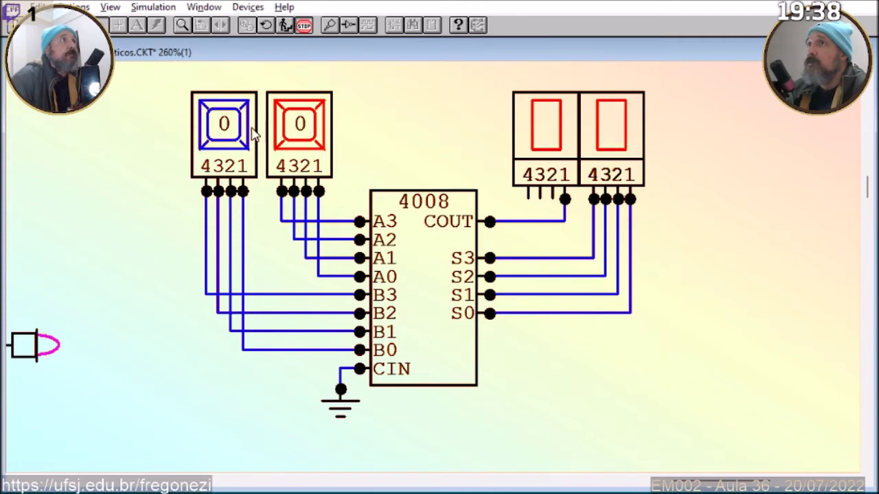
Cycle the hex key on inputs B3–B0 through its values back to 0 in the running simulation.
click(227, 130)
click(227, 131)
click(227, 130)
click(227, 130)
click(229, 133)
click(228, 132)
click(229, 132)
click(229, 132)
click(229, 132)
click(228, 132)
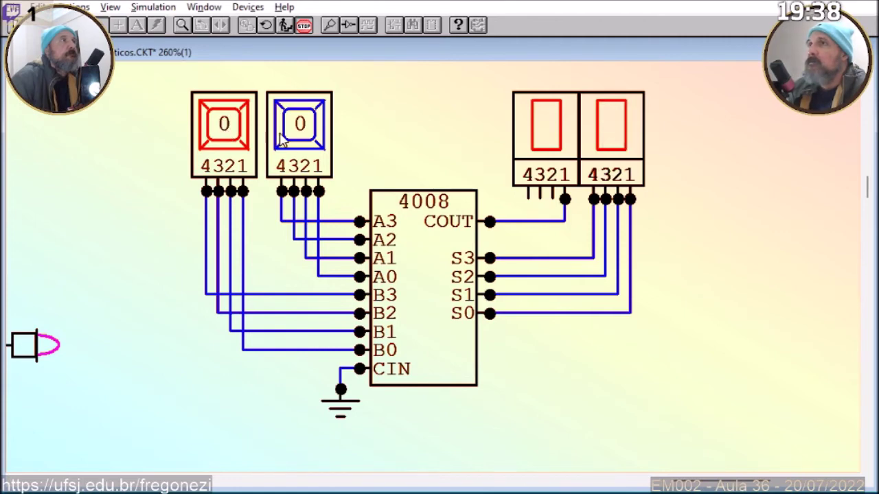
Test the adder's carry with the B hex key at 1 by stepping the A hex key up to F.
click(226, 130)
click(299, 135)
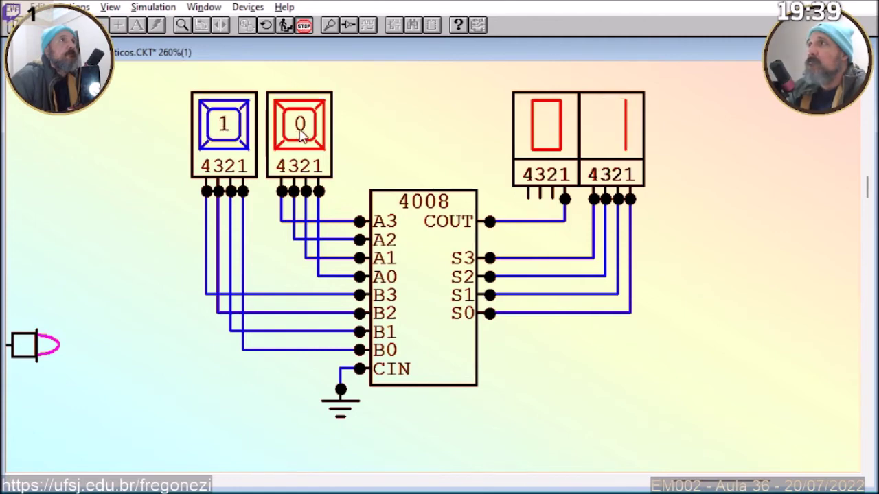
click(299, 135)
click(299, 135)
click(299, 135)
click(299, 134)
click(299, 135)
click(299, 135)
click(300, 135)
click(300, 135)
click(300, 135)
click(302, 136)
click(302, 136)
click(302, 136)
click(302, 136)
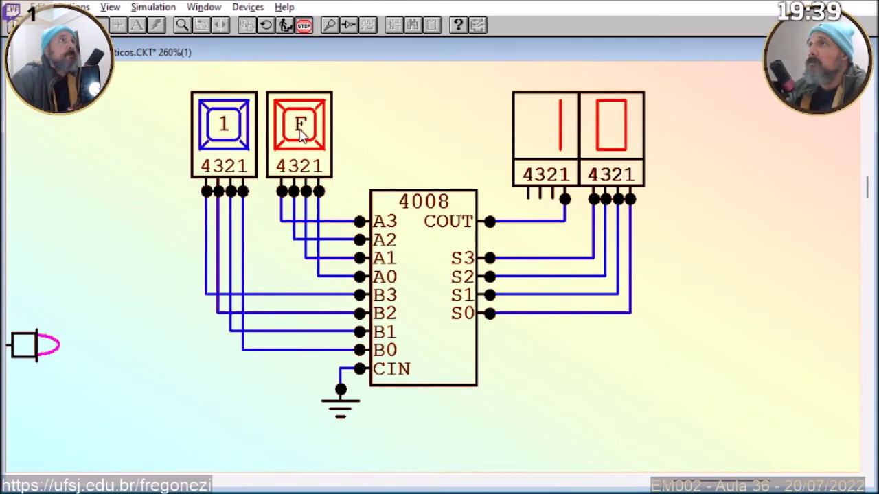
Step the B hex key up to F to test the adder with both operands at F.
click(226, 135)
click(227, 135)
click(227, 135)
click(226, 135)
click(226, 135)
click(226, 136)
click(227, 135)
click(227, 135)
click(226, 136)
click(226, 135)
click(226, 135)
click(226, 136)
click(227, 135)
click(227, 135)
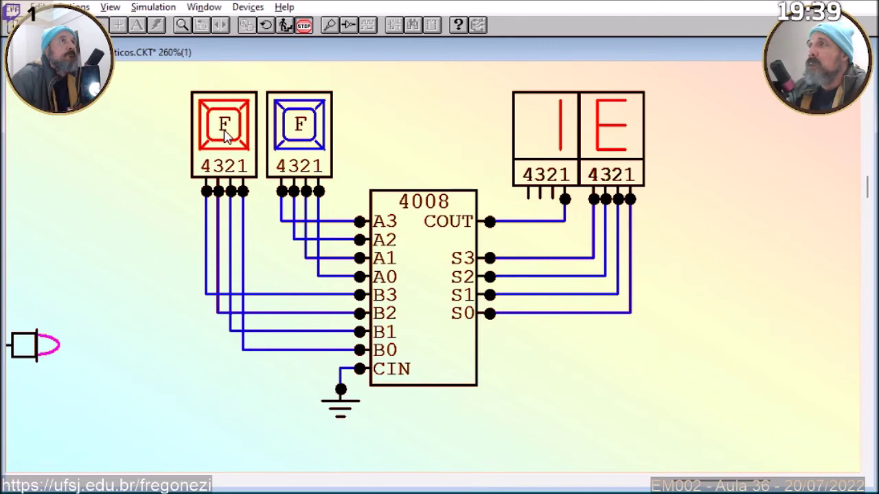
Return both hex keys to 0 and stop the simulation.
click(227, 135)
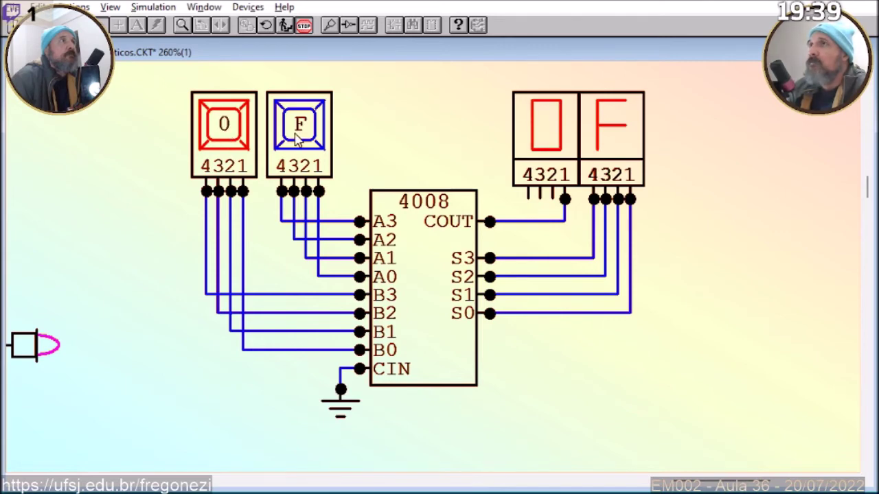
click(302, 135)
click(302, 136)
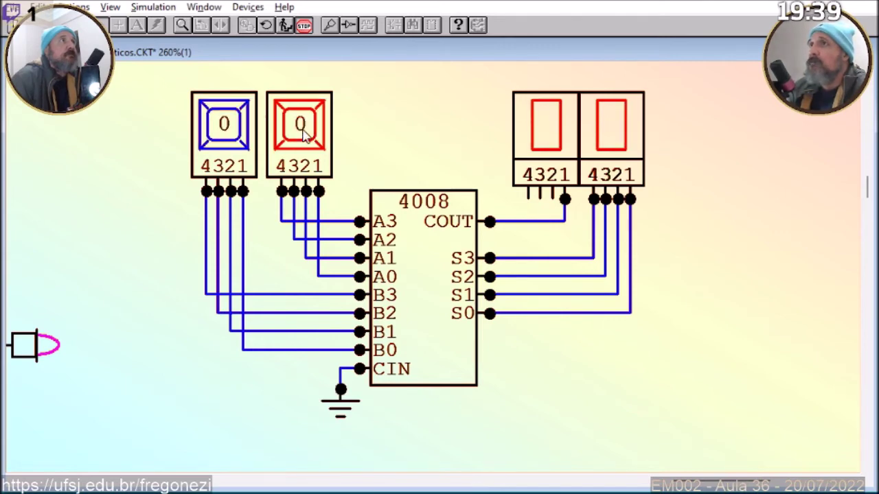
click(307, 29)
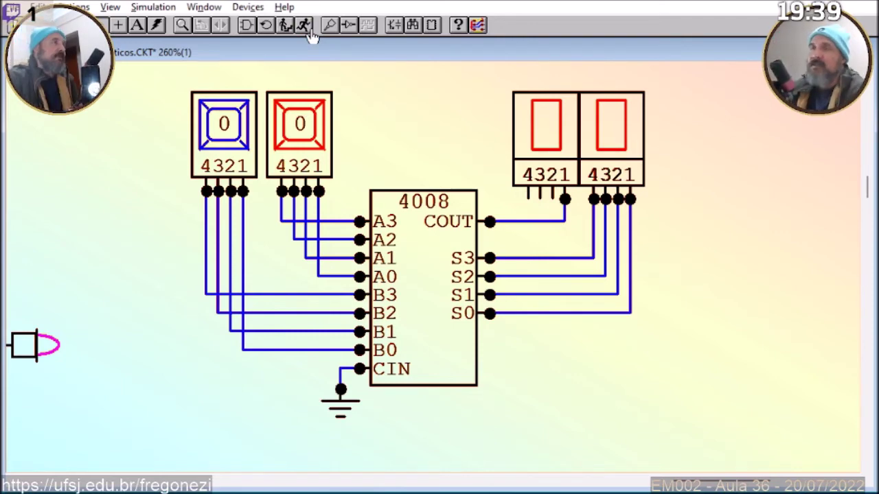
Copy the complete 4008 adder circuit with its keys, displays and ground, and paste it below the original.
click(182, 32)
shift+click(455, 295)
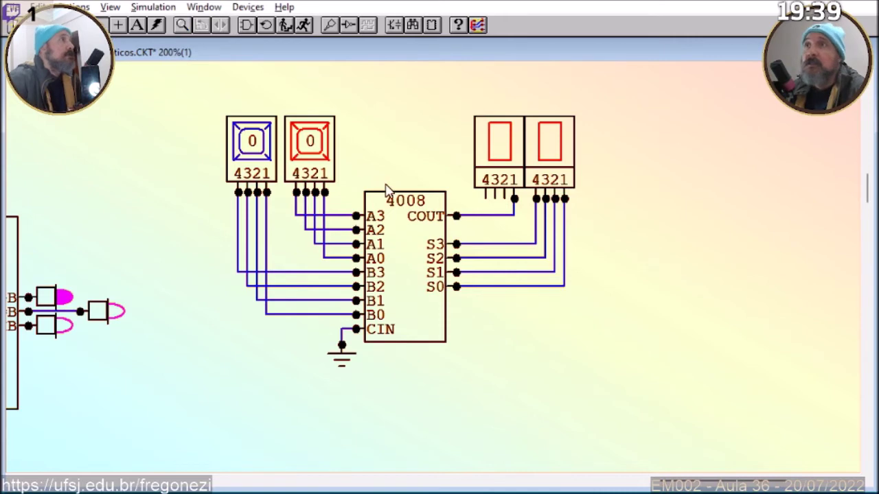
drag(228, 106, 661, 377)
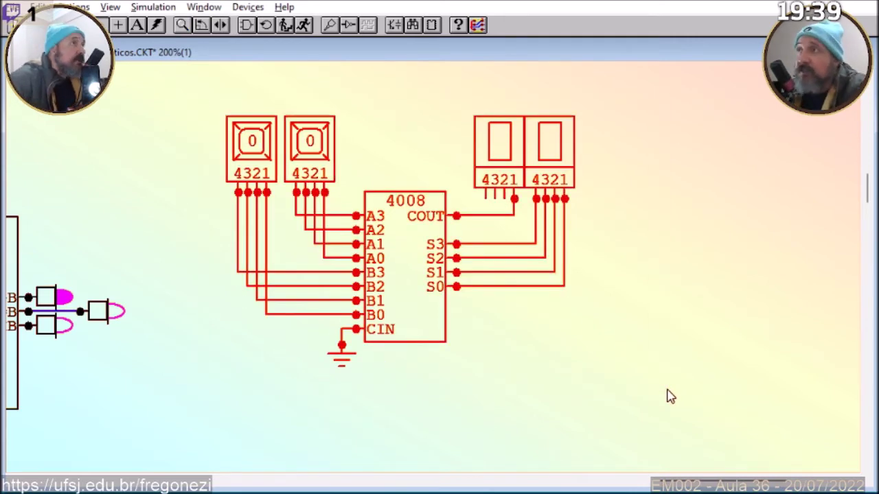
key(ctrl+c)
key(ctrl+v)
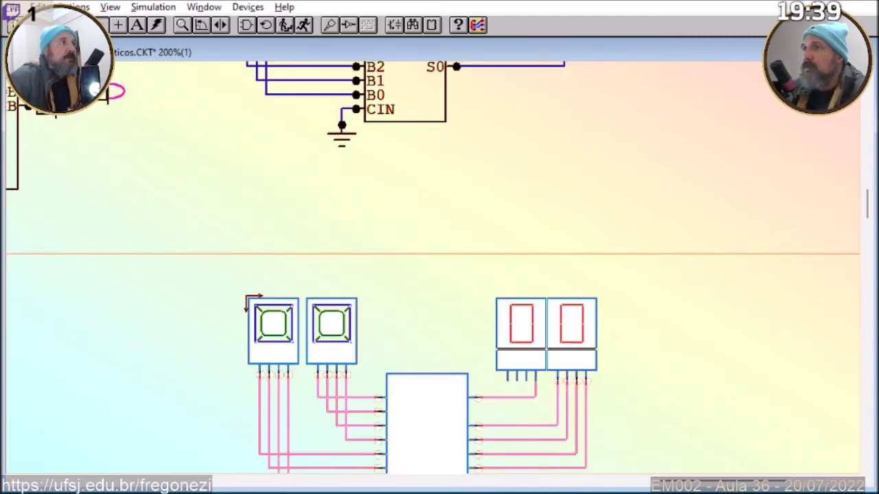
click(486, 285)
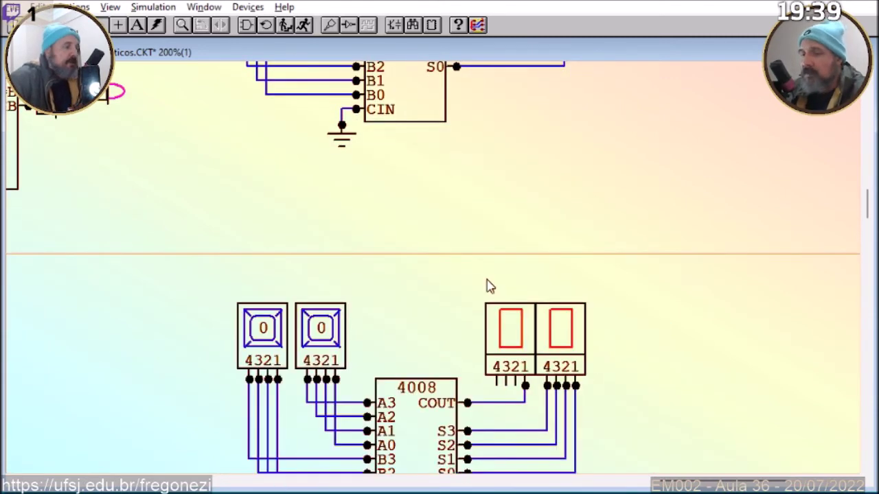
drag(869, 211, 868, 223)
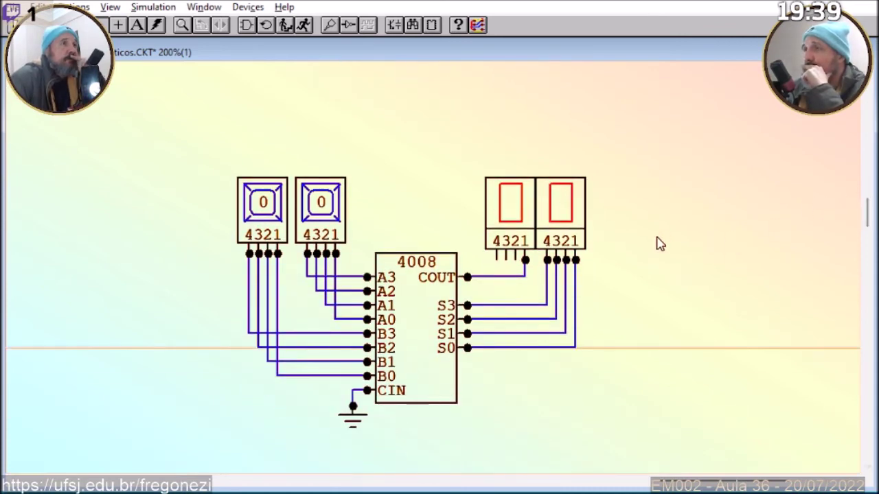
Move the copied adder's S3–S0 hex display far to the right with its wires attached.
click(549, 245)
drag(549, 251, 755, 254)
scroll(867, 220, down, 2)
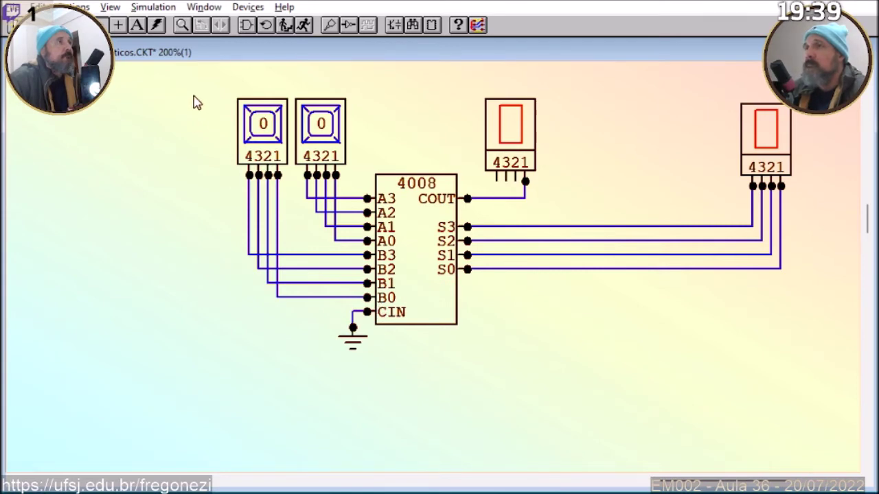
drag(407, 336, 412, 373)
shift+click(414, 324)
key(ctrl+c)
key(ctrl+v)
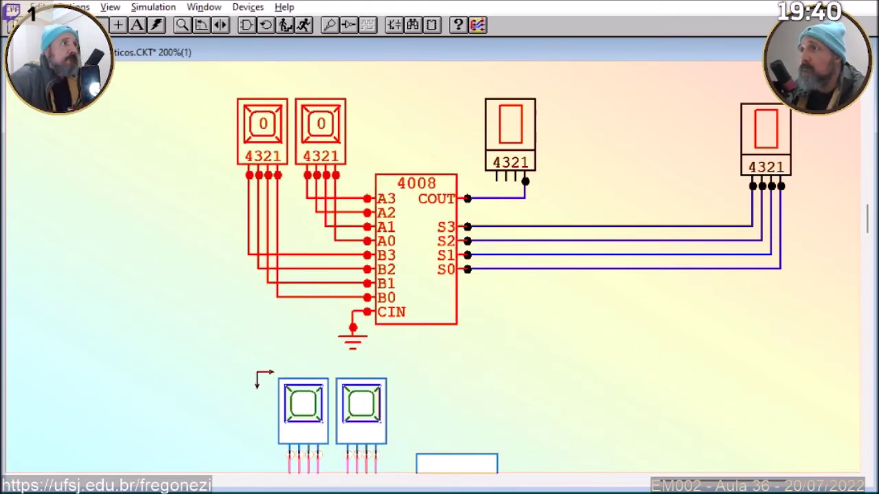
key(Escape)
click(210, 89)
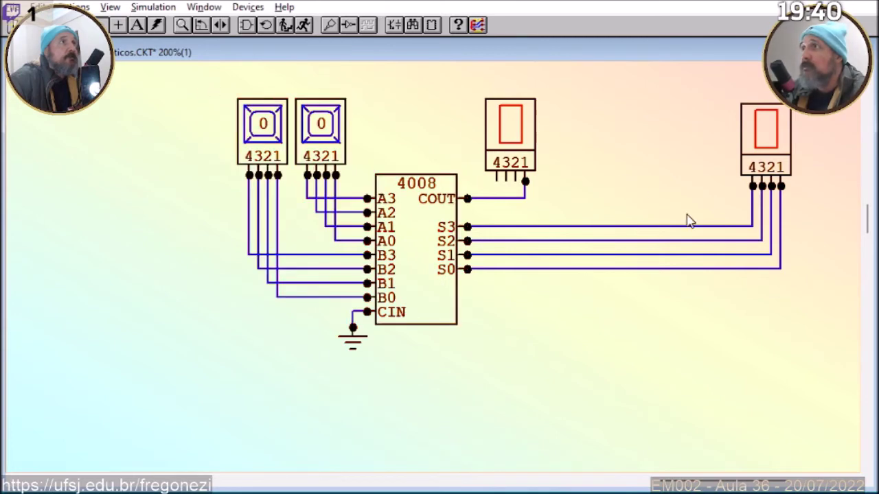
Copy the whole widened adder circuit, including both displays, and paste it directly below, aligned with the first.
drag(760, 324, 804, 360)
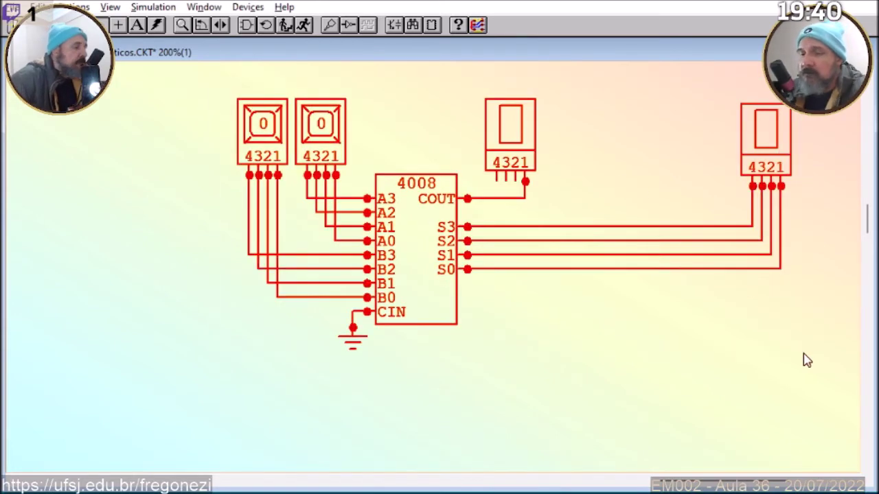
key(ctrl+c)
key(ctrl+v)
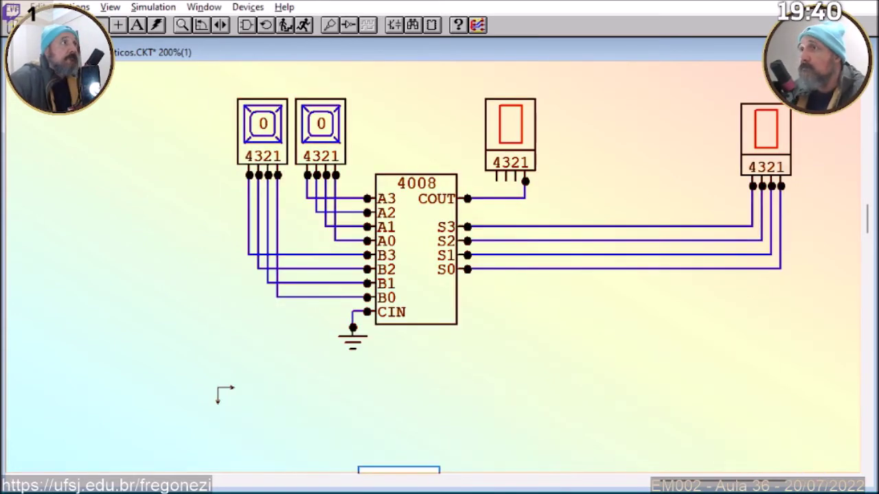
click(240, 394)
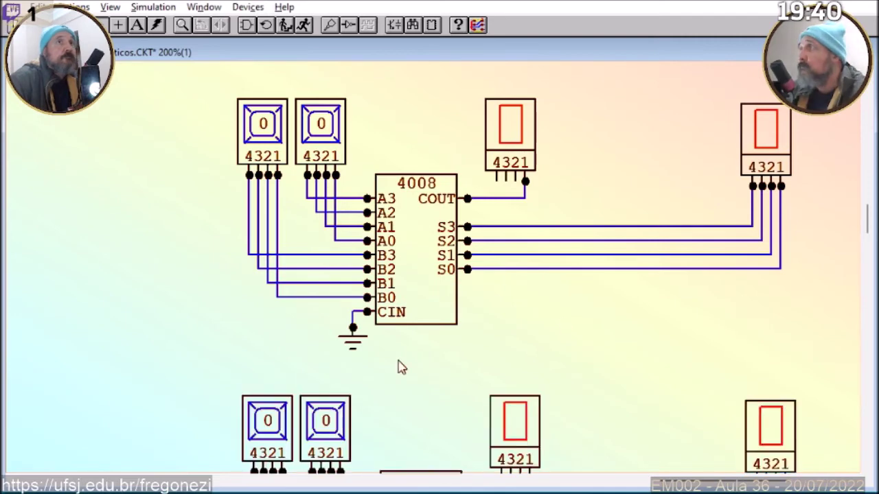
drag(867, 223, 868, 233)
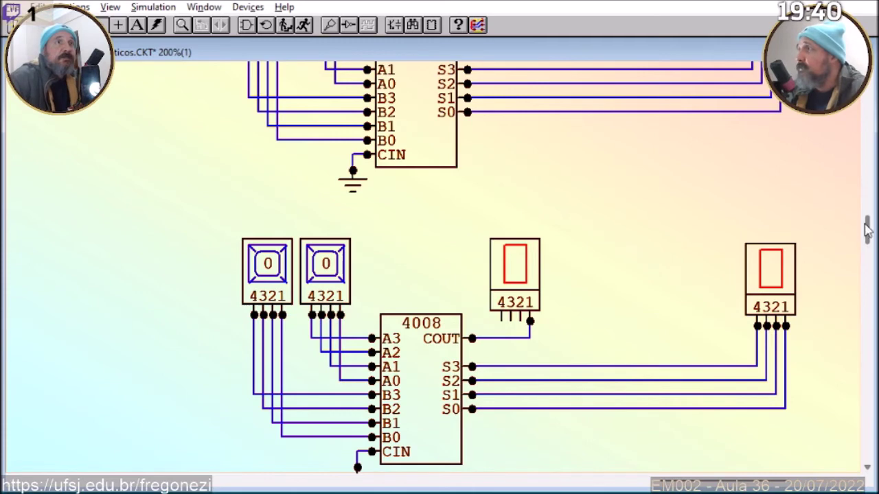
Move the lower adder's S3–S0 hex display up to sit directly left of the upper adder's sum display.
scroll(755, 352, up, 3)
drag(753, 393, 691, 99)
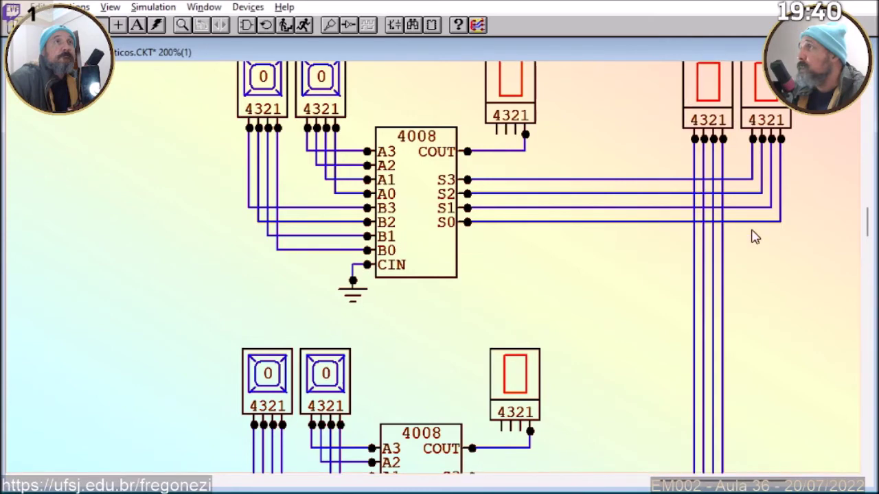
drag(865, 224, 866, 236)
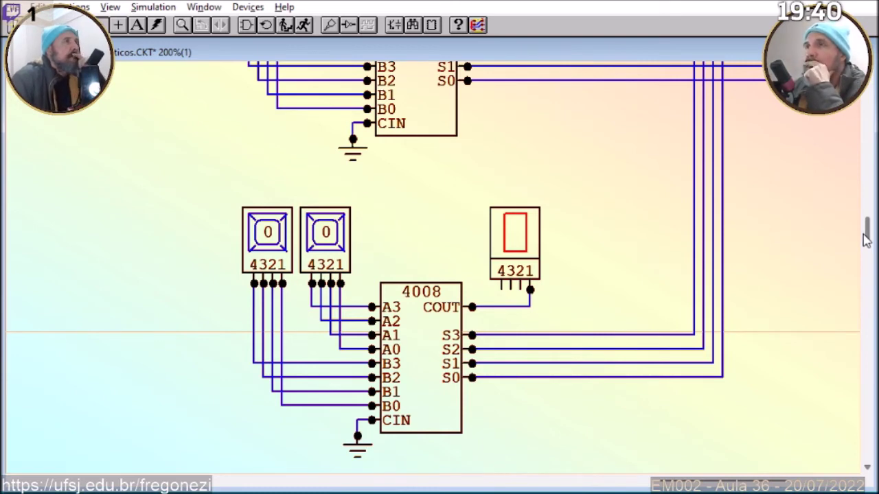
drag(866, 238, 856, 228)
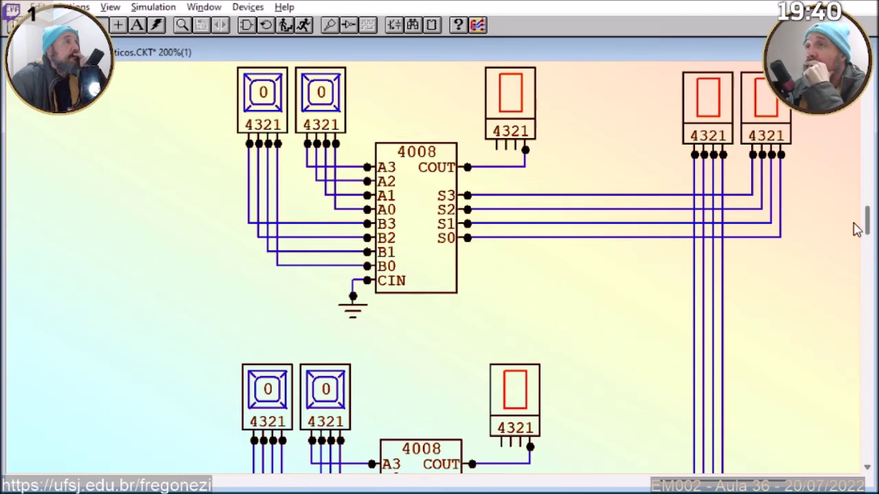
Move both adders' B-input hex keys left and place the lower adder's A-input hex key directly beside the upper adder's A-input key.
drag(293, 386, 187, 388)
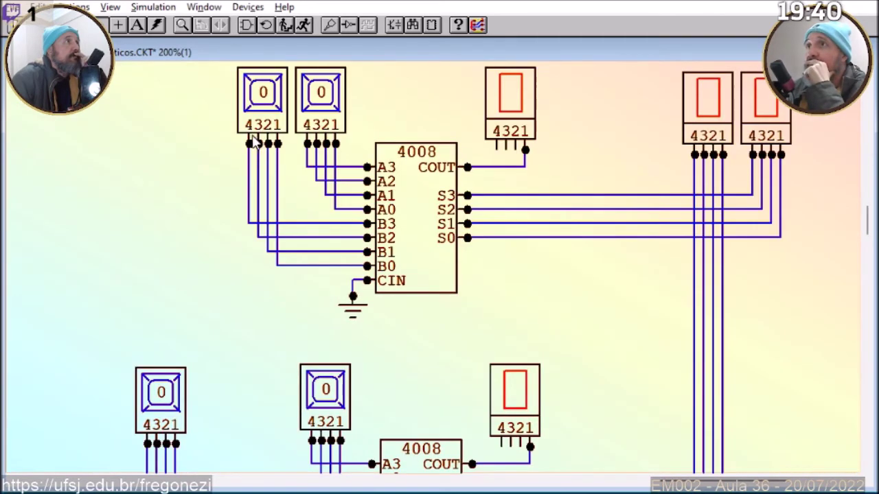
drag(245, 130, 107, 164)
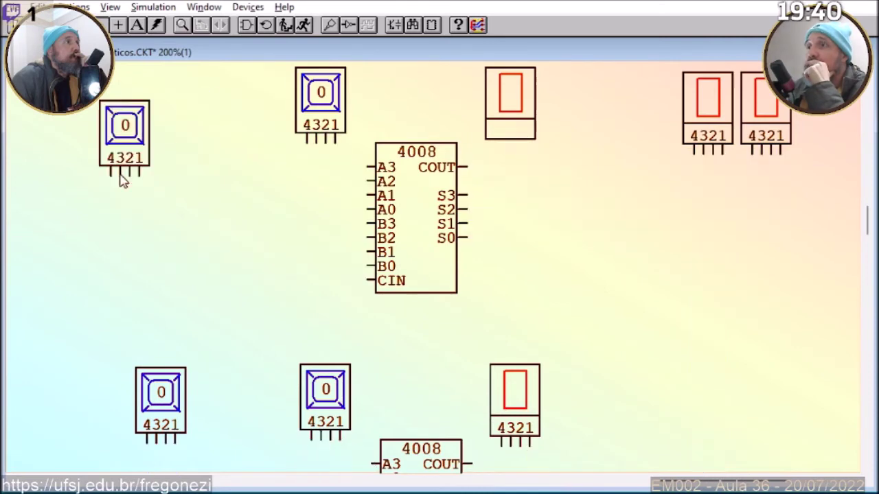
drag(348, 405, 294, 109)
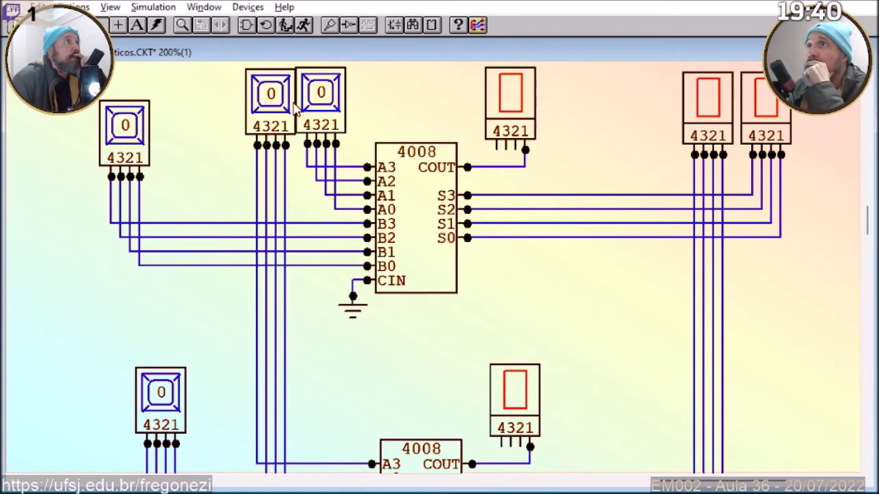
click(253, 140)
drag(252, 140, 253, 138)
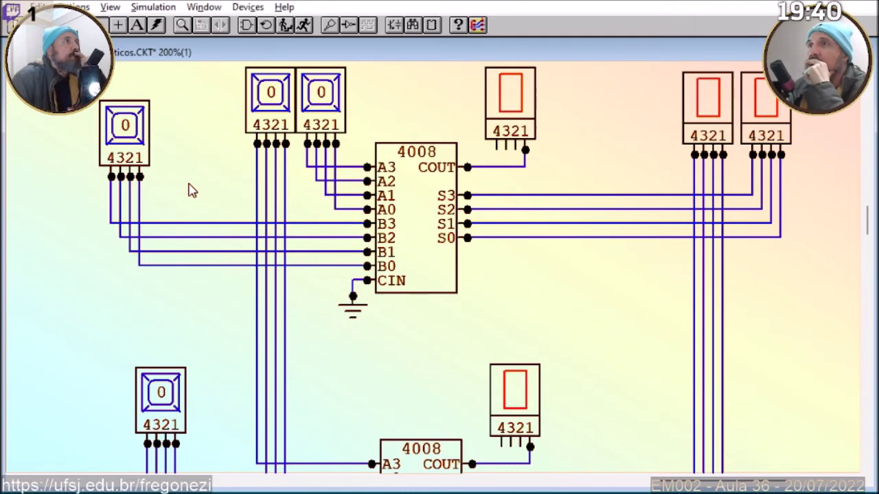
Place the lower and upper adders' B-input hex keys side by side, aligned to the left of the A-input key pair.
drag(124, 131, 206, 96)
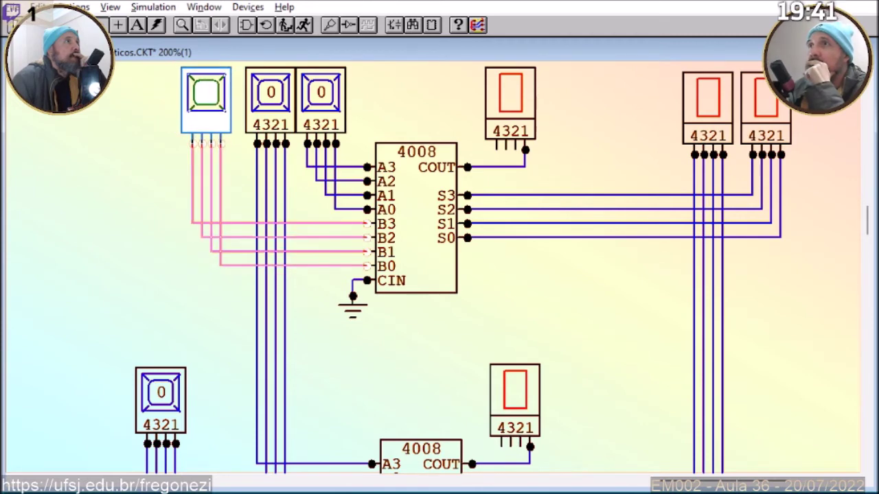
click(229, 140)
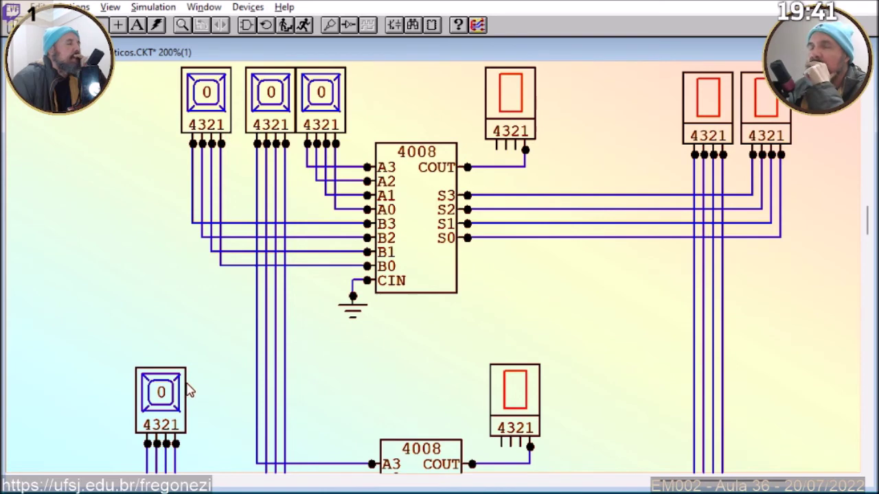
drag(184, 390, 179, 84)
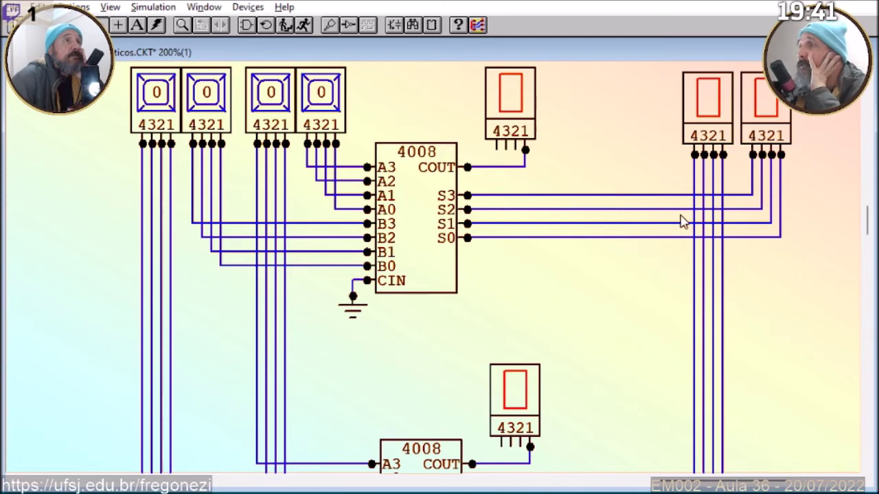
Move the lower adder's COUT display directly left of the sum displays, and delete the upper adder's COUT display with its wire.
drag(535, 386, 675, 94)
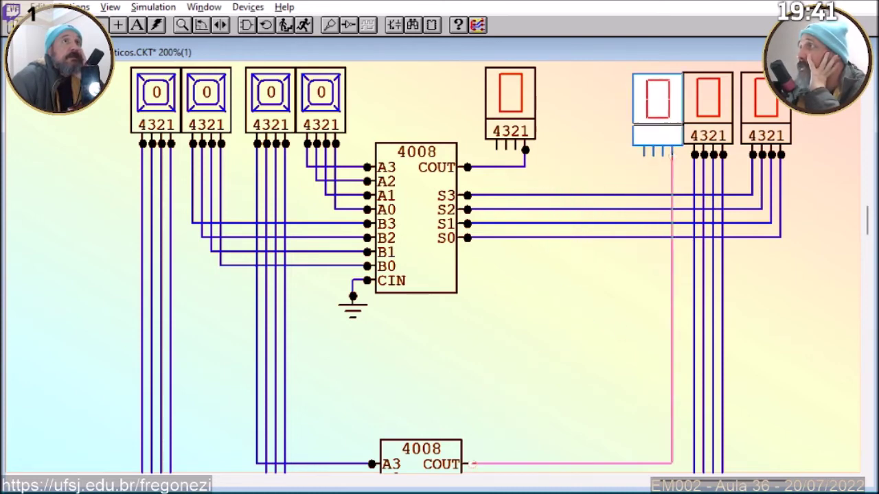
drag(671, 156, 664, 156)
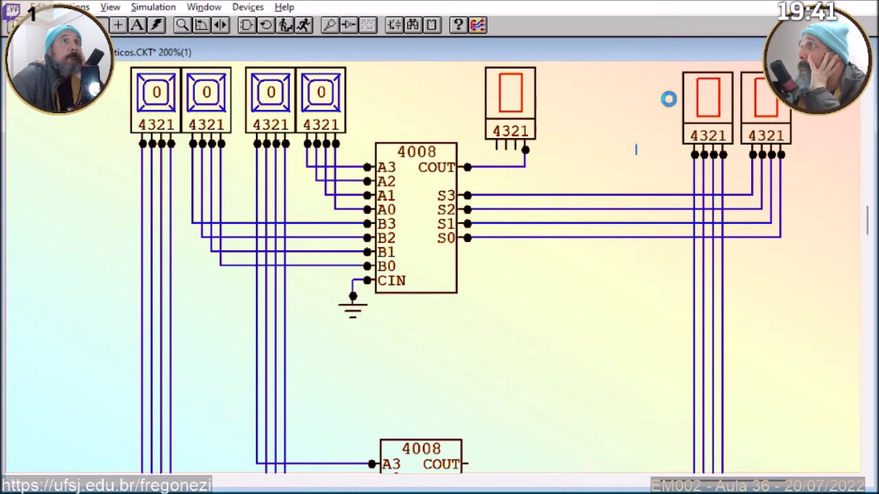
click(532, 141)
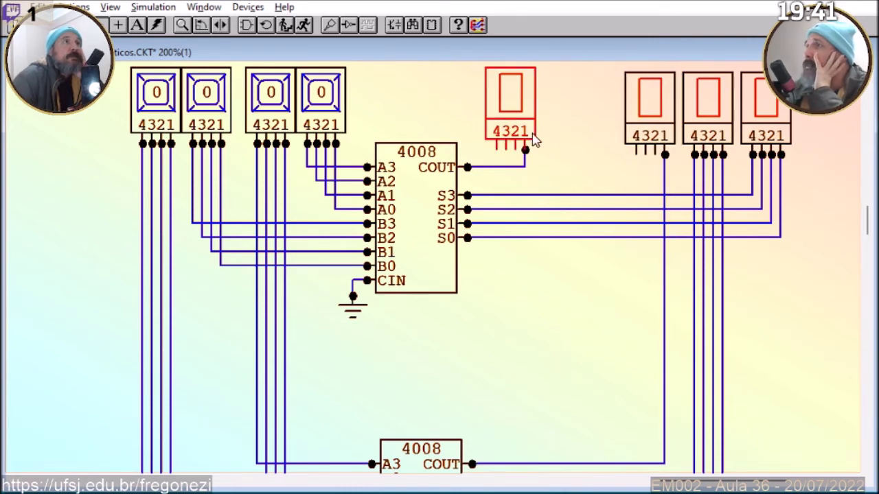
key(Delete)
click(499, 167)
key(Delete)
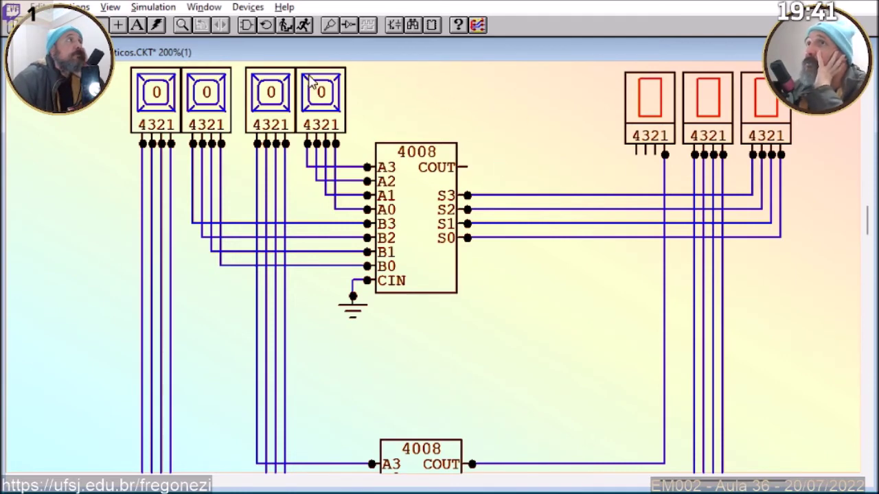
Wire the upper 4008's COUT to the lower 4008's CIN, replacing the lower adder's ground connection.
click(118, 25)
mouse_move(467, 167)
mouse_down()
mouse_move(496, 167)
mouse_move(495, 367)
mouse_move(425, 367)
mouse_up()
mouse_move(330, 368)
mouse_down()
mouse_move(317, 474)
mouse_move(317, 127)
mouse_up()
mouse_move(318, 381)
mouse_down()
mouse_move(318, 216)
mouse_move(318, 232)
mouse_move(362, 235)
mouse_up()
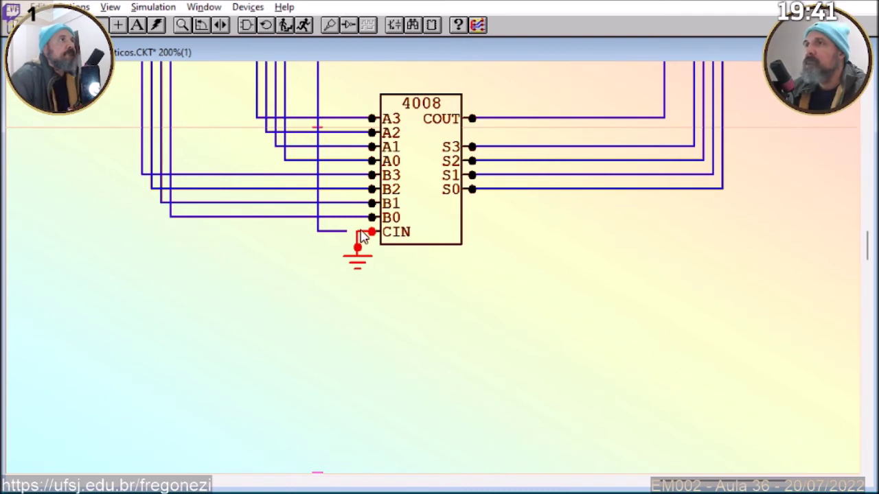
key(Delete)
click(118, 25)
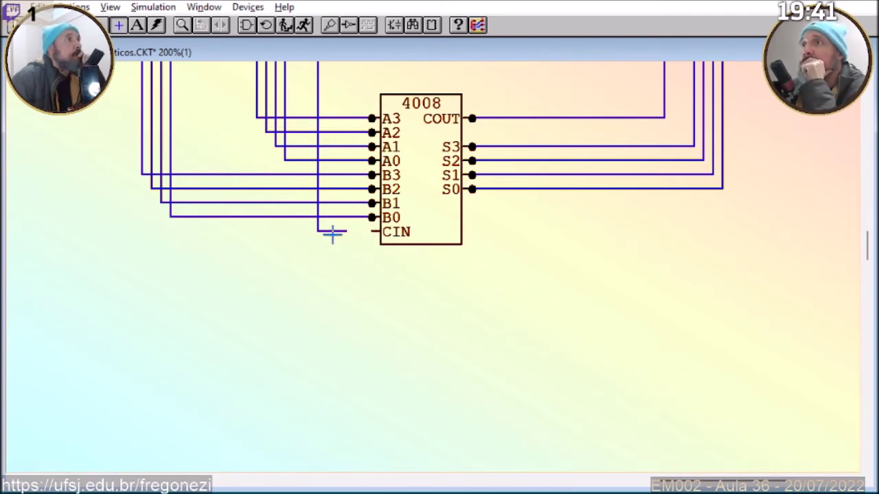
drag(347, 231, 370, 232)
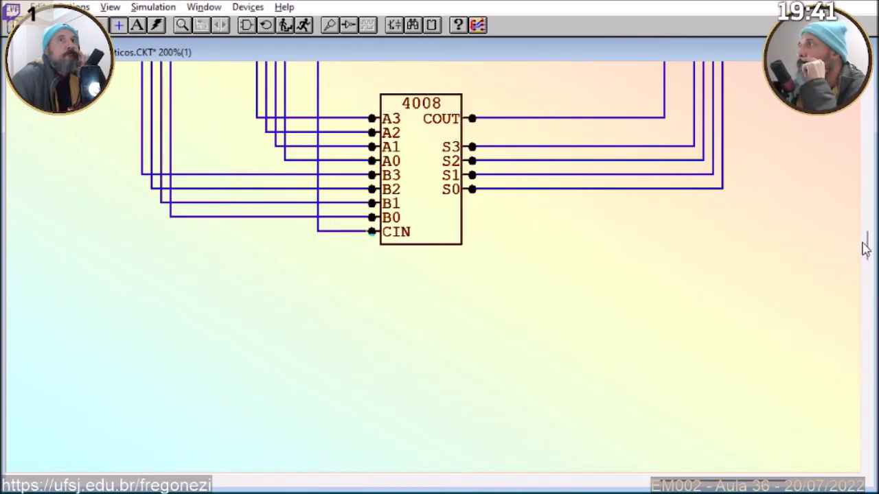
Start the simulation and set the A-input hex keys to 36.
drag(864, 240, 859, 215)
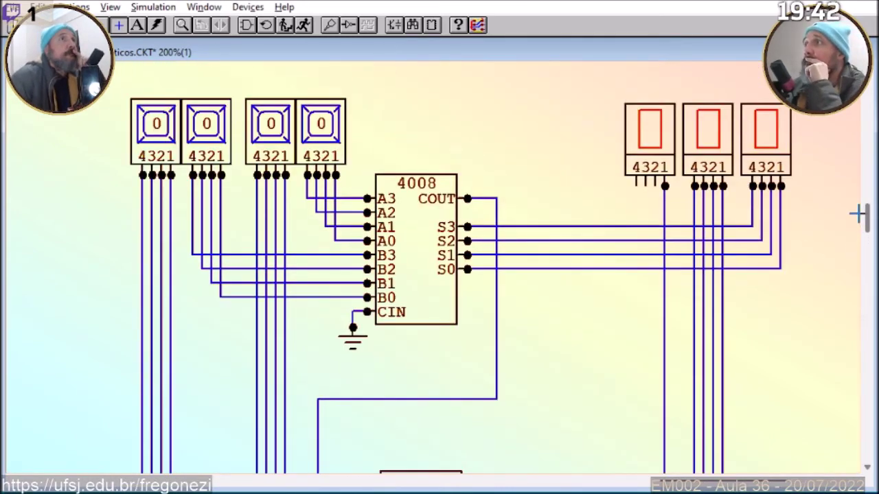
drag(860, 215, 857, 210)
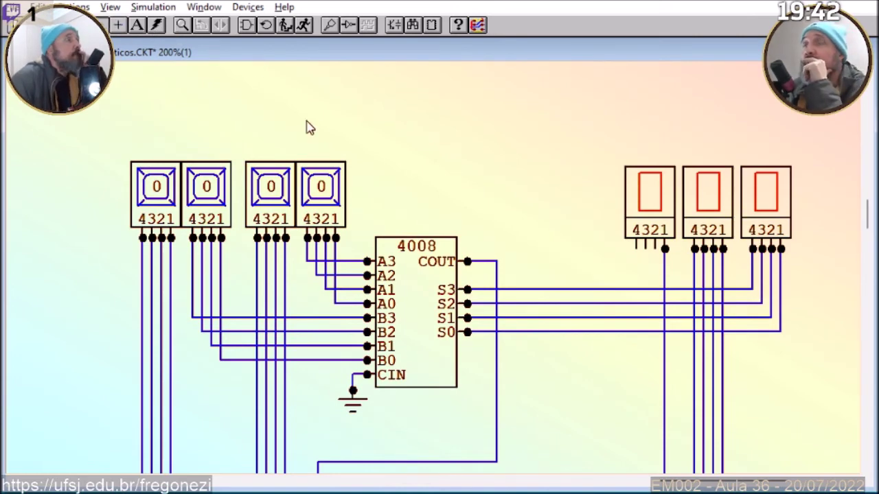
click(303, 26)
click(321, 194)
click(322, 194)
click(321, 194)
click(321, 194)
click(281, 198)
click(282, 198)
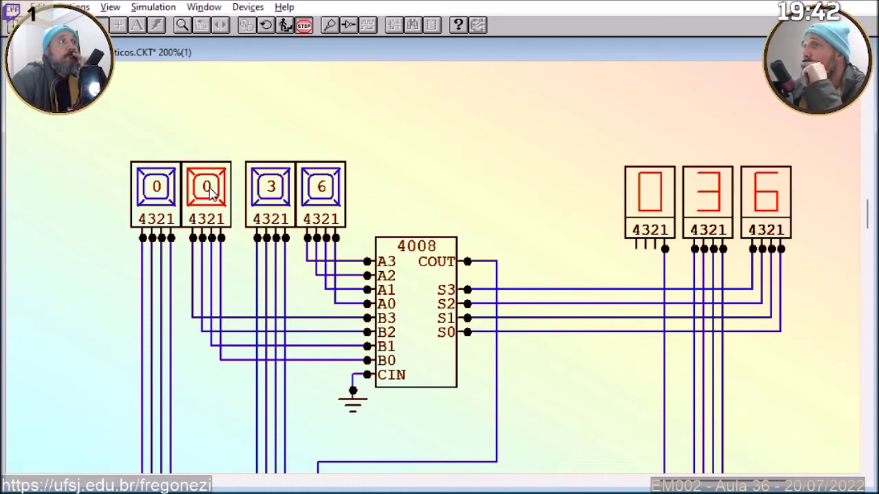
Cycle the B operand's low-digit hex key through its values back to 0.
click(211, 194)
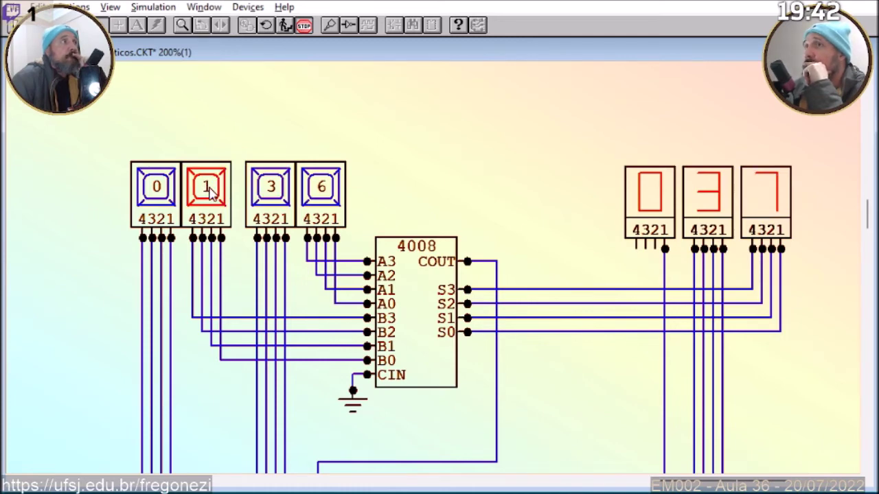
click(211, 194)
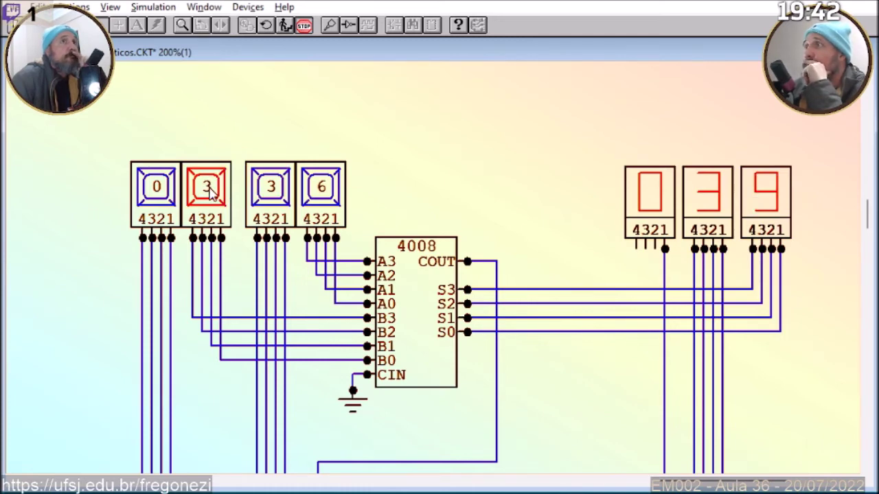
double_click(211, 194)
double_click(211, 194)
double_click(211, 194)
click(212, 194)
double_click(211, 194)
double_click(212, 195)
click(211, 194)
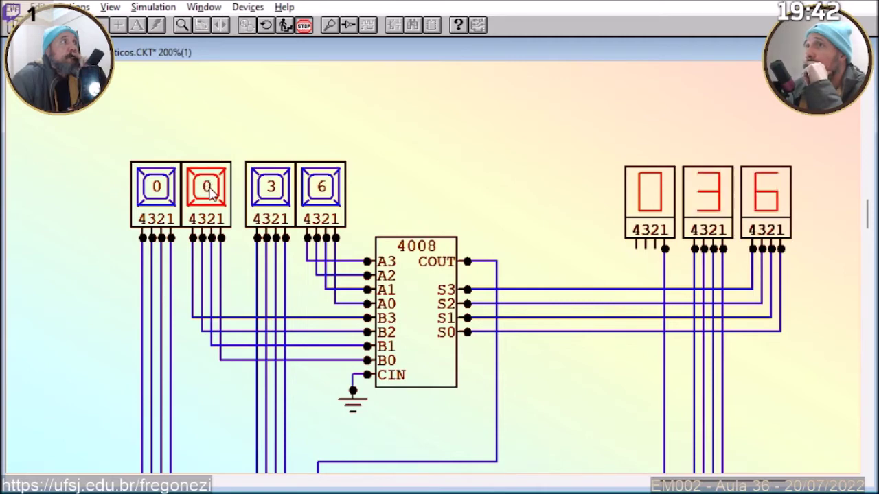
Set the B-input hex keys to 2A to test the carry between digits.
click(159, 195)
click(158, 195)
click(159, 195)
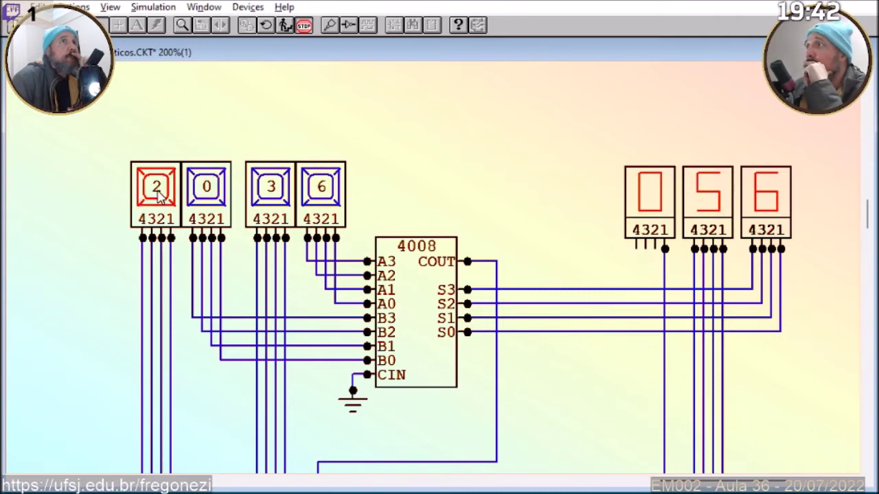
click(209, 195)
click(210, 195)
click(209, 195)
click(210, 195)
click(209, 195)
click(209, 195)
click(209, 195)
click(211, 194)
click(212, 194)
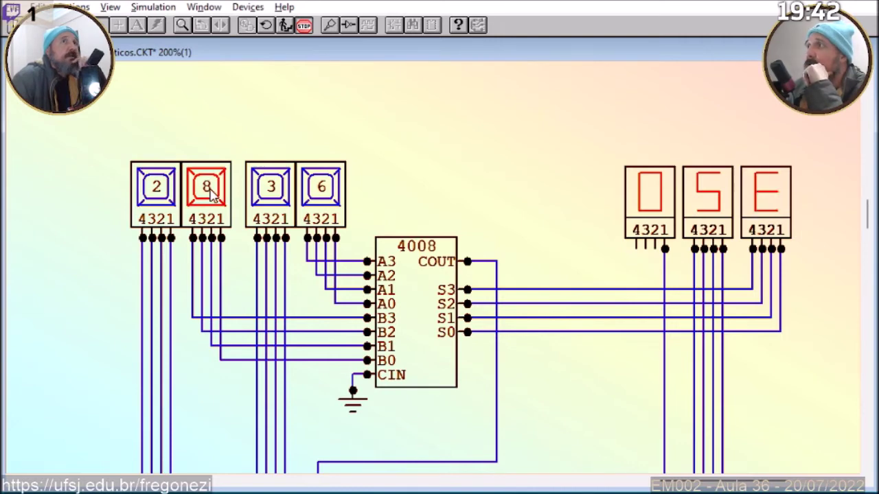
click(211, 194)
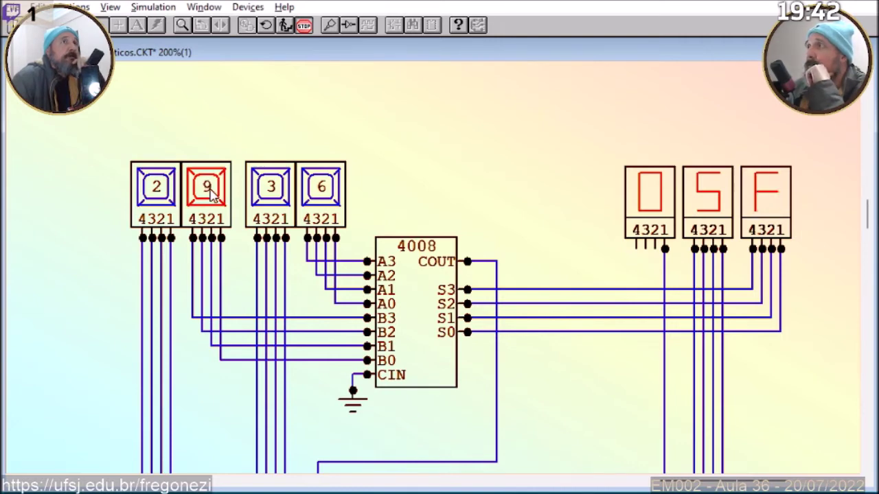
click(212, 194)
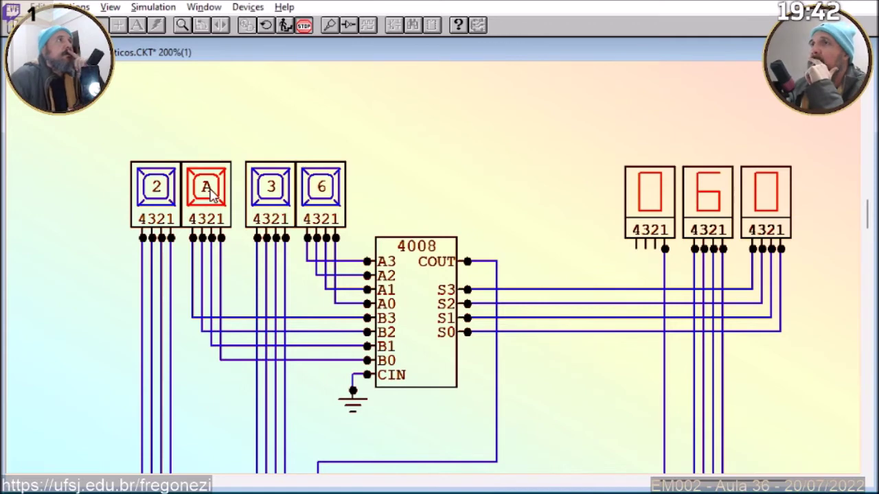
Set the A operand's high-digit hex key to D.
click(275, 196)
click(275, 196)
click(274, 195)
click(275, 195)
click(275, 196)
click(275, 195)
click(275, 196)
click(274, 196)
click(275, 196)
click(274, 195)
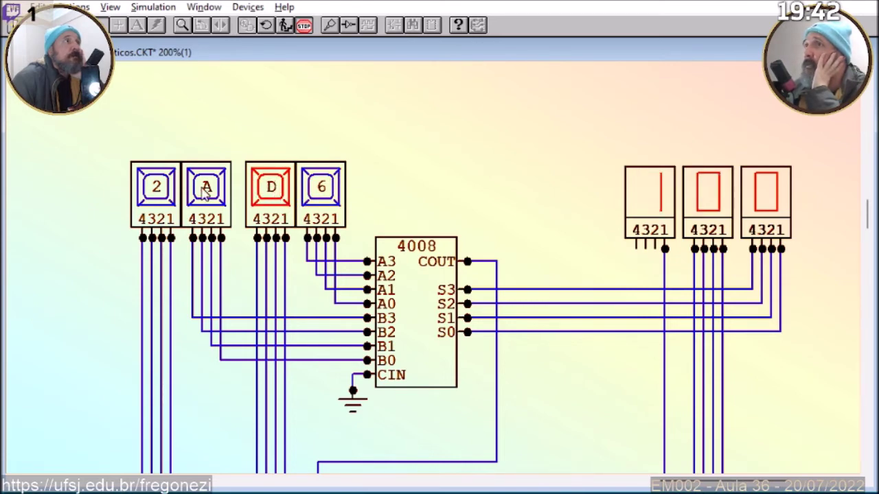
Set both hex keys of the A operand to F, starting with the low digit.
click(321, 191)
click(321, 191)
click(322, 191)
click(322, 191)
click(321, 191)
click(321, 191)
click(321, 191)
click(322, 191)
click(321, 191)
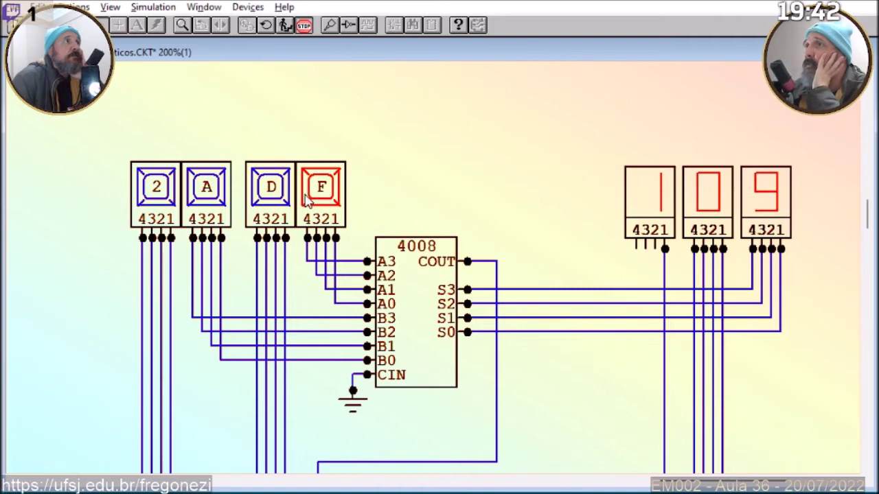
click(272, 191)
click(272, 191)
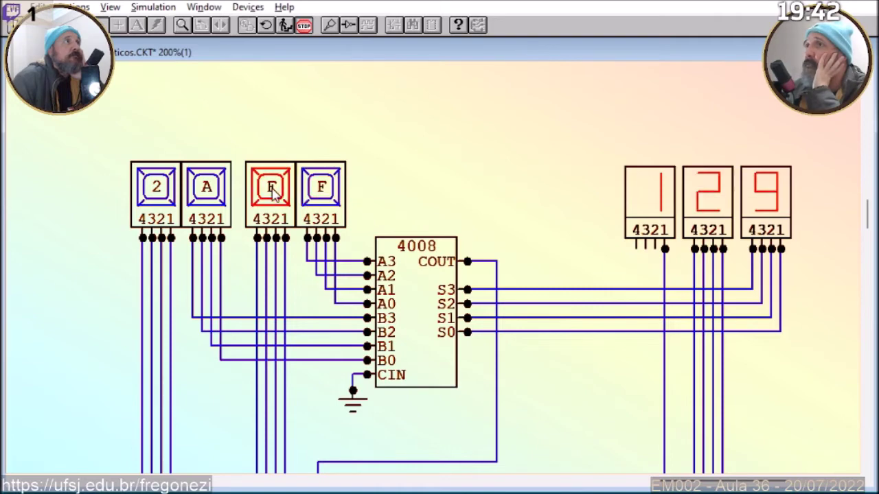
Set both hex keys of the B operand to F so the adder sums FF and FF.
click(213, 194)
click(213, 195)
click(213, 194)
click(212, 194)
click(213, 194)
click(161, 195)
click(161, 195)
click(161, 195)
click(161, 195)
click(161, 195)
click(162, 195)
click(162, 195)
click(162, 195)
click(162, 195)
click(161, 195)
click(162, 195)
click(162, 195)
click(161, 195)
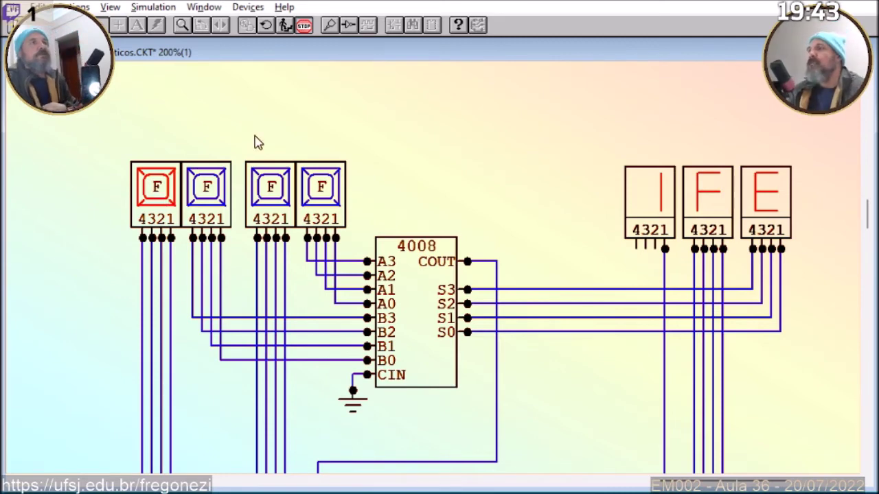
Zoom out to view the complete adder circuit made from the two 4008s.
click(182, 25)
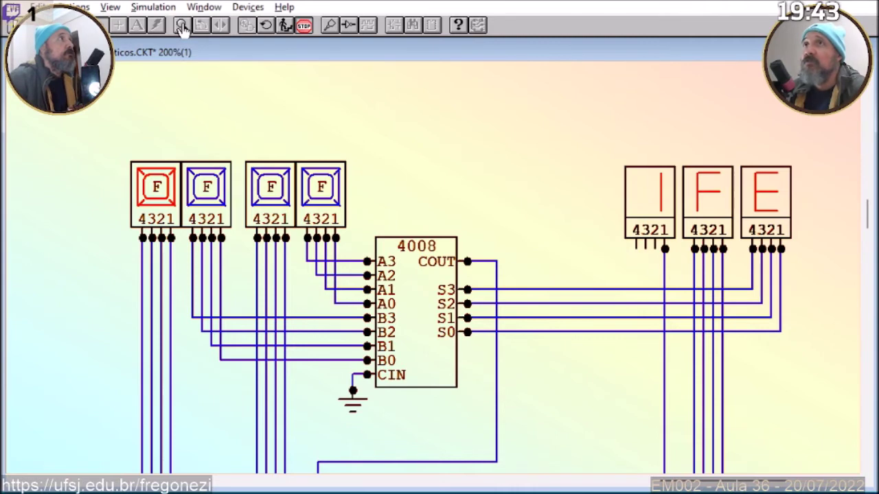
click(407, 343)
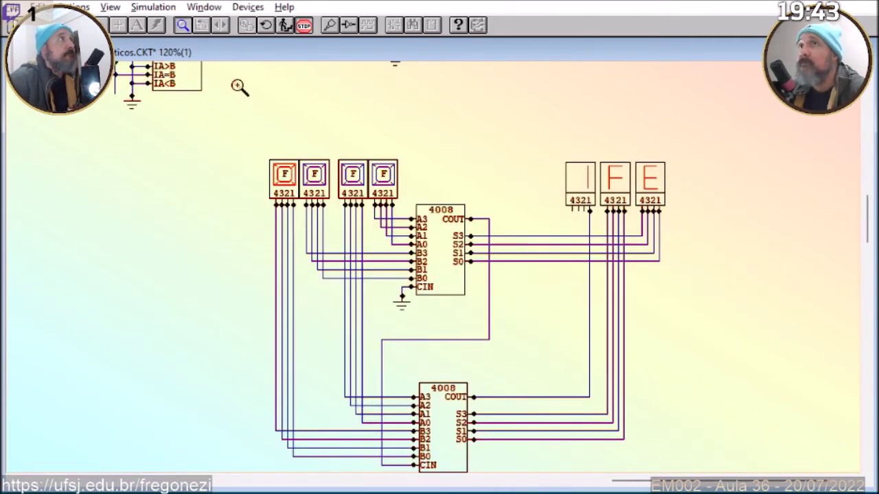
Stop the running simulation of the adder circuit built from two 4008 devices.
click(304, 27)
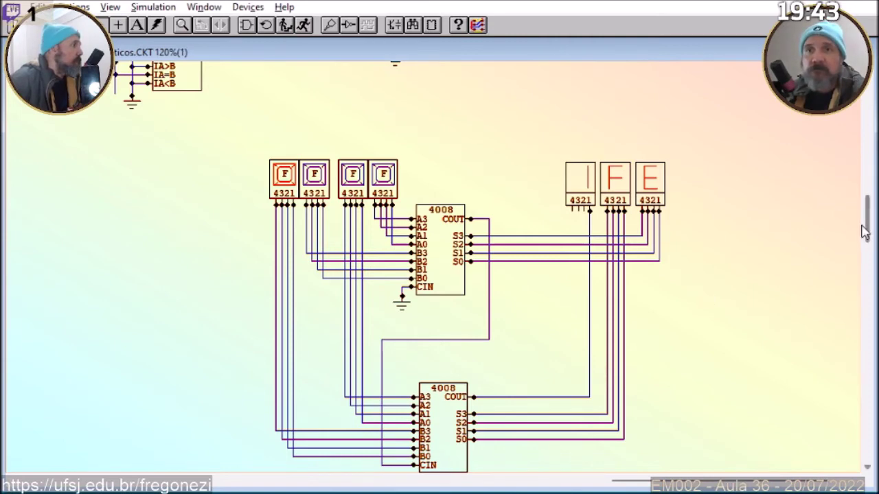
scroll(869, 231, down, 3)
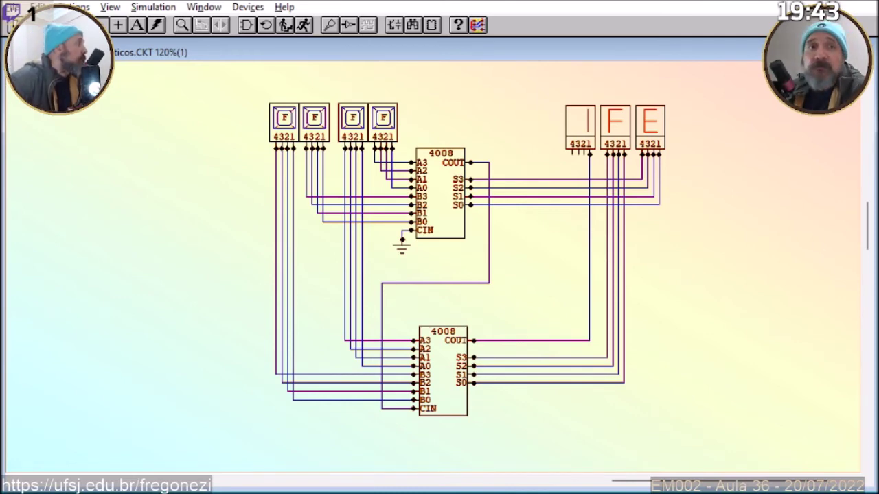
Examine the arithmetic devices 4008, 74181, 74182, 74283 and 7483 in the device library without placing any.
click(248, 6)
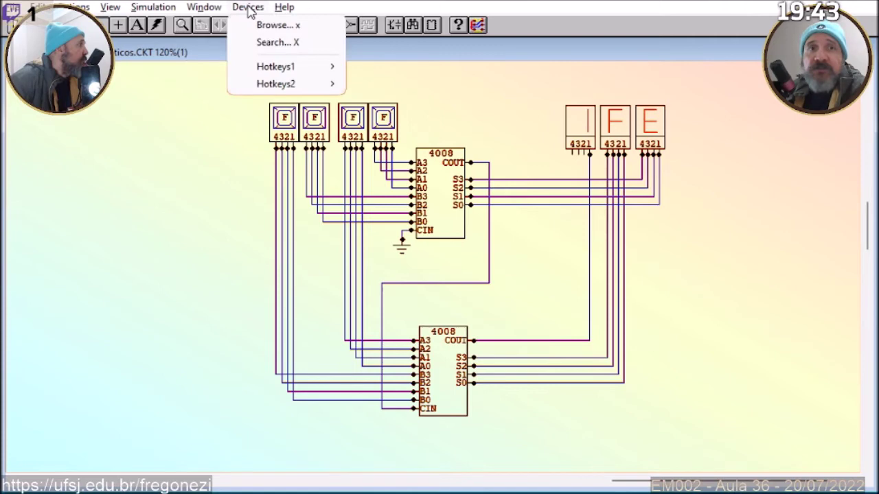
click(261, 24)
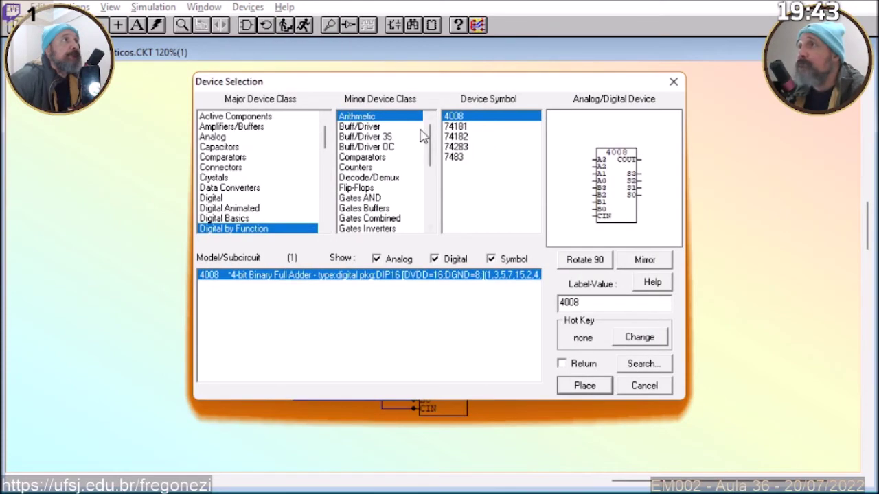
click(456, 128)
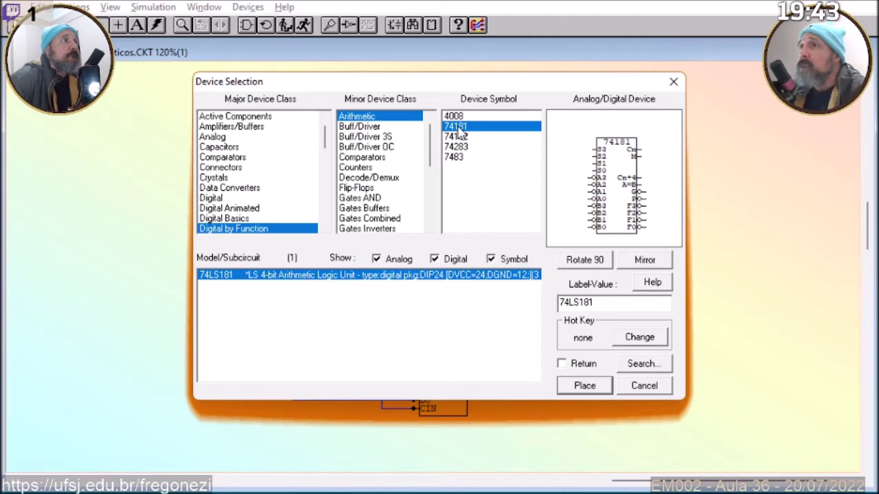
click(458, 117)
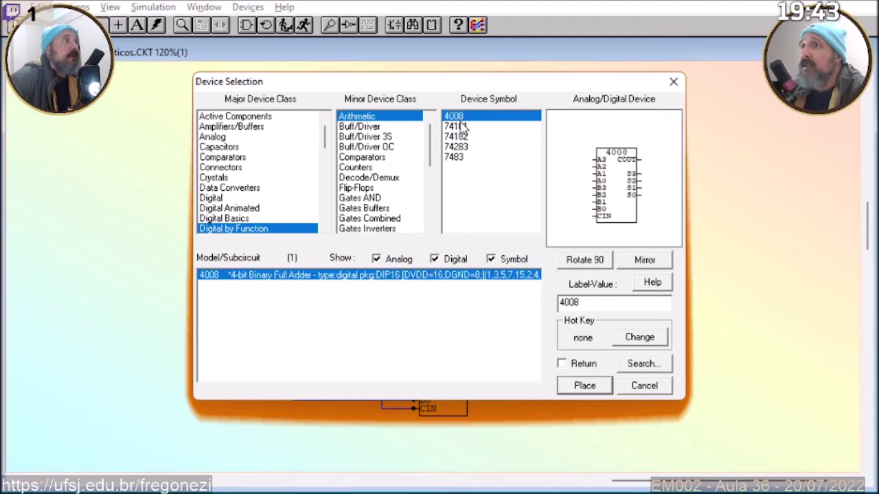
click(462, 128)
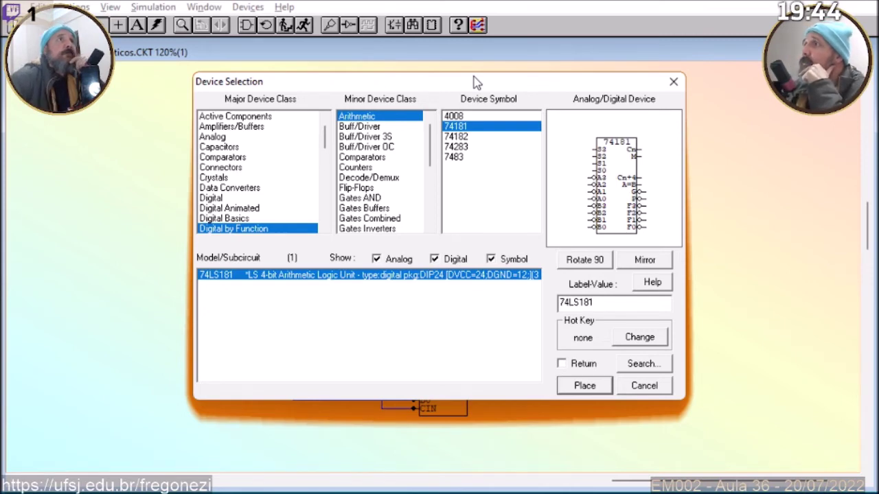
click(469, 137)
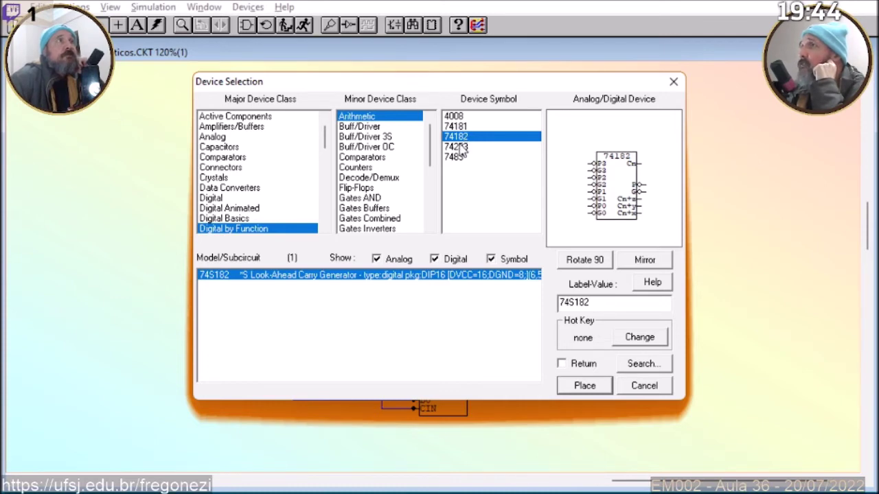
click(459, 148)
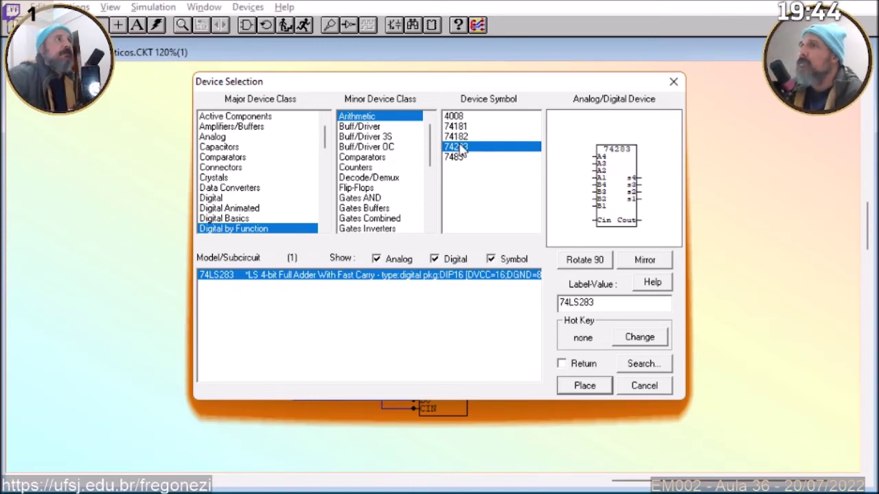
click(457, 159)
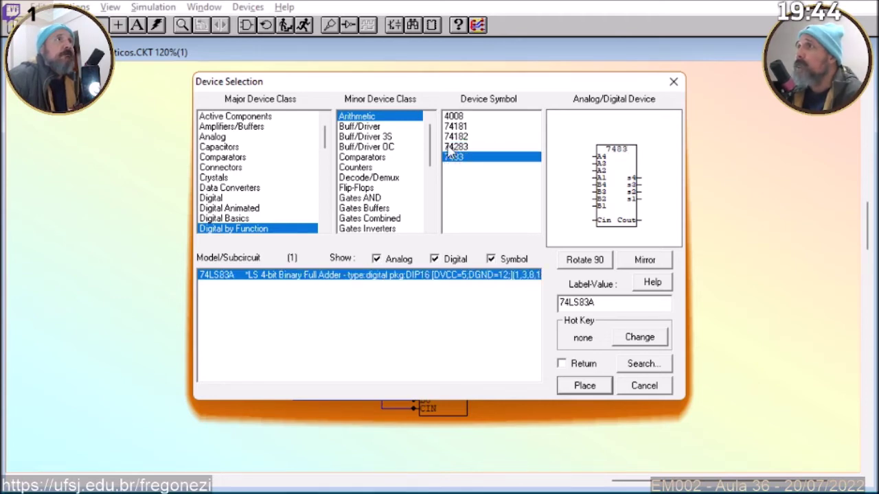
click(449, 147)
click(450, 158)
key(Up)
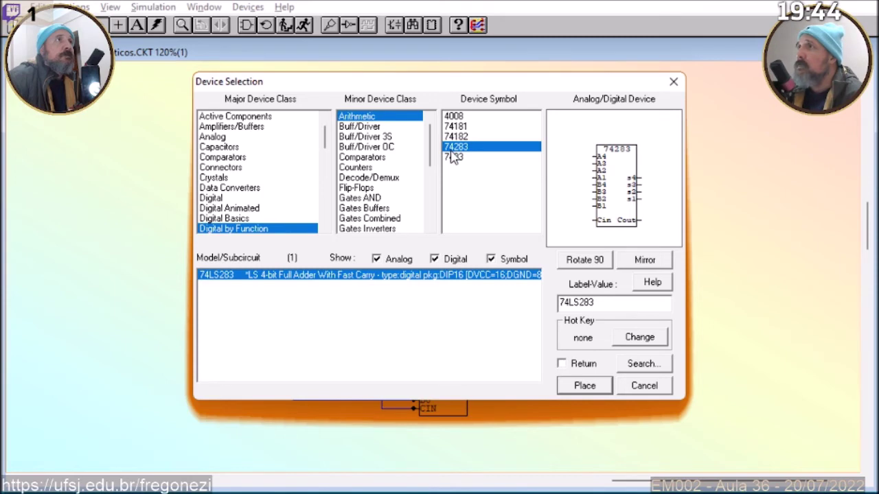
click(456, 129)
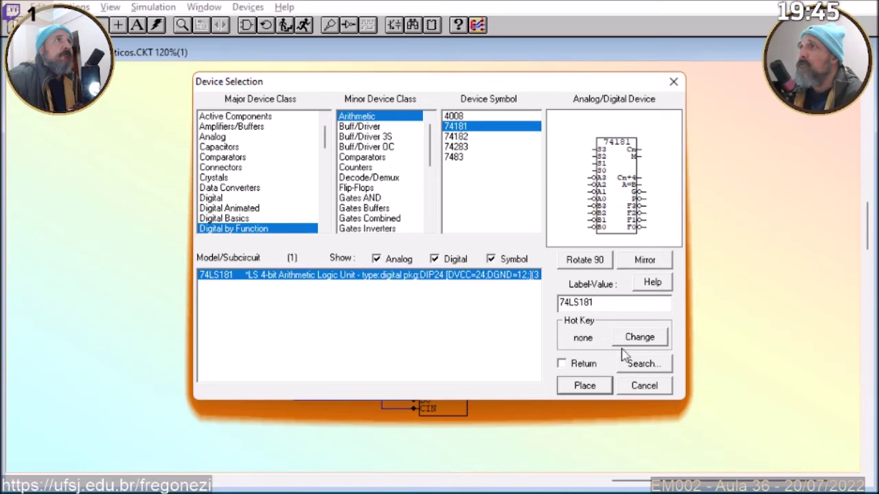
click(643, 386)
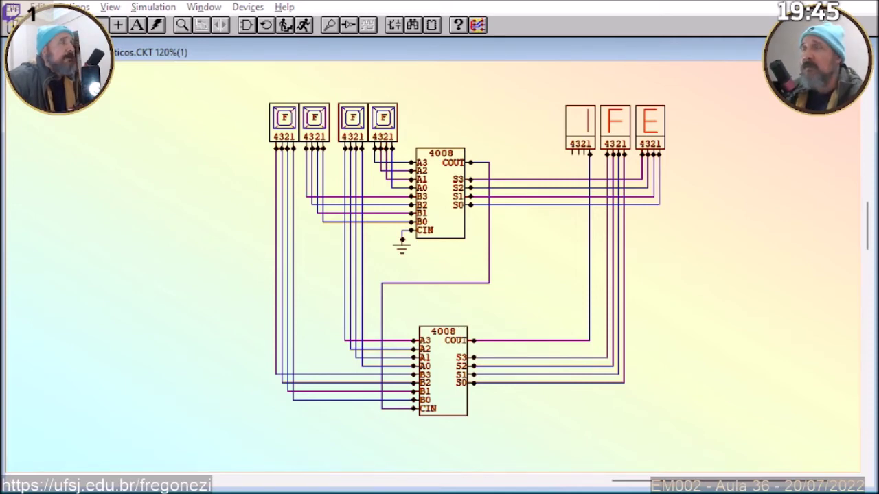
Open the circuit file ULA from the Simulações folder and maximize its window.
key(ctrl+o)
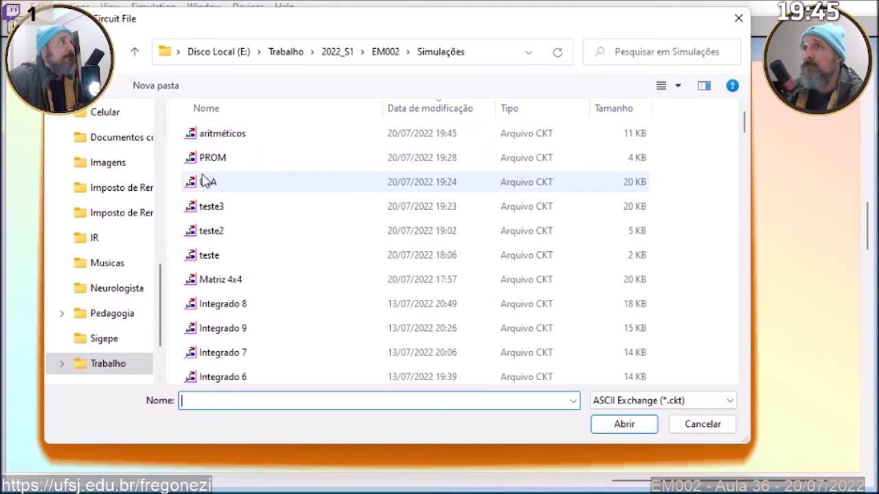
click(205, 183)
double_click(205, 183)
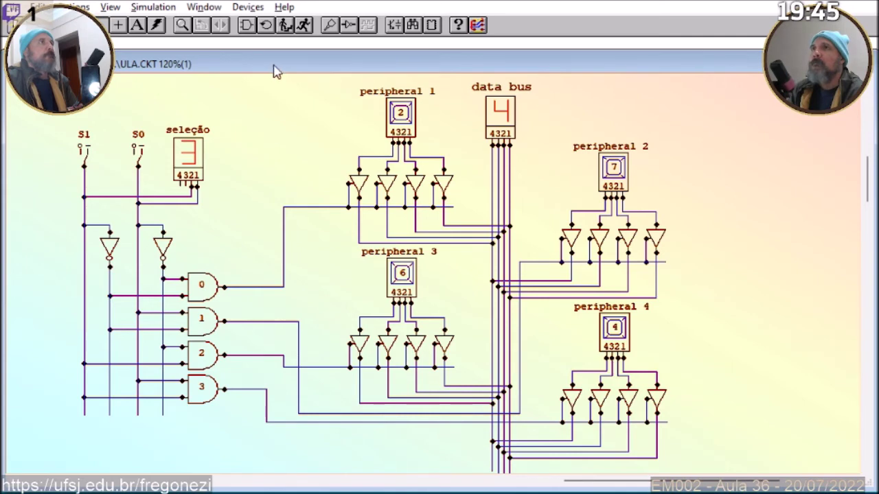
double_click(274, 66)
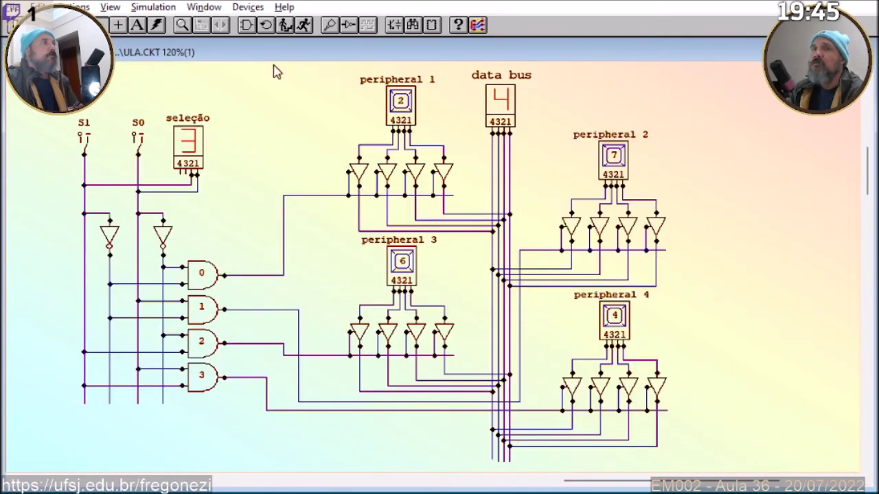
click(13, 8)
click(45, 136)
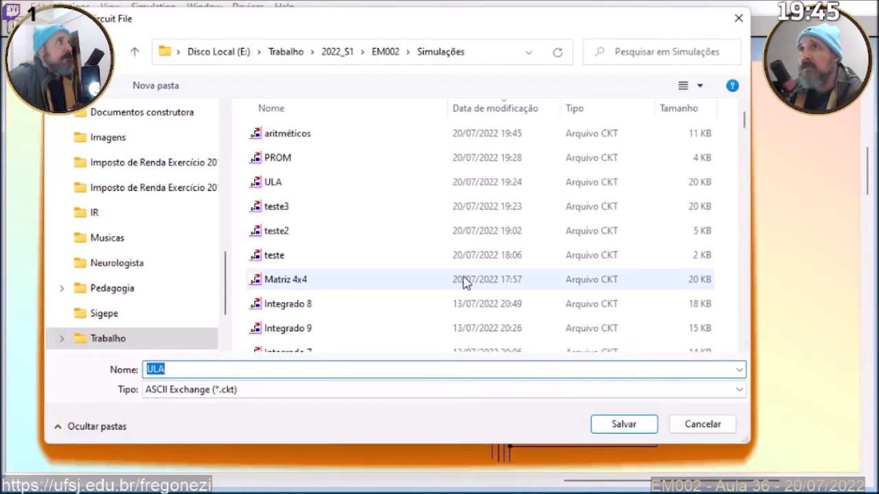
click(677, 424)
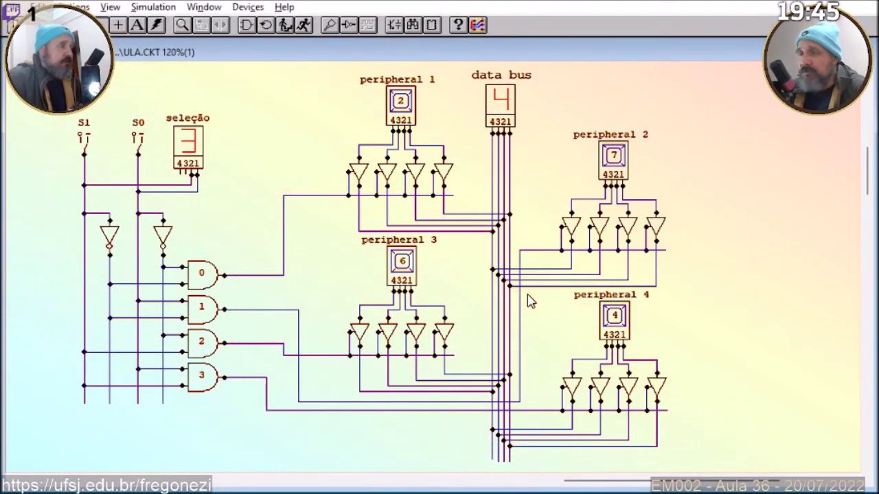
Delete the entire circuit from the ULA sheet and place a 74LS181 4-bit arithmetic logic unit near its middle.
key(ctrl+a)
key(Delete)
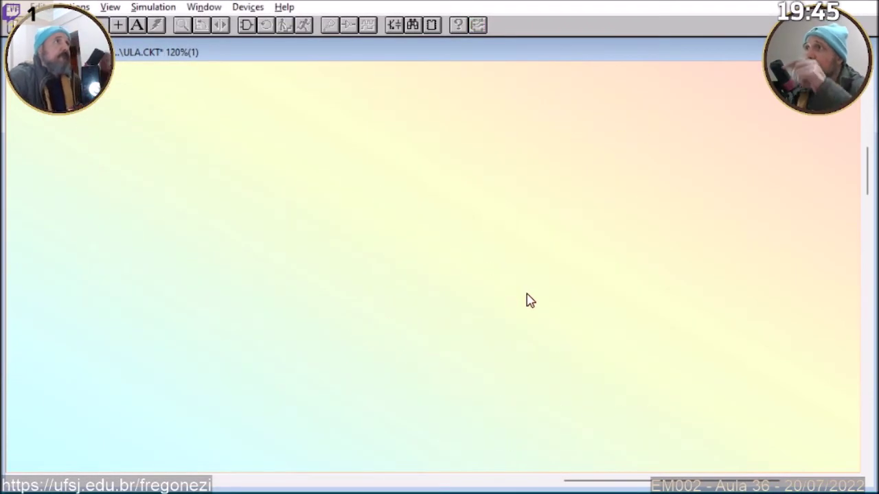
click(248, 7)
click(255, 24)
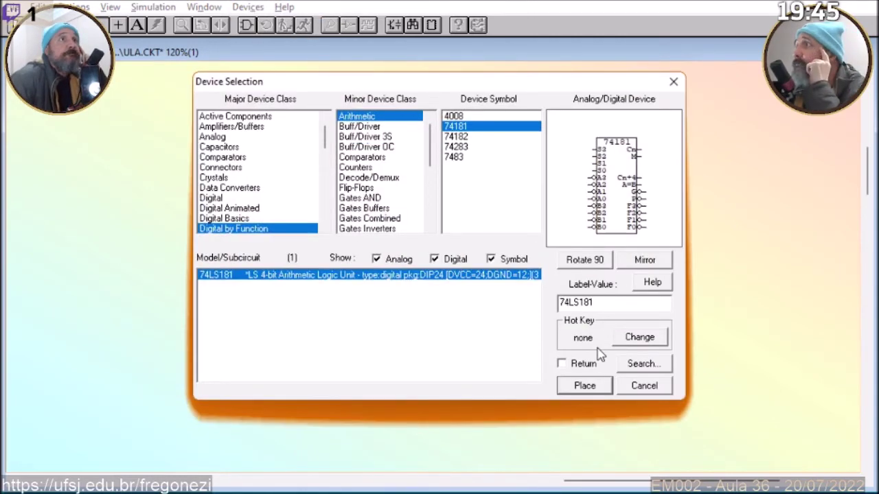
click(577, 387)
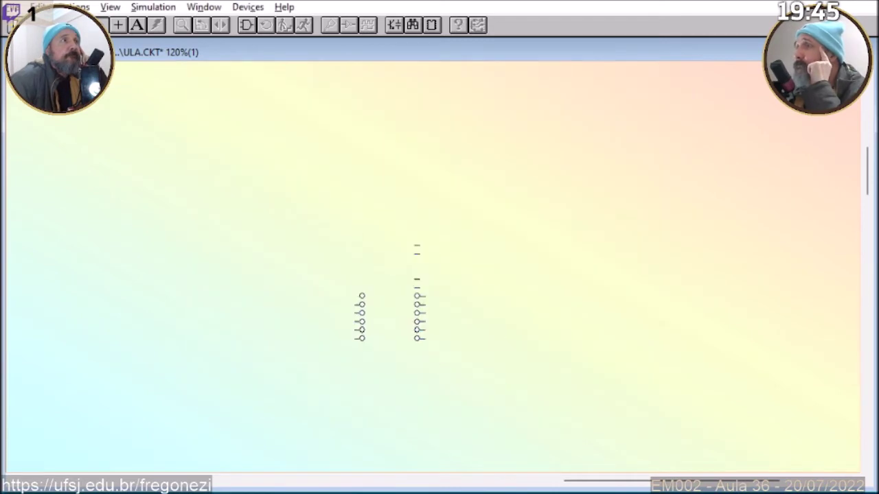
click(370, 254)
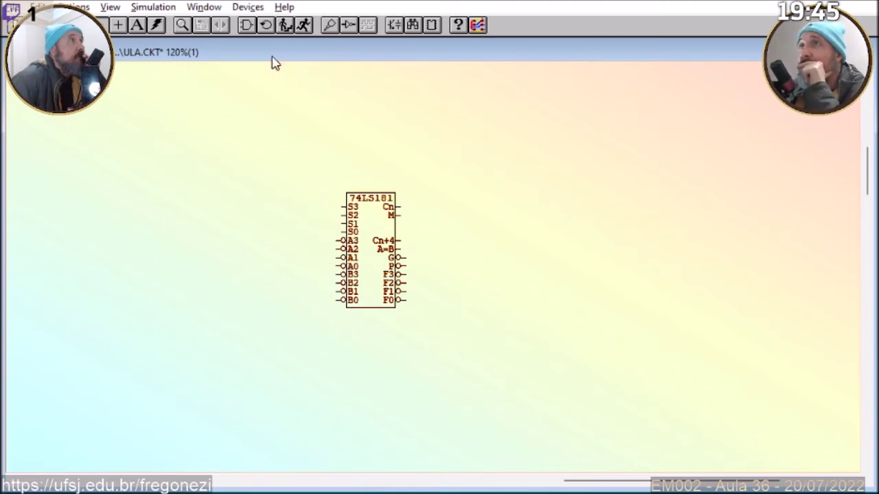
Examine the Gates Inverters devices from 4041 to 7416 in the Digital by Function class of the device library.
click(253, 14)
click(257, 25)
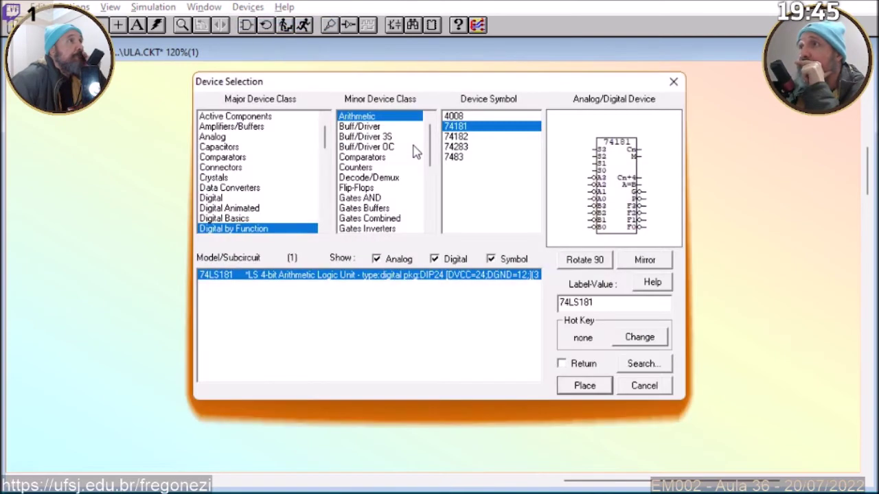
drag(430, 152, 427, 207)
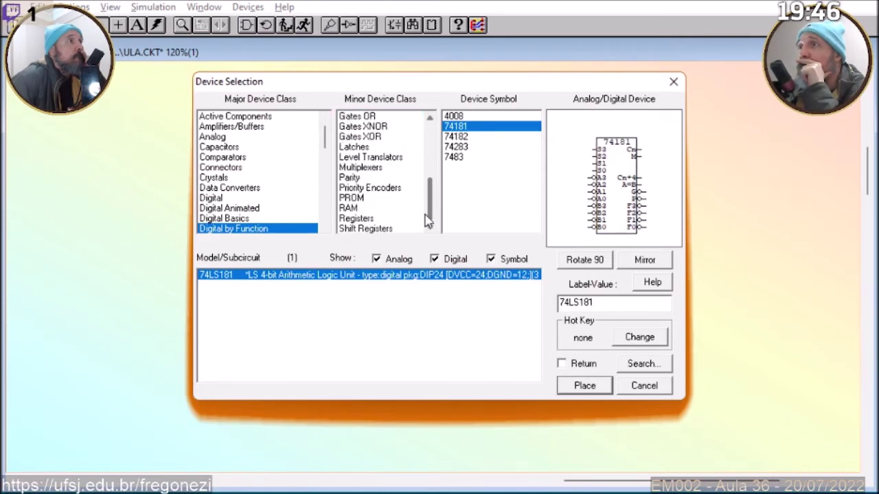
drag(427, 203, 426, 169)
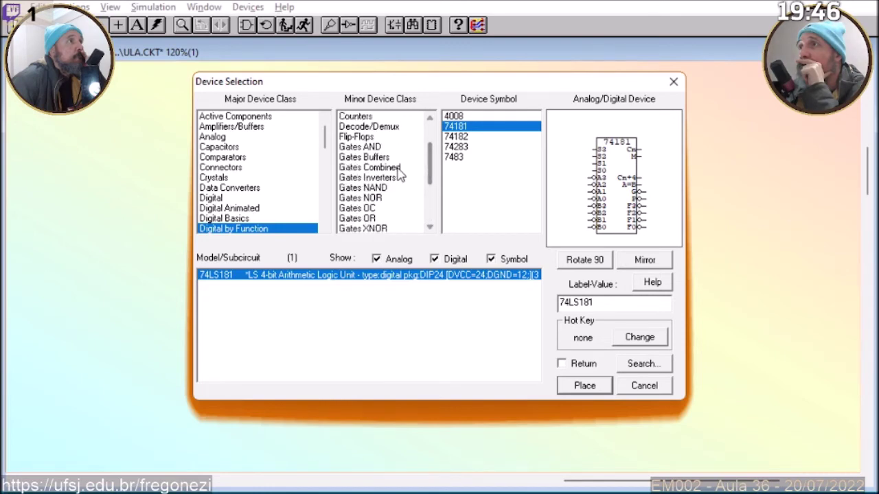
click(399, 177)
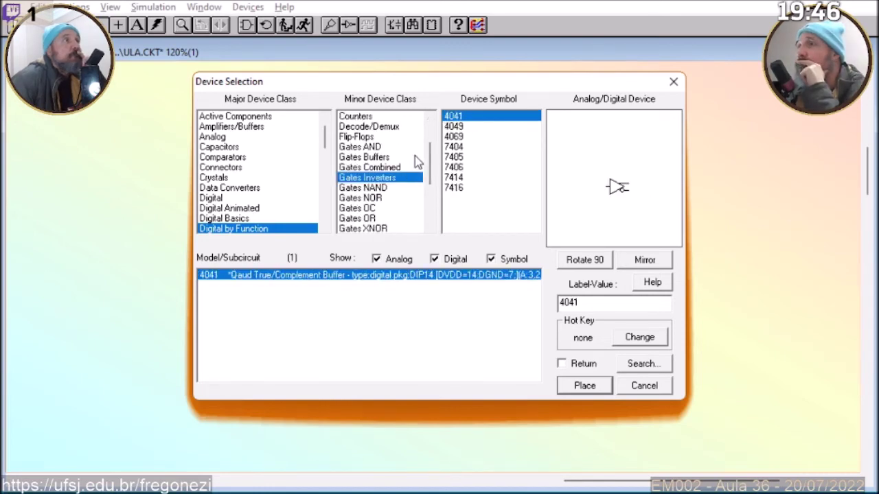
click(452, 128)
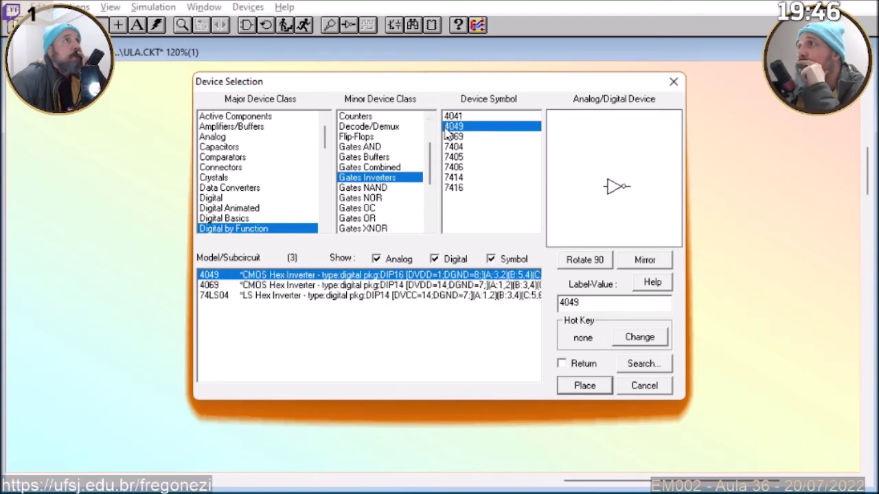
key(Down)
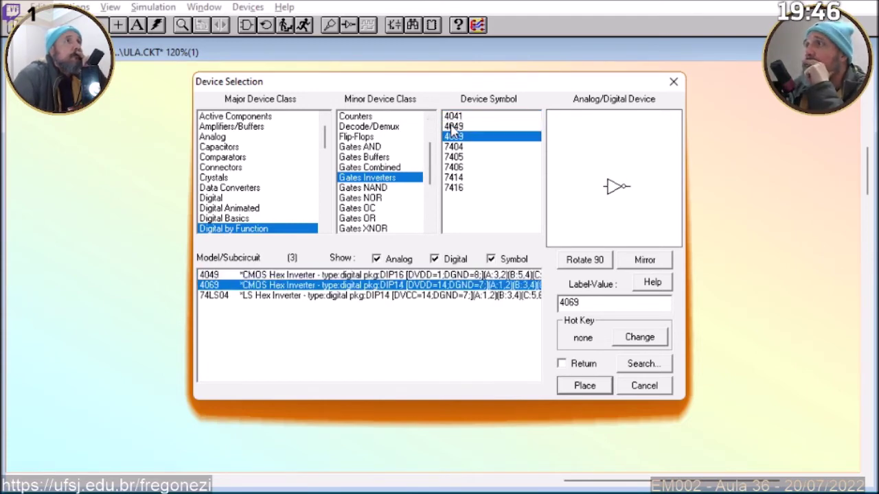
key(Down)
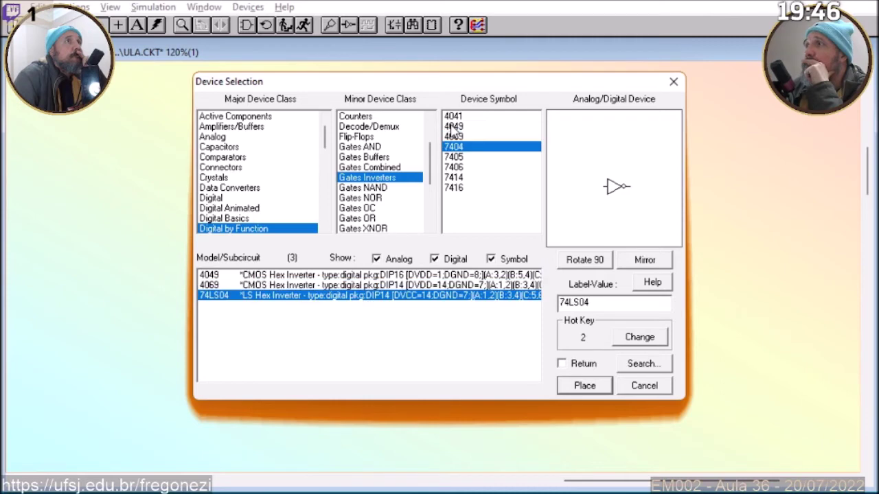
key(Down)
key(Down)
key(Down)
key(Down)
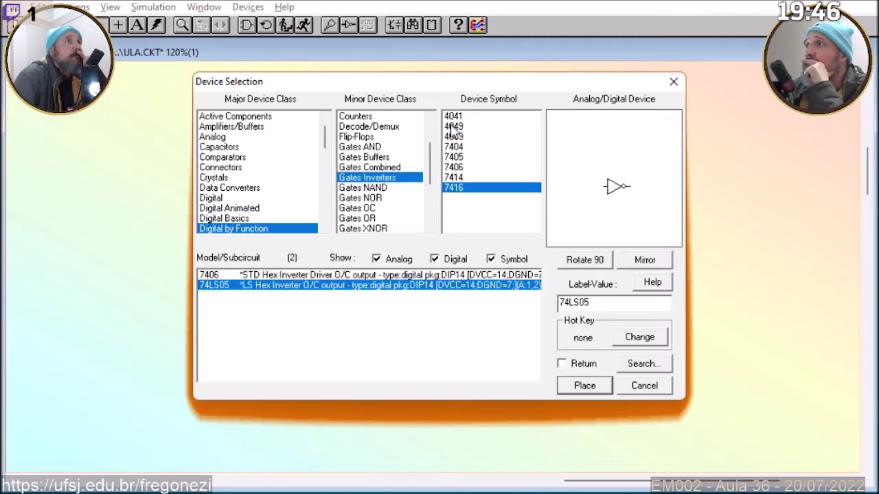
key(Up)
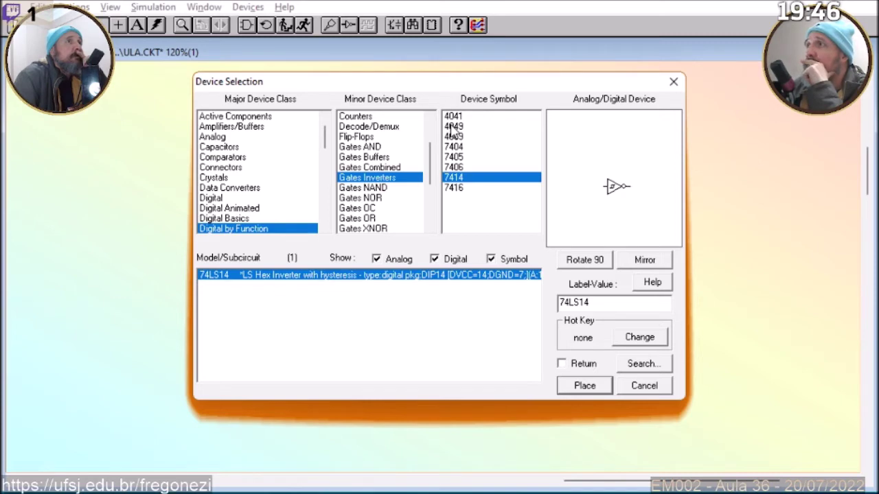
key(Up)
key(Up)
key(Up)
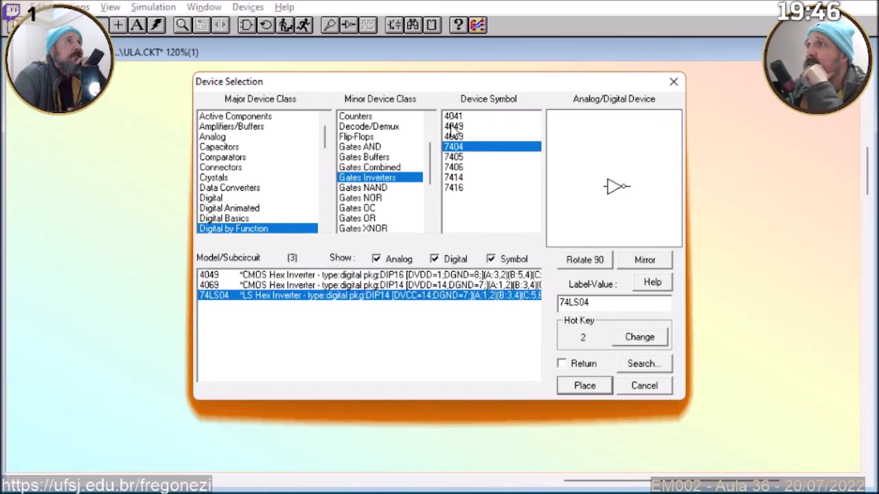
key(Up)
key(Up)
key(Up)
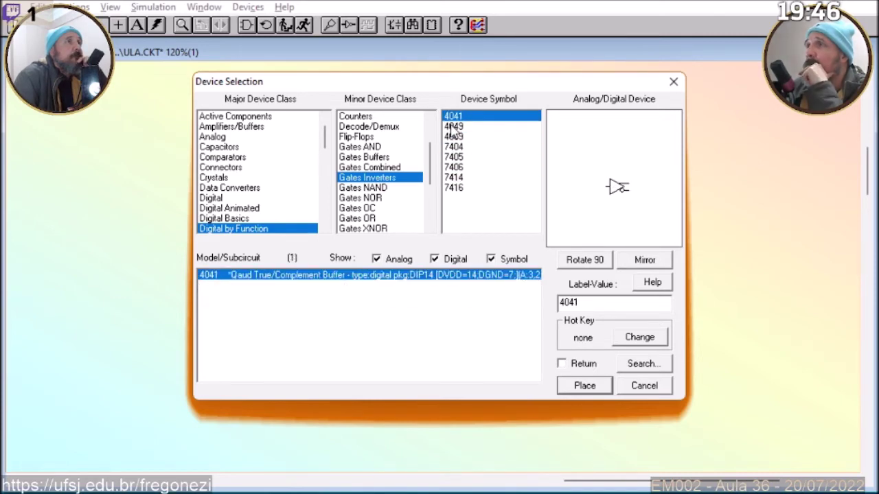
key(Down)
key(Down)
key(Down)
key(Down)
key(Down)
key(Down)
key(Down)
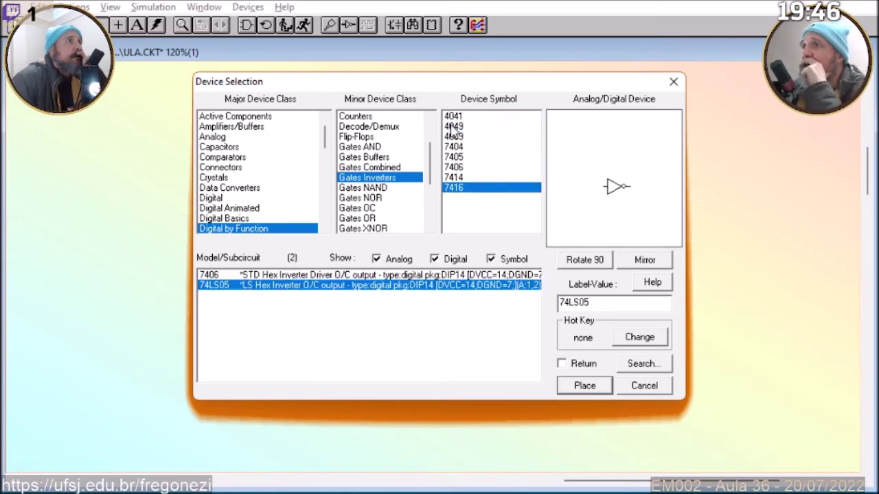
Examine the 40xx devices from 4000 to 4008 in Digital by Number and the minor classes of Digital by Function.
scroll(243, 223, down, 3)
click(242, 210)
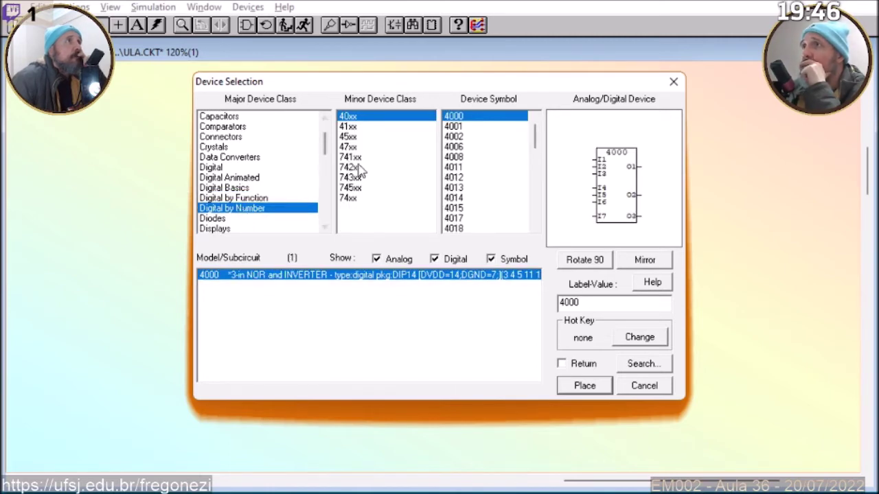
click(460, 127)
key(Down)
key(Down)
key(Down)
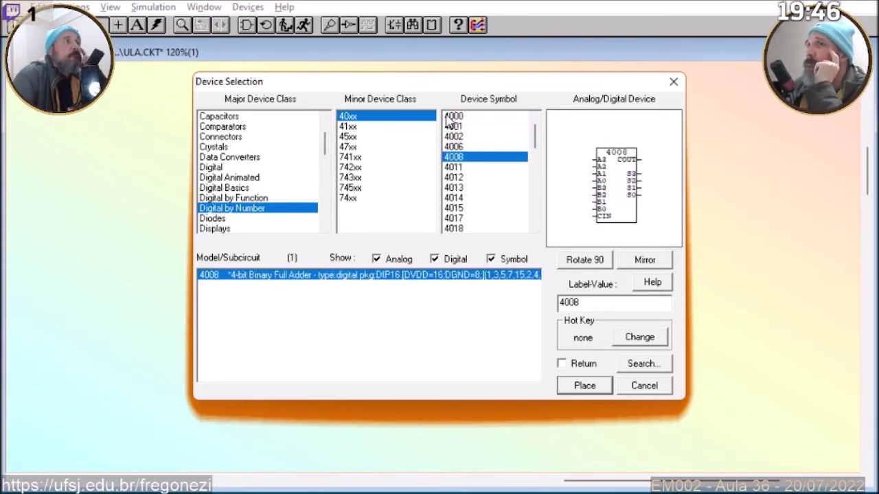
click(253, 199)
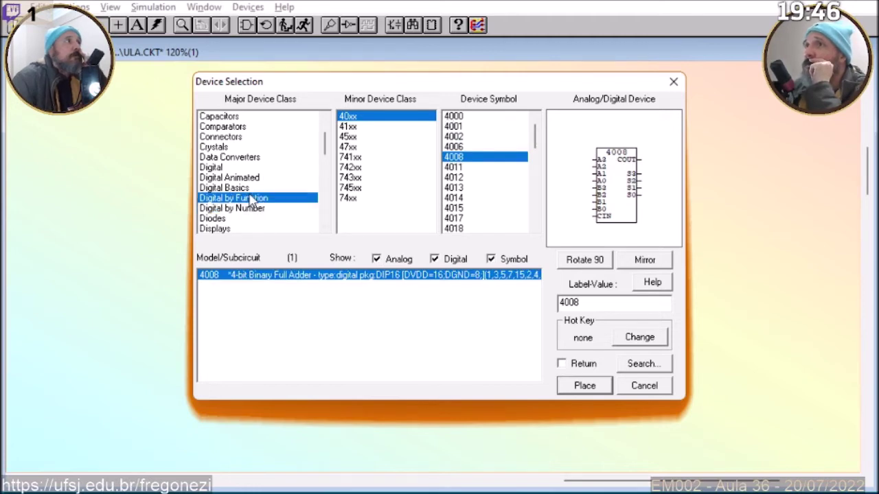
scroll(252, 199, down, 1)
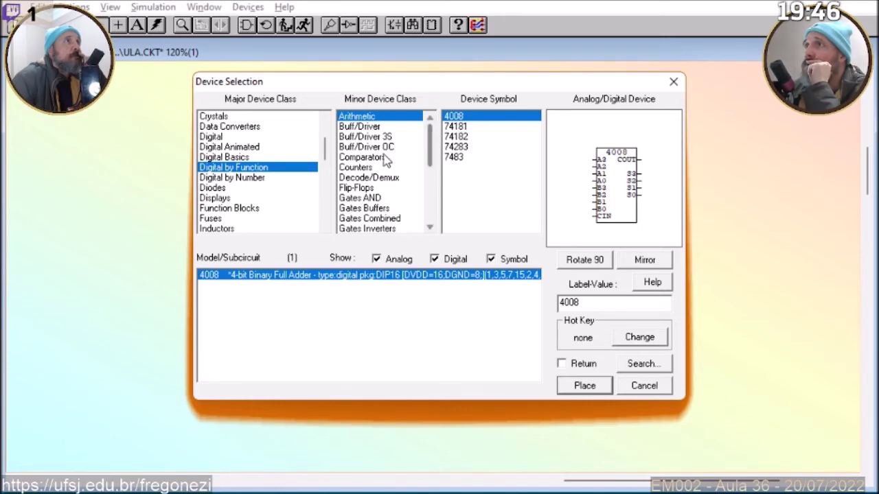
scroll(385, 159, down, 1)
scroll(386, 159, down, 1)
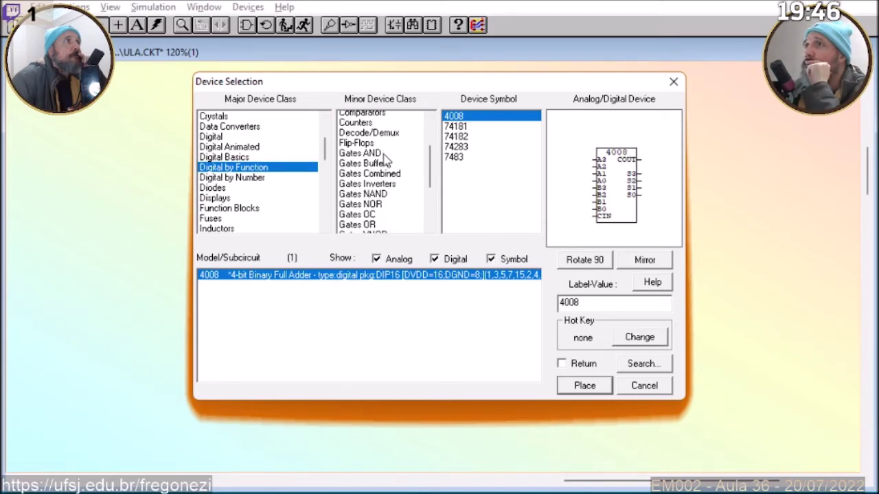
scroll(386, 159, down, 1)
scroll(386, 159, down, 1)
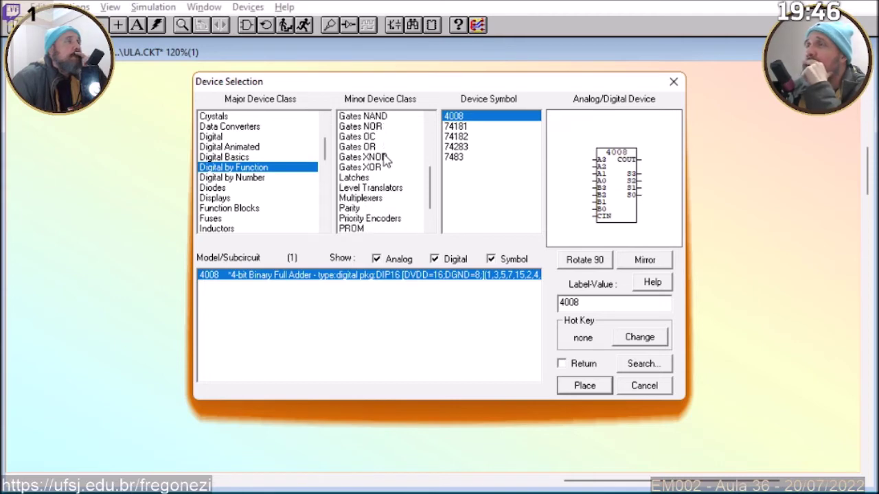
scroll(385, 159, down, 1)
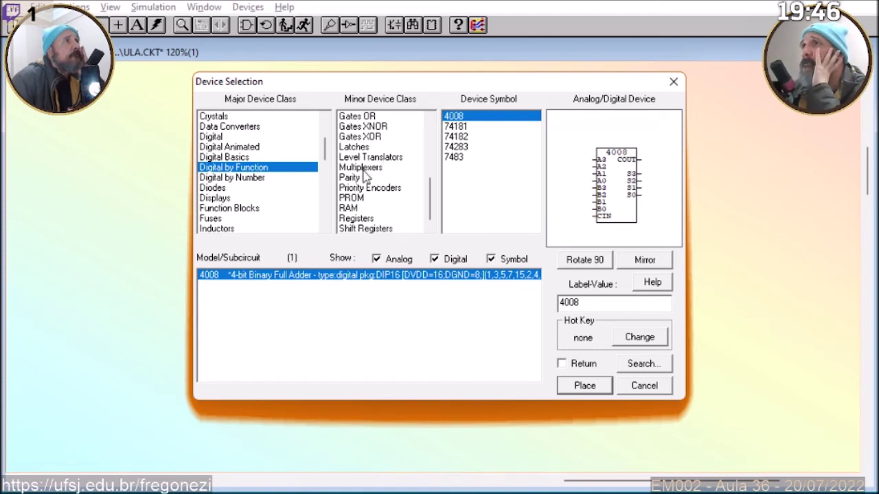
Examine the Buffers/Inverters and Flip-Flops classes of Digital Basics in the device library without placing any device.
click(237, 157)
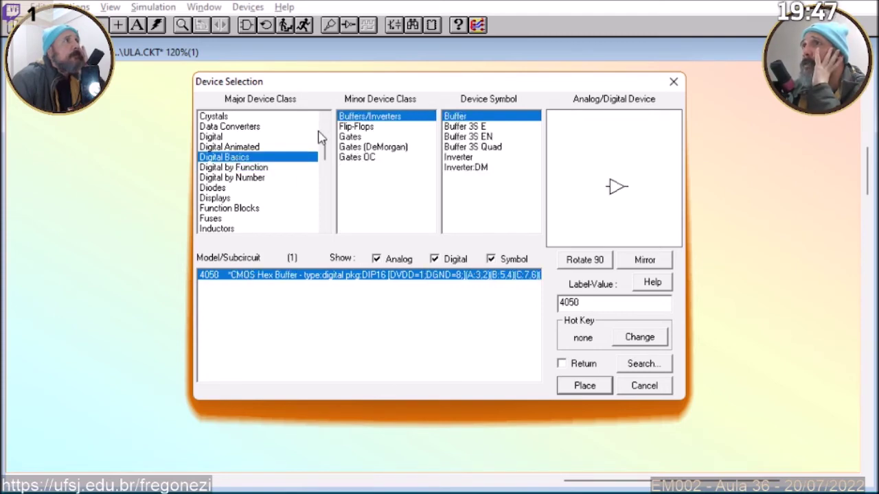
click(347, 128)
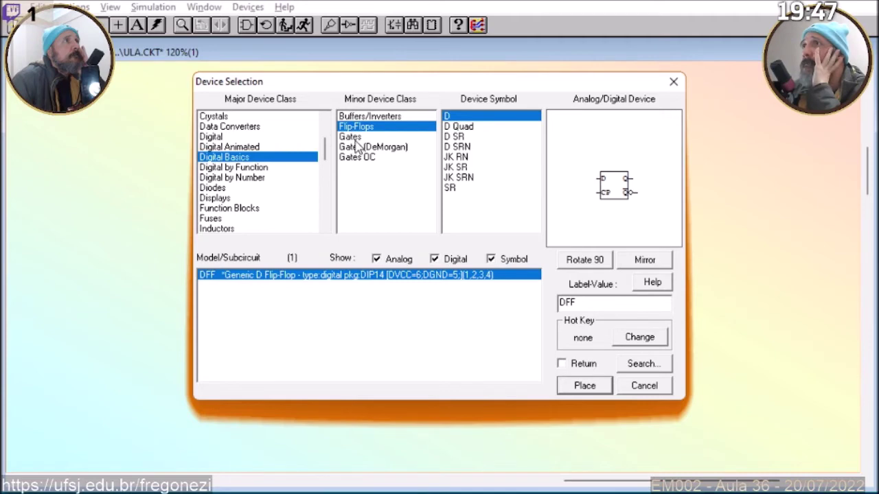
click(352, 117)
click(474, 128)
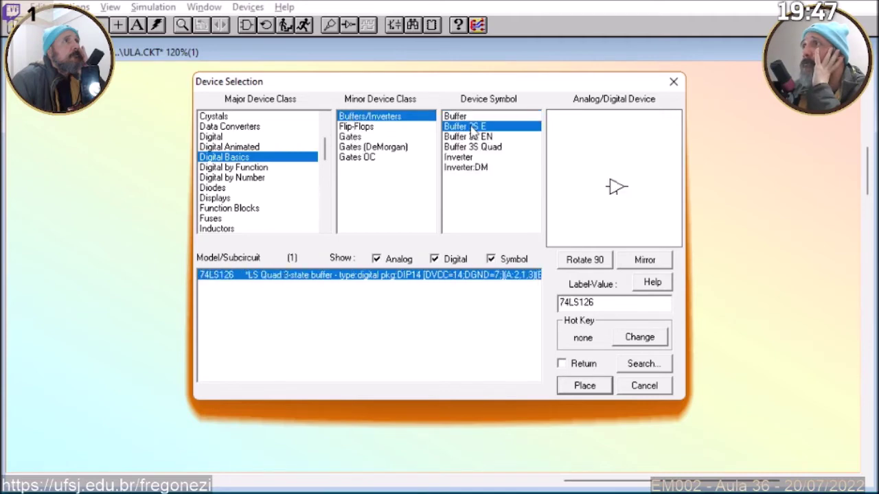
click(471, 137)
click(470, 148)
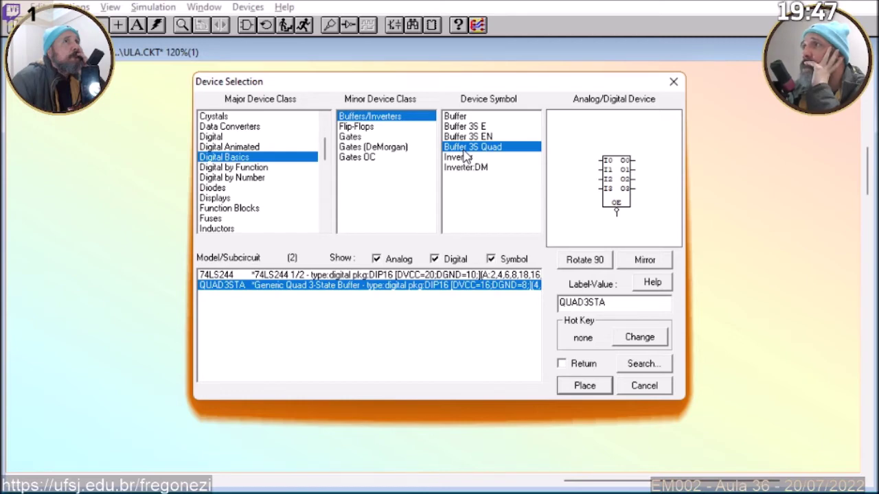
click(452, 158)
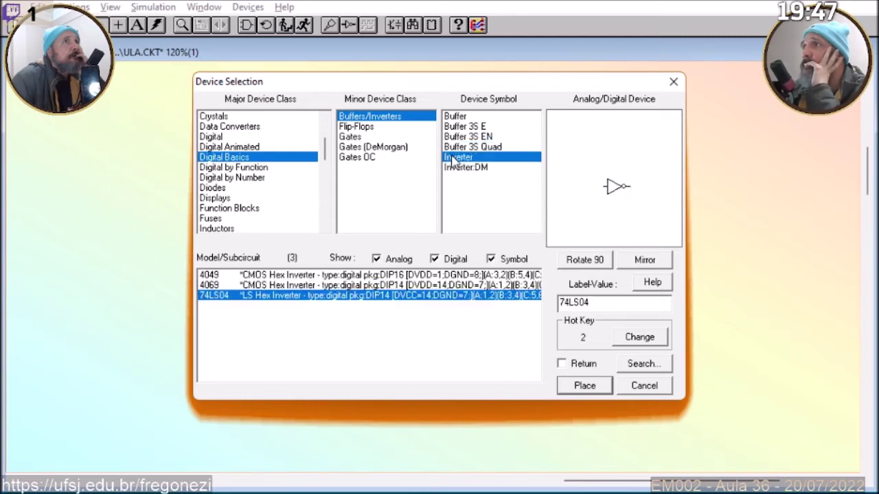
click(460, 170)
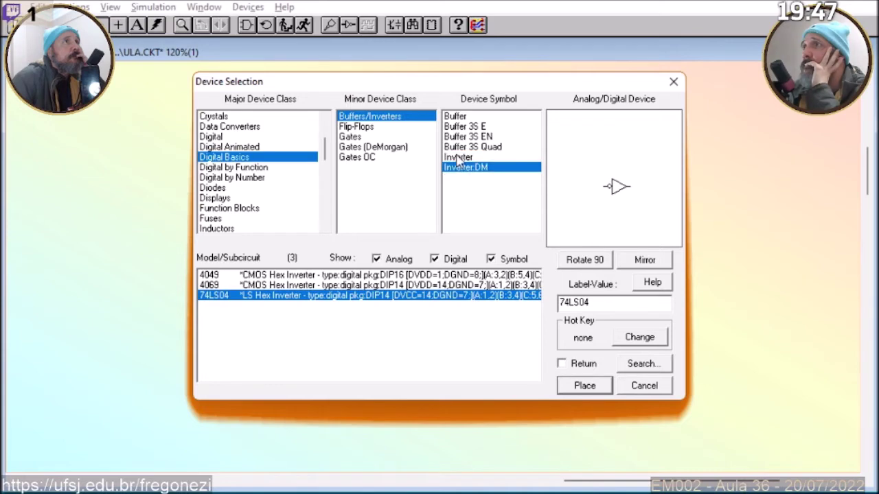
click(456, 158)
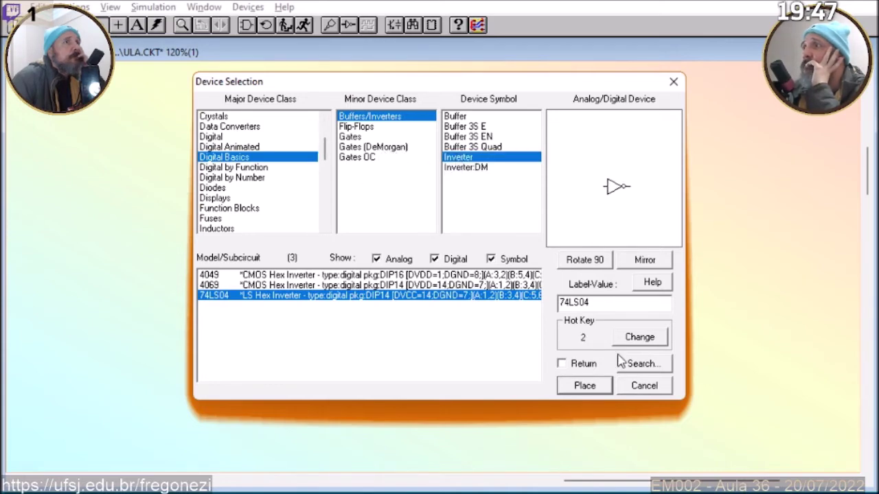
click(643, 386)
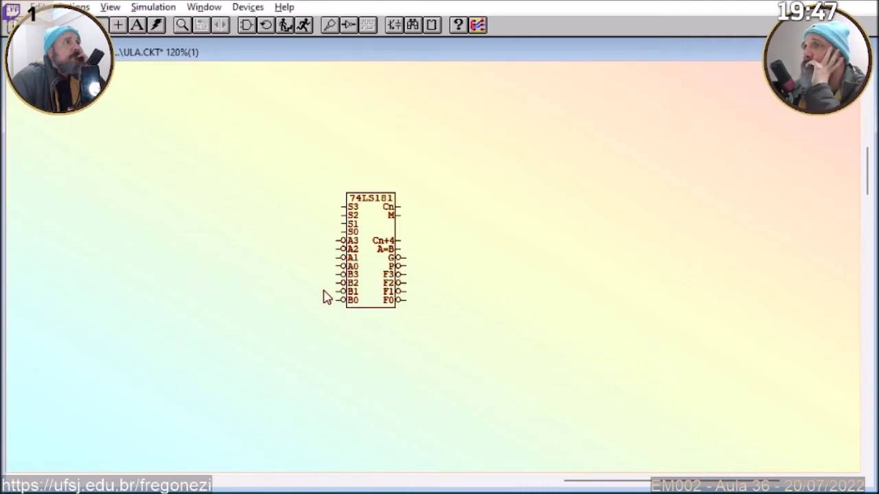
Place two inverters, one directly below the other, in the empty area facing the 74LS181's input pins.
click(181, 25)
click(302, 248)
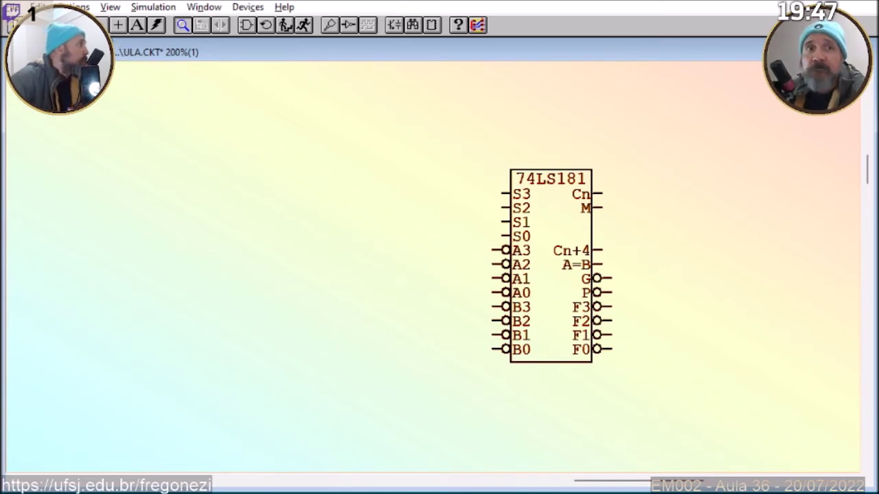
click(99, 26)
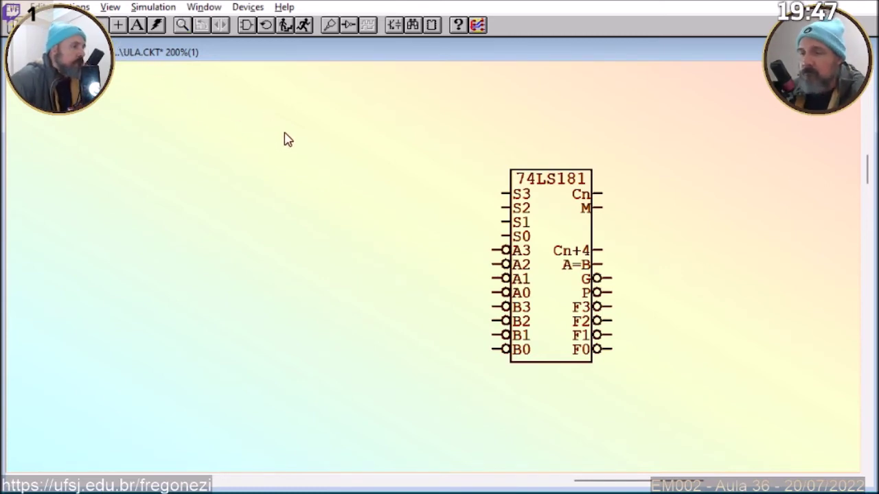
key(i)
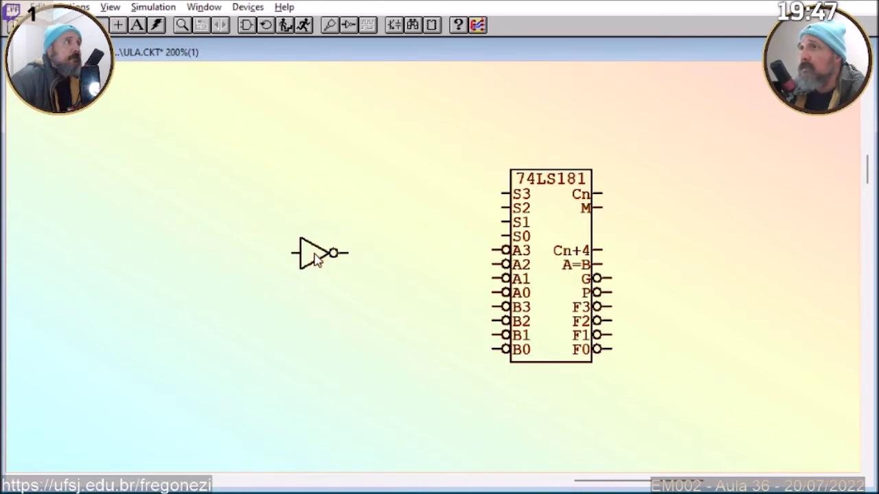
click(316, 259)
key(i)
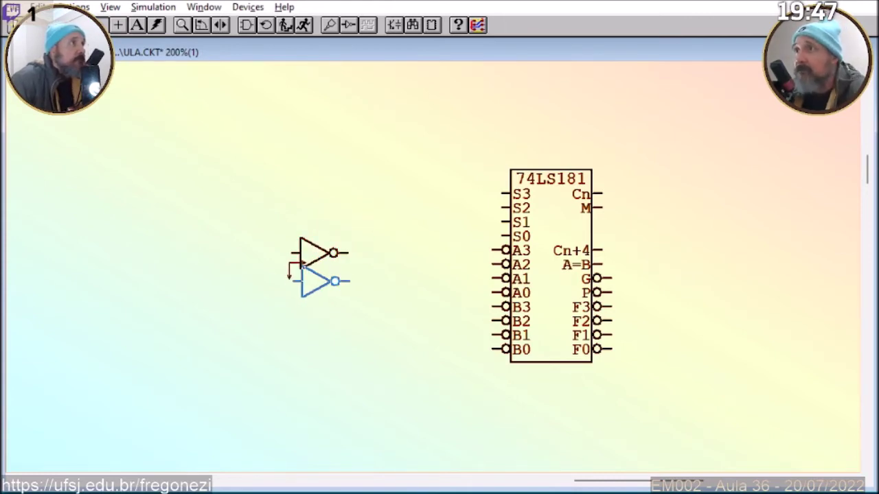
click(288, 280)
Duplicate the pair of inverters and place the copy directly below it to form a column of four.
click(245, 229)
drag(348, 305, 353, 315)
key(ctrl+c)
key(ctrl+v)
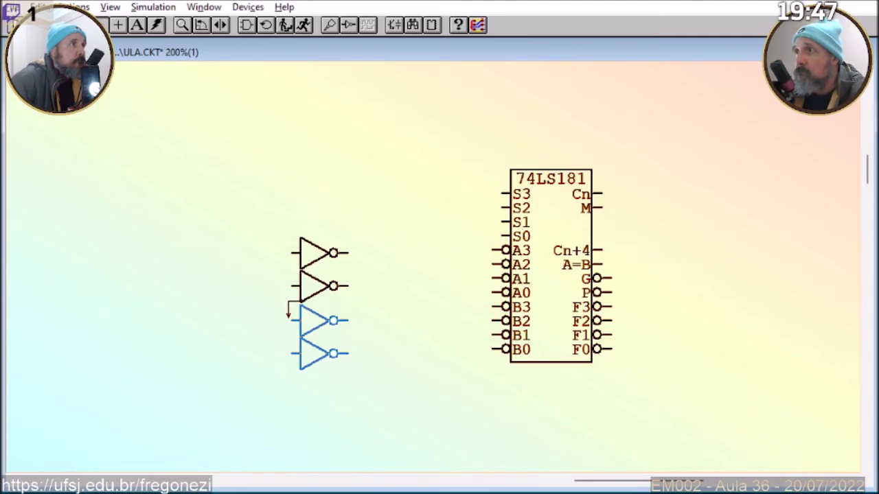
click(289, 315)
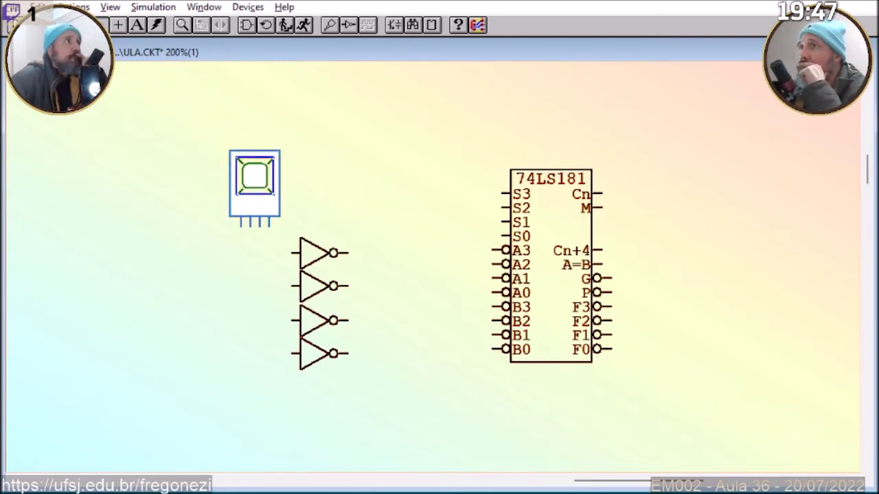
Place a hex key above the inverter column and wire its pins 4, 3, 2 and 1 to the four inverter inputs from top to bottom.
click(250, 183)
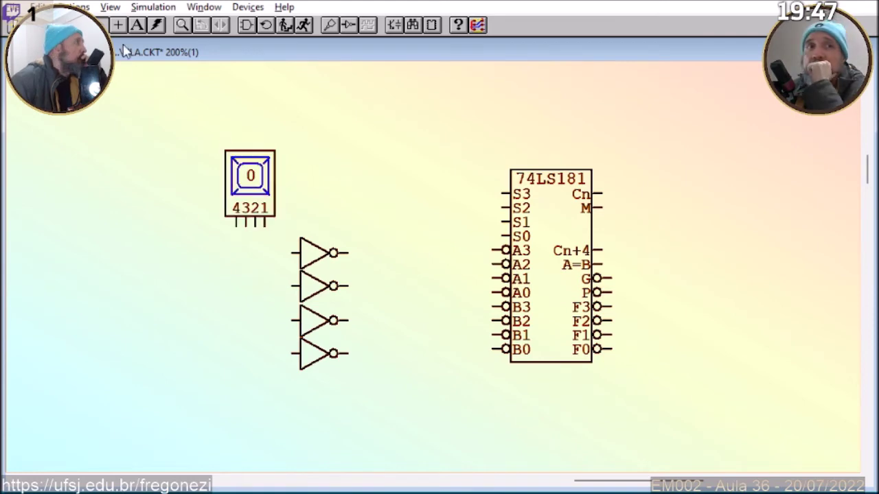
drag(292, 253, 236, 227)
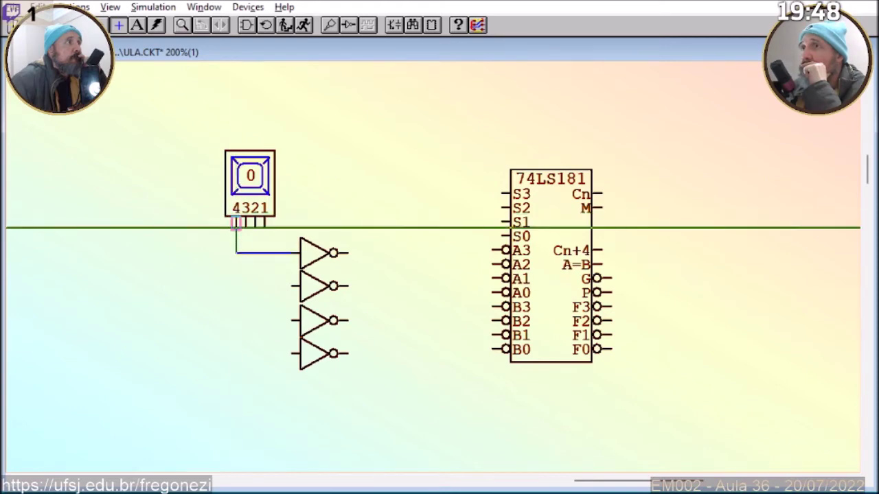
drag(236, 224, 293, 285)
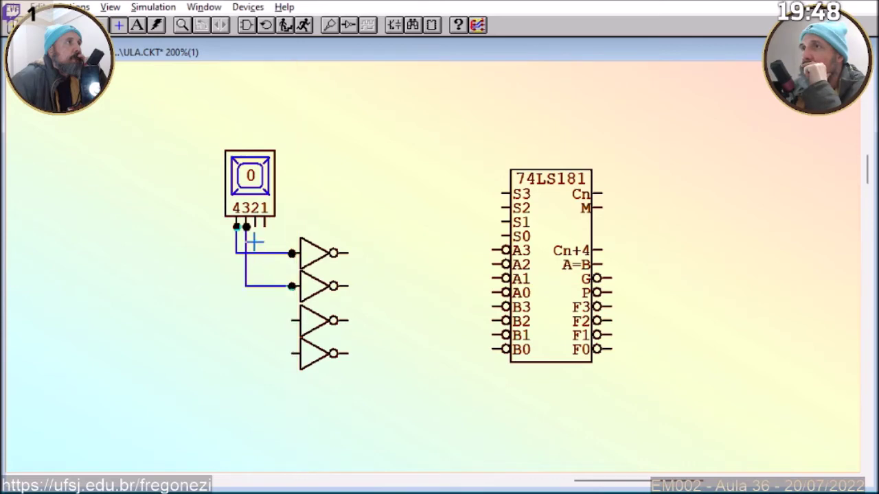
drag(255, 316, 292, 320)
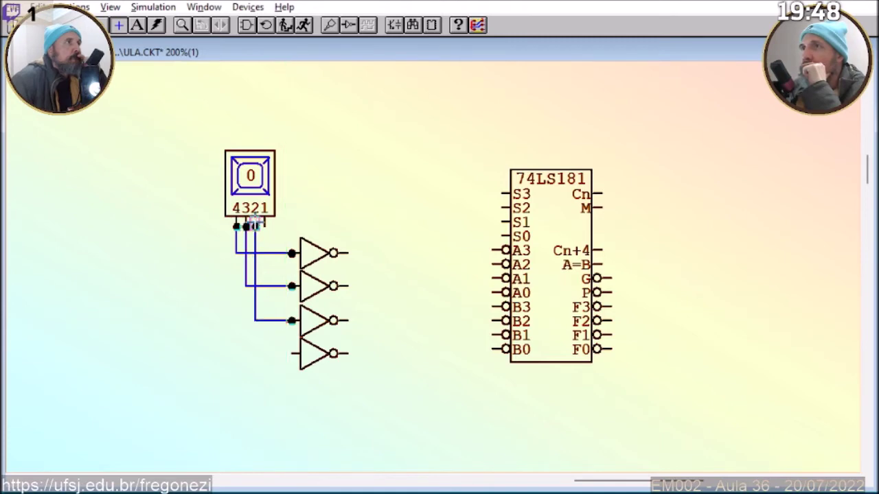
drag(264, 224, 293, 353)
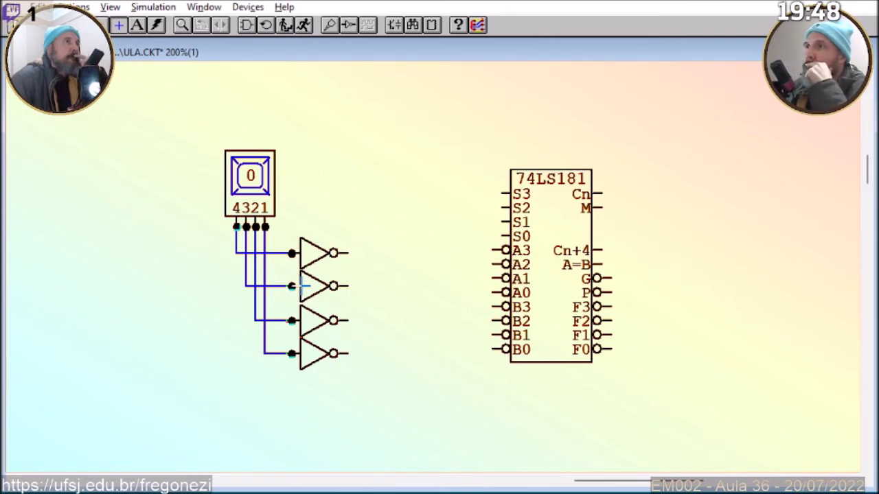
click(100, 24)
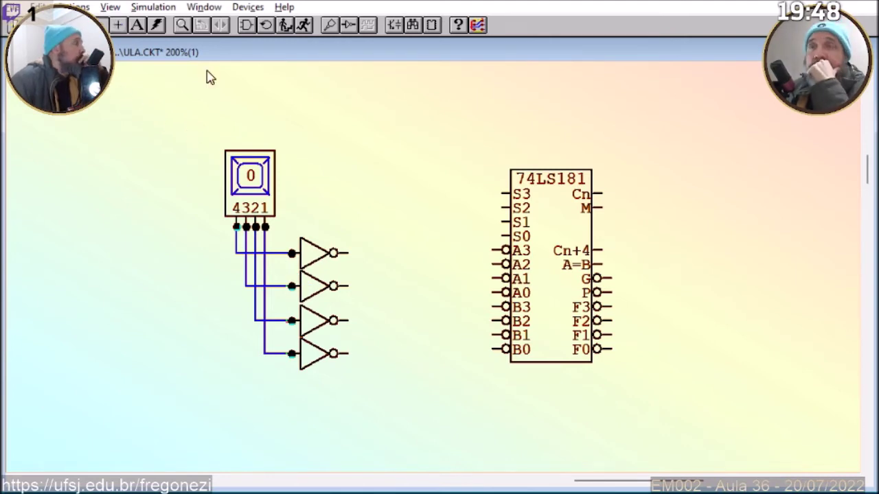
Duplicate the hex key with its wires and four inverters, aligning the copied inverters below the original column.
drag(208, 133, 383, 377)
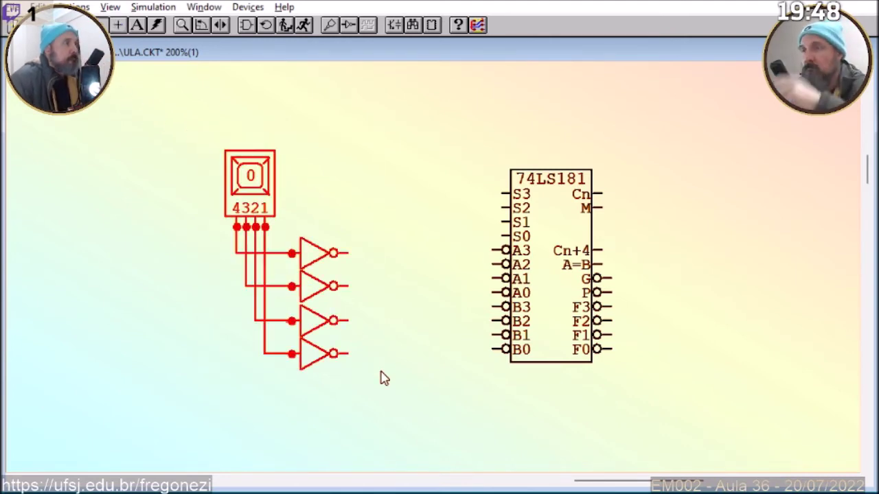
key(ctrl+c)
key(ctrl+v)
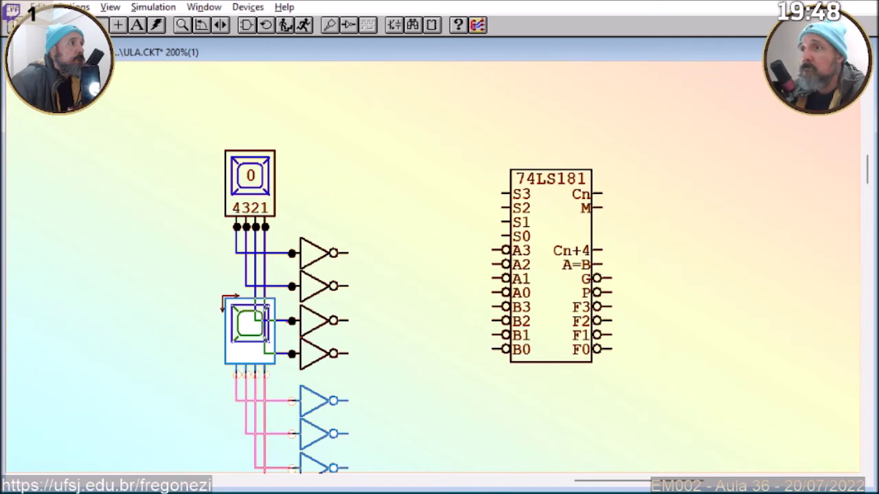
click(223, 302)
Move the copied hex key up beside the first one, level with it.
drag(233, 351, 174, 211)
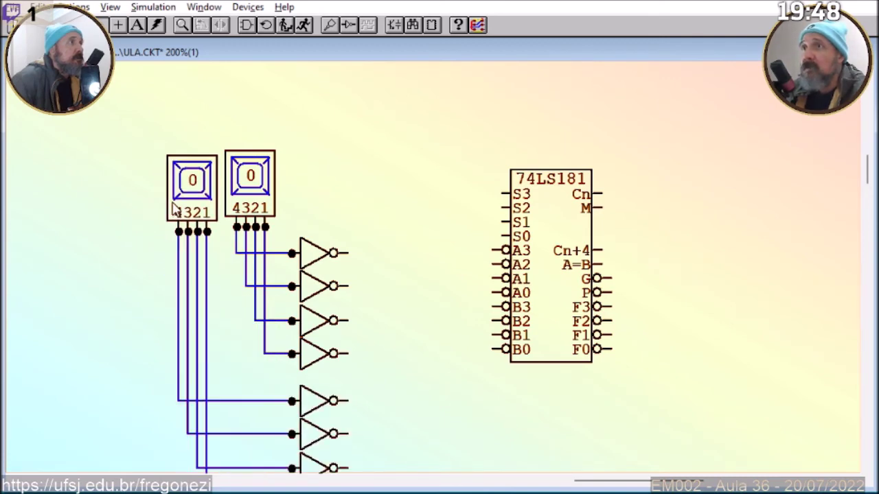
double_click(175, 209)
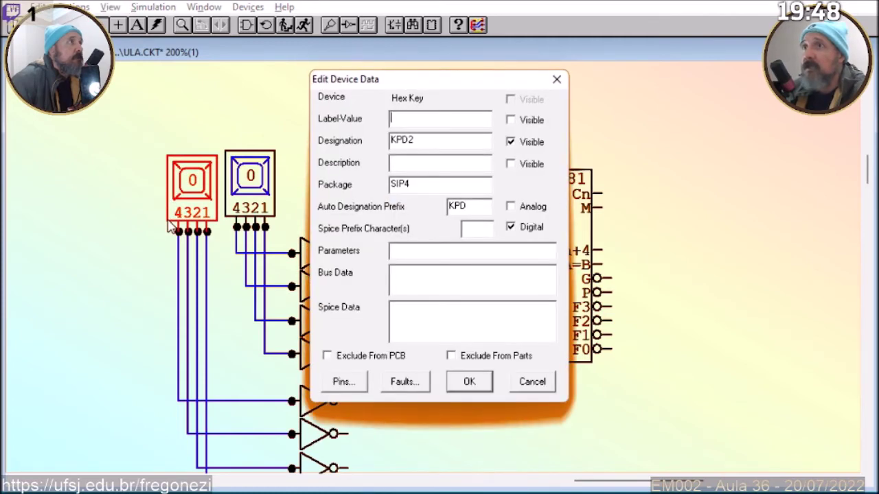
key(Escape)
drag(169, 224, 171, 223)
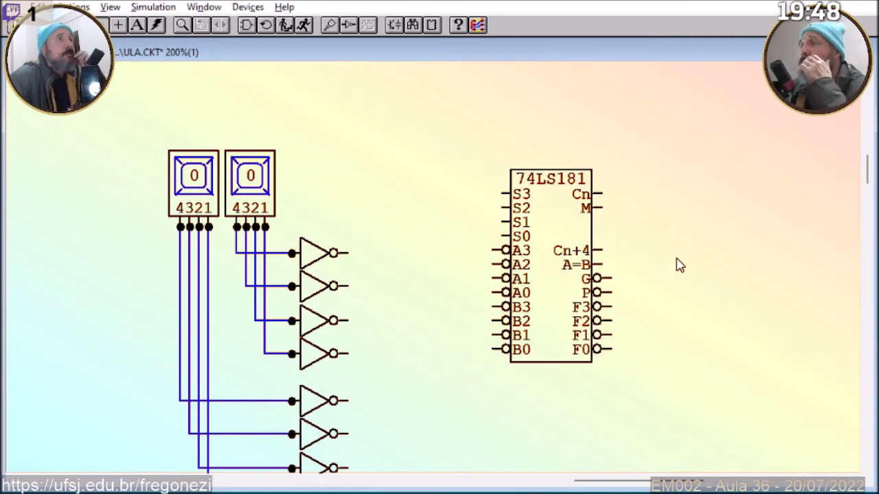
Move the 74LS181 closer to the two inverter columns, level with the middle of their outputs.
click(864, 181)
drag(864, 177, 865, 190)
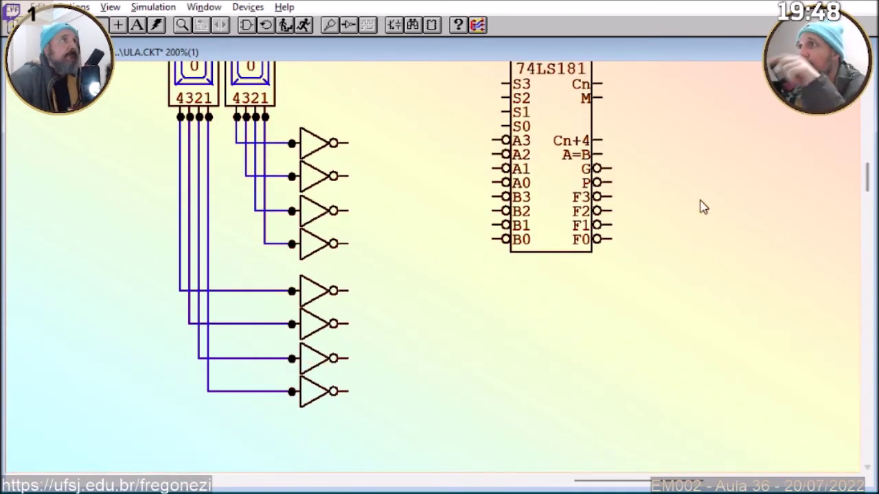
drag(550, 186, 499, 296)
click(500, 295)
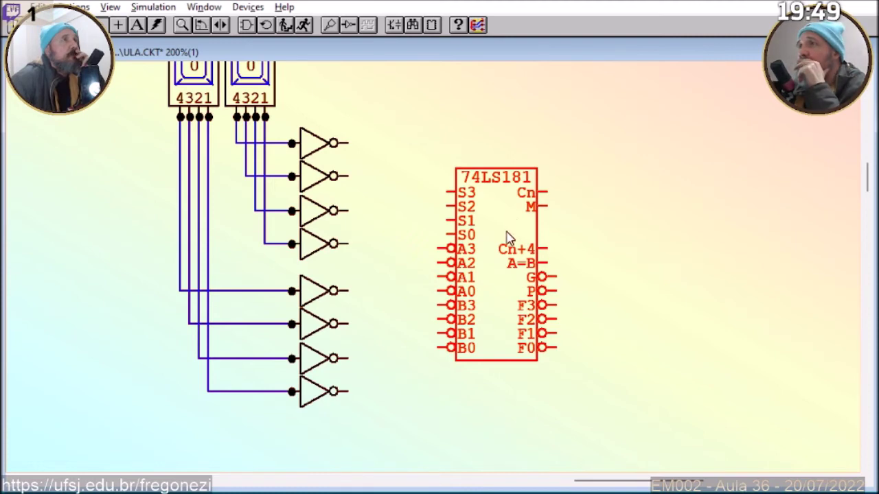
drag(508, 237, 515, 233)
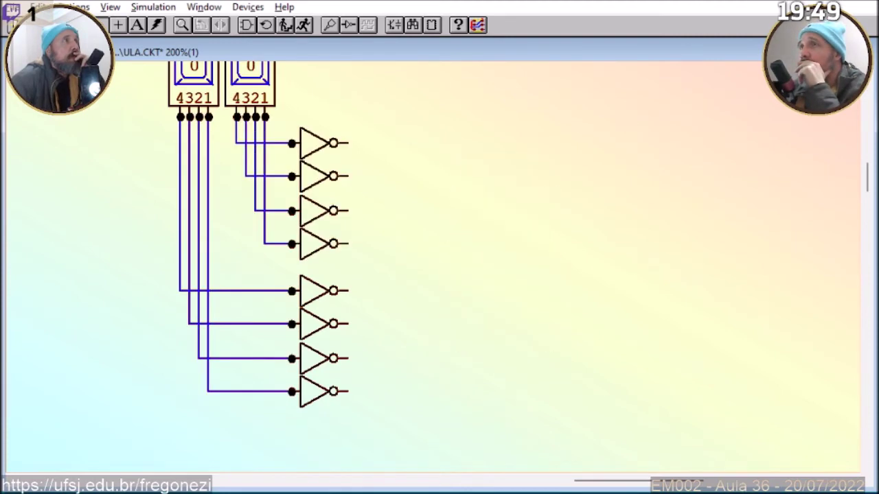
Duplicate a hex key and place the unwired copy above the 74LS181, level with the two existing keys.
click(254, 103)
key(ctrl+d)
scroll(360, 65, up, 4)
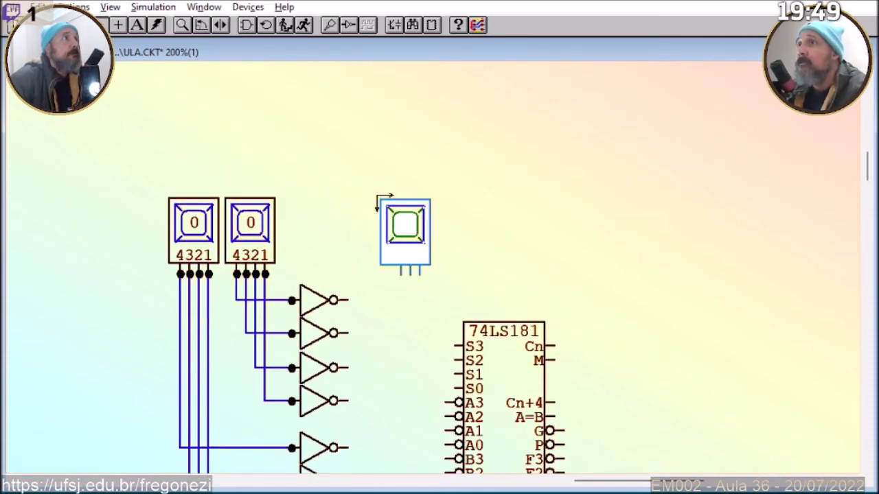
click(382, 200)
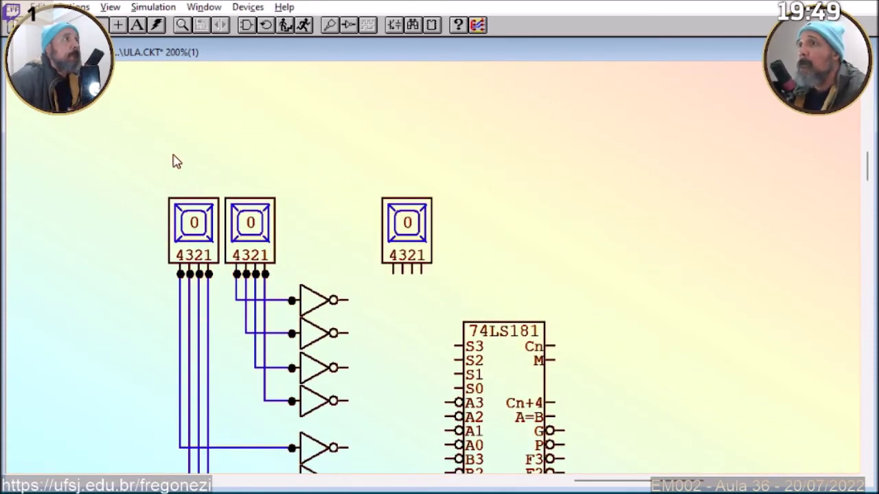
Reposition the 74LS181 and the third hex key so the key sits just above and left of the chip's S inputs.
drag(409, 255, 413, 224)
drag(503, 384, 468, 329)
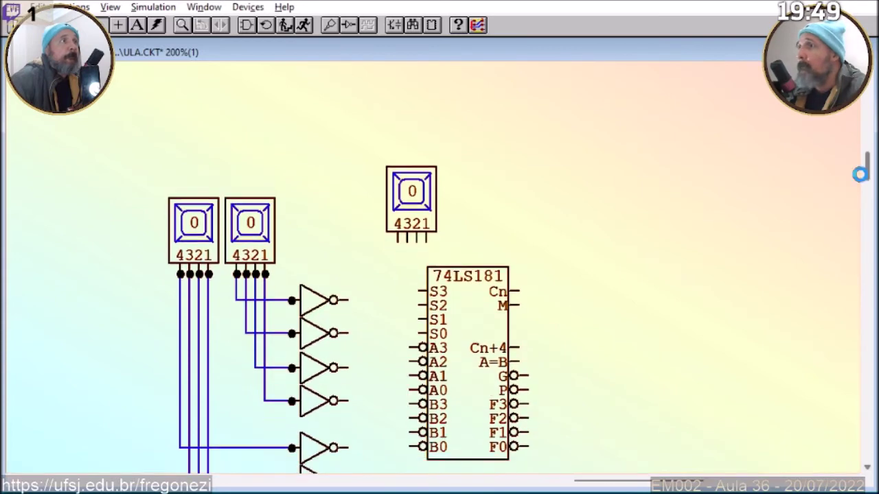
scroll(869, 180, down, 3)
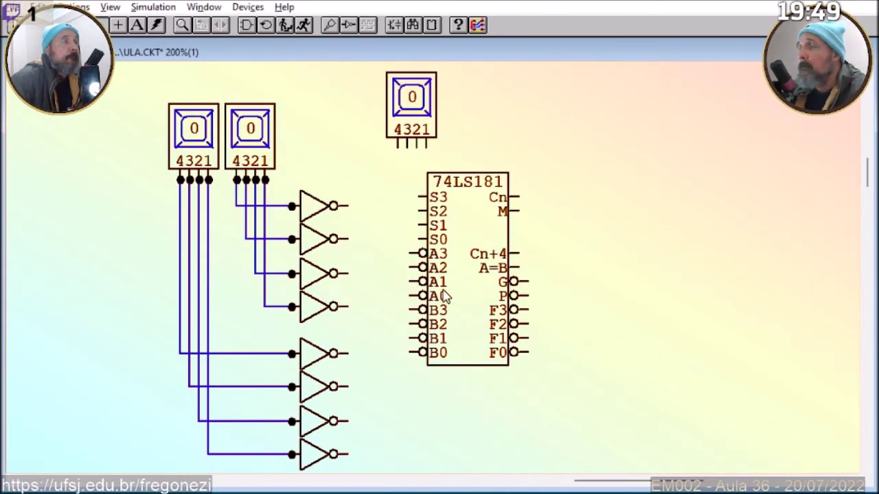
mouse_move(445, 296)
mouse_down()
mouse_move(479, 297)
mouse_move(484, 274)
mouse_move(489, 317)
mouse_move(462, 307)
mouse_up()
drag(417, 156, 442, 229)
drag(436, 171, 438, 180)
Wire pins 4, 3, 2 and 1 of the third hex key to inputs S3, S2, S1 and S0 of the 74LS181.
click(118, 25)
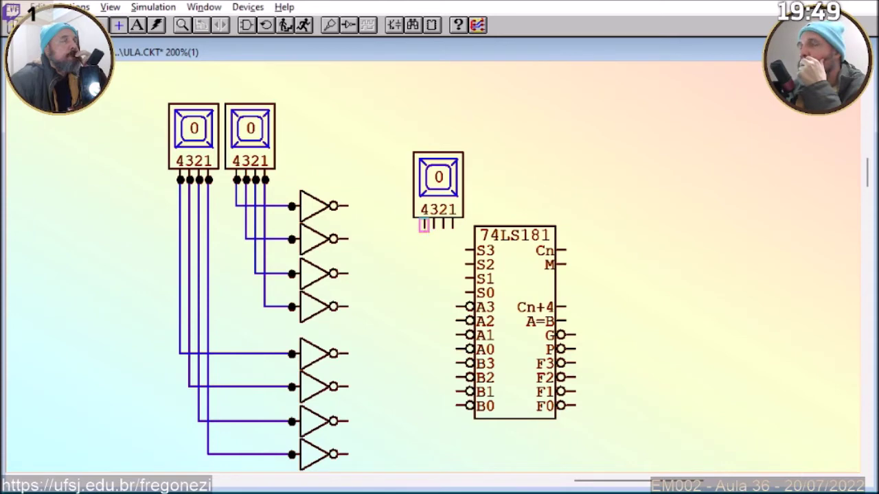
drag(425, 246, 433, 266)
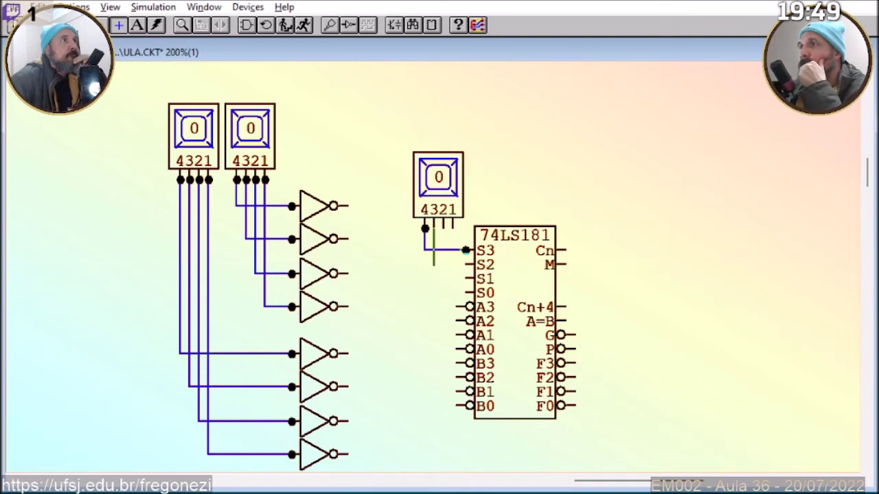
drag(434, 266, 466, 278)
drag(453, 231, 466, 293)
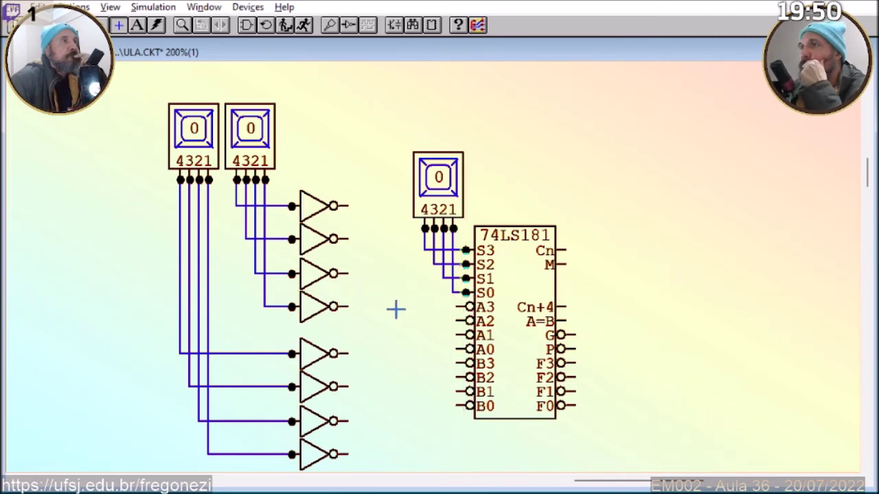
Wire the outputs of the lower four inverters, from bottom to top, to inputs B0, B1, B2 and B3 of the 74LS181.
drag(351, 453, 457, 392)
drag(349, 387, 456, 378)
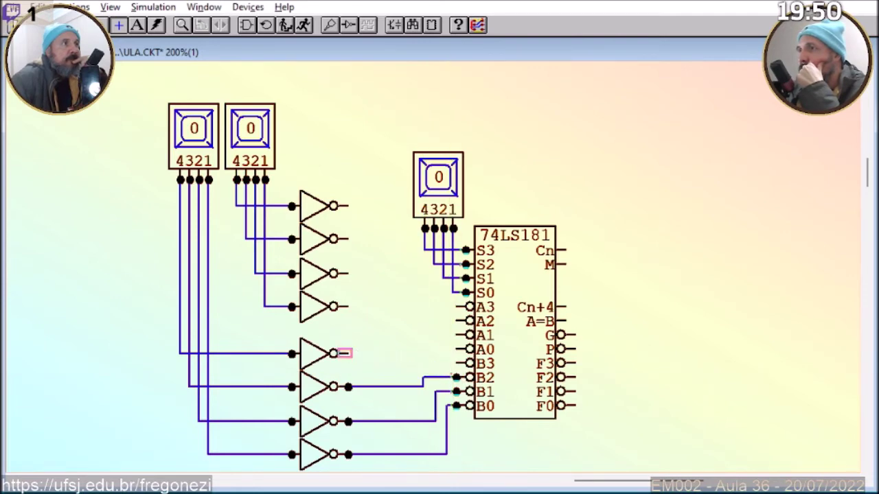
drag(348, 353, 372, 353)
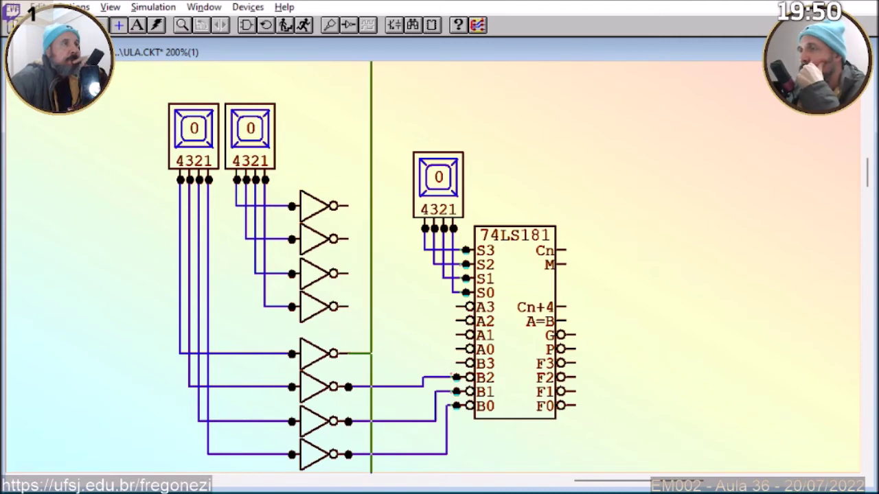
drag(372, 353, 456, 363)
Wire the outputs of the upper four inverters, from bottom to top, to inputs A0, A1, A2 and A3 of the 74LS181.
mouse_move(364, 306)
mouse_down()
mouse_move(380, 306)
mouse_move(381, 352)
mouse_move(455, 350)
mouse_up()
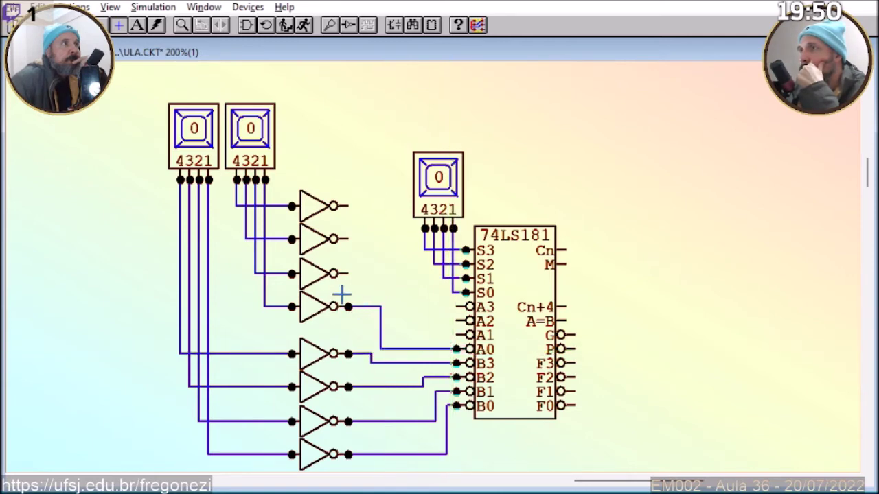
drag(347, 273, 453, 335)
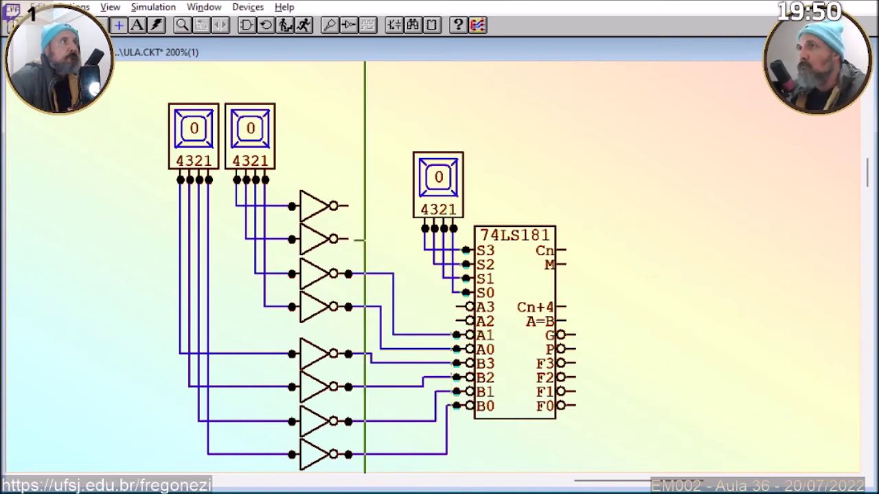
drag(347, 239, 404, 239)
drag(404, 305, 456, 321)
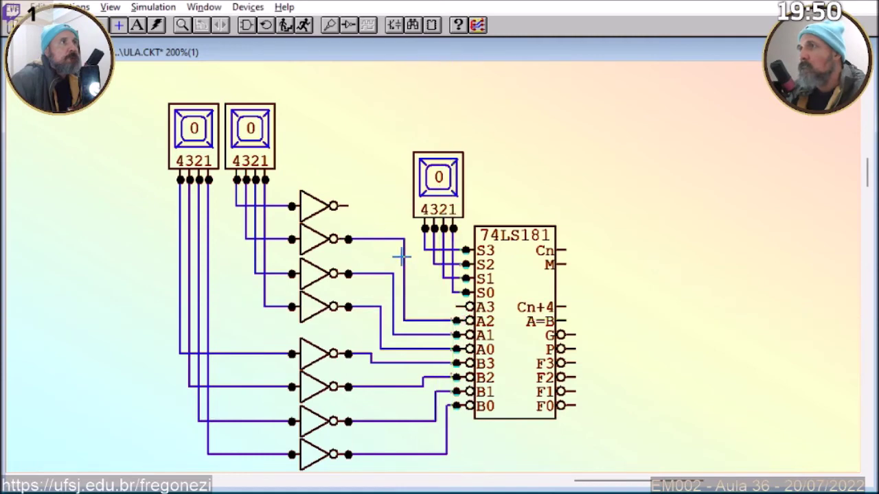
drag(407, 204, 469, 307)
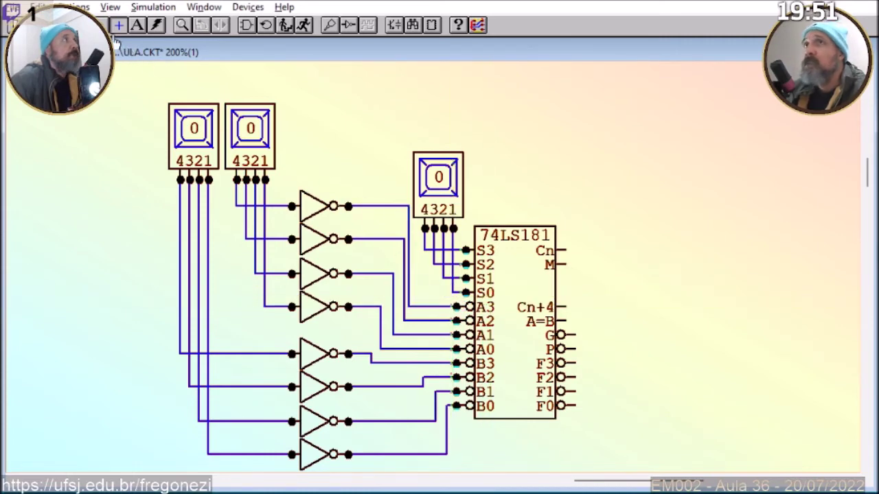
Shift the vertical segments of the A0 to A3 wires so they are evenly spaced.
click(377, 341)
mouse_move(393, 328)
mouse_down()
mouse_move(385, 328)
mouse_move(392, 316)
mouse_up()
click(404, 316)
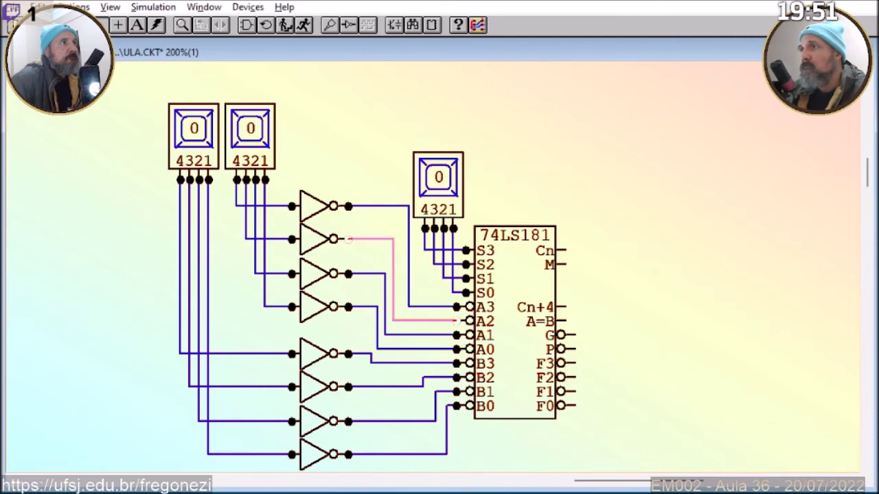
drag(409, 304, 402, 309)
click(700, 323)
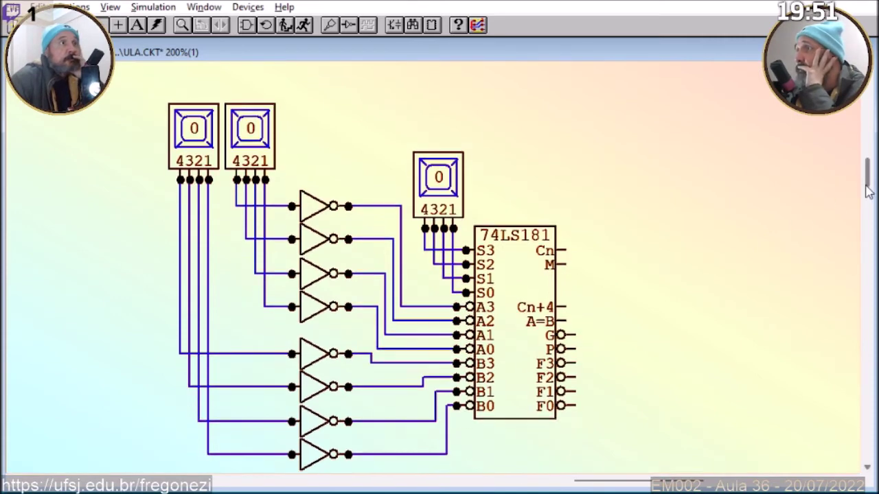
Place a four-pin hex display to the right of the 74LS181.
scroll(858, 194, down, 3)
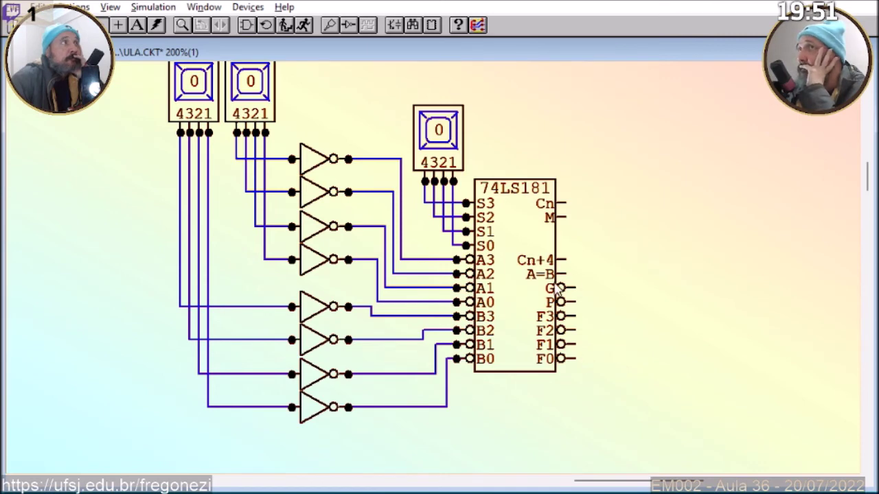
key(ctrl+v)
drag(611, 226, 707, 225)
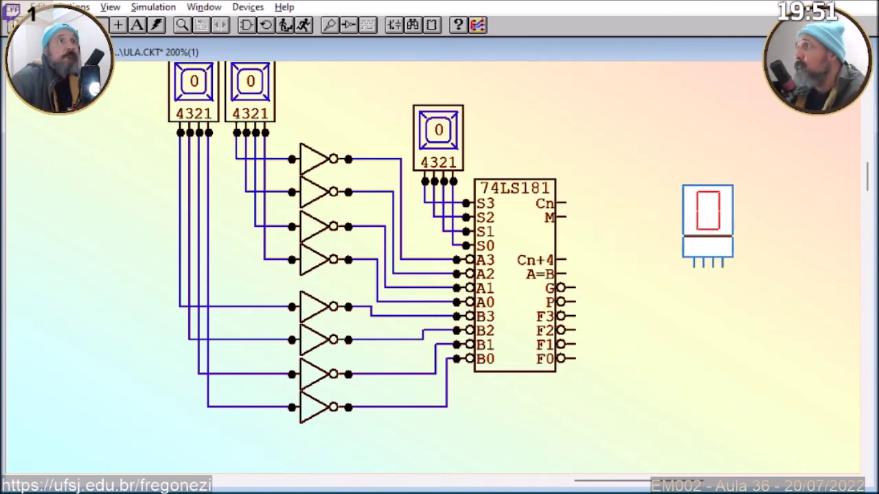
key(Escape)
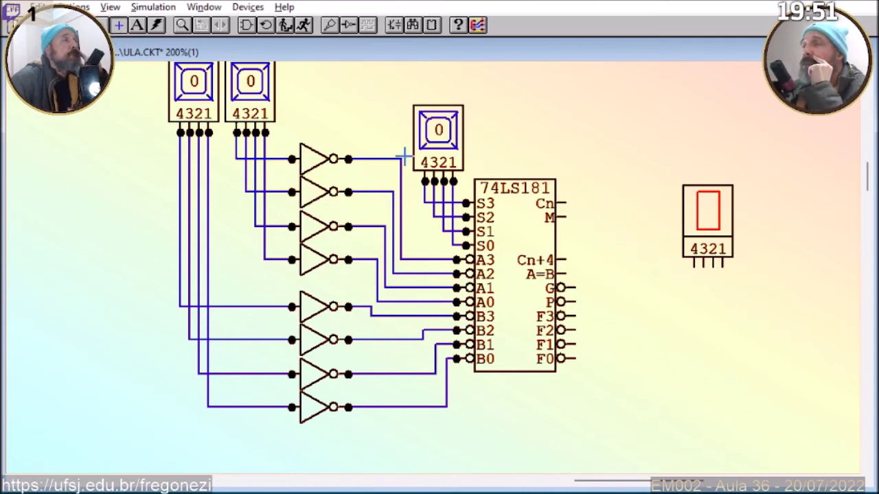
click(117, 27)
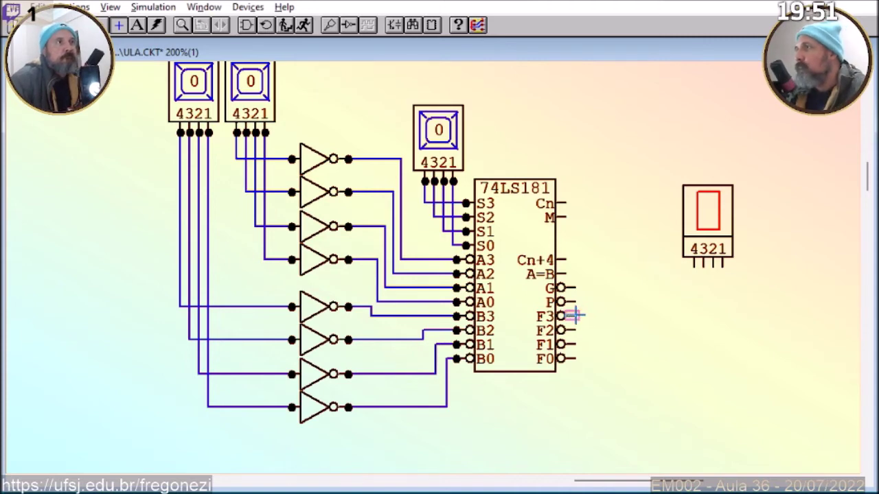
key(Escape)
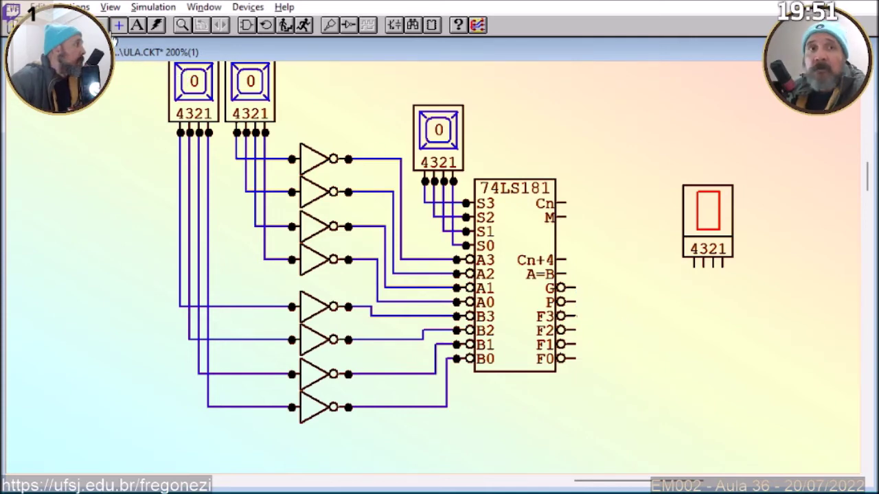
drag(292, 110, 338, 276)
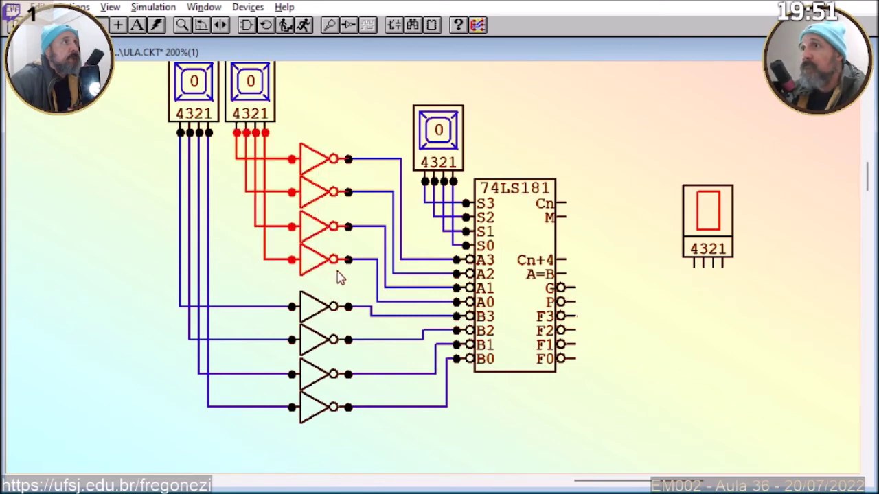
click(306, 126)
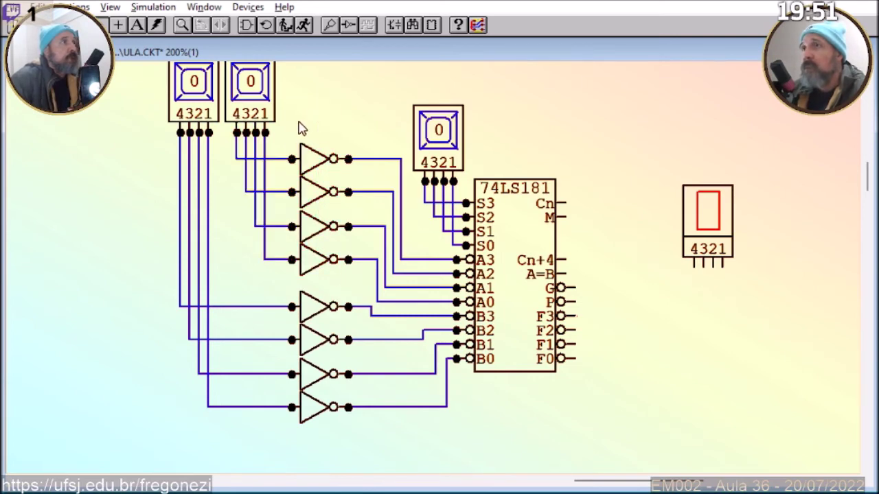
Copy the upper four inverters to the right of the 74LS181's F outputs and move the hex display above and right of the copies.
drag(322, 248, 334, 276)
key(ctrl+c)
key(ctrl+v)
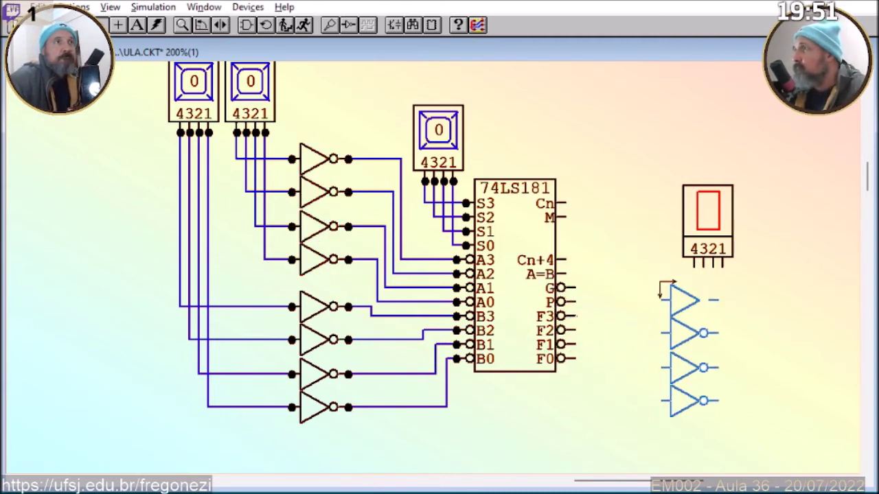
click(666, 273)
mouse_move(707, 227)
mouse_down()
mouse_move(765, 245)
mouse_move(751, 246)
mouse_up()
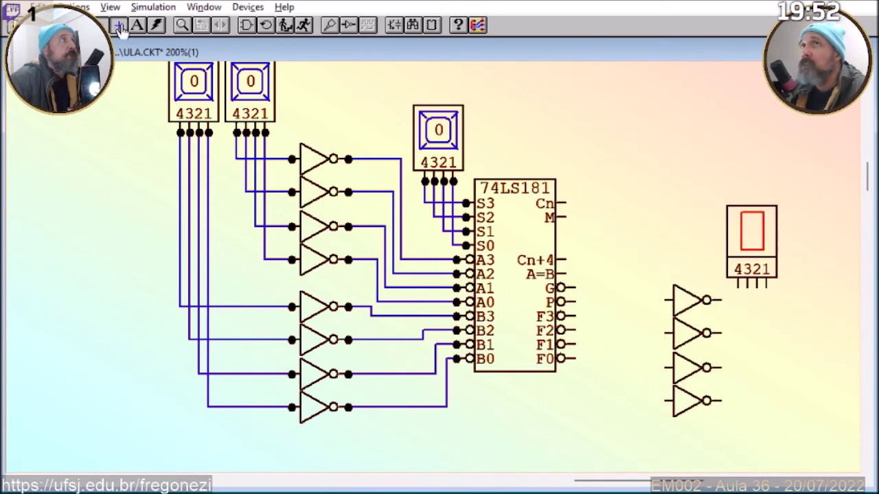
Wire the four new inverters' outputs, from top to bottom, to pins 4, 3, 2 and 1 of the hex display.
click(118, 28)
drag(717, 300, 736, 287)
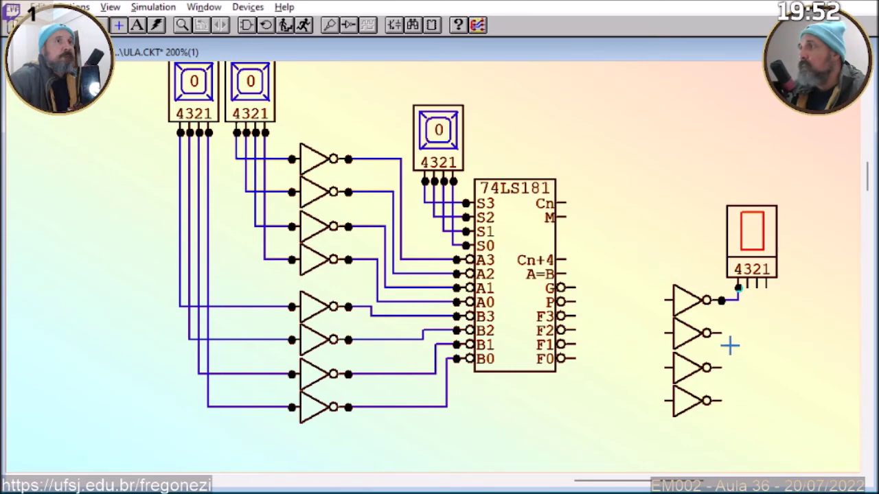
drag(722, 333, 747, 290)
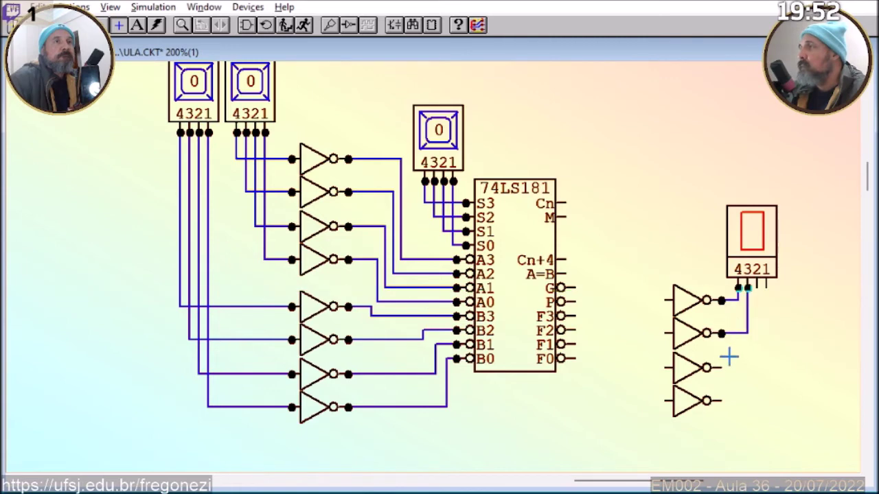
drag(721, 368, 756, 289)
drag(721, 398, 766, 288)
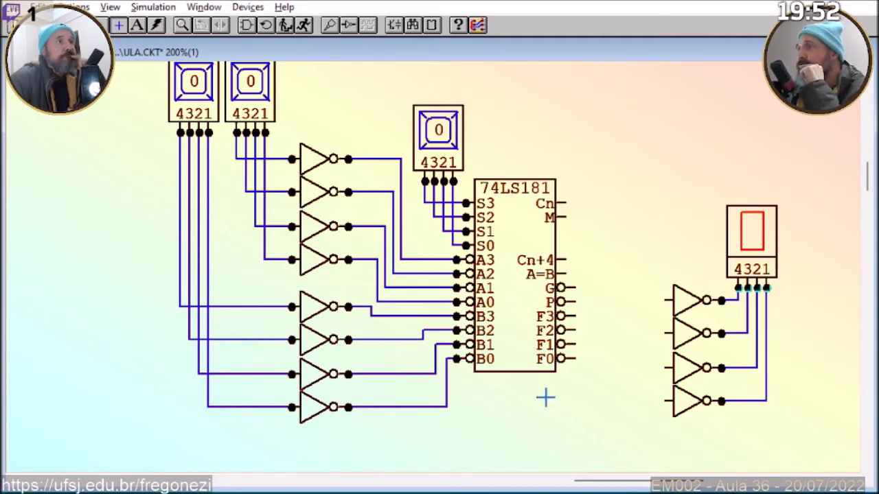
Wire outputs F0, F1, F2 and F3 of the 74LS181 to the inputs of the display's inverters, from bottom to top.
drag(572, 358, 663, 400)
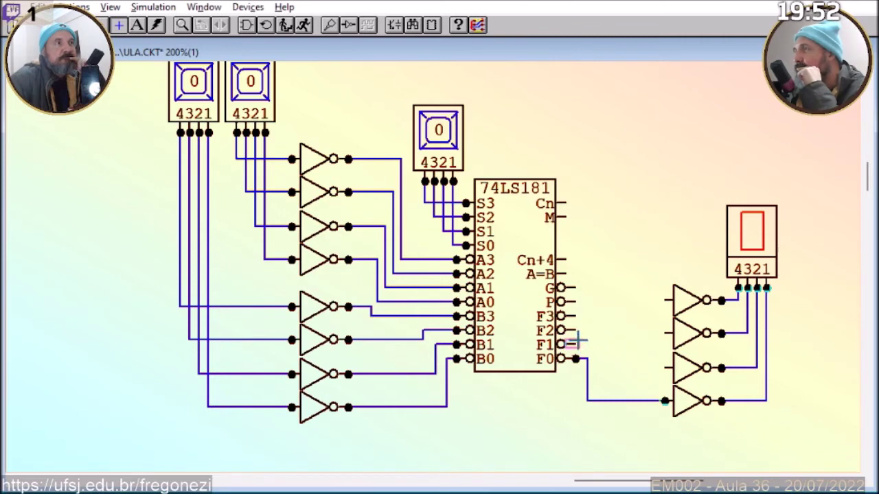
mouse_move(574, 343)
mouse_down()
mouse_move(600, 344)
mouse_move(600, 368)
mouse_move(664, 368)
mouse_up()
drag(575, 330, 665, 334)
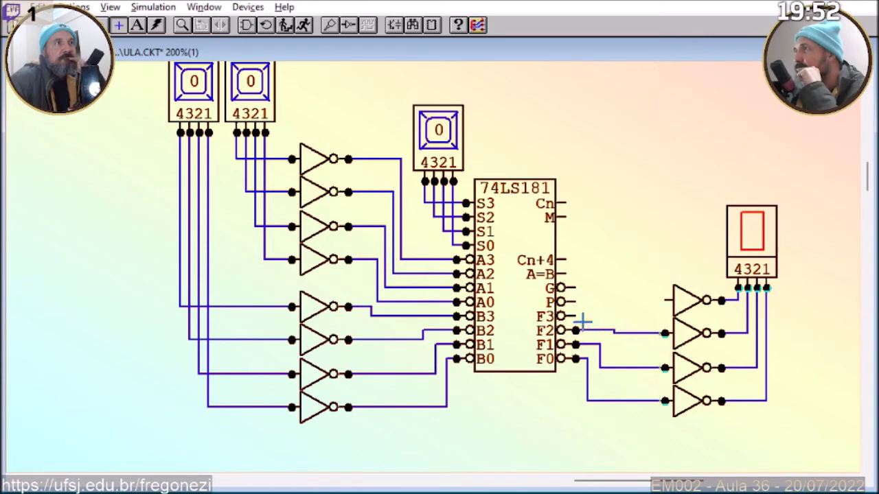
drag(575, 315, 664, 300)
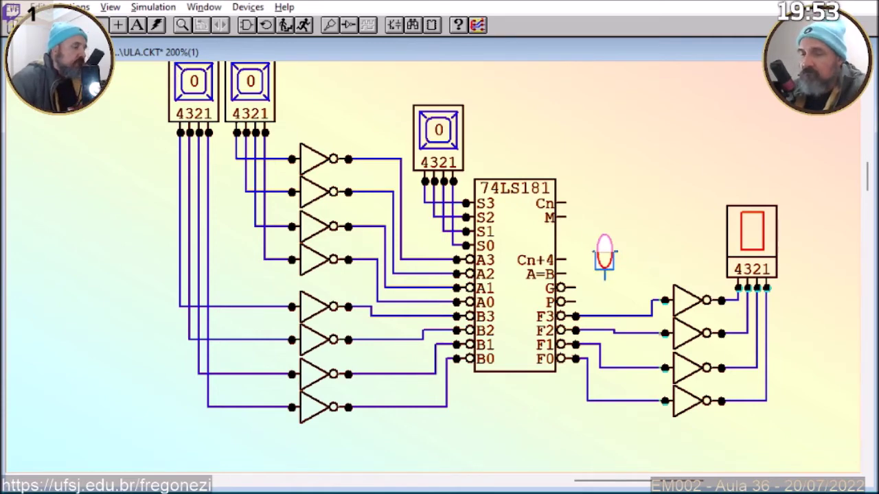
Rotate a logic display to horizontal and attach it to the Cn+4 output of the 74LS181.
right_click(605, 257)
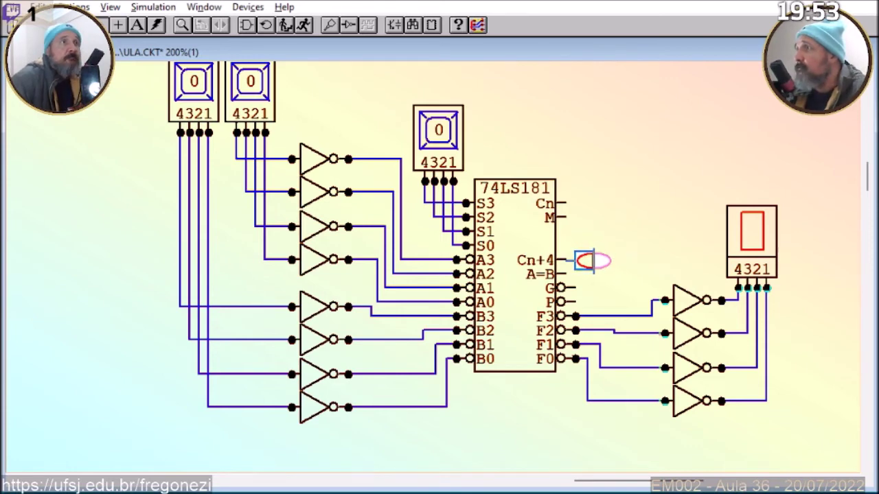
click(585, 260)
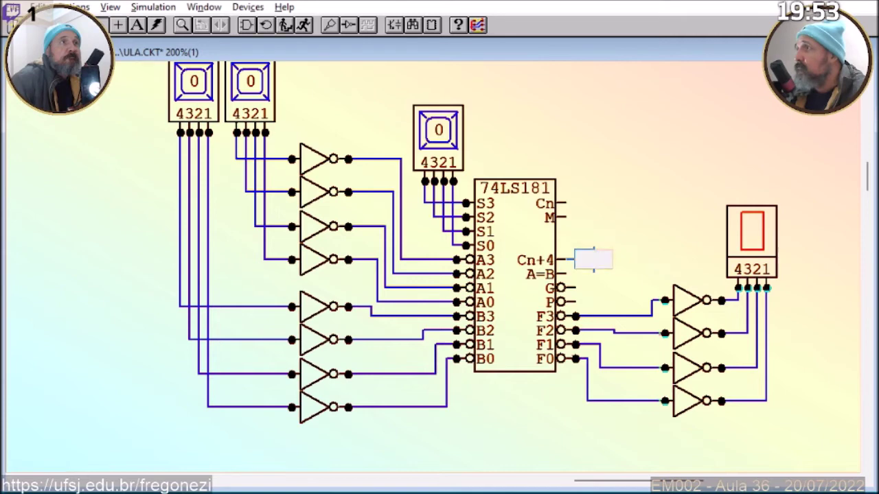
Set the colour of the logic display attached to the Cn+4 output to magenta.
double_click(591, 266)
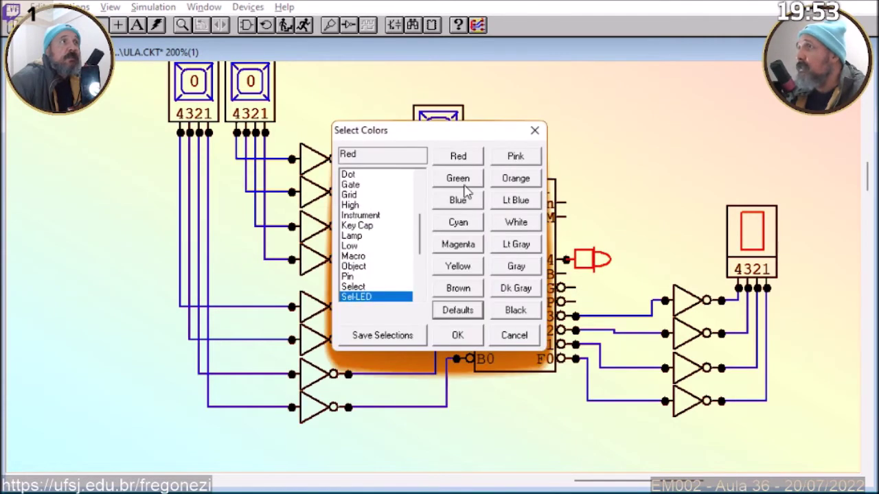
click(455, 245)
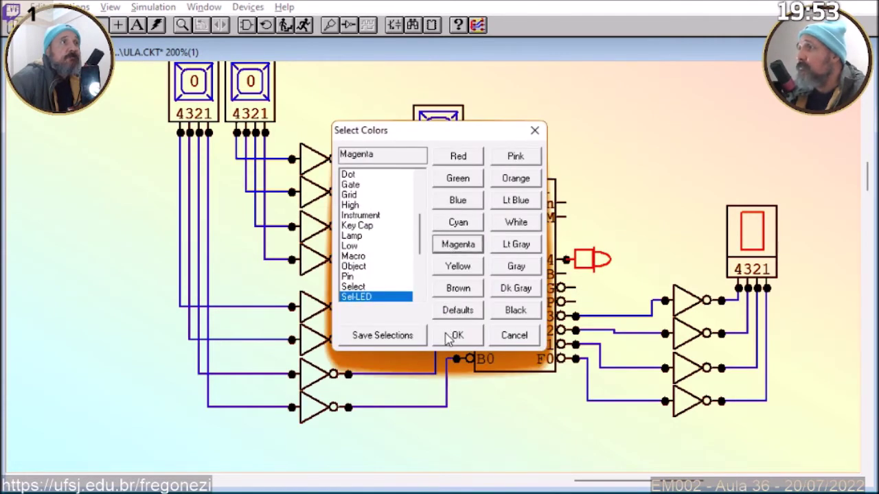
click(452, 335)
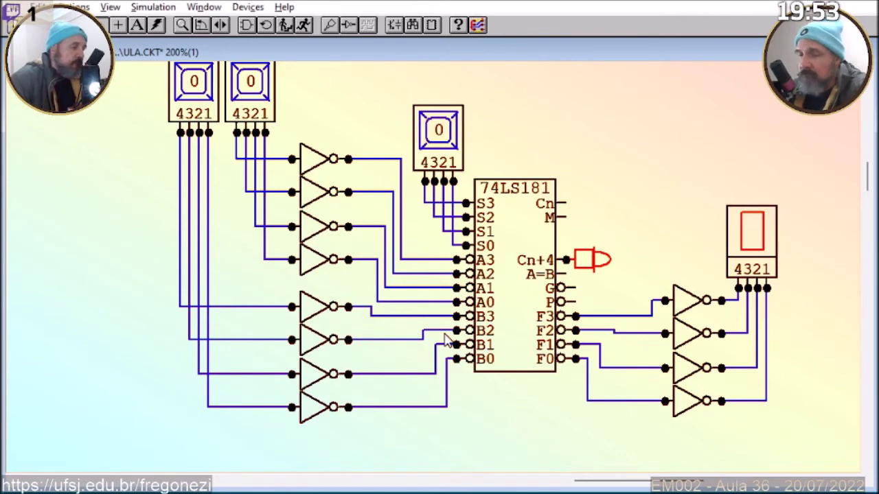
Attach copies of the magenta logic display to the A=B, Cn and M pins of the 74LS181 and save the circuit.
key(ctrl+d)
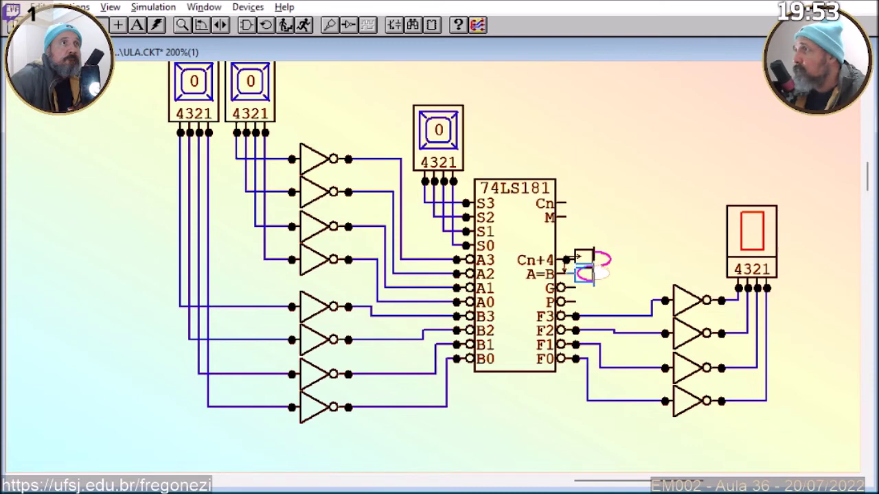
click(584, 273)
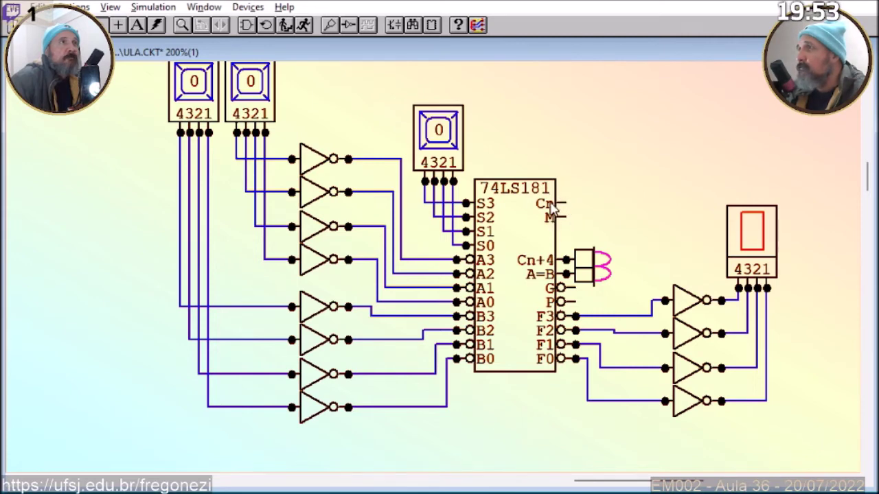
click(583, 274)
drag(582, 275, 571, 253)
drag(549, 221, 563, 186)
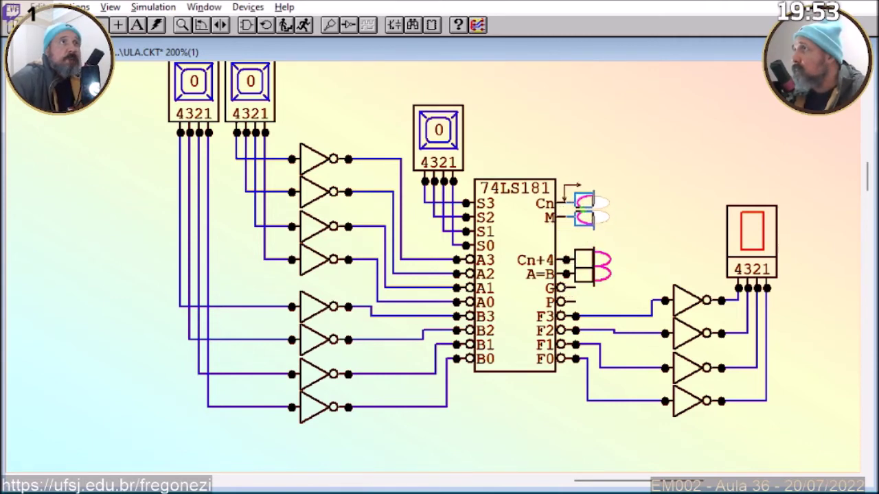
click(564, 186)
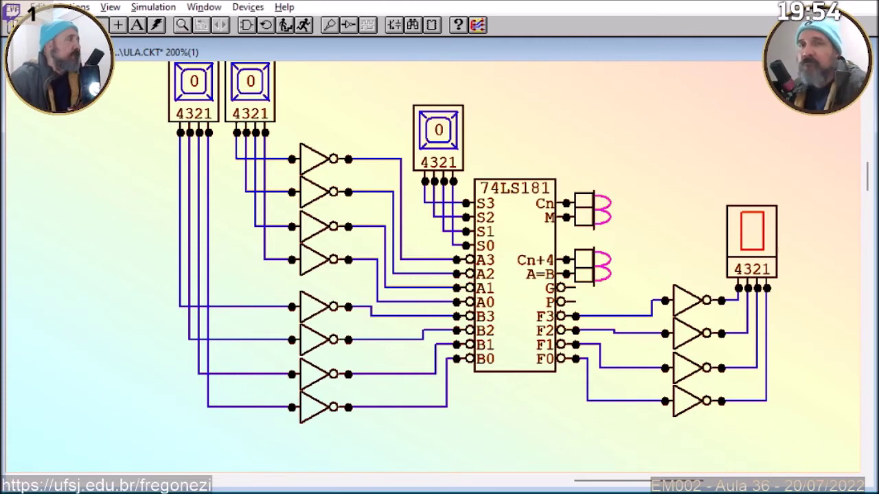
key(ctrl+s)
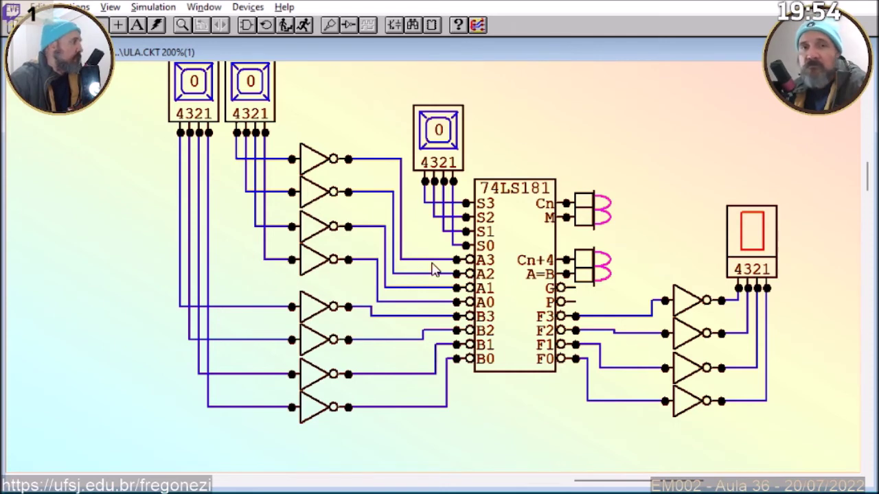
Switch to the Firefox window with the 74LS181 datasheet, moving the ASCII table window aside, and maximize it.
mouse_move(401, 491)
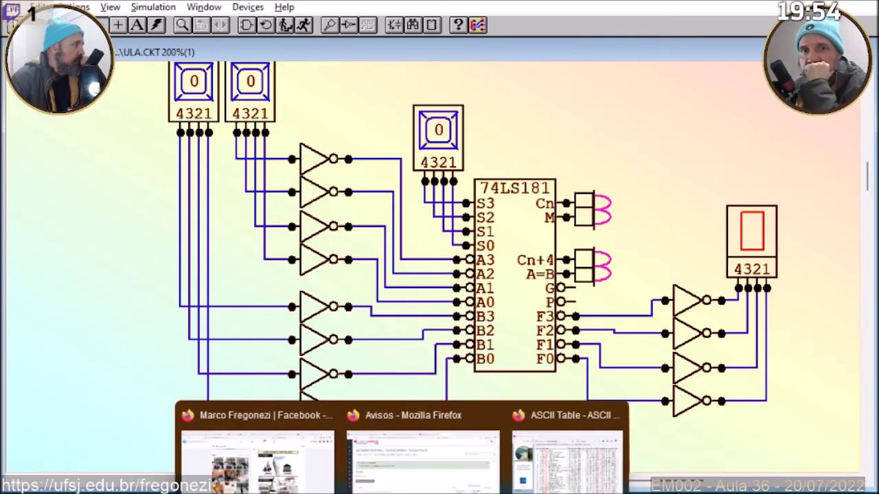
click(549, 479)
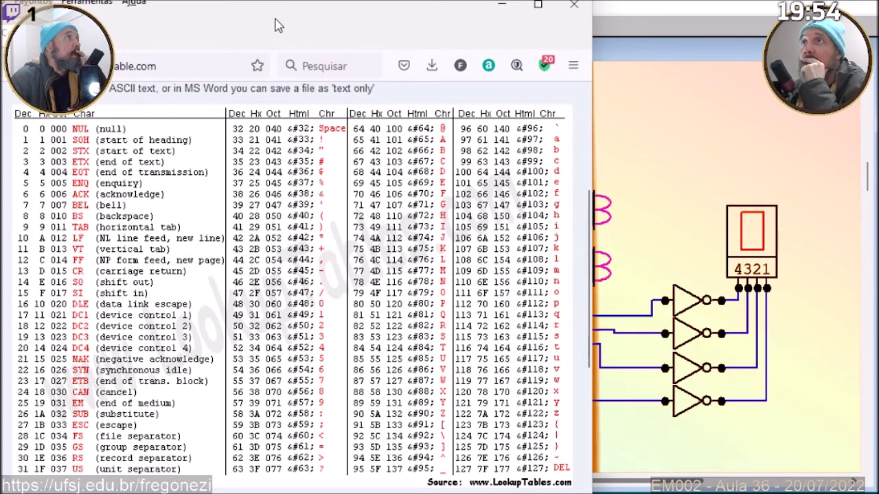
drag(275, 12, 85, 34)
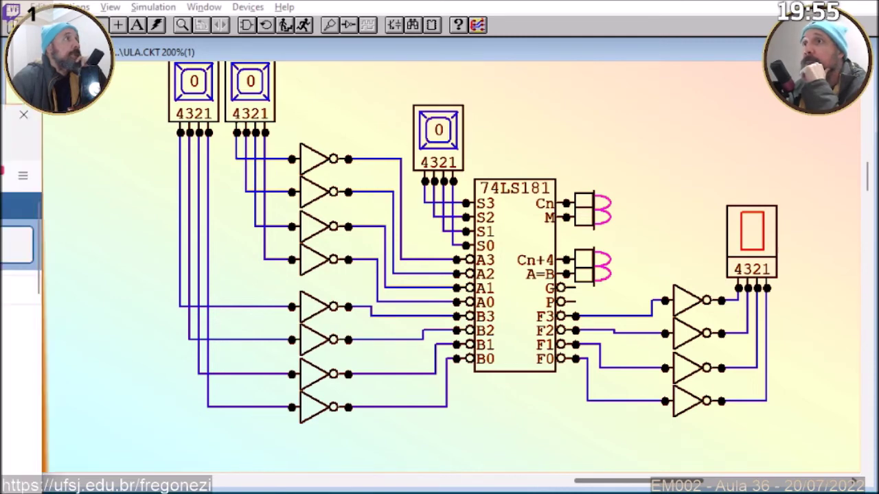
drag(0, 133, 376, 3)
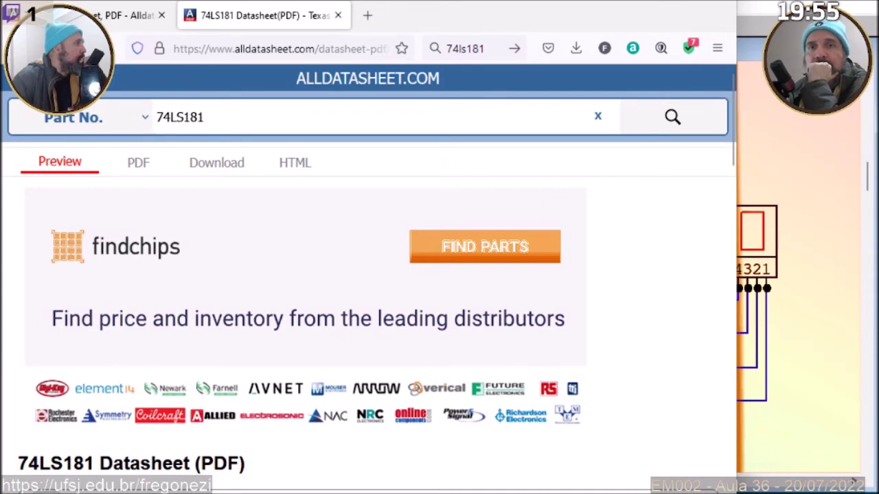
key(super+Up)
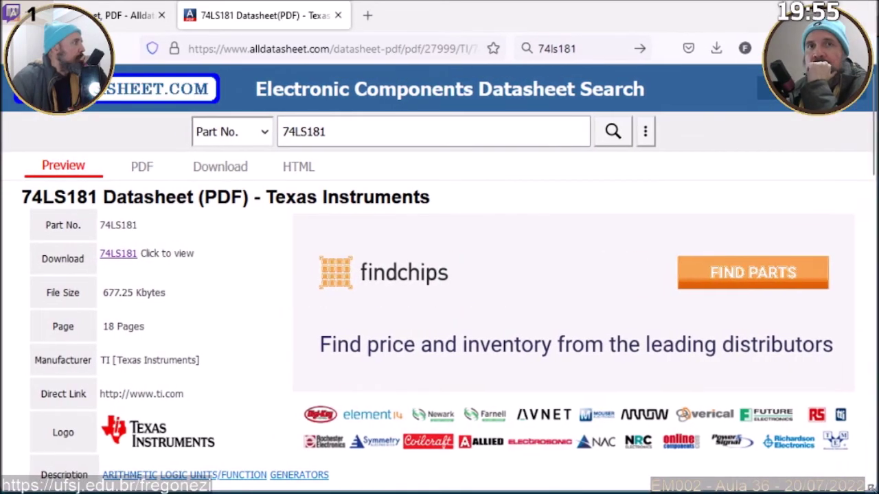
Open page 1 of the Texas Instruments 74LS181 datasheet in HTML view and examine its operating modes, addition times and description.
scroll(295, 314, down, 3)
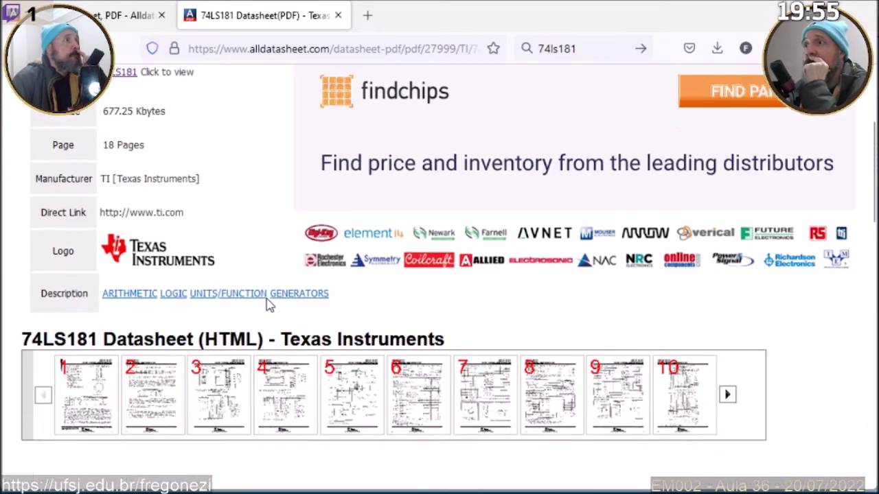
click(88, 341)
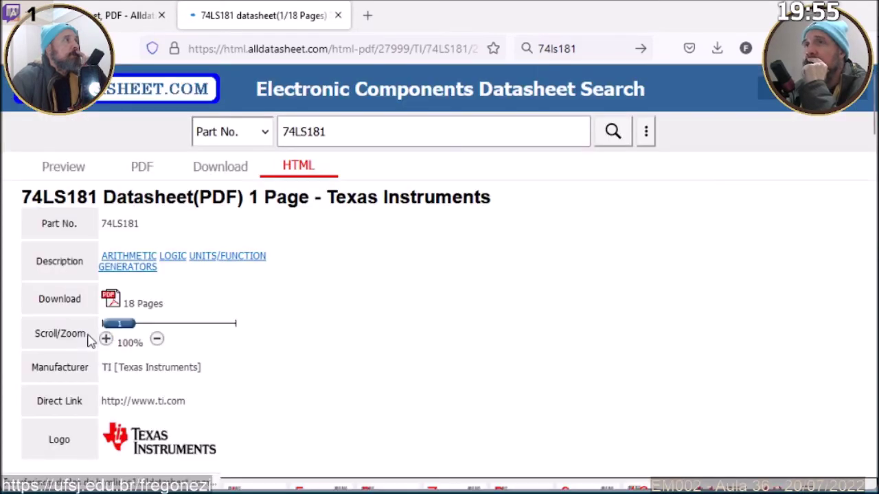
scroll(165, 281, down, 3)
scroll(165, 281, down, 2)
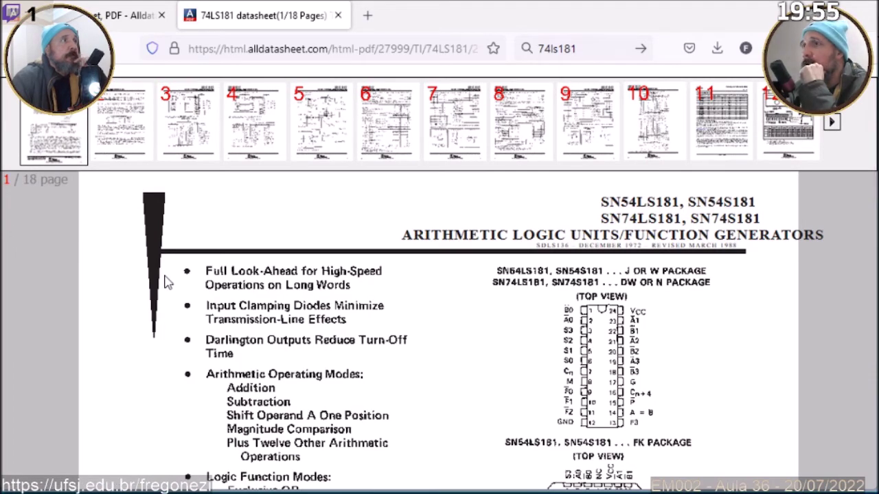
scroll(165, 282, down, 5)
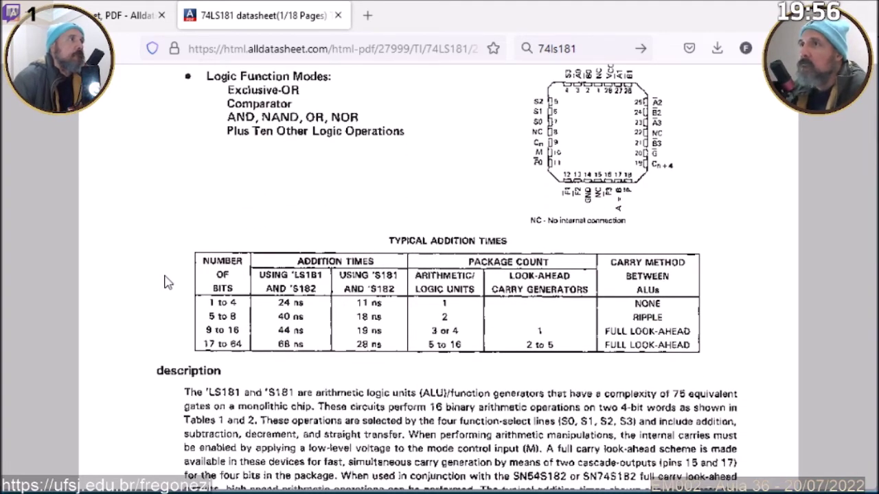
scroll(164, 282, down, 3)
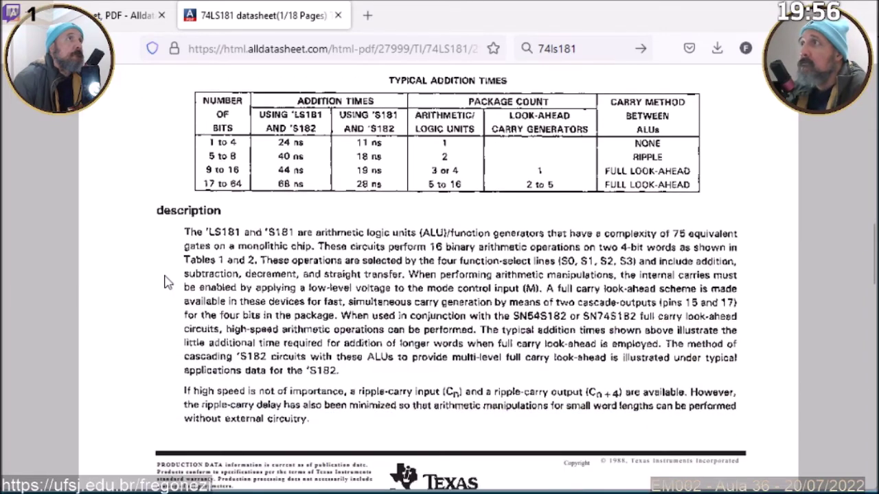
scroll(164, 282, down, 10)
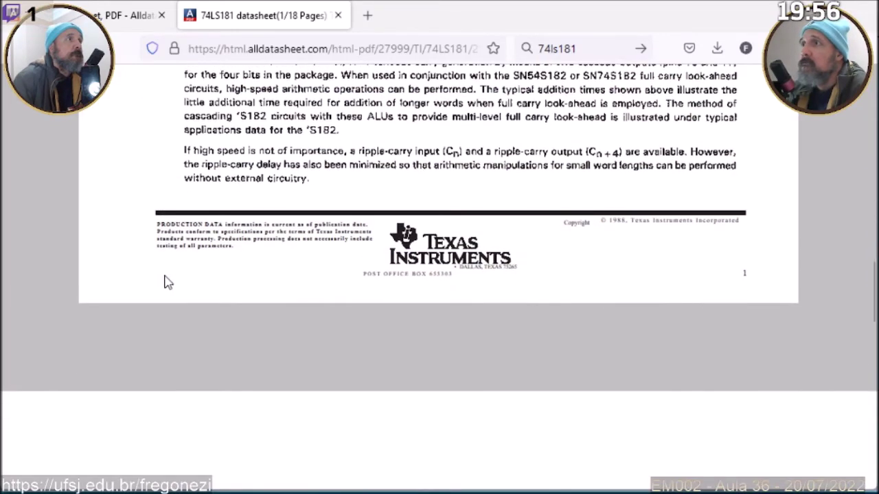
scroll(165, 282, down, 6)
scroll(165, 282, up, 15)
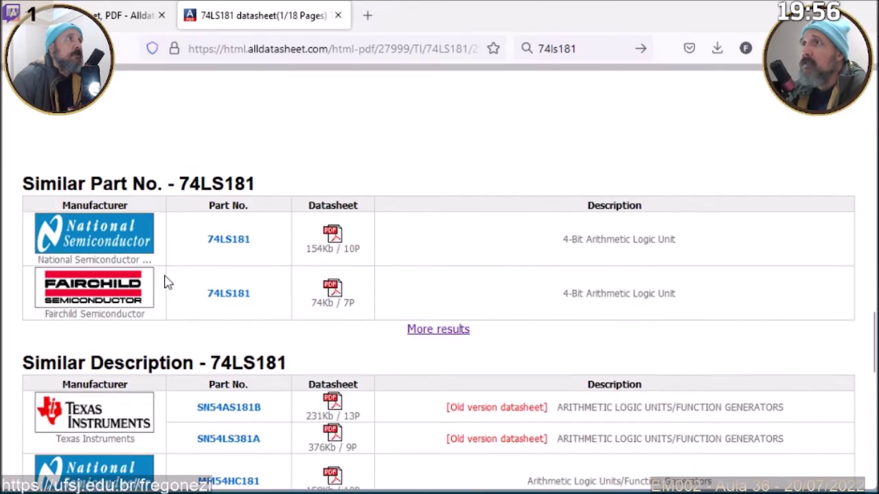
scroll(165, 281, up, 13)
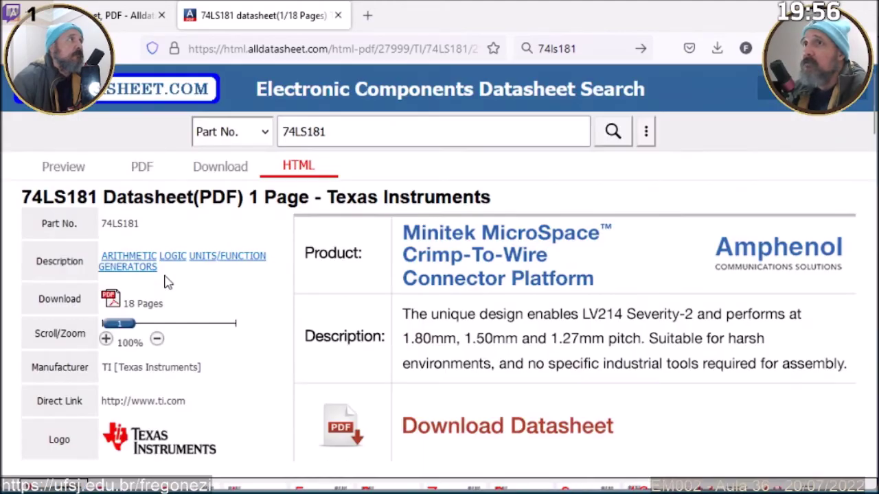
scroll(165, 282, down, 3)
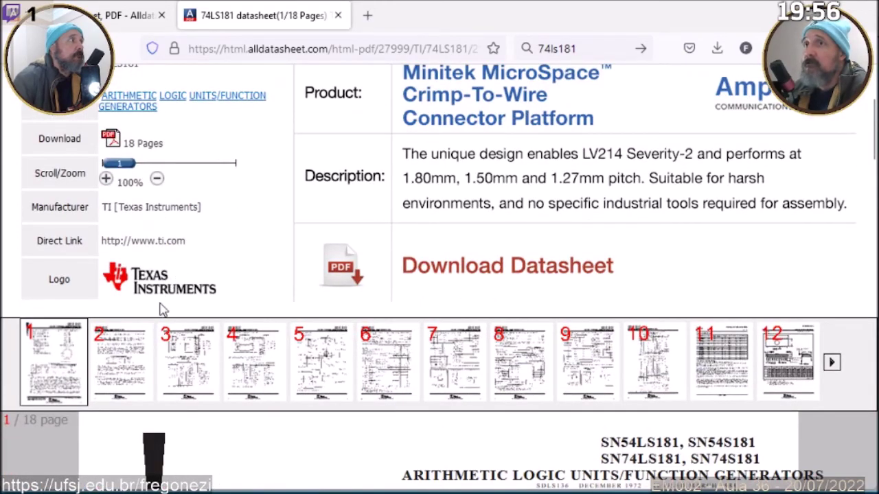
click(407, 273)
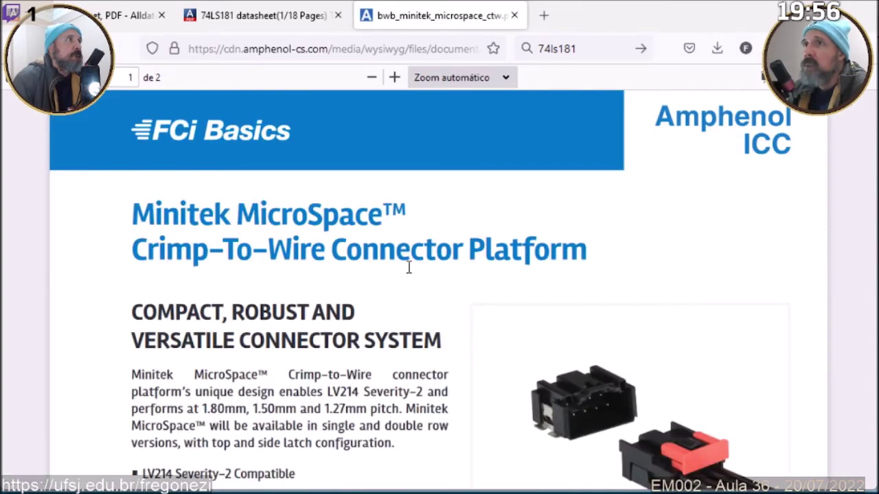
scroll(408, 268, down, 8)
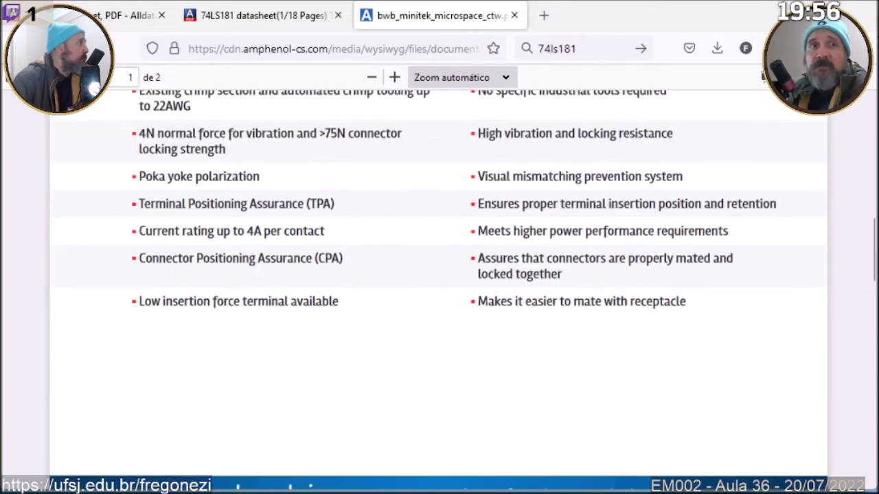
click(516, 17)
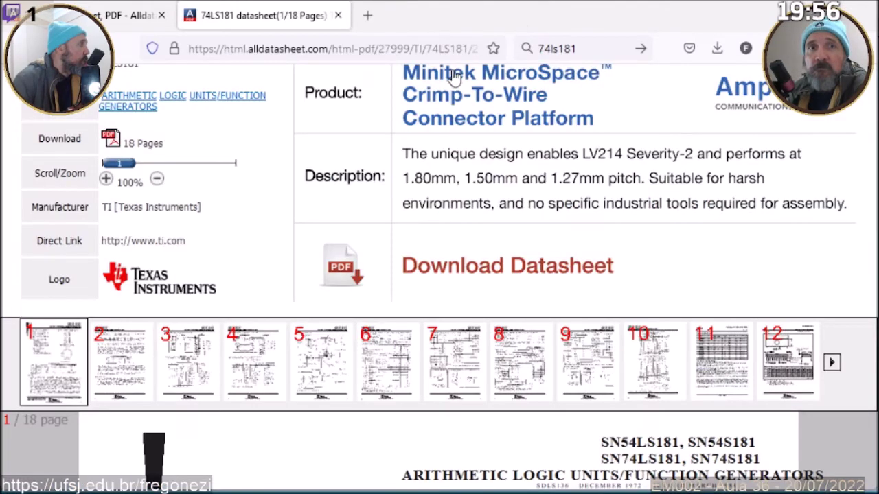
Open the PDF version of the 74LS181 datasheet and examine the operating modes, pinouts and addition times on page 1.
click(110, 142)
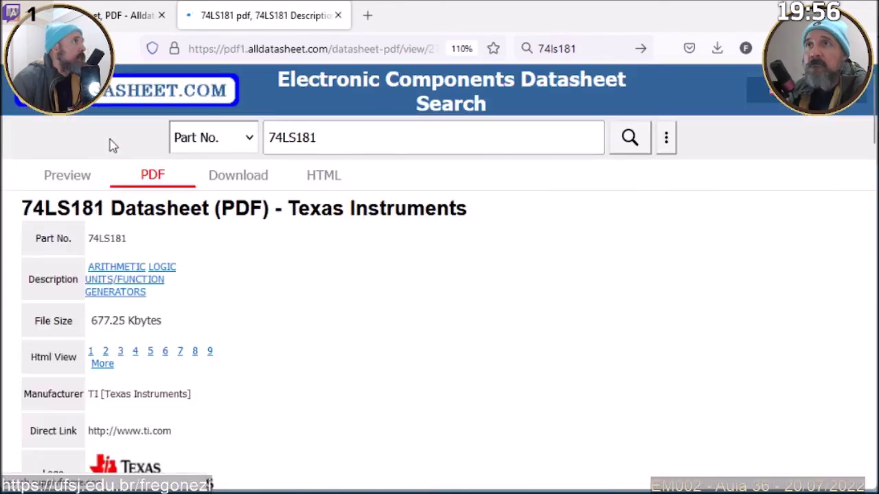
scroll(343, 241, down, 5)
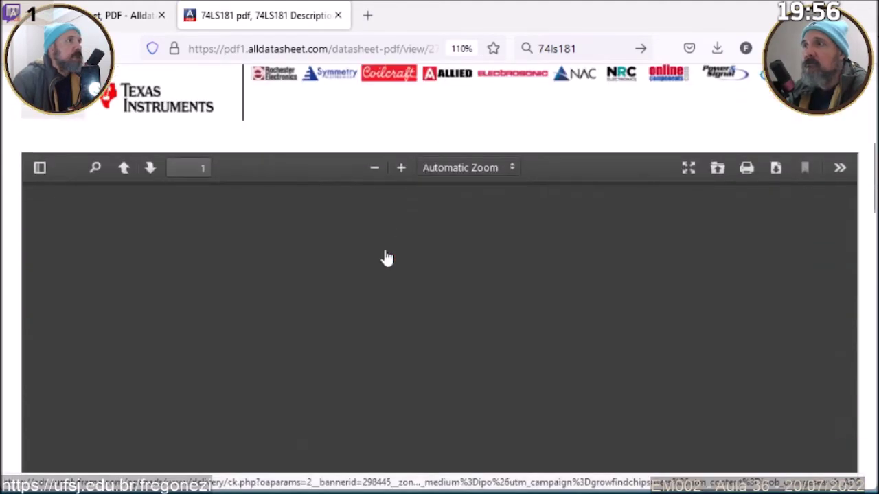
scroll(387, 258, down, 2)
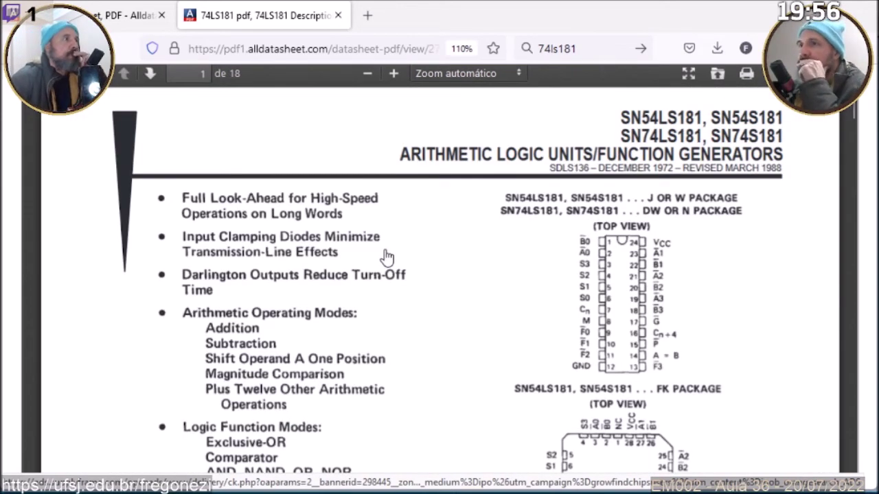
scroll(386, 257, down, 2)
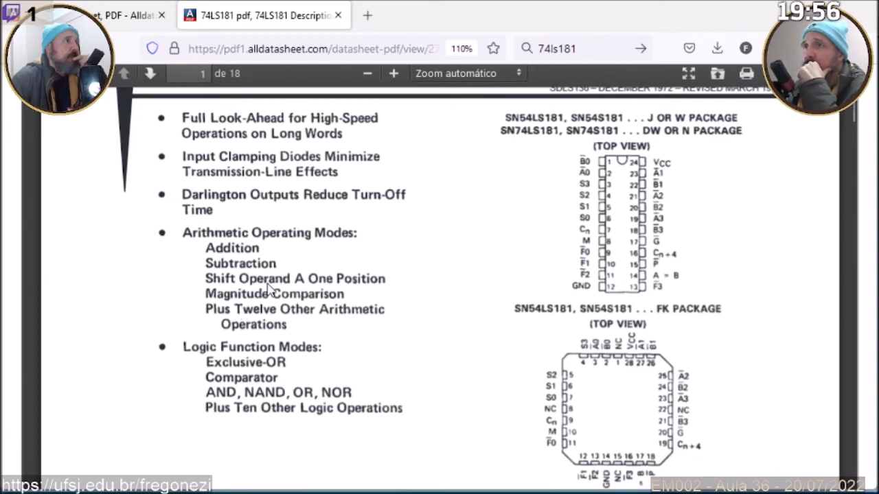
scroll(270, 312, down, 2)
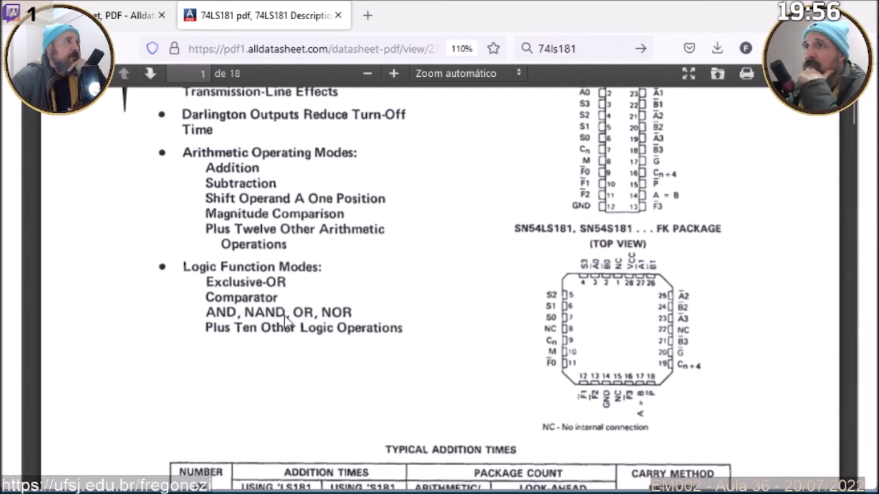
scroll(256, 320, up, 1)
scroll(257, 321, up, 2)
scroll(256, 317, down, 8)
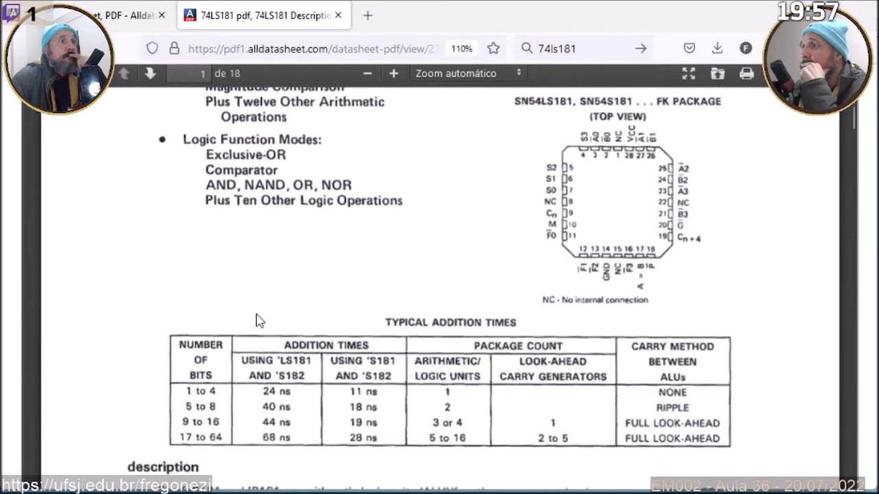
scroll(260, 320, down, 5)
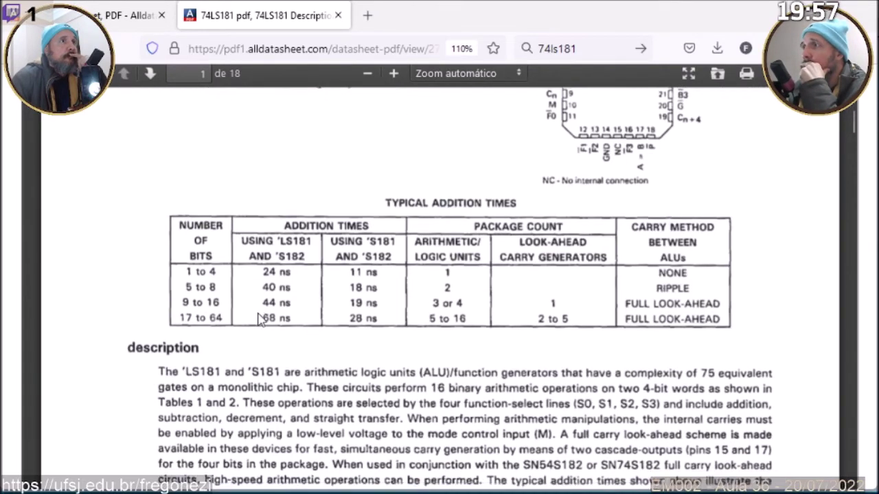
Examine datasheet pages 2 and 3, covering pin designations, comparator use, logic symbols and the active-low function table (Table 1).
scroll(260, 319, down, 6)
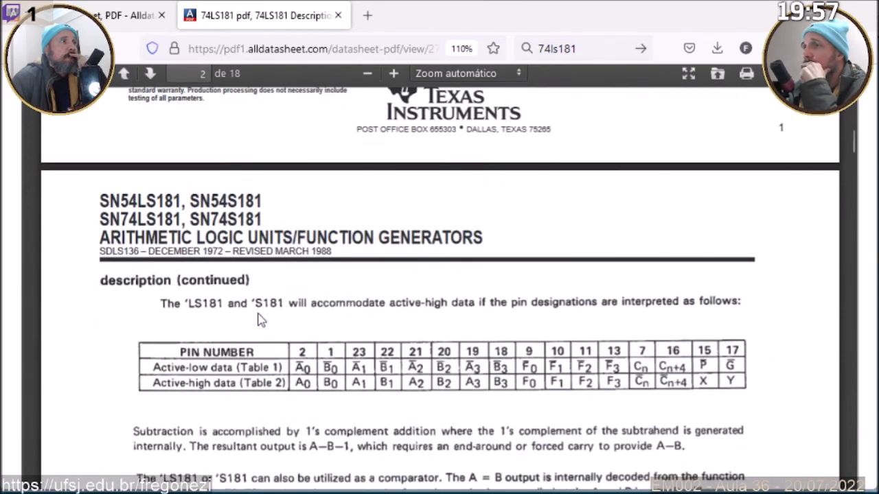
scroll(260, 319, down, 5)
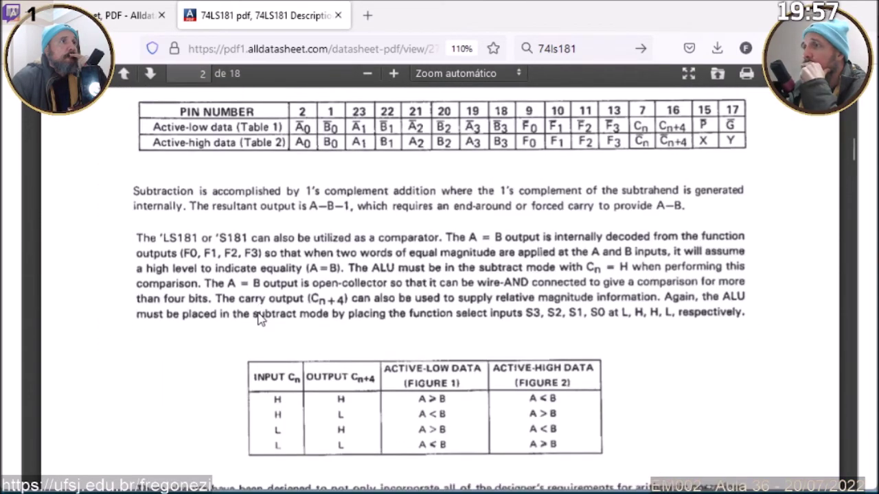
scroll(259, 319, down, 1)
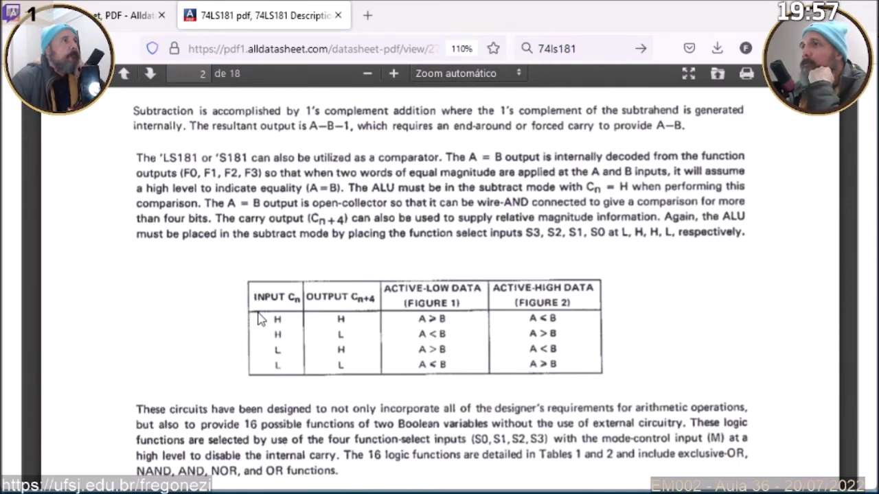
scroll(260, 317, down, 3)
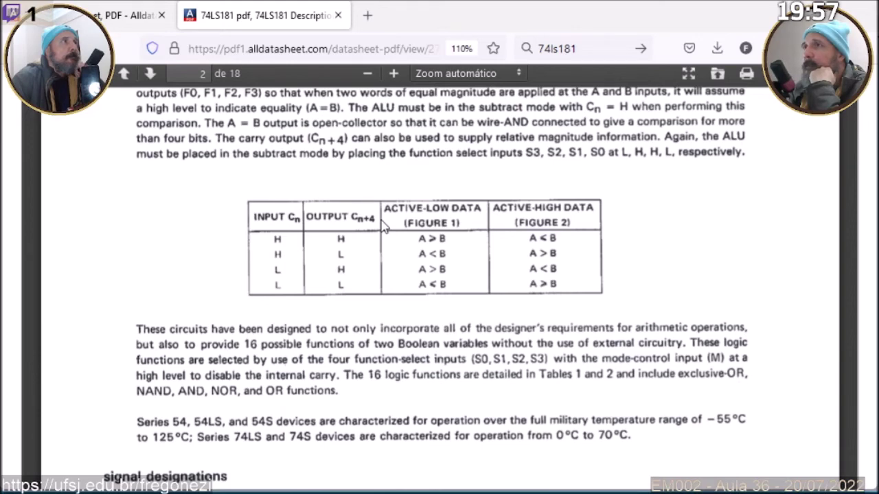
scroll(383, 229, down, 3)
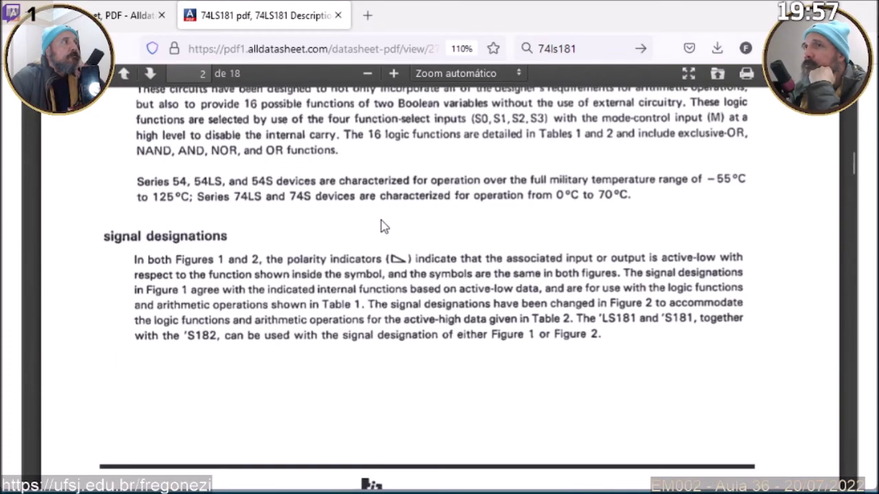
scroll(383, 227, down, 5)
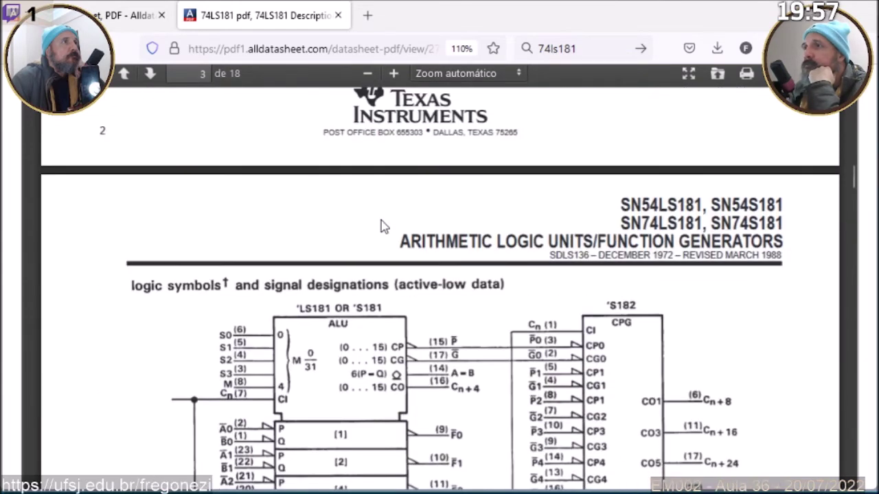
scroll(381, 220, down, 2)
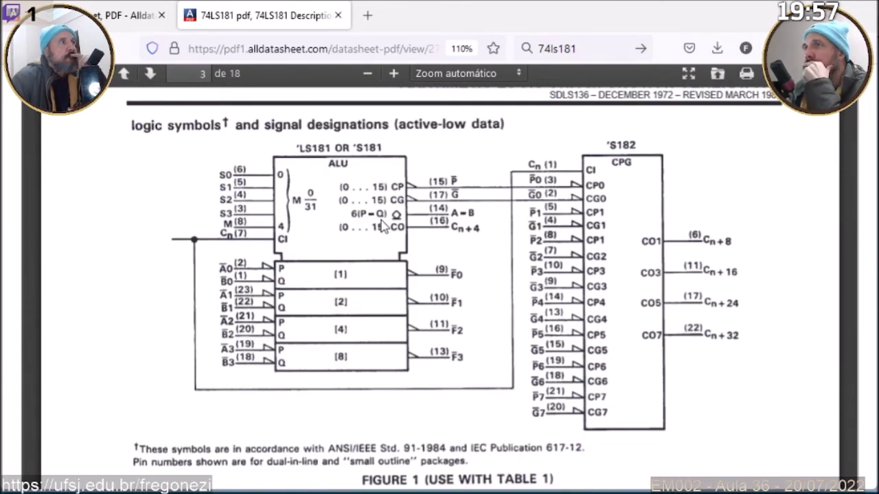
scroll(383, 226, down, 4)
scroll(383, 227, down, 1)
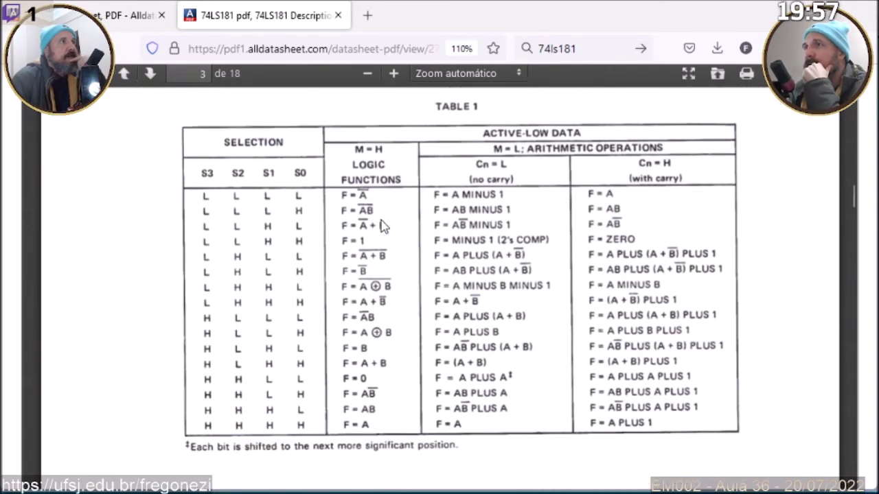
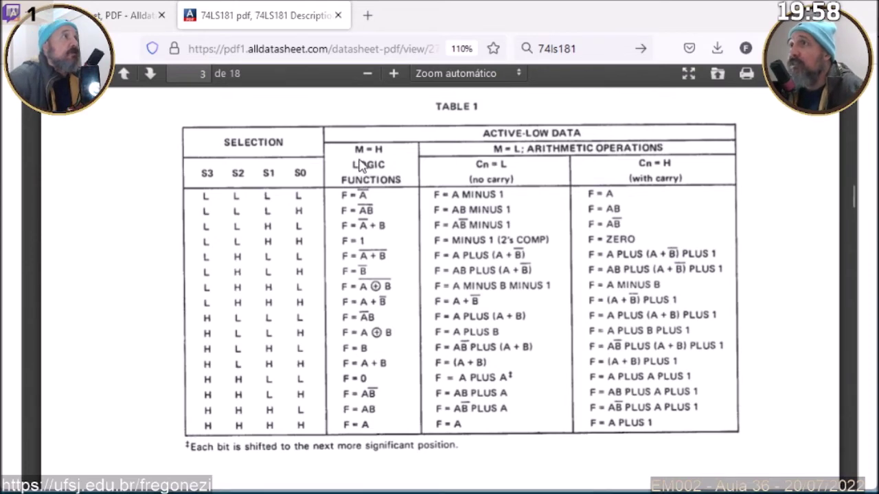
Return to the ULA circuit and delete the logic displays on the M, Cn, Cn+4 and A=B pins of the 74LS181.
key(alt+Tab)
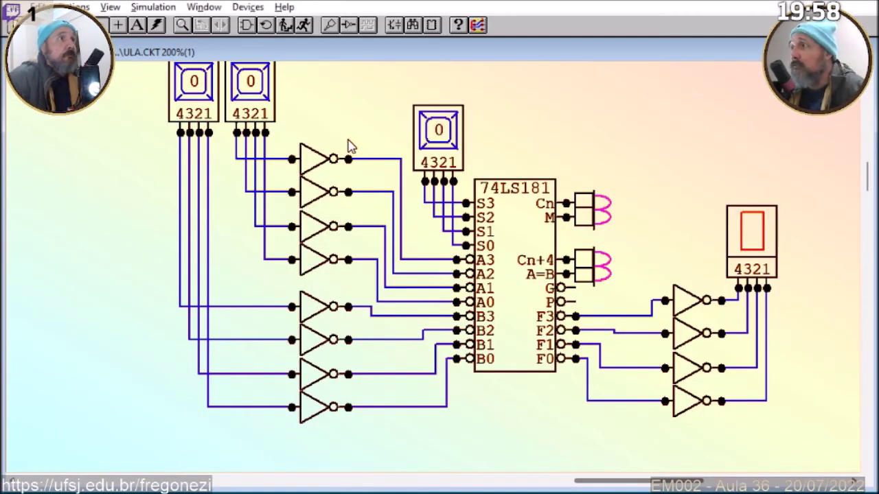
click(577, 218)
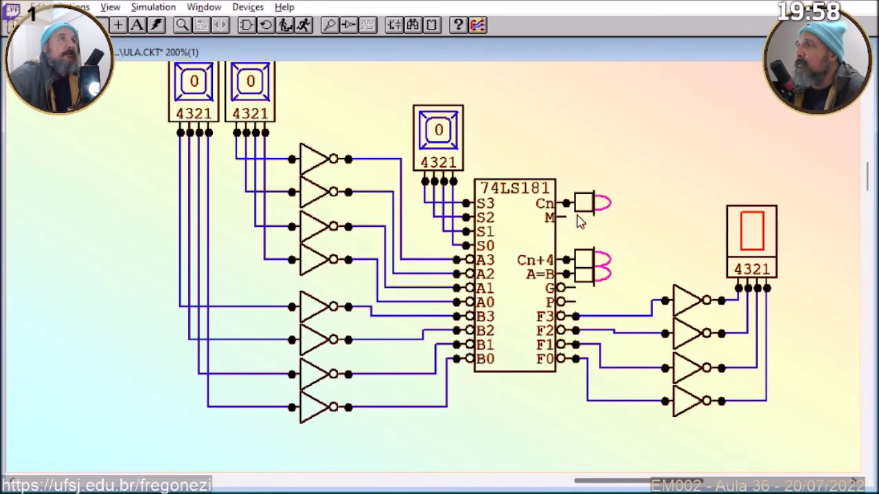
drag(615, 169, 591, 294)
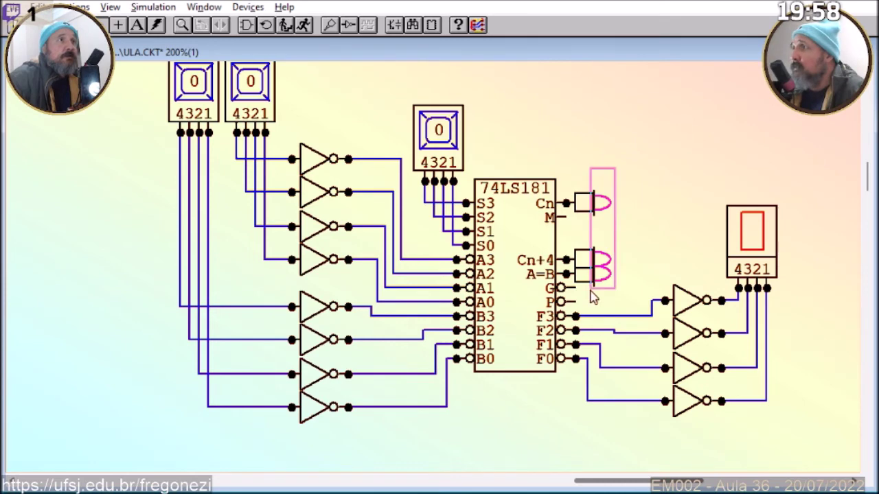
key(Delete)
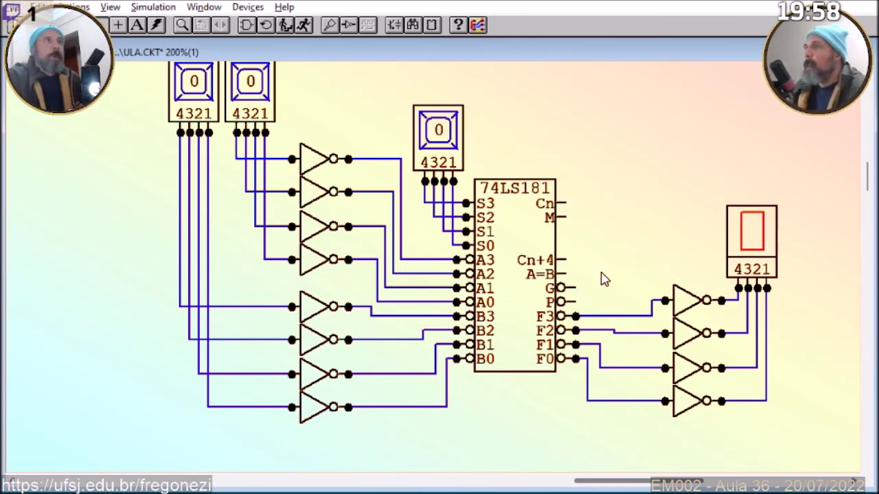
Place a logic switch above and beside the 74LS181 and rotate it in 90-degree turns until its pin faces down.
key(s)
click(615, 147)
right_click(615, 148)
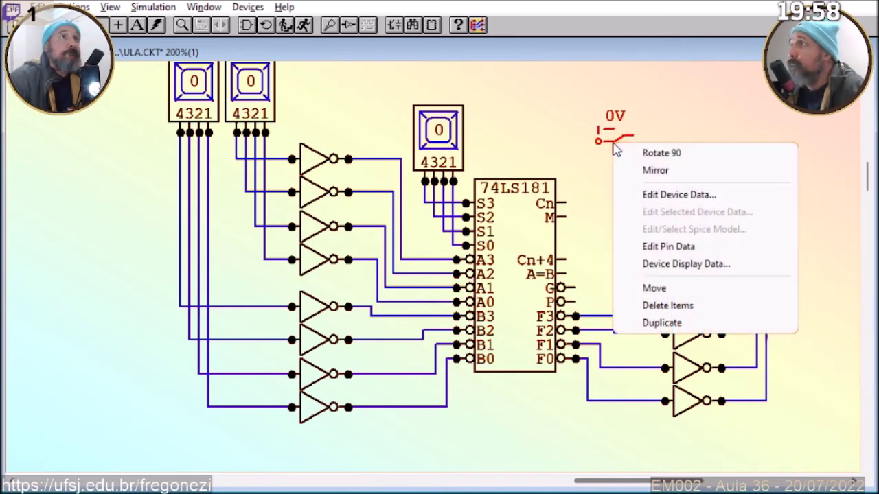
click(621, 152)
right_click(609, 143)
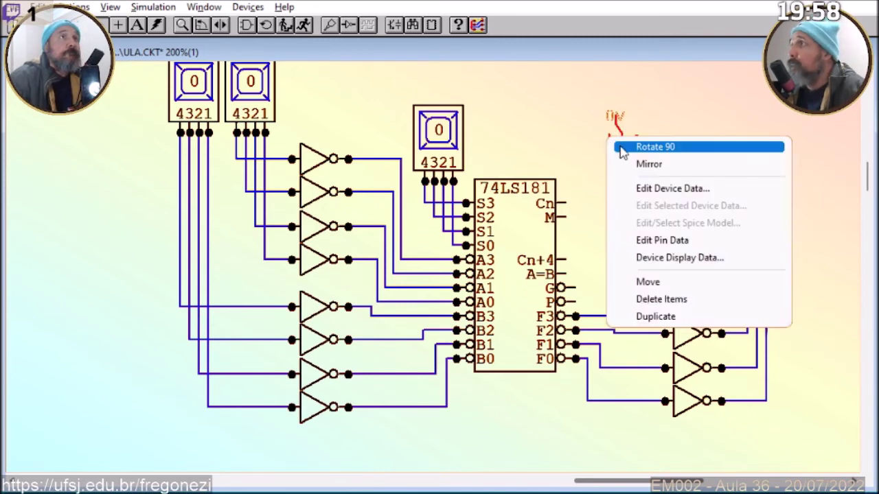
click(619, 146)
right_click(620, 141)
click(622, 142)
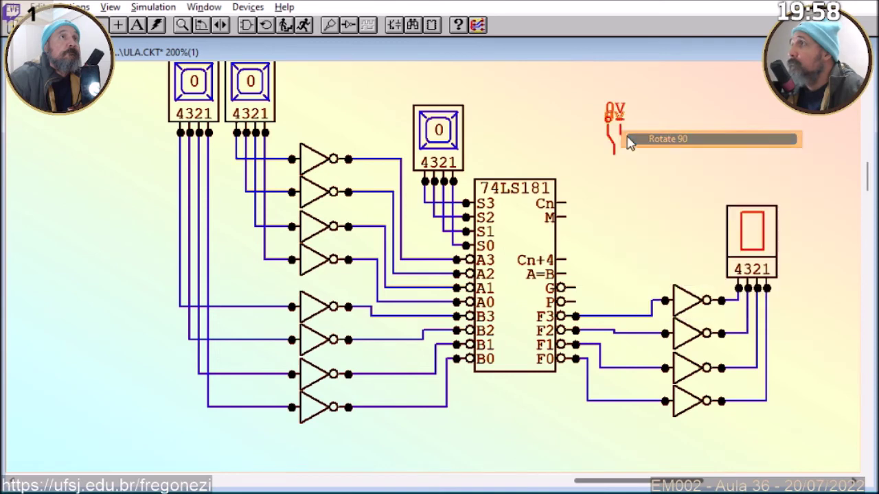
Hide the label-value and designation of the new logic switch in its device data.
right_click(618, 144)
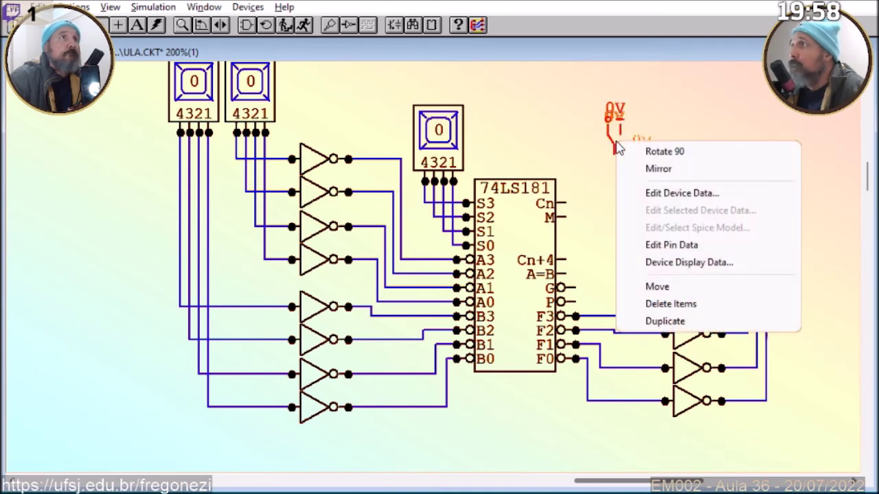
click(651, 193)
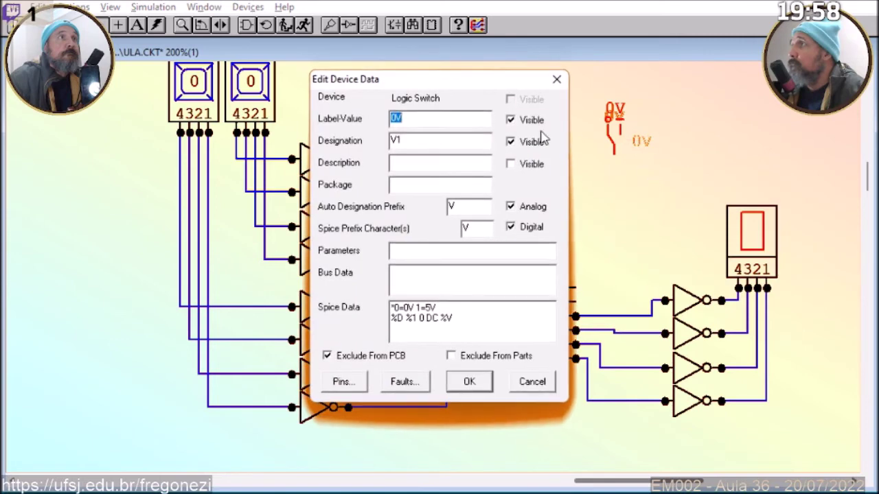
click(511, 142)
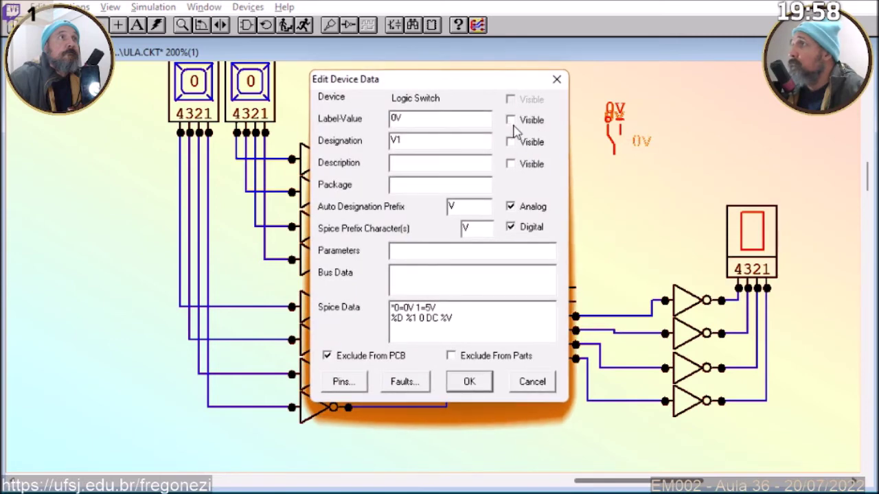
click(478, 383)
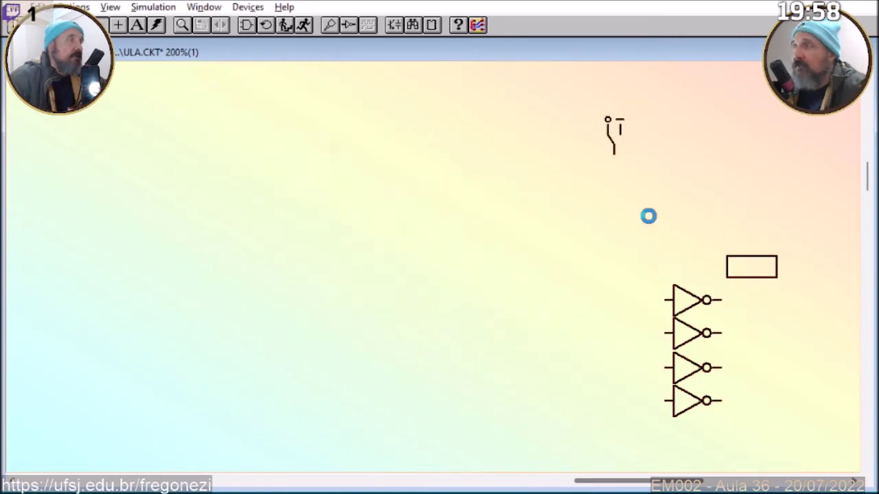
Wire the logic switch to the M pin, check the mode in Table 1, and set the switch high for logic functions.
click(118, 25)
mouse_move(564, 217)
mouse_down()
mouse_move(619, 217)
mouse_move(614, 154)
mouse_up()
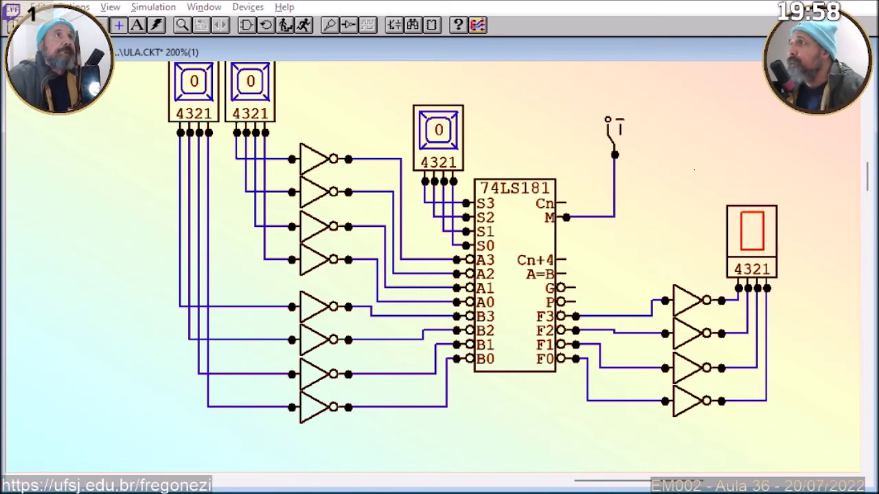
key(alt+Tab)
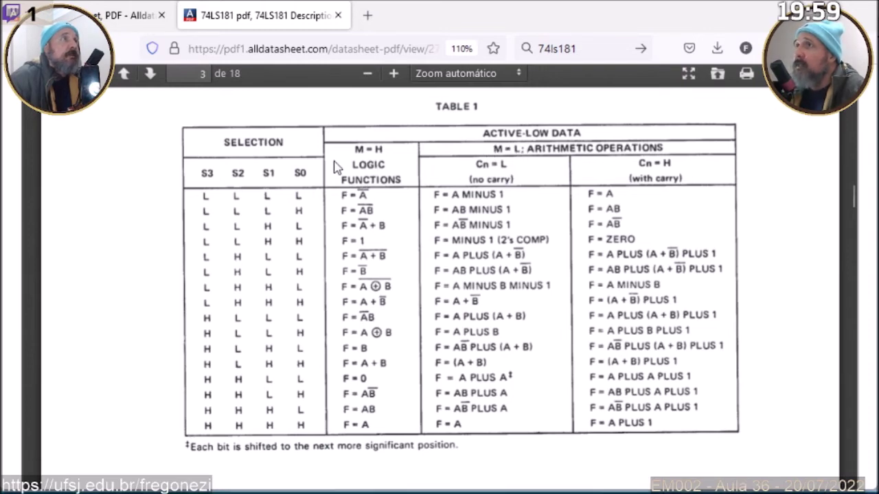
key(alt+Tab)
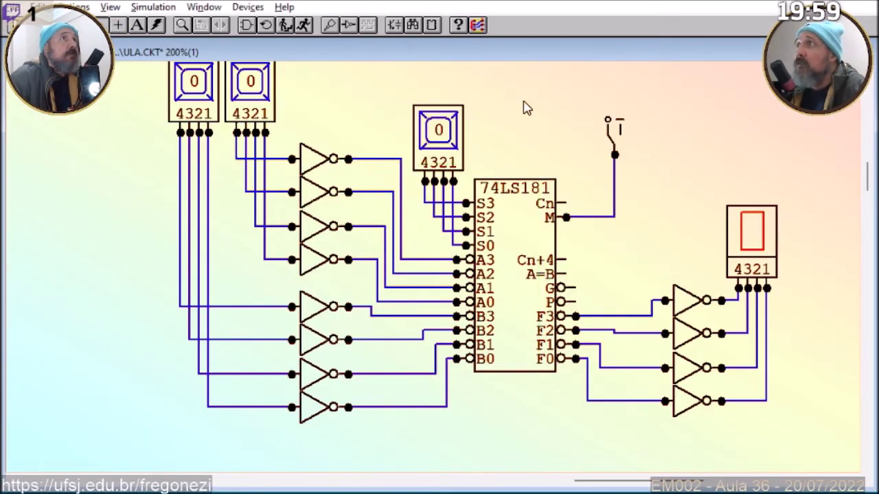
click(615, 141)
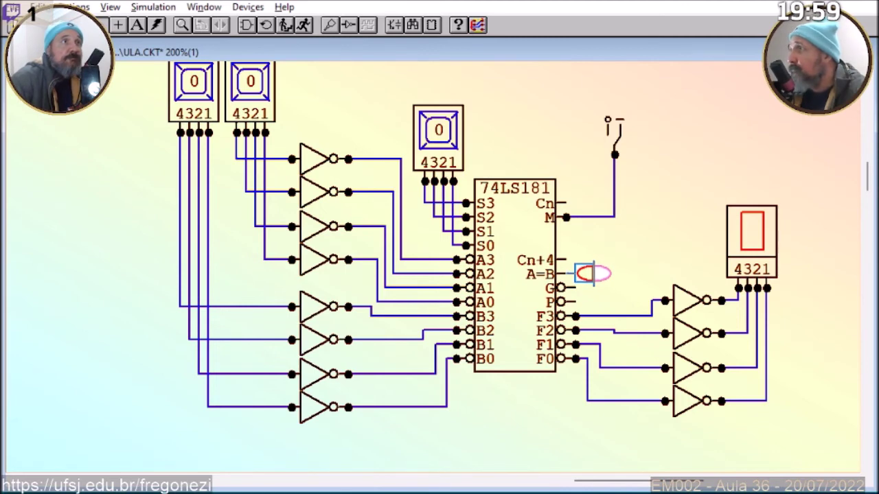
Attach a red logic display to the A=B pin of the 74LS181 and start the simulation.
click(592, 273)
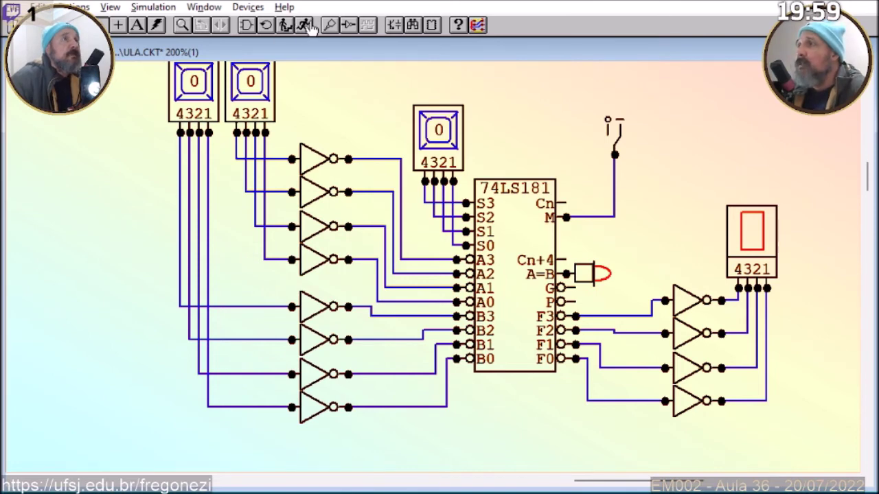
key(alt+Tab)
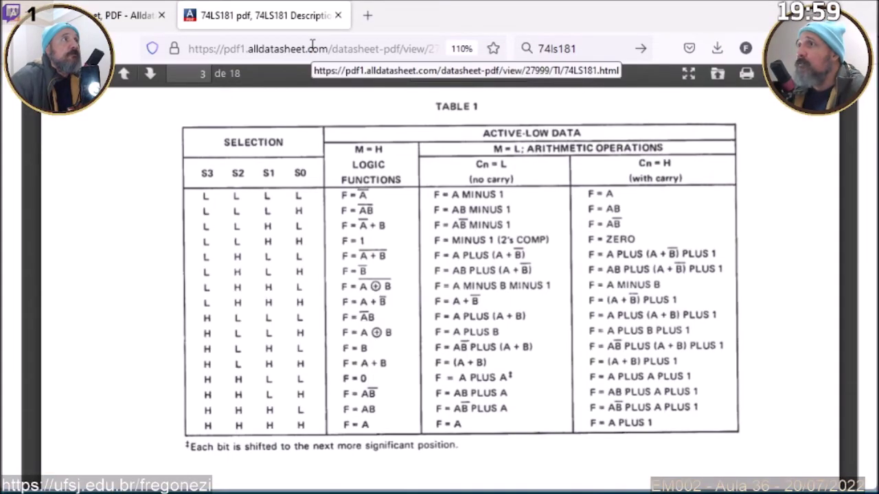
key(alt+Tab)
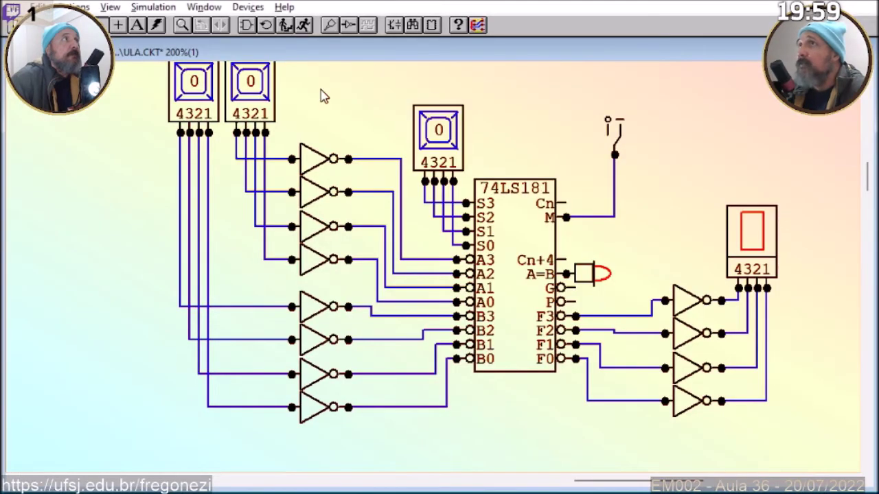
click(303, 31)
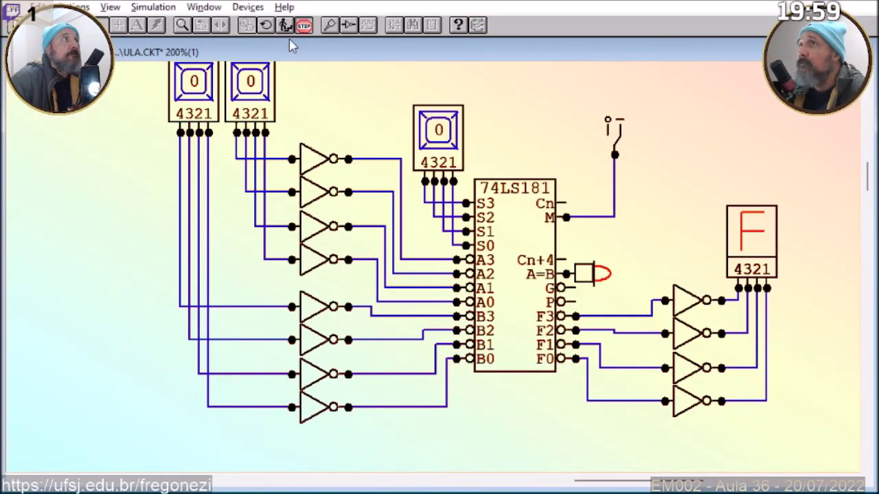
Cycle the hex key feeding the A inputs through all its values and on to 2 to test function 0.
click(249, 90)
click(250, 89)
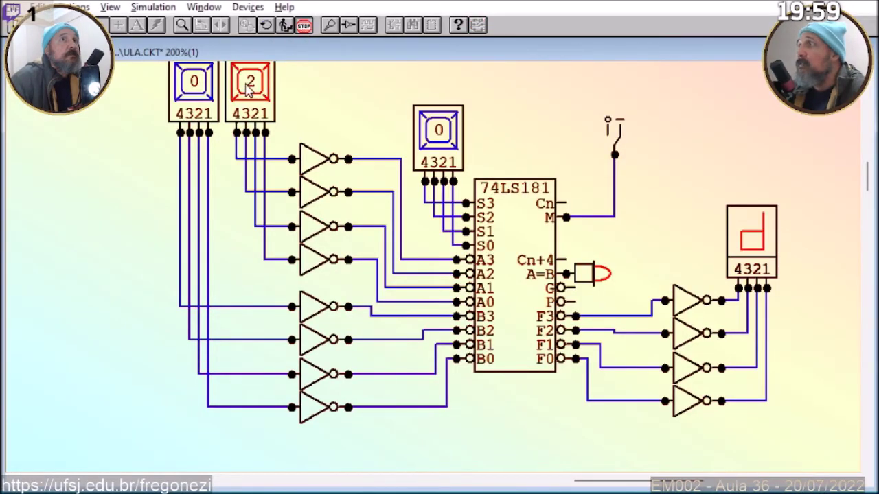
click(249, 89)
click(249, 89)
click(249, 89)
click(249, 89)
click(248, 89)
click(248, 89)
click(249, 89)
click(249, 90)
click(248, 89)
click(248, 89)
click(249, 90)
click(248, 89)
click(249, 89)
click(250, 89)
click(249, 89)
click(250, 89)
Cycle the hex key feeding the B inputs through its values and leave it at 5.
click(199, 97)
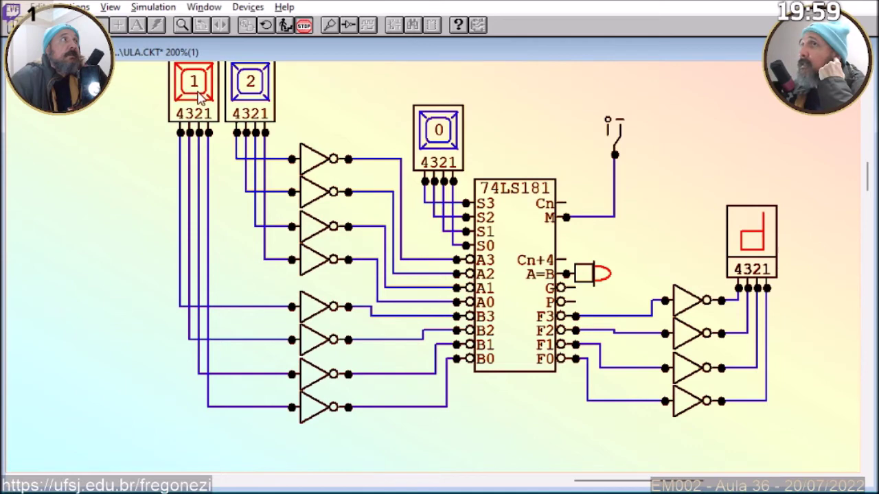
click(200, 97)
click(199, 97)
click(199, 97)
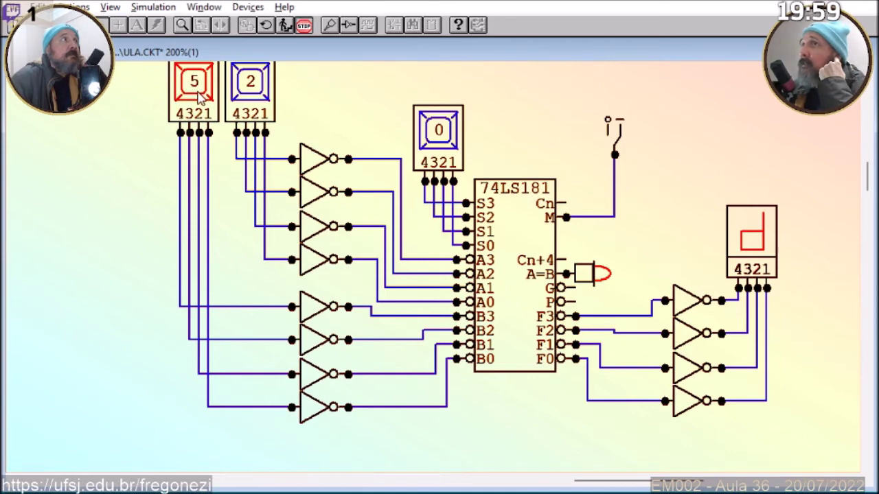
click(199, 97)
click(199, 97)
click(200, 96)
click(199, 97)
click(200, 97)
click(199, 96)
click(199, 97)
click(199, 97)
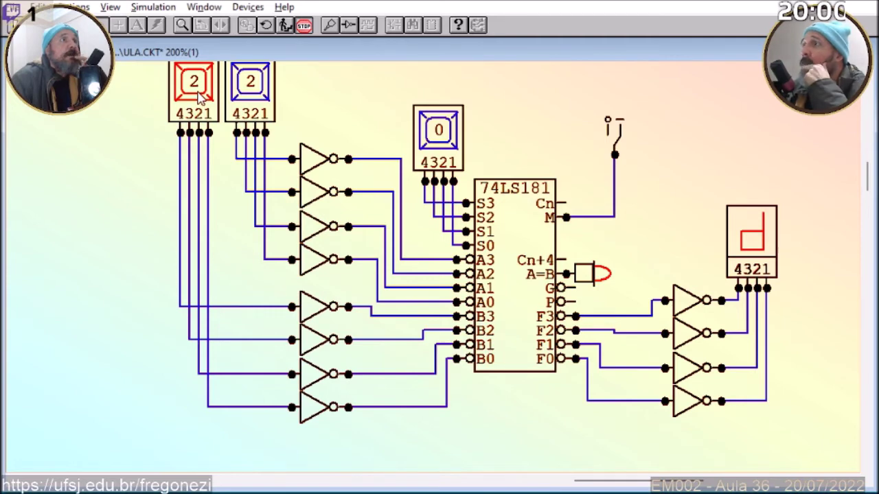
Set the hex key feeding the A inputs to F and compare the output with the datasheet's Table 1.
click(243, 90)
click(243, 89)
click(243, 89)
click(250, 93)
click(250, 93)
click(250, 93)
click(250, 93)
click(250, 93)
click(250, 93)
click(250, 94)
click(250, 93)
click(250, 94)
click(250, 93)
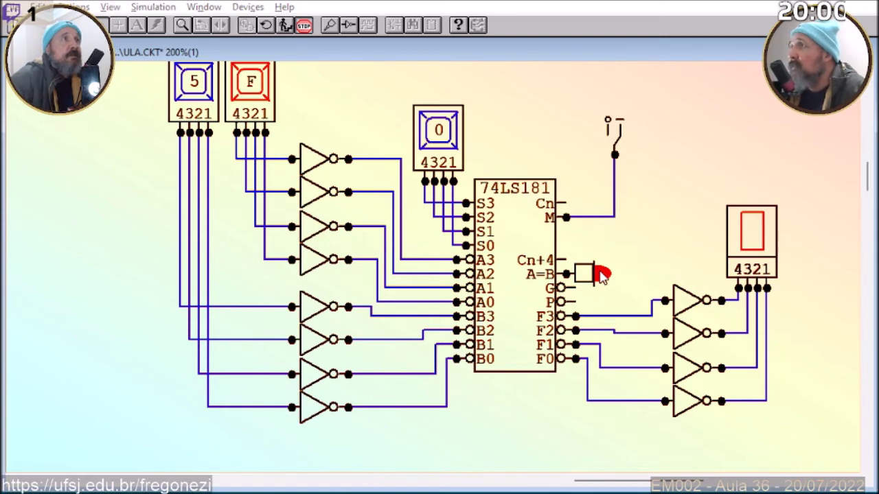
key(alt+Tab)
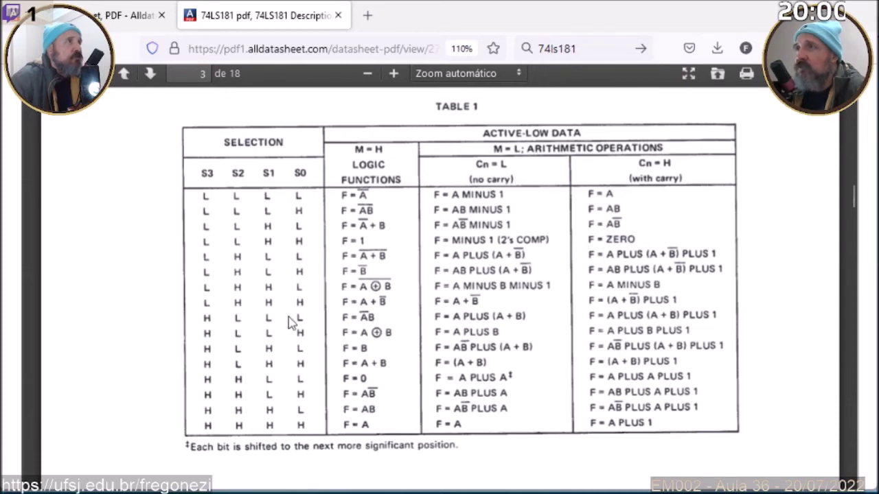
key(alt+Tab)
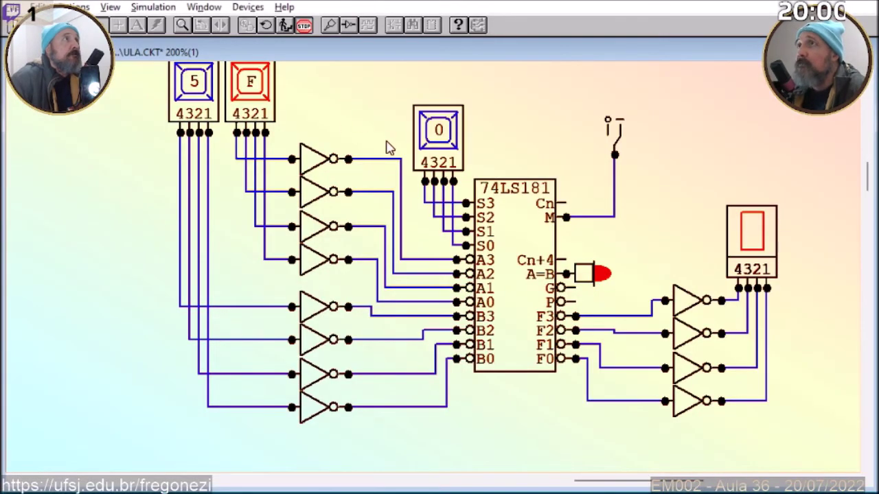
Set the function-select hex key to C, run the simulation and compare the output with the datasheet's Table 1.
click(304, 27)
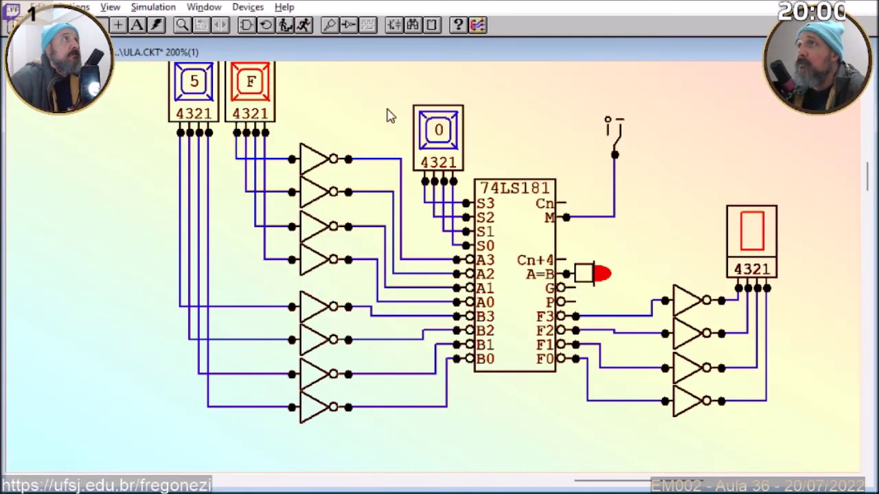
click(434, 136)
key(2)
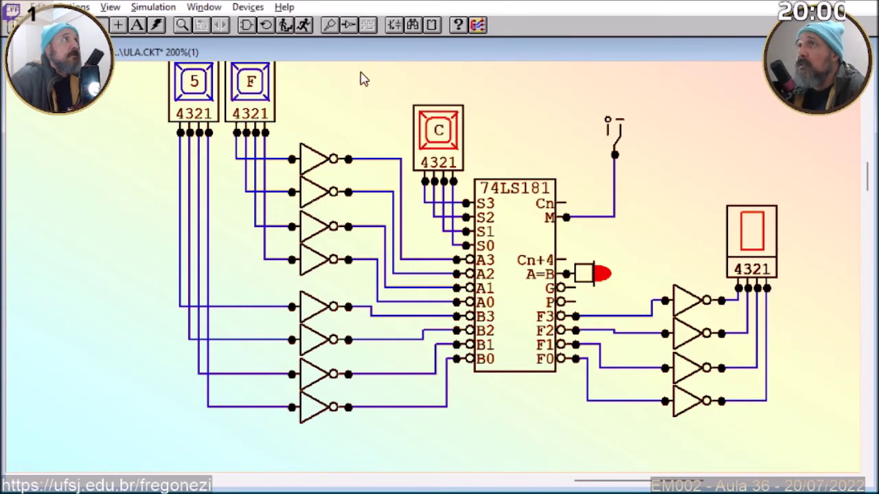
click(304, 28)
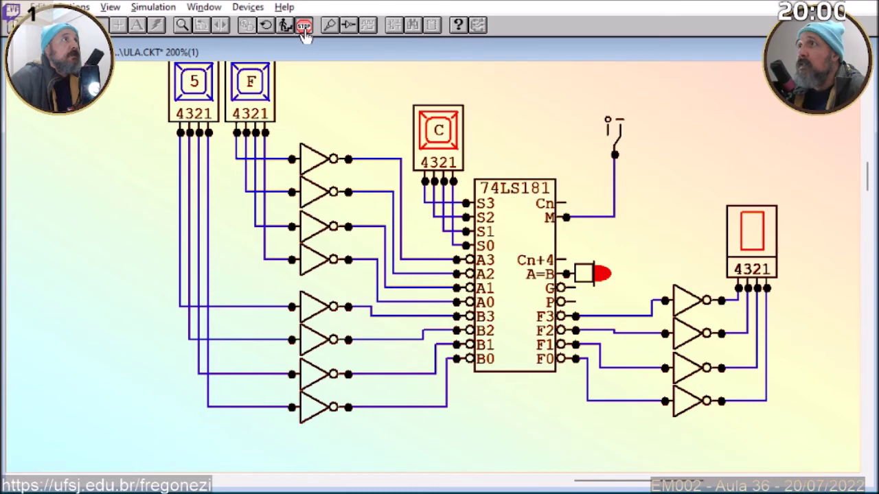
key(alt+Tab)
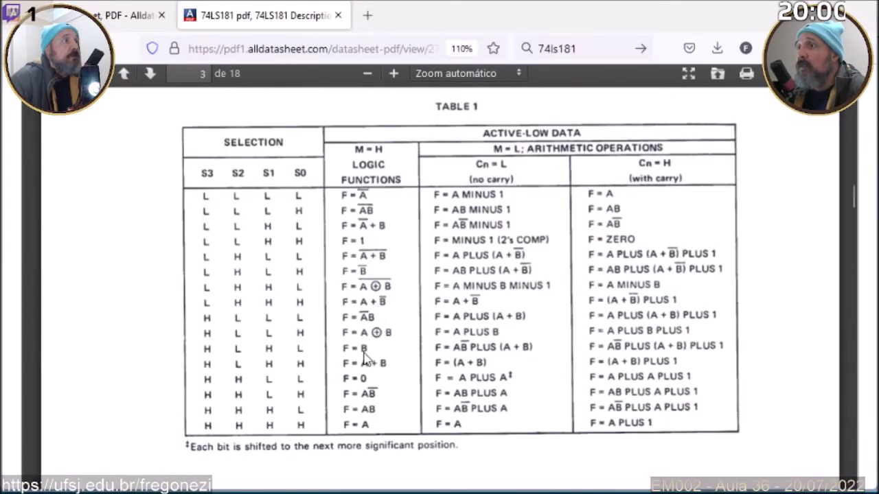
key(alt+Tab)
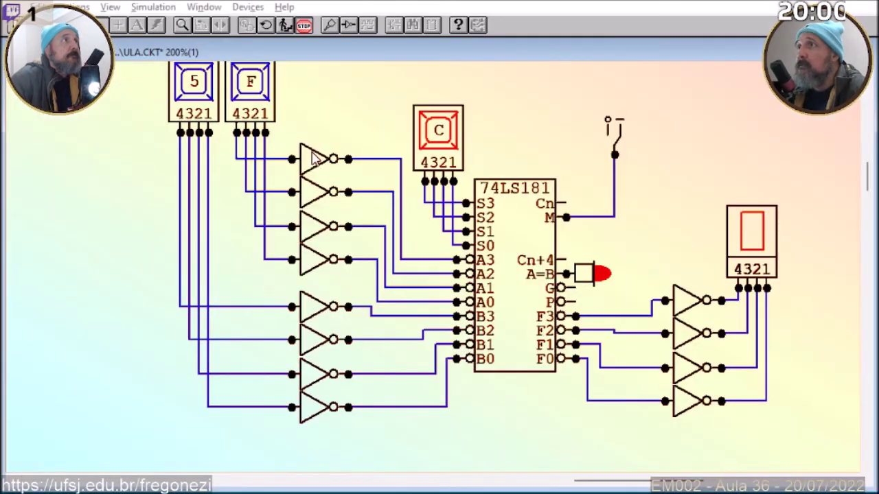
Set the hex key feeding the B inputs to F to test function C.
click(194, 96)
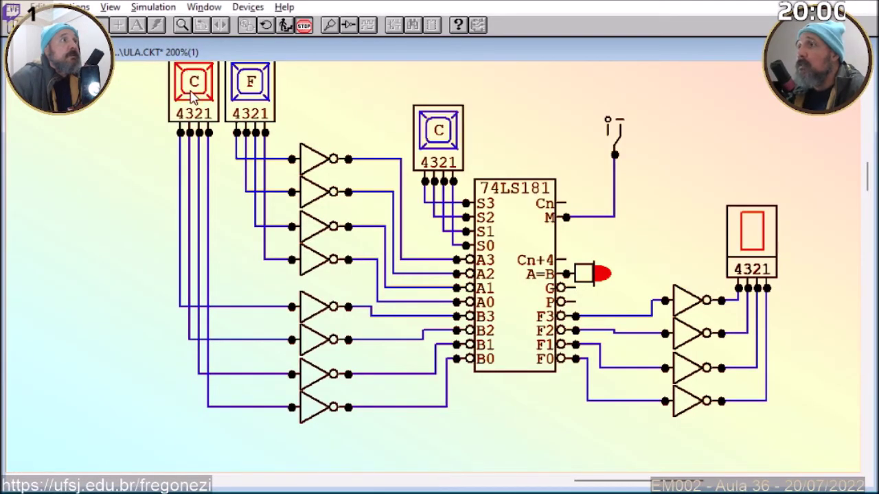
key(f)
click(349, 29)
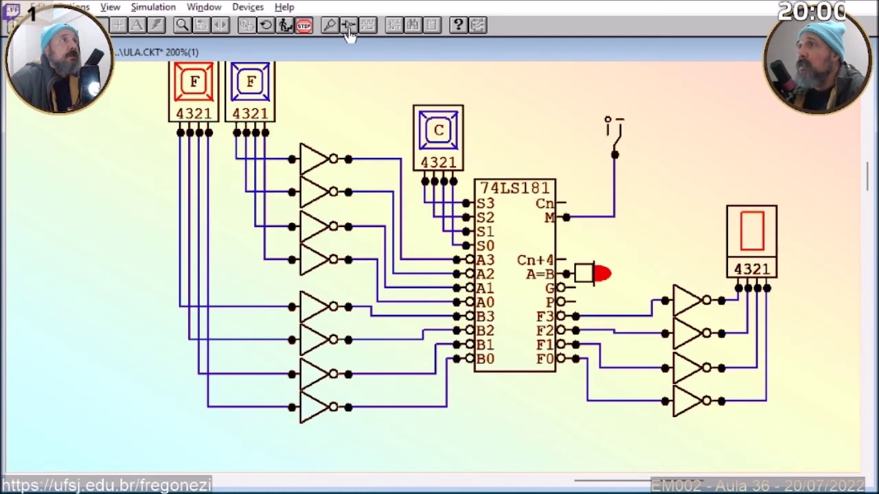
Look up the inverted-B function in the datasheet's Table 1, set the function-select hex key to 5 and restart the simulation.
key(alt+Tab)
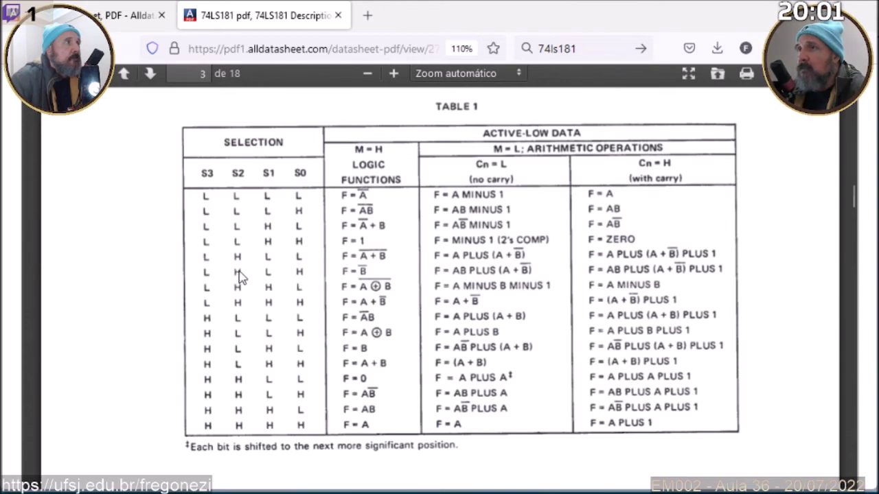
key(alt+Tab)
click(303, 24)
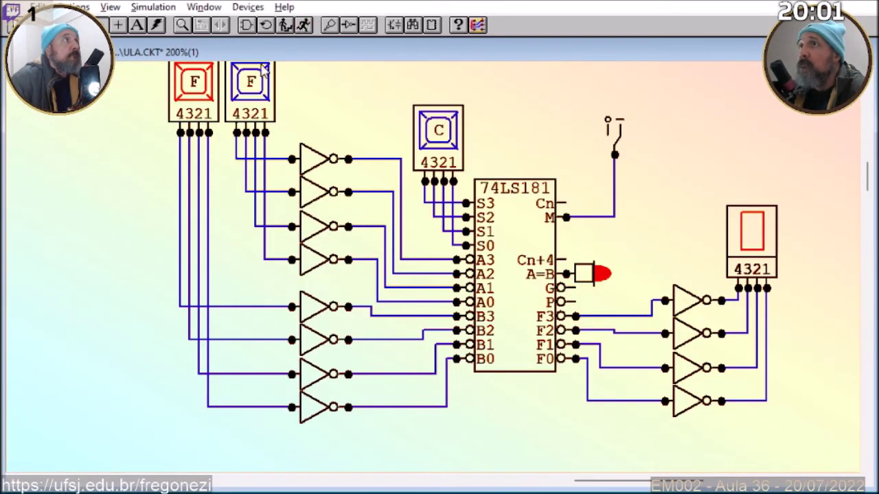
click(439, 132)
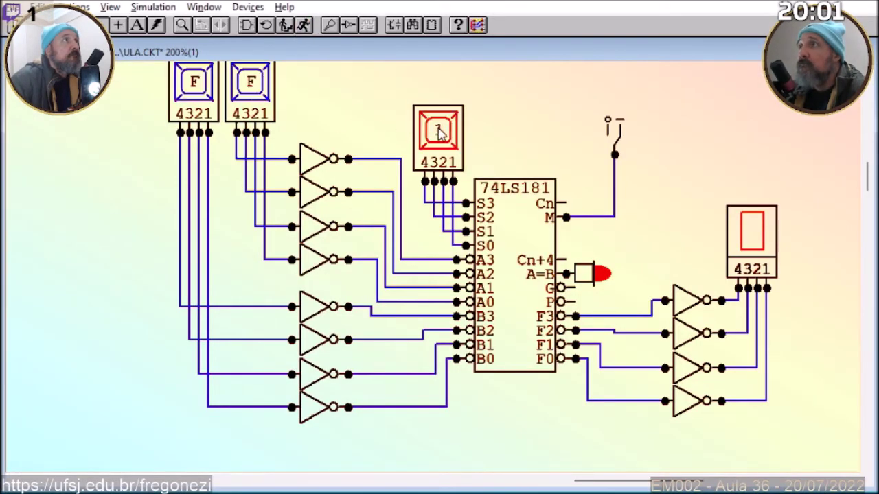
click(303, 24)
Cycle the hex key feeding the B inputs through all its values and on to 3 to test function 5.
click(184, 96)
click(184, 96)
click(184, 97)
click(184, 96)
click(184, 97)
click(184, 96)
click(184, 96)
click(184, 96)
click(184, 96)
click(184, 96)
click(184, 96)
click(184, 96)
click(184, 97)
click(184, 96)
click(184, 96)
click(184, 96)
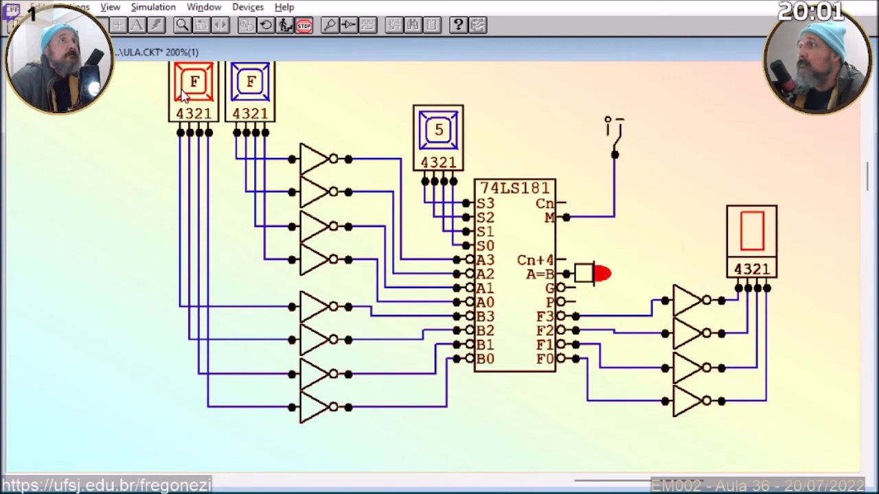
click(184, 96)
click(184, 96)
click(184, 96)
click(184, 96)
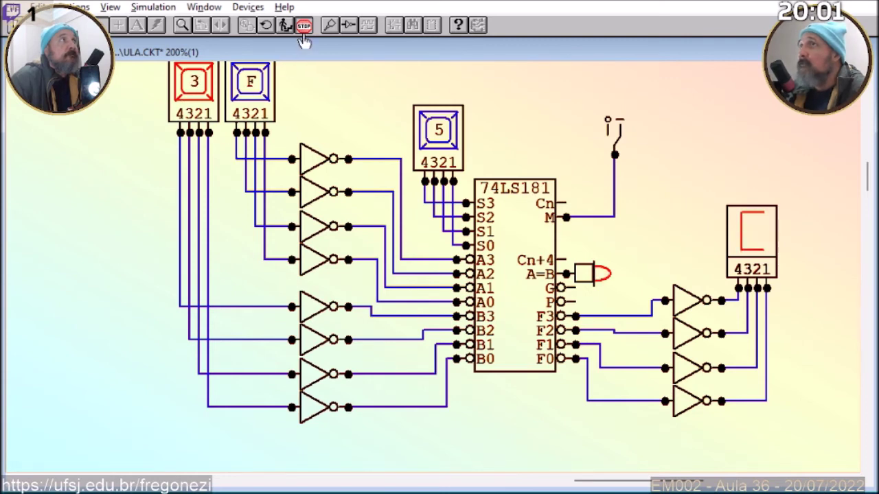
Look up the F = A function in the datasheet's Table 1 and set the function-select hex key to F.
key(alt+Tab)
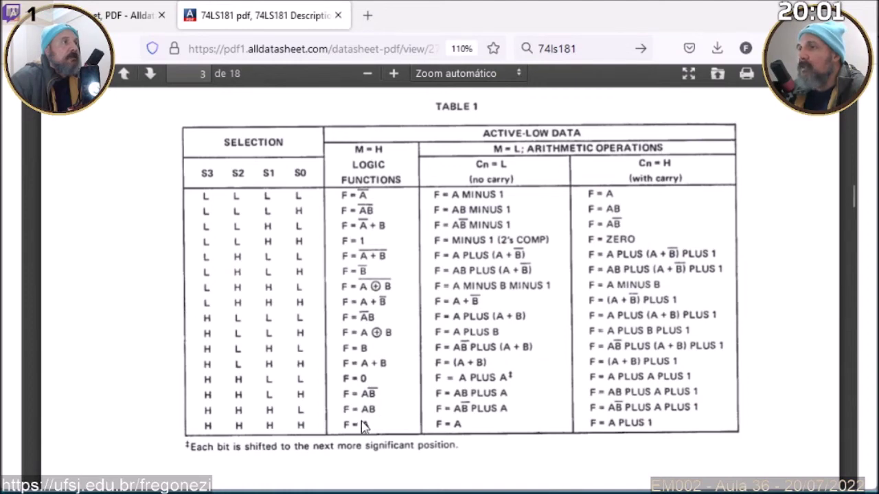
key(alt+Tab)
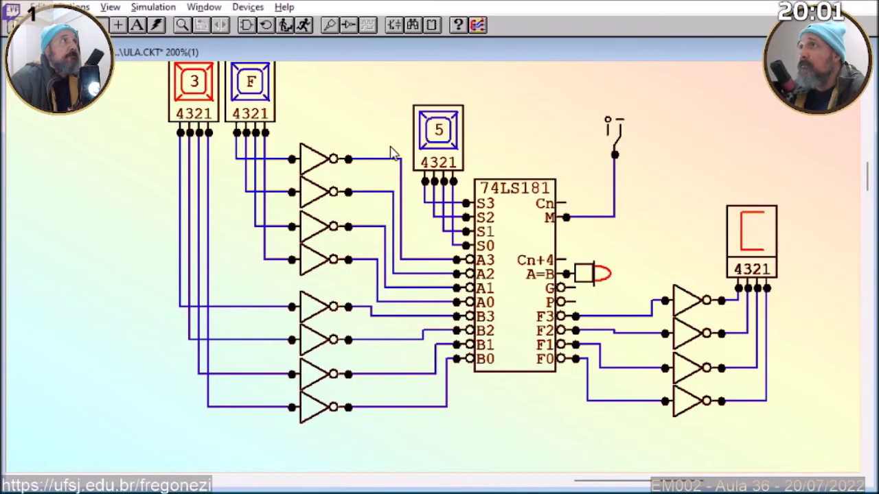
click(440, 132)
click(439, 132)
click(439, 132)
click(440, 132)
click(440, 132)
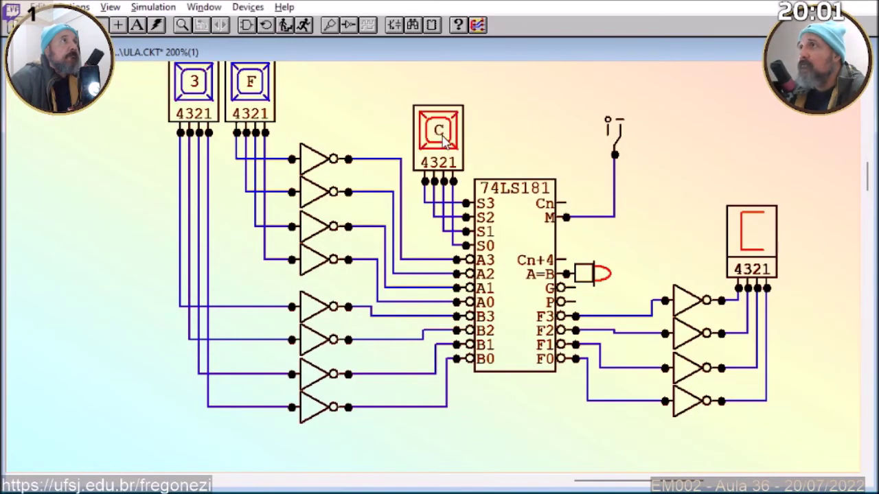
Run the simulation and cycle the hex key feeding the A inputs through its values to 1 to test function F.
click(304, 25)
click(254, 82)
click(254, 82)
click(255, 82)
click(254, 83)
click(254, 82)
click(254, 82)
click(254, 82)
click(254, 82)
click(254, 82)
click(254, 83)
click(254, 82)
click(254, 83)
click(254, 83)
click(254, 82)
click(254, 83)
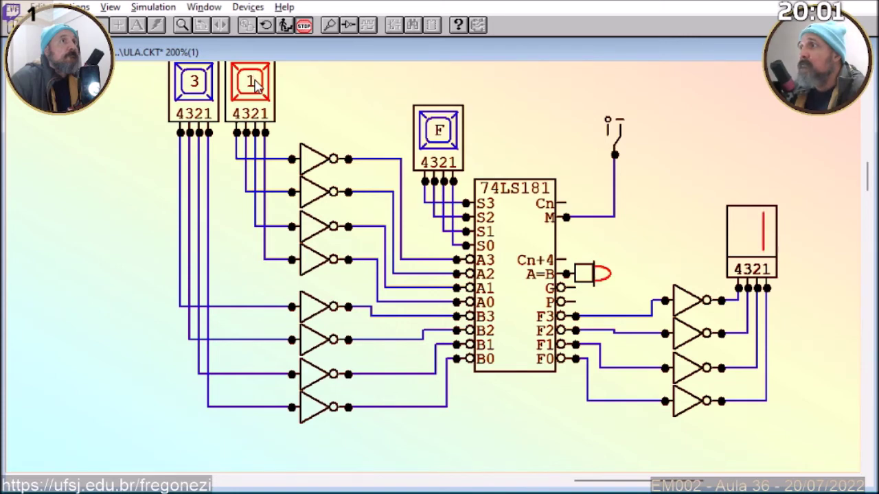
Advance the hex key feeding the B inputs to 7 to check its effect on function F.
click(197, 87)
click(197, 87)
click(197, 87)
click(197, 87)
Look up the F = B function in the datasheet's Table 1 and set the function-select hex key to A.
click(304, 25)
key(alt+Tab)
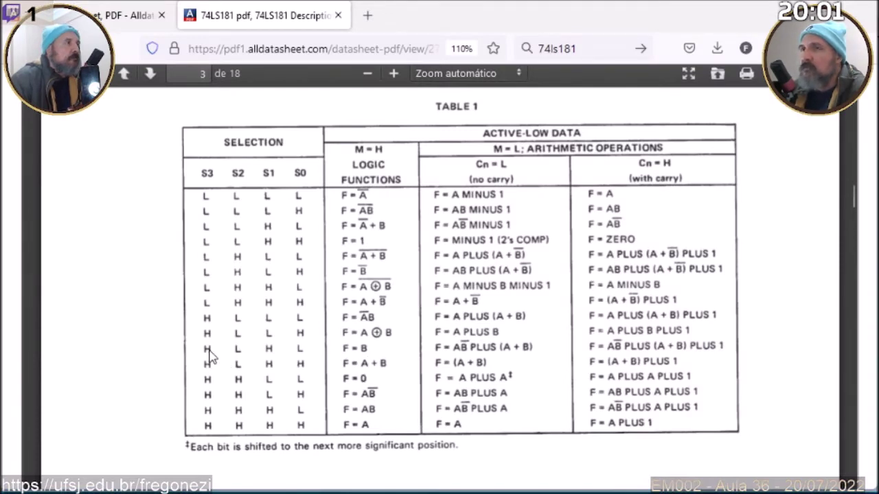
key(alt+Tab)
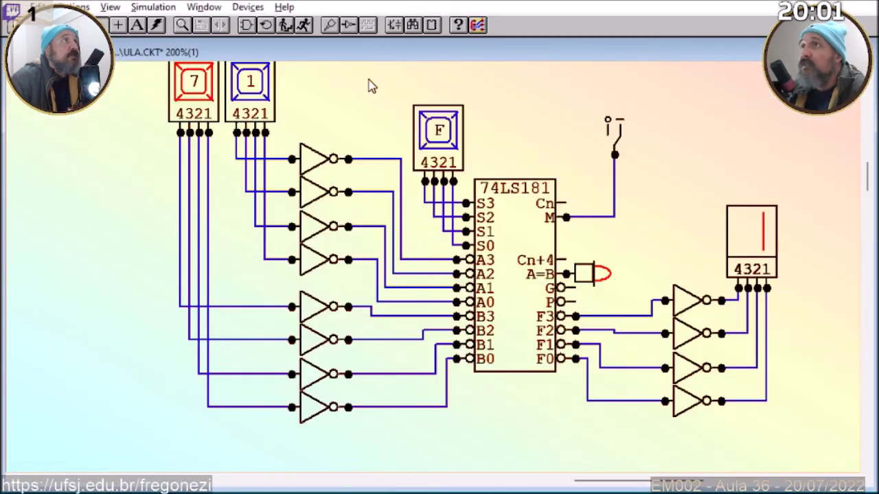
click(430, 136)
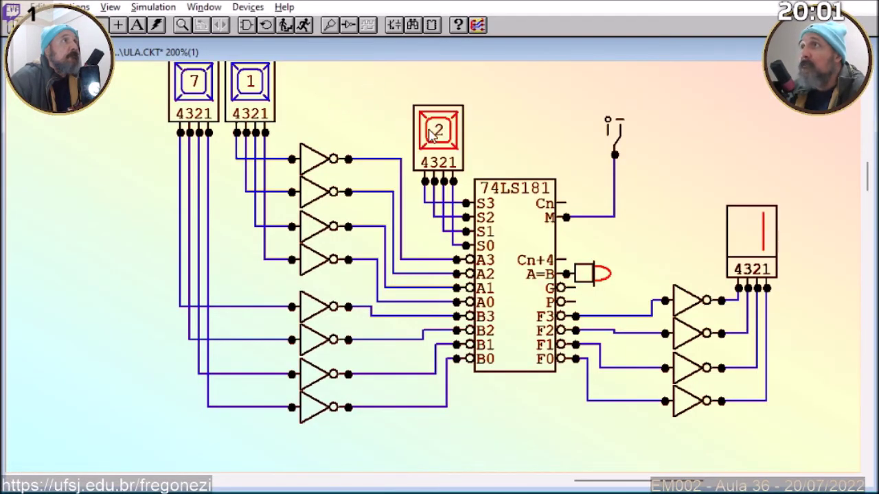
click(431, 136)
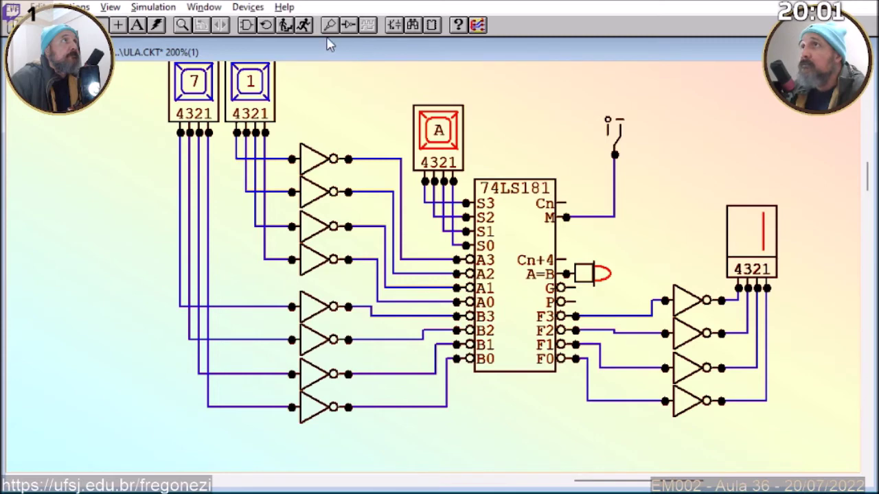
Run the simulation and cycle the hex key feeding the B inputs through all its values and on to B.
click(304, 27)
click(194, 93)
click(195, 93)
click(195, 93)
click(194, 93)
click(194, 93)
click(194, 93)
click(195, 93)
click(195, 93)
click(194, 93)
click(194, 93)
click(194, 93)
click(195, 93)
click(195, 92)
click(195, 92)
click(195, 93)
click(194, 93)
click(195, 93)
click(195, 93)
click(194, 92)
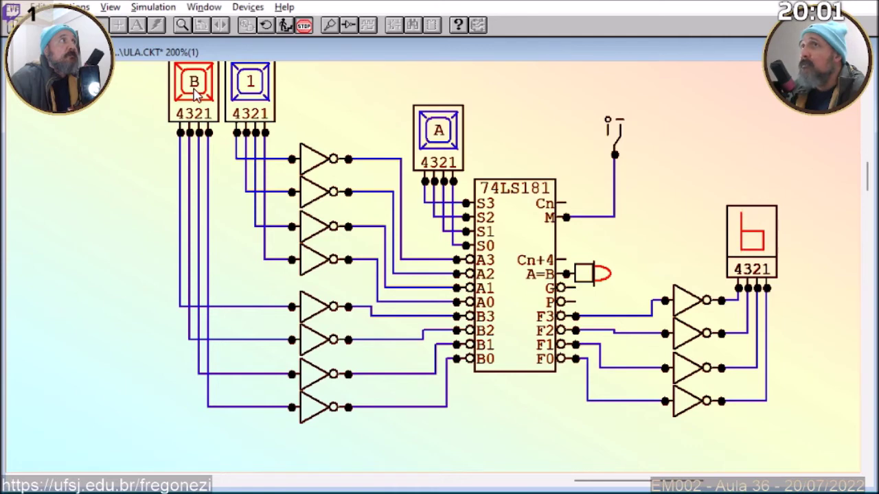
Look up the F = AB function in the datasheet's Table 1 and set the function-select hex key to E.
click(304, 26)
key(alt+Tab)
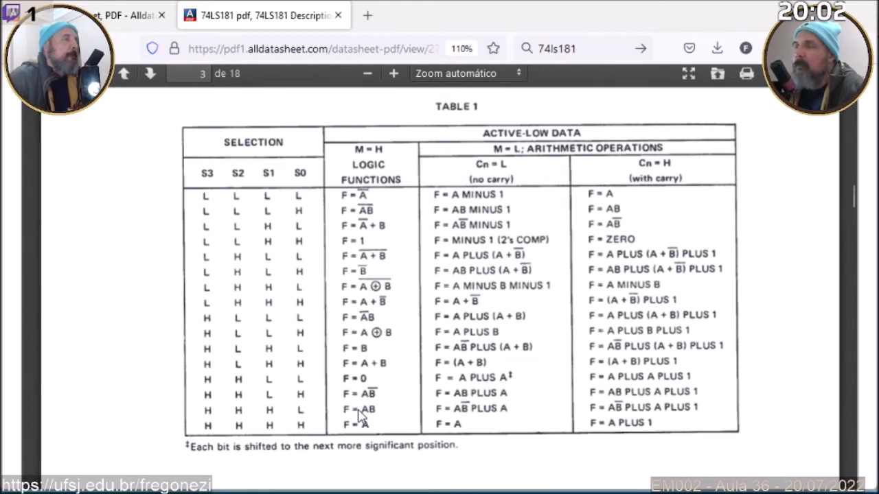
key(alt+Tab)
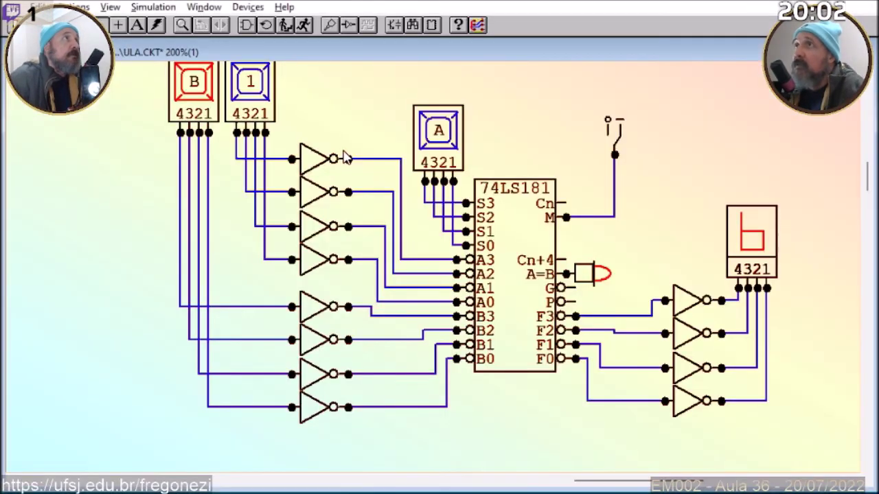
click(439, 142)
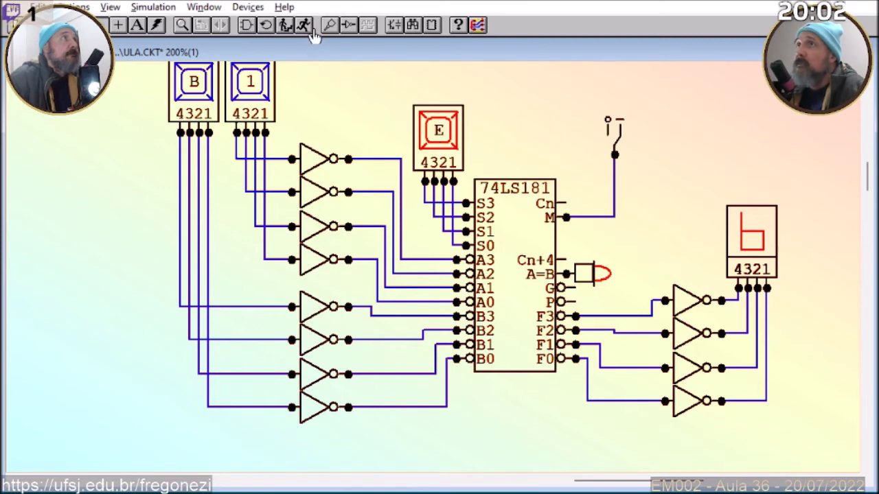
Set the hex keys feeding the B and A inputs to 0.
click(204, 90)
key(d)
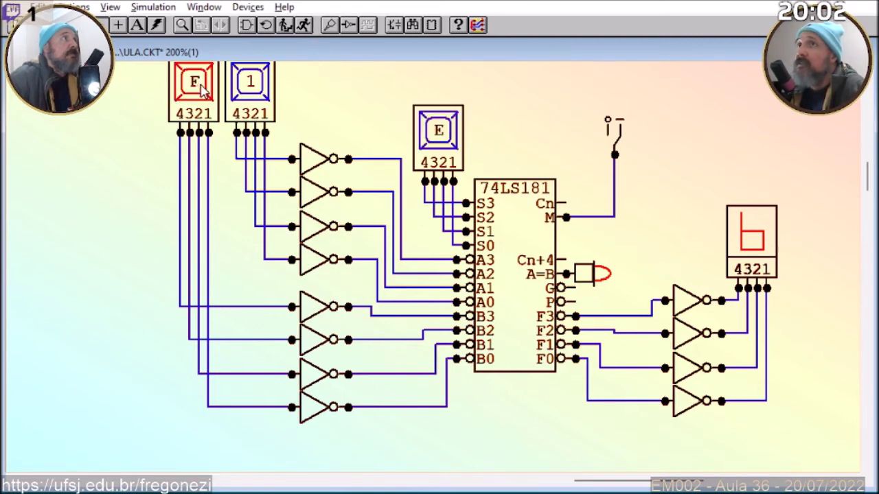
click(245, 88)
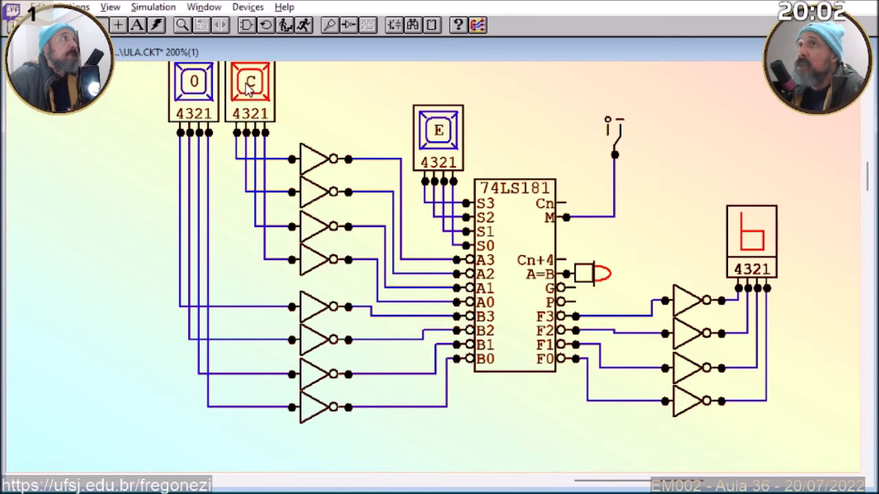
key(0)
Run the simulation and cycle the hex key feeding the A inputs through its values back to 0 to test function E.
click(304, 24)
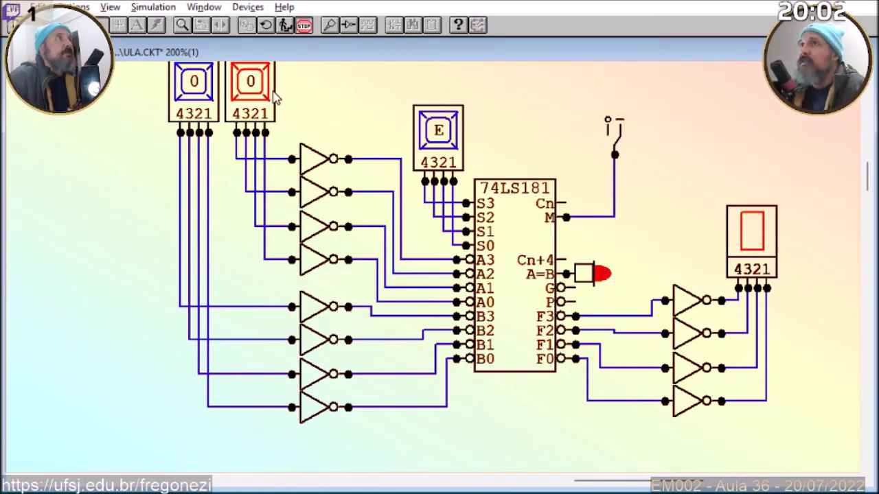
key(1)
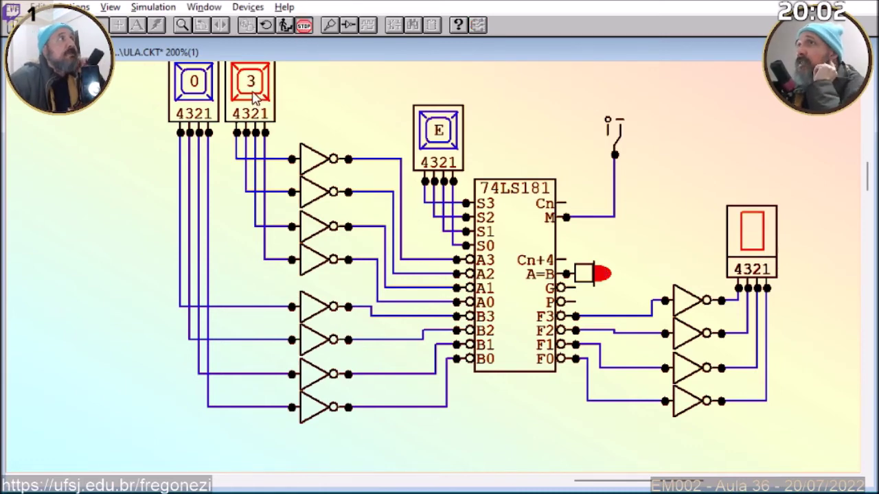
click(255, 98)
click(255, 98)
click(255, 98)
click(255, 98)
click(255, 98)
click(255, 98)
click(255, 98)
click(255, 99)
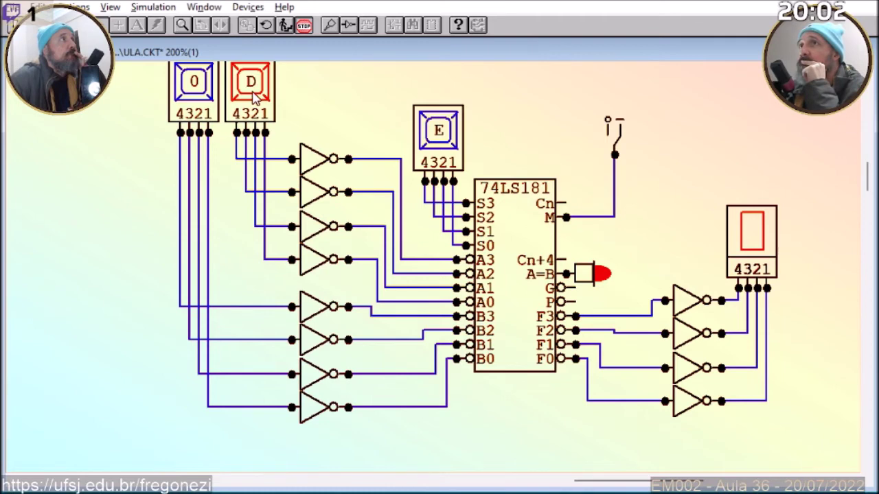
click(255, 98)
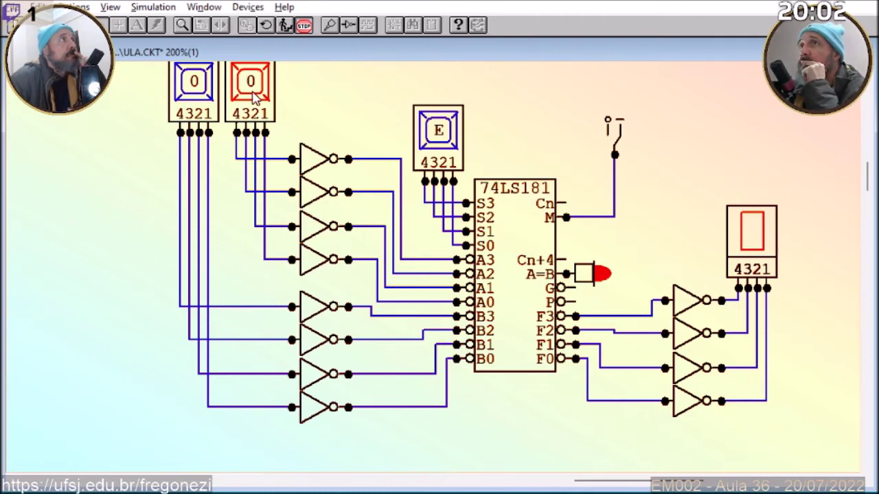
Show the logic states on the wires and set the hex keys feeding the B and A inputs to 1.
click(348, 27)
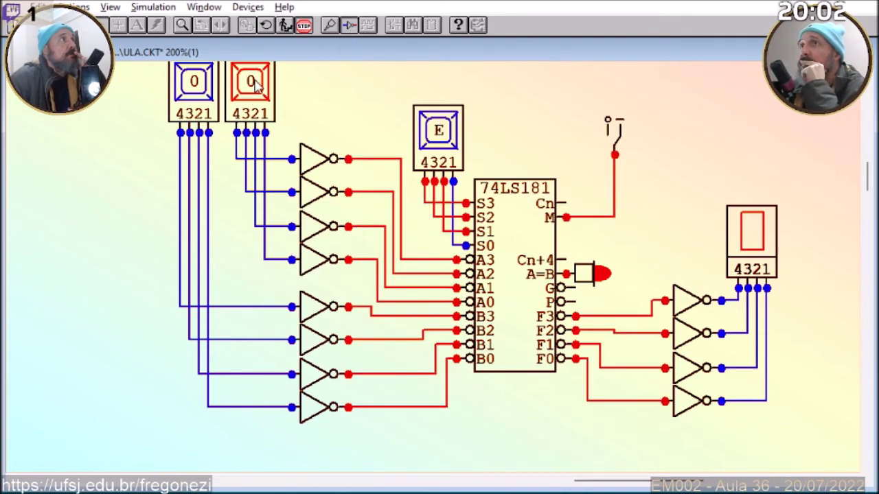
click(203, 94)
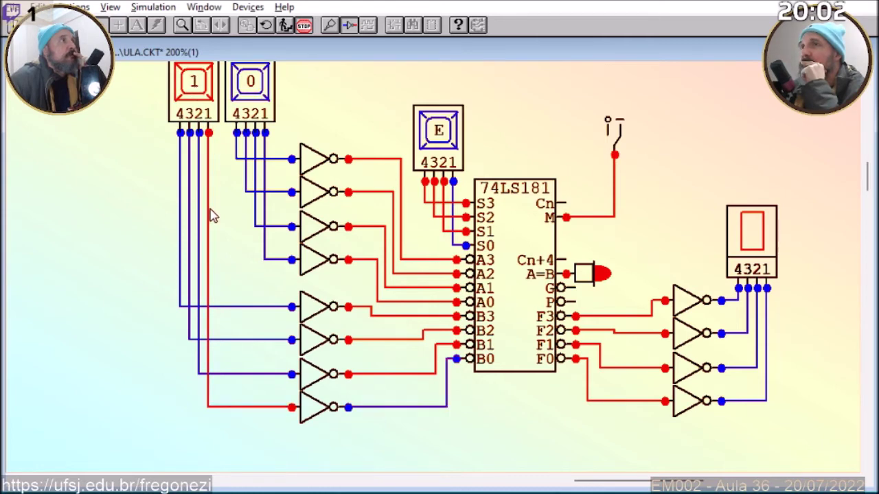
click(251, 88)
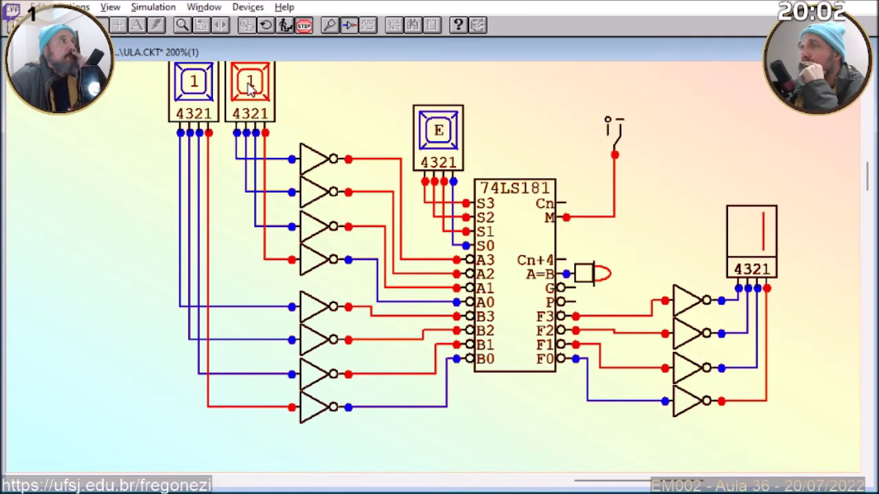
Advance the hex key feeding the A inputs to C while testing function E.
click(251, 88)
click(251, 88)
click(251, 87)
double_click(251, 88)
triple_click(251, 88)
double_click(252, 88)
click(251, 88)
Advance the hex key feeding the B inputs to 7 to test the AND of C and 7.
click(198, 90)
double_click(197, 89)
double_click(197, 89)
click(197, 89)
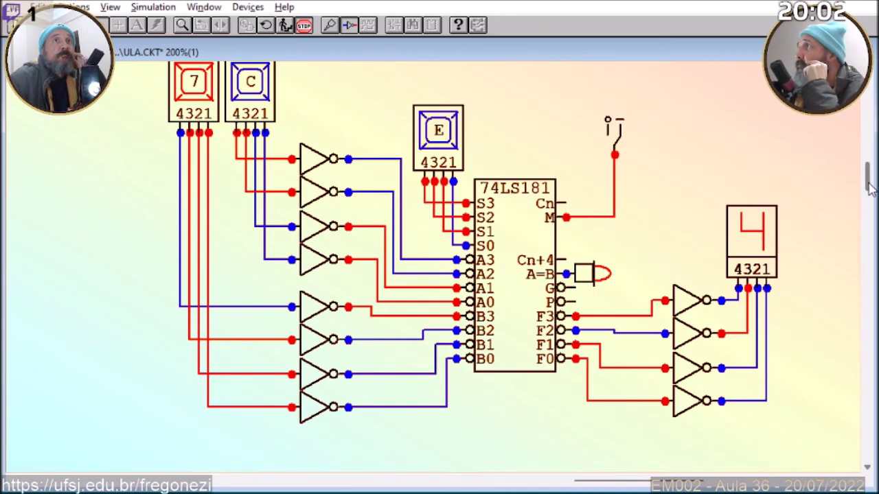
scroll(868, 187, up, 1)
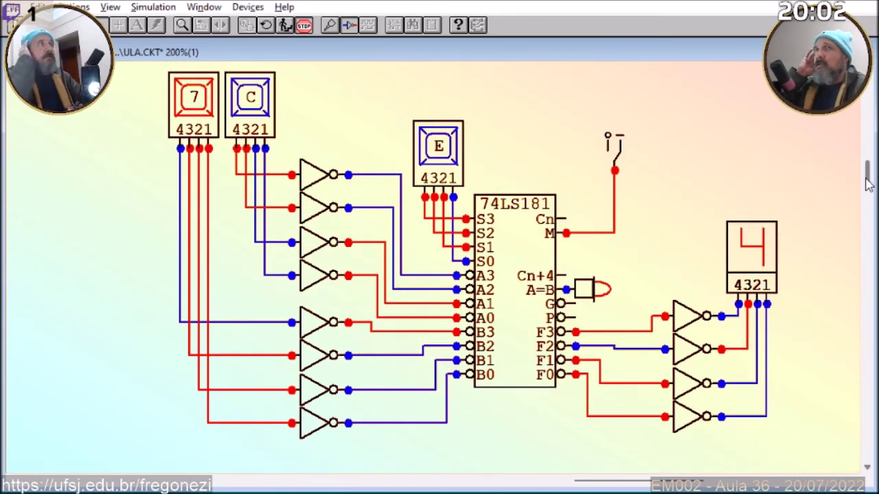
Check the datasheet's function table, set the hex key feeding the S inputs to B, and rerun the simulation.
key(alt+Tab)
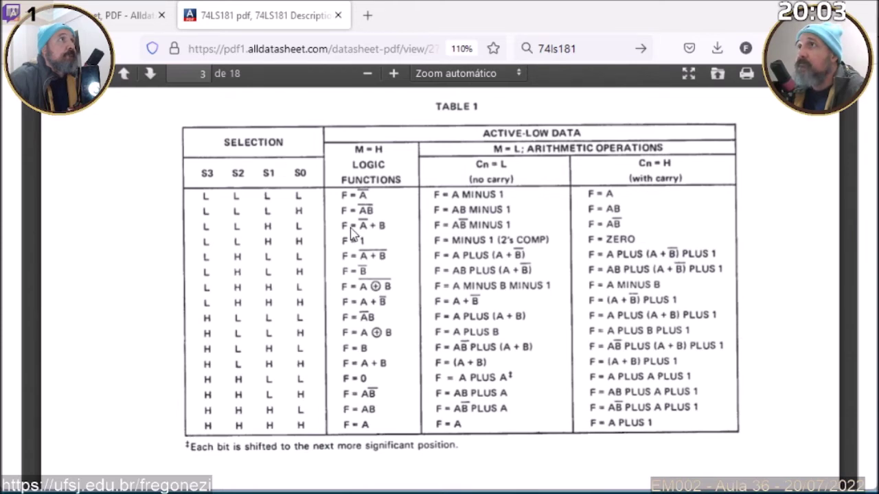
key(alt+Tab)
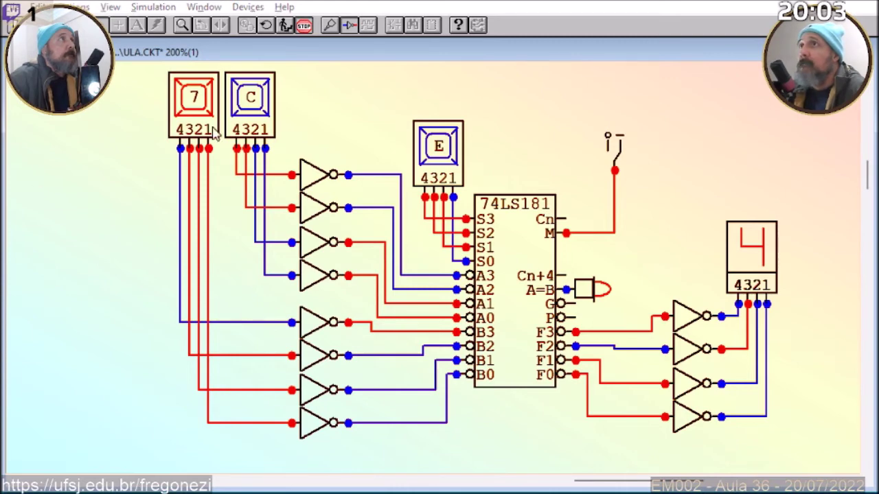
click(304, 25)
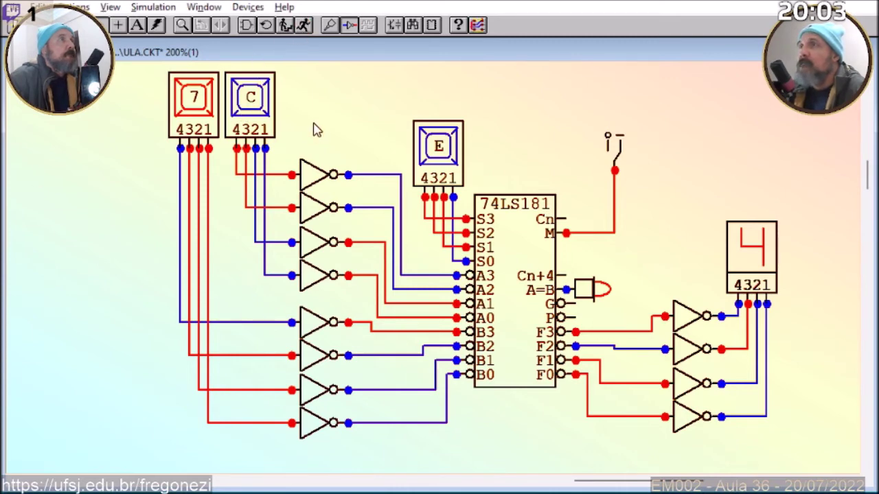
click(438, 148)
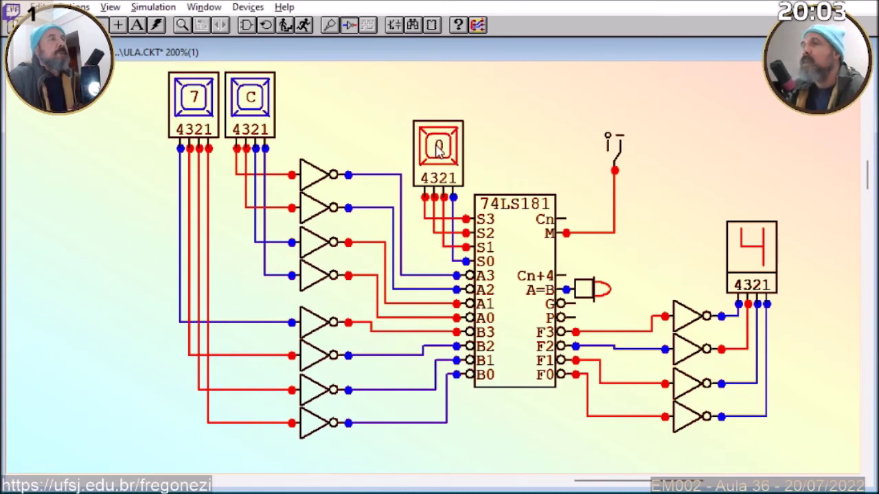
key(7)
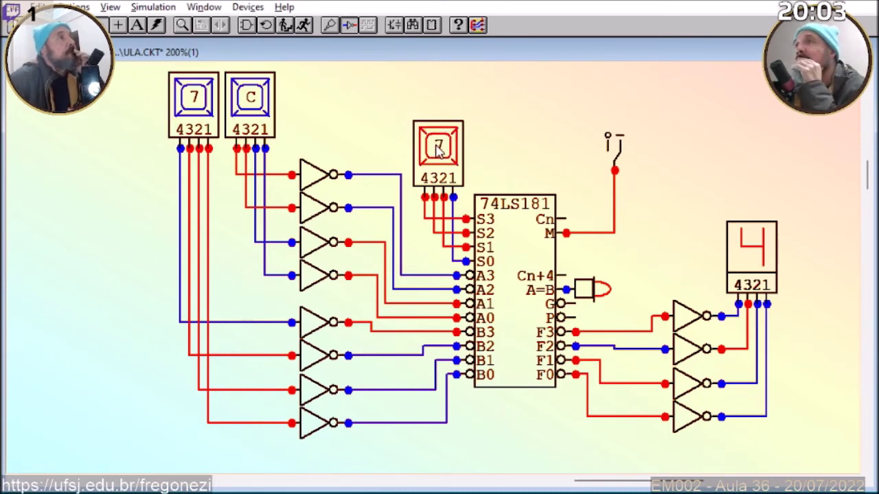
click(305, 27)
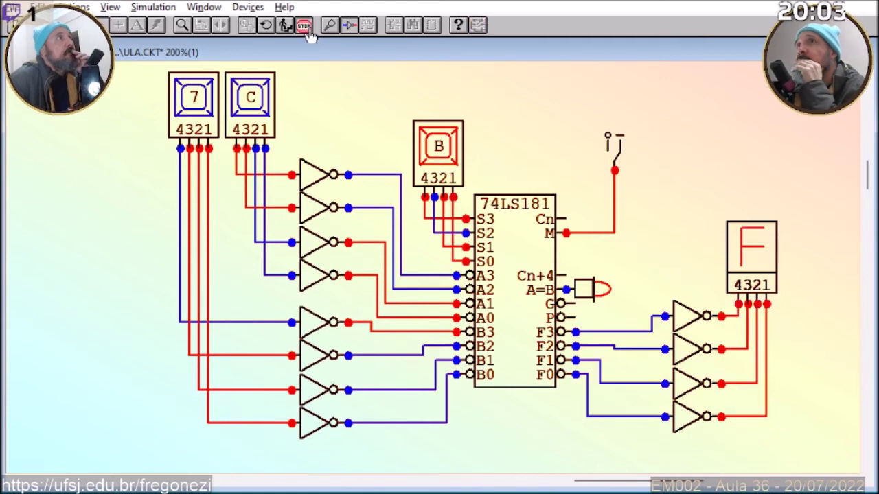
Set the hex key feeding the A inputs to 0 and the one feeding the B inputs to C to test function B.
click(242, 103)
click(242, 103)
click(242, 103)
click(242, 102)
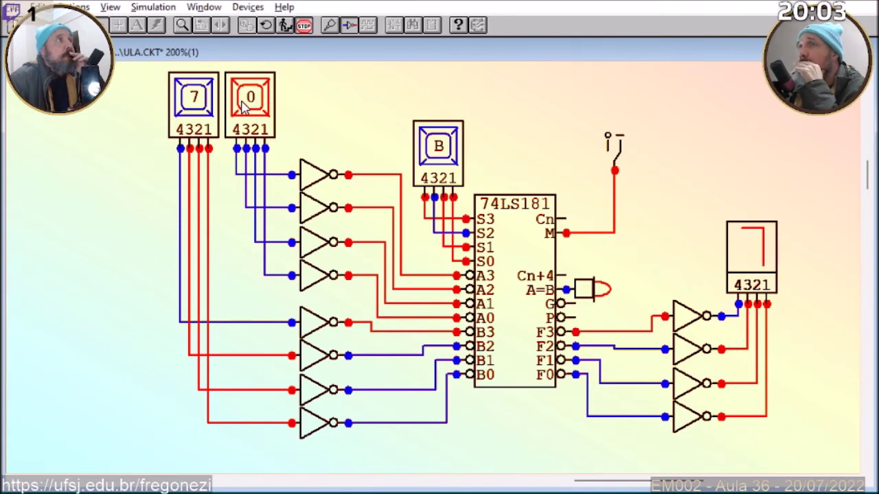
click(201, 99)
click(201, 99)
click(201, 100)
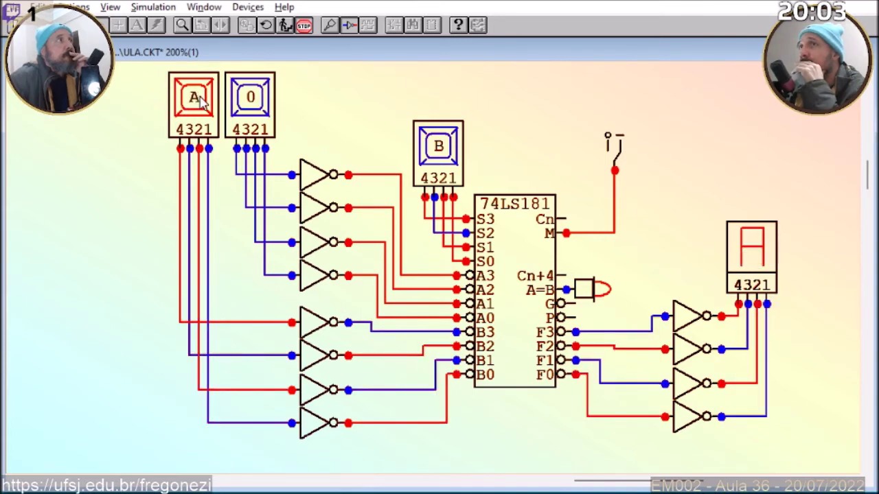
click(201, 100)
click(201, 99)
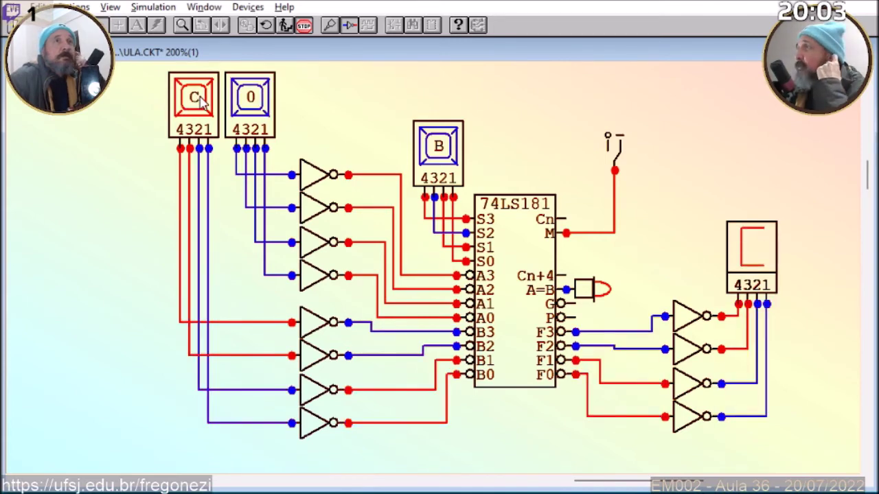
Advance the hex key feeding the A inputs to 4 under function B and stop the simulation.
click(252, 102)
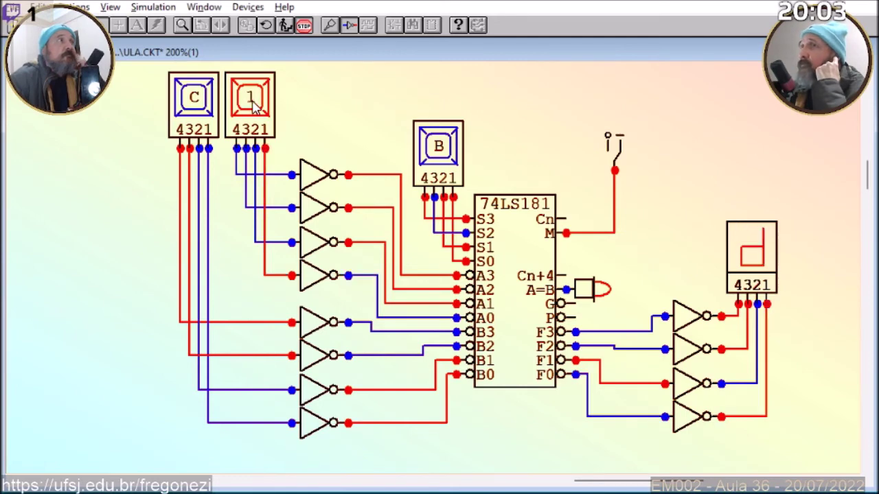
click(251, 103)
click(253, 103)
click(252, 103)
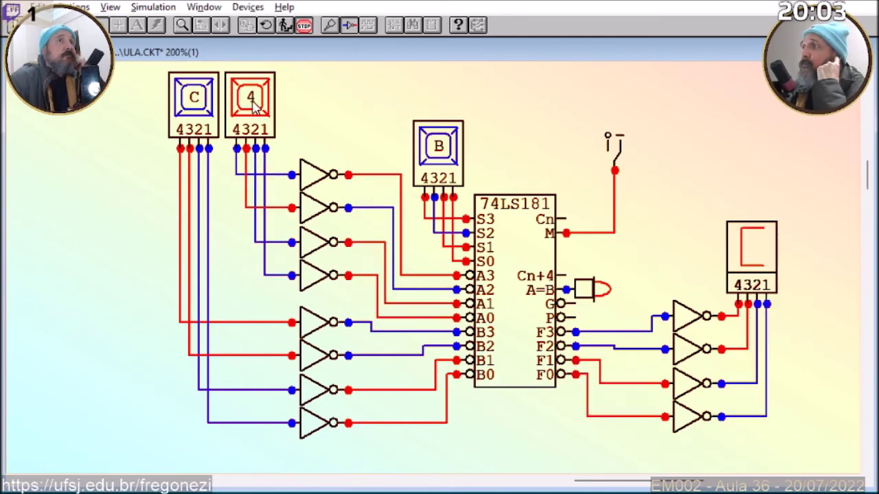
click(303, 26)
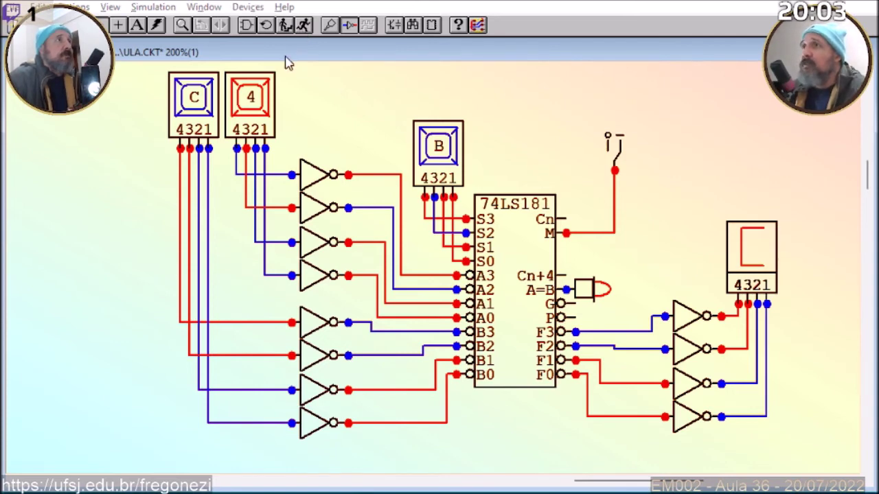
Consult the datasheet's function table, set the hex key feeding the S inputs to 6, and run the simulation.
key(alt+Tab)
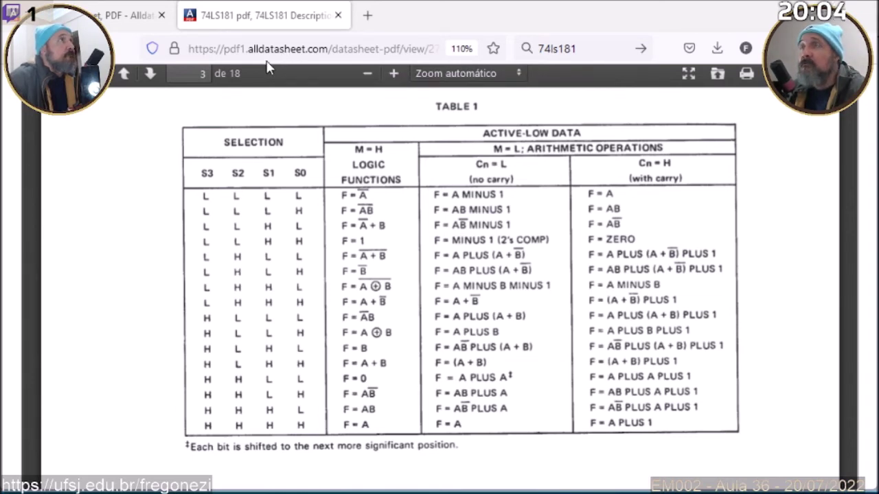
key(alt+Tab)
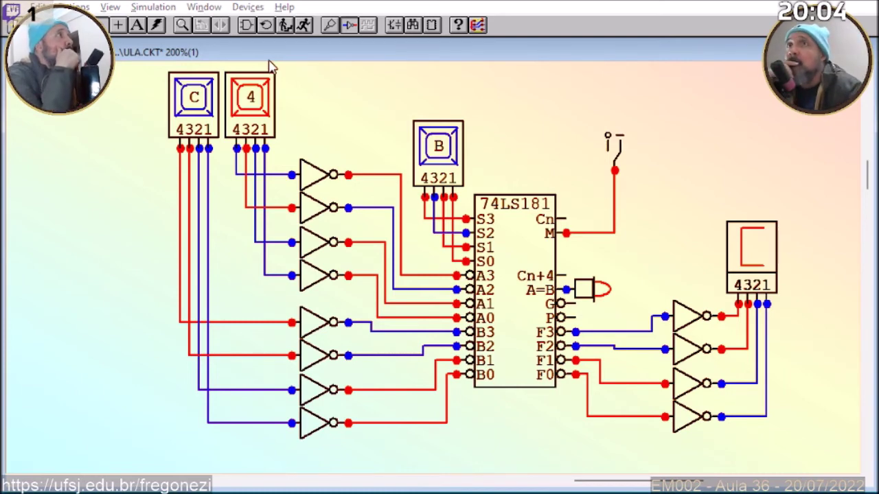
key(alt+Tab)
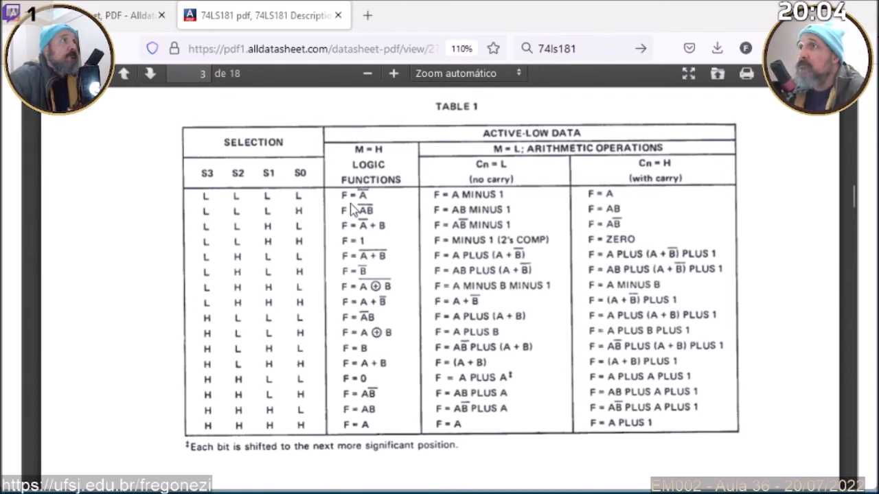
key(alt+Tab)
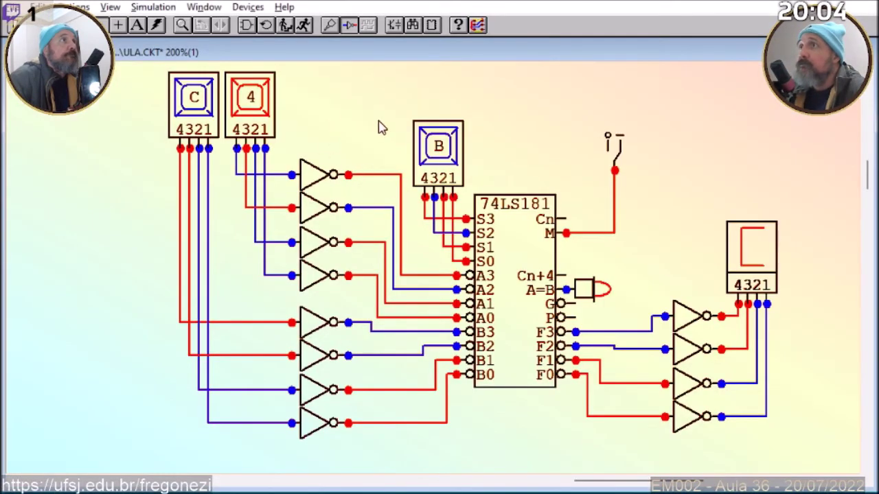
click(450, 155)
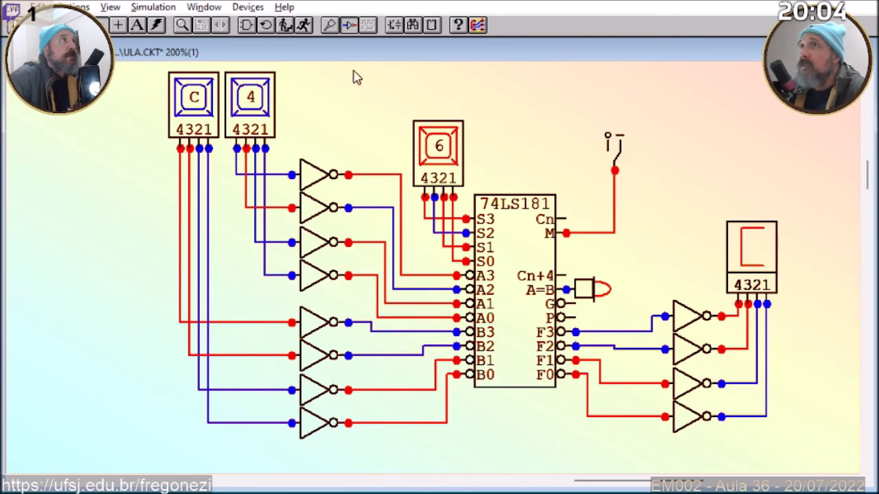
click(306, 27)
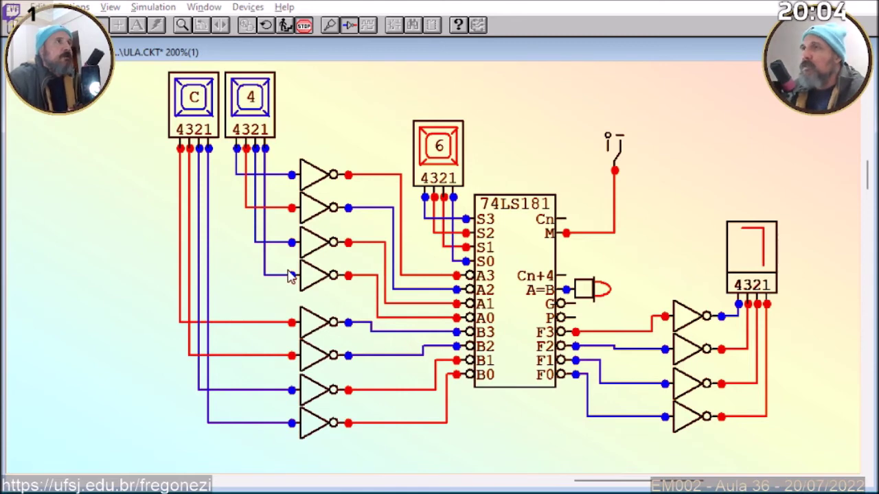
Recheck the datasheet's logic functions, set the hex key feeding the S inputs to 9, and rerun the simulation.
key(alt+Tab)
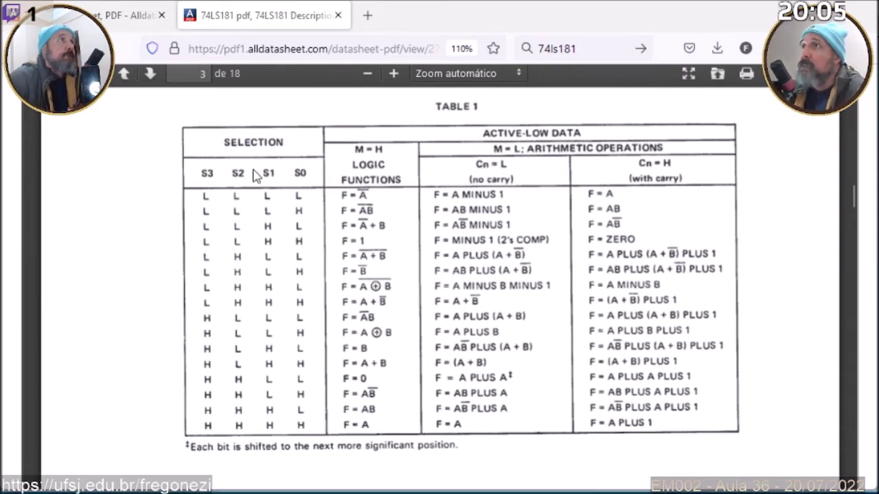
key(alt+Tab)
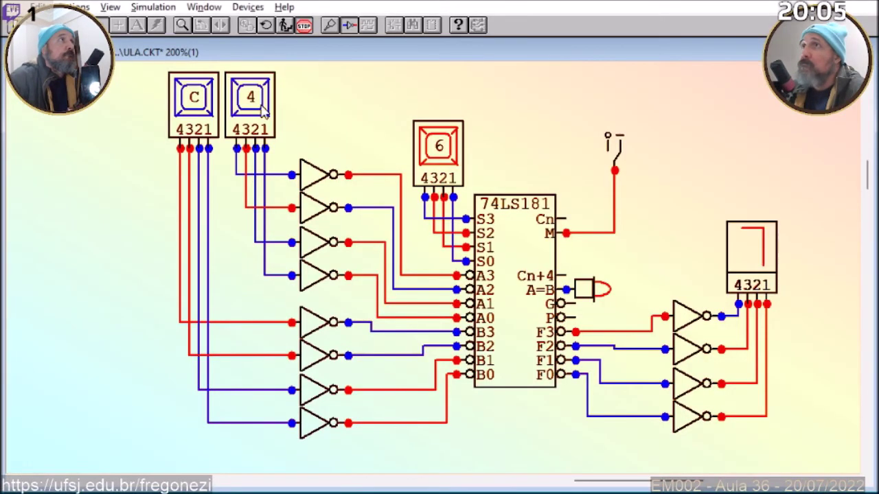
click(304, 26)
click(440, 143)
text(7)
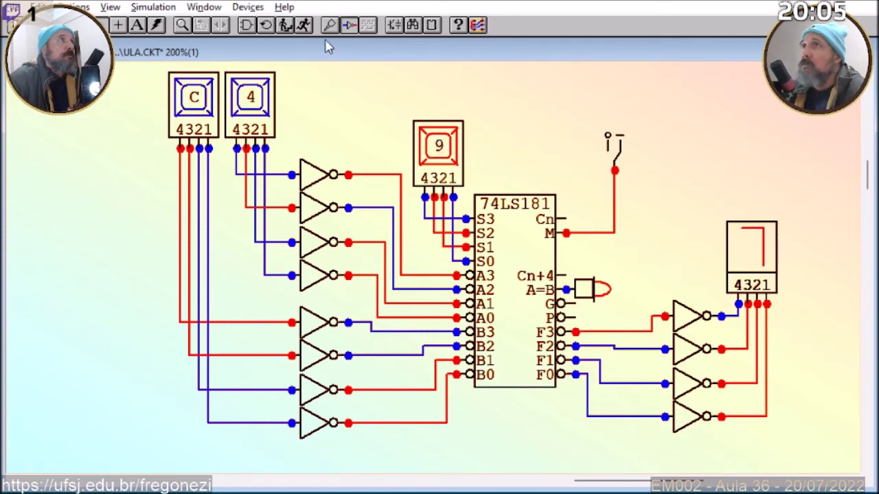
click(303, 26)
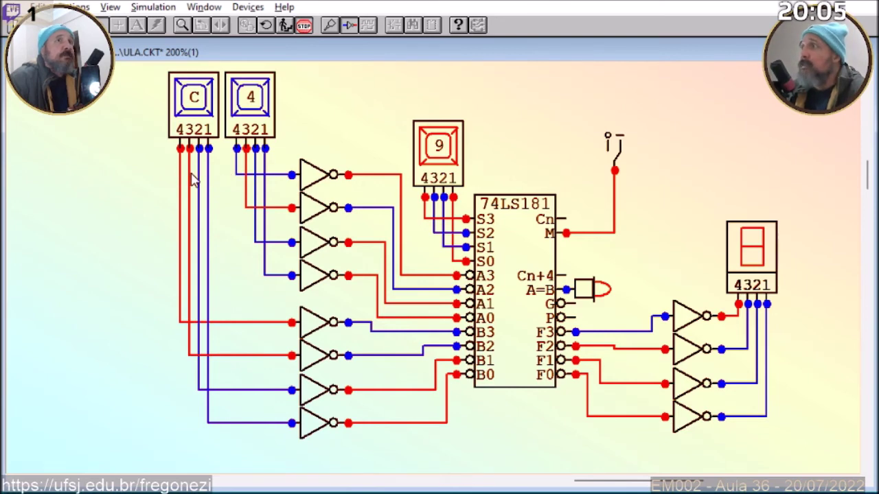
Advance the hex key feeding the A inputs to 6 under function 9 and stop the simulation.
click(253, 102)
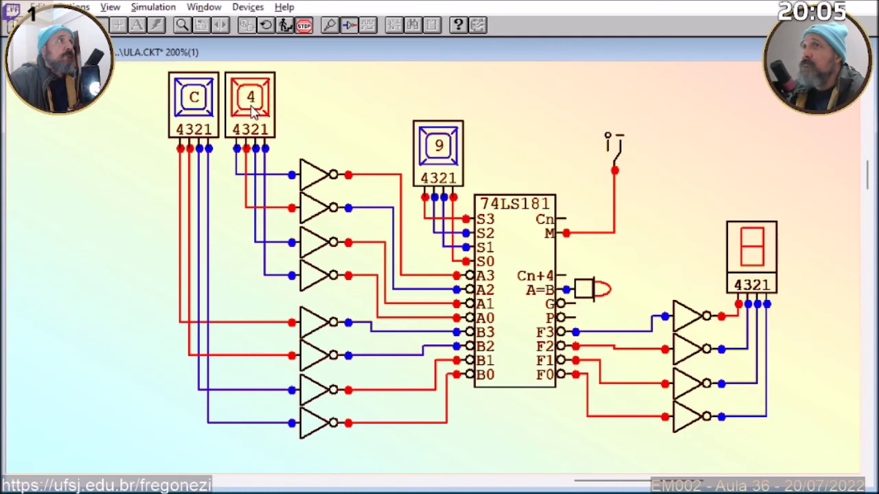
click(254, 103)
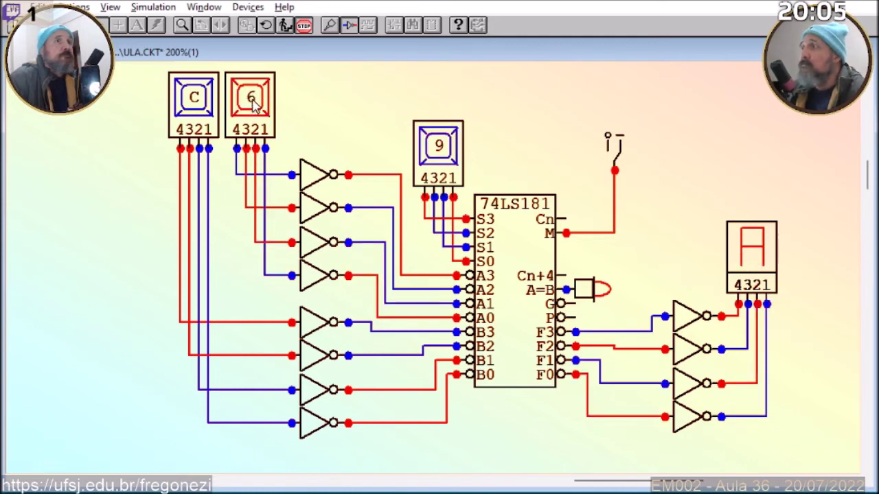
click(304, 26)
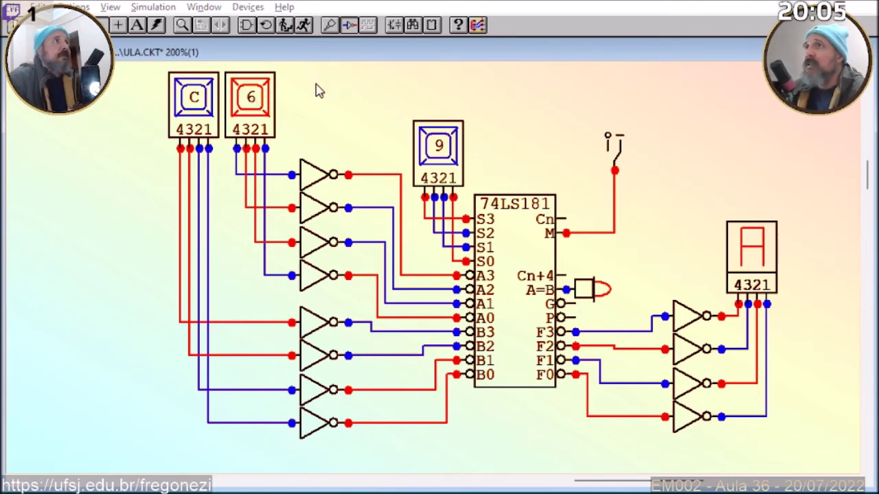
Look up the next function in the datasheet's table, set the S inputs' hex key to C, and run the simulation.
key(alt+Tab)
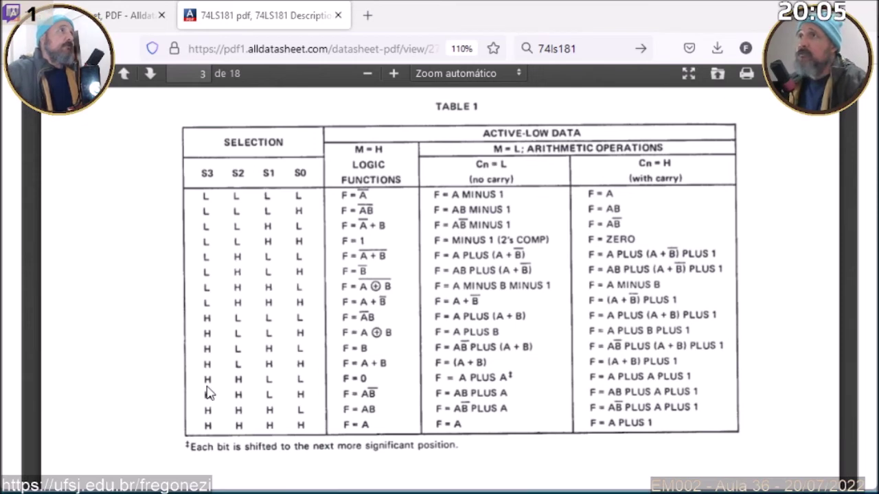
key(alt+Tab)
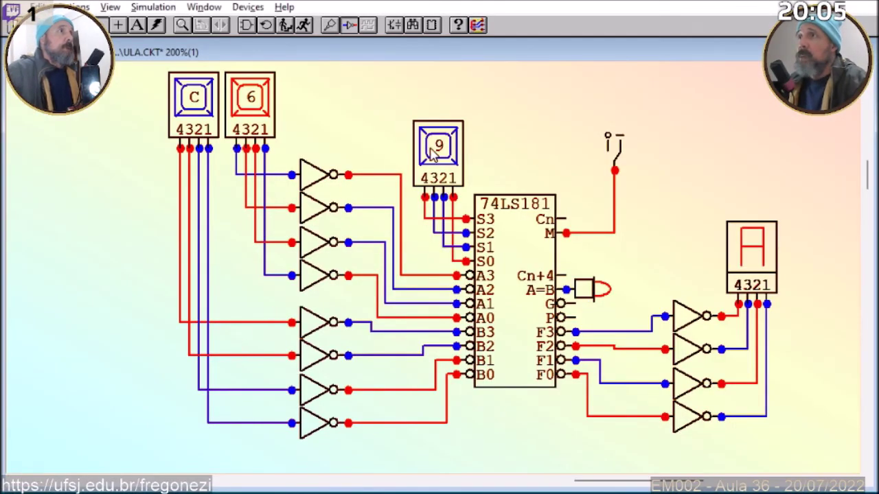
click(304, 25)
Advance the hex key feeding the A inputs to C while testing function C.
click(253, 117)
click(253, 116)
click(253, 117)
click(253, 117)
click(252, 117)
click(252, 116)
Advance the hex key feeding the B inputs to 4 while testing function C.
click(206, 115)
click(206, 115)
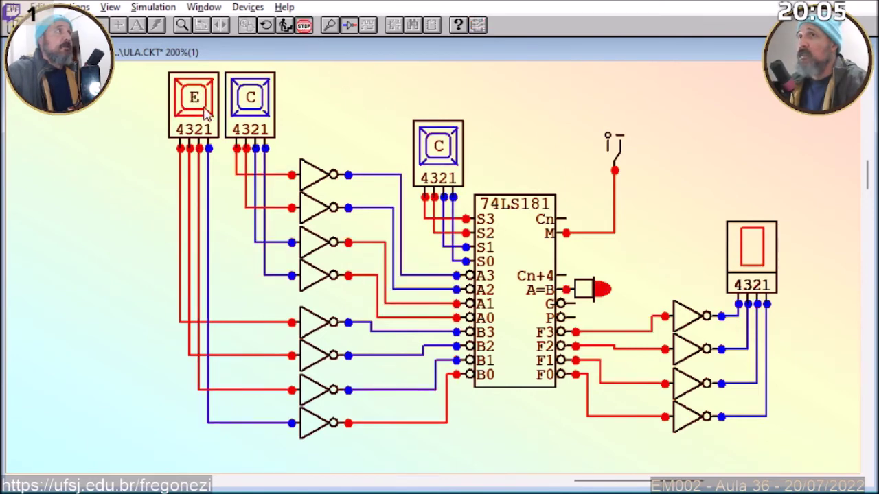
click(206, 116)
click(206, 115)
click(206, 116)
click(206, 115)
click(206, 115)
click(206, 116)
Advance the hex key feeding the A inputs to E under function C and stop the simulation.
click(252, 104)
click(251, 104)
click(304, 27)
Consult the datasheet's function table, set the hex key feeding the S inputs to 3, and run the simulation.
key(alt+Tab)
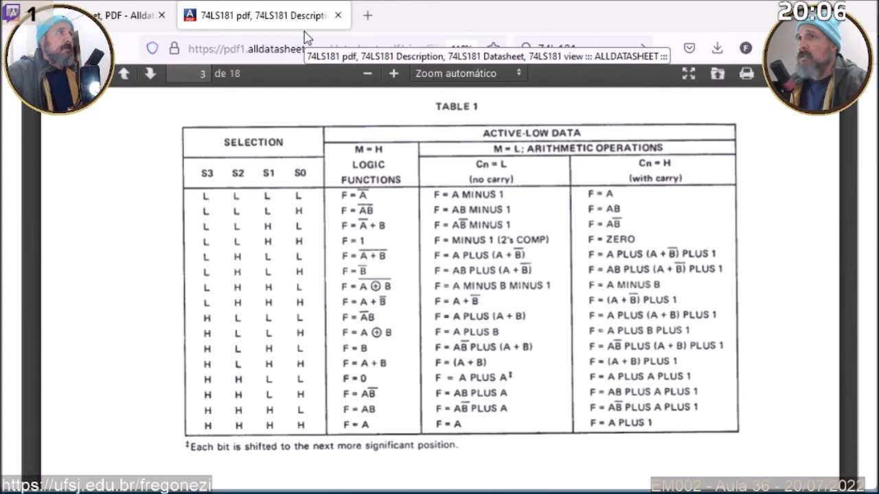
key(alt+Tab)
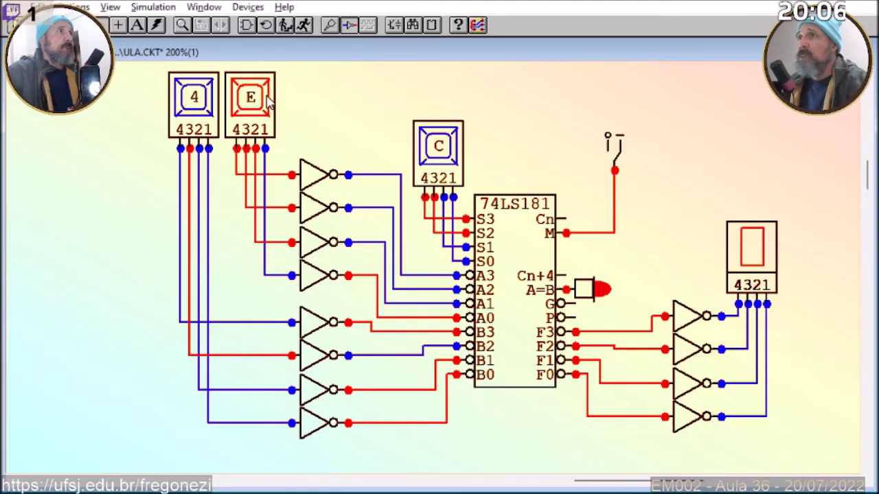
click(433, 150)
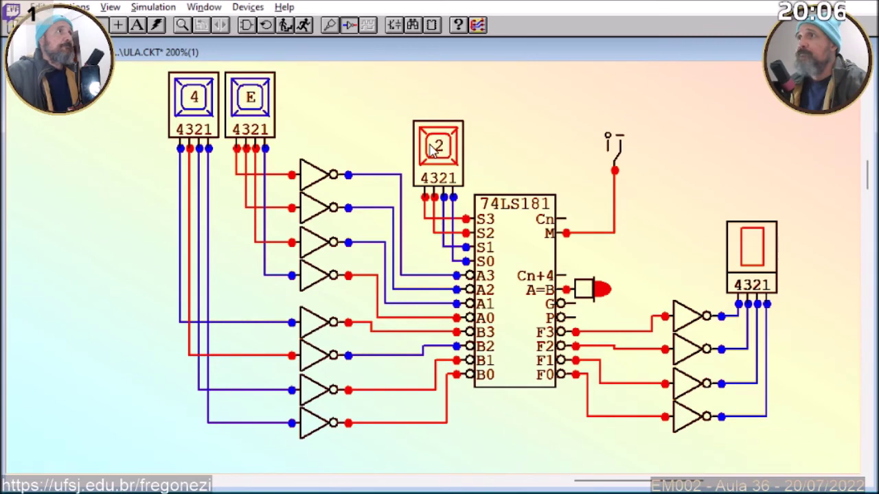
click(304, 25)
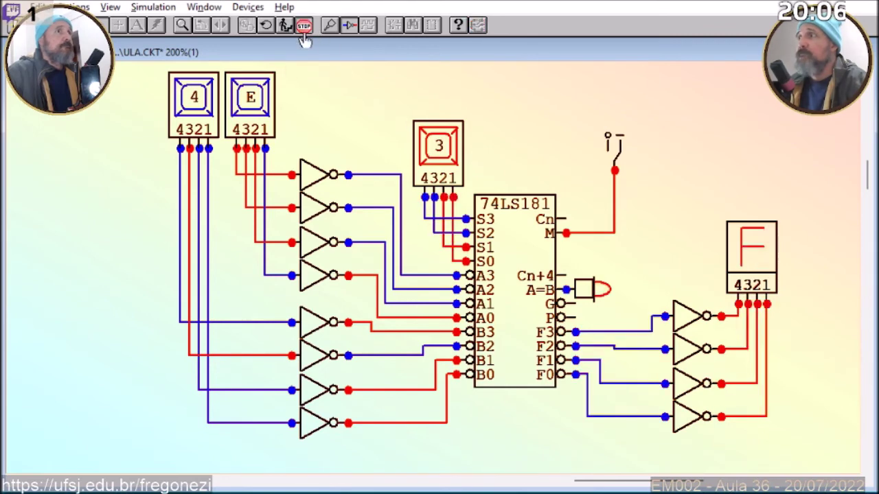
Set the hex key feeding the B inputs to 8 and the A inputs' key to 2 to test function 3 against the datasheet.
click(252, 118)
click(252, 116)
click(201, 110)
click(201, 110)
click(201, 110)
click(201, 109)
click(251, 113)
click(251, 113)
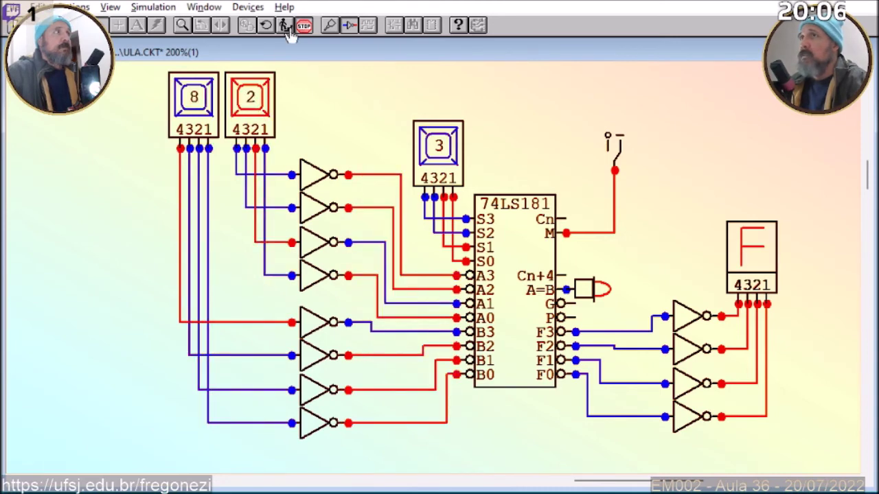
key(alt+Tab)
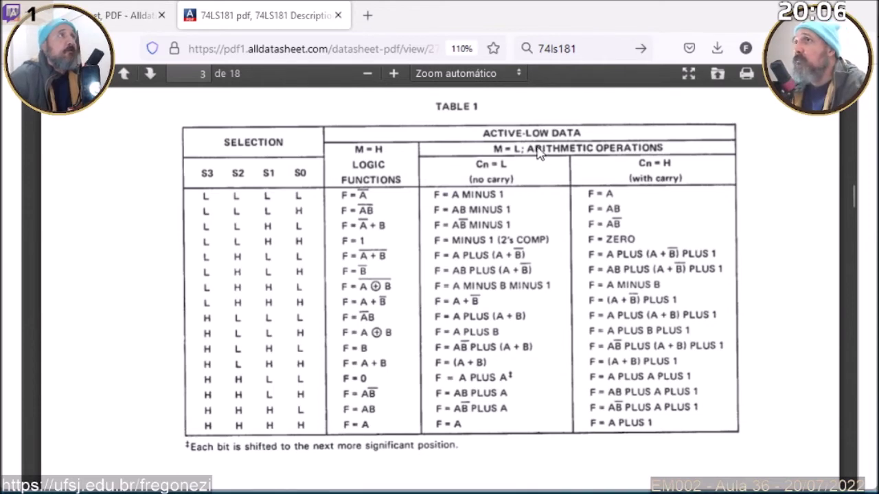
key(alt+Tab)
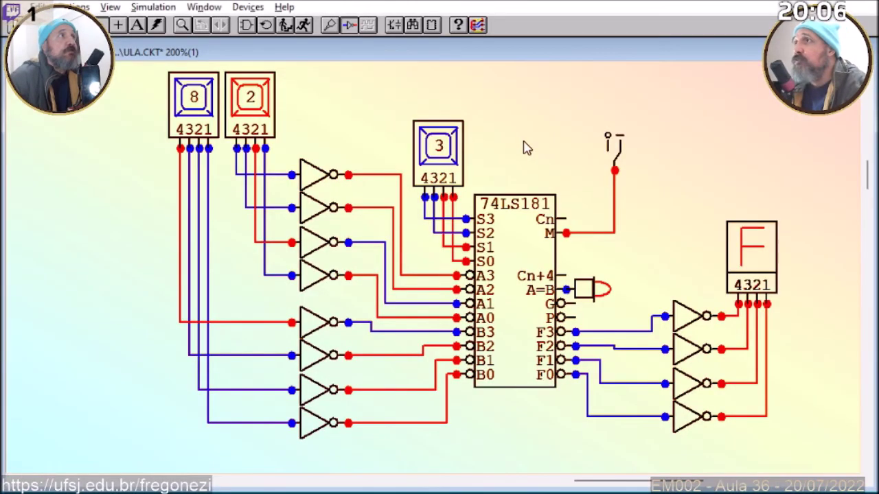
Reset the simulation, hide the wires' logic states and switch M low to match the datasheet's arithmetic operations table.
click(266, 26)
click(351, 27)
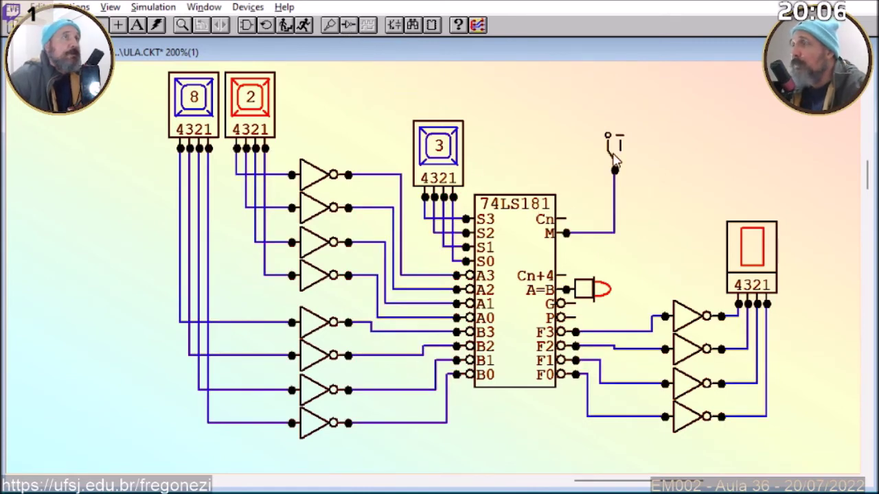
key(alt+Tab)
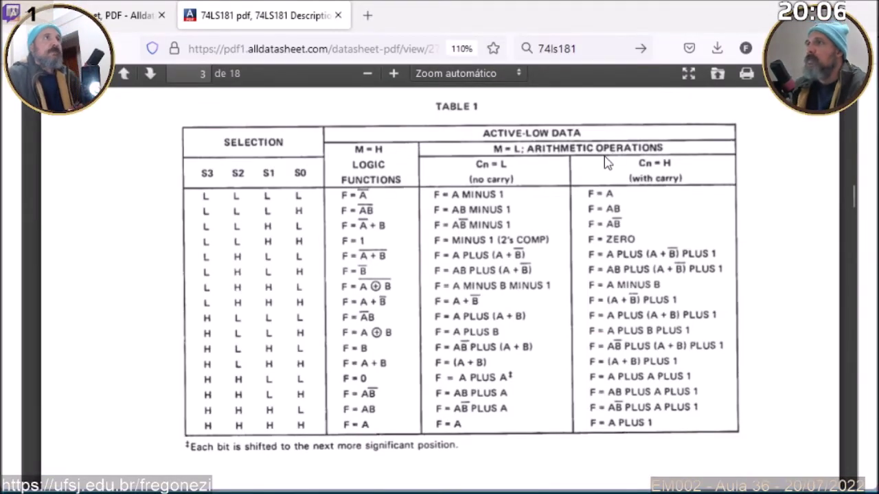
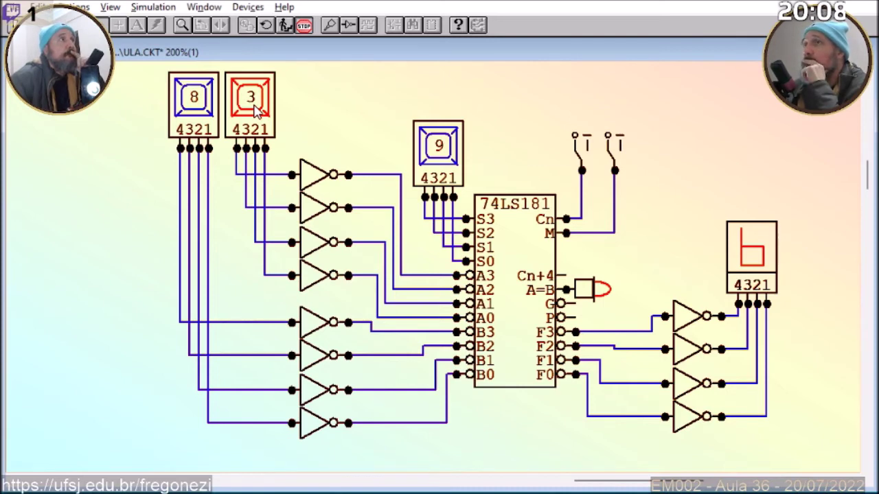
Advance the hex key feeding the A inputs to 9 while testing A PLUS B under function 9.
click(244, 103)
click(244, 103)
click(243, 103)
click(242, 105)
click(242, 105)
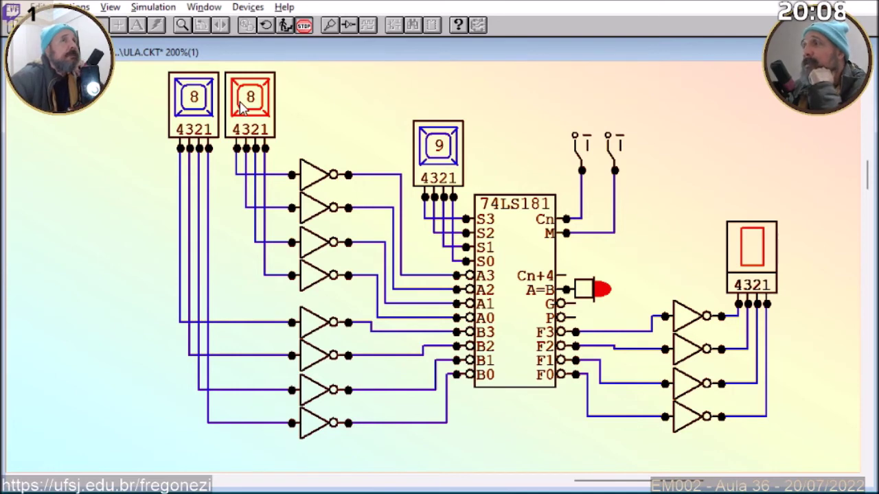
click(242, 106)
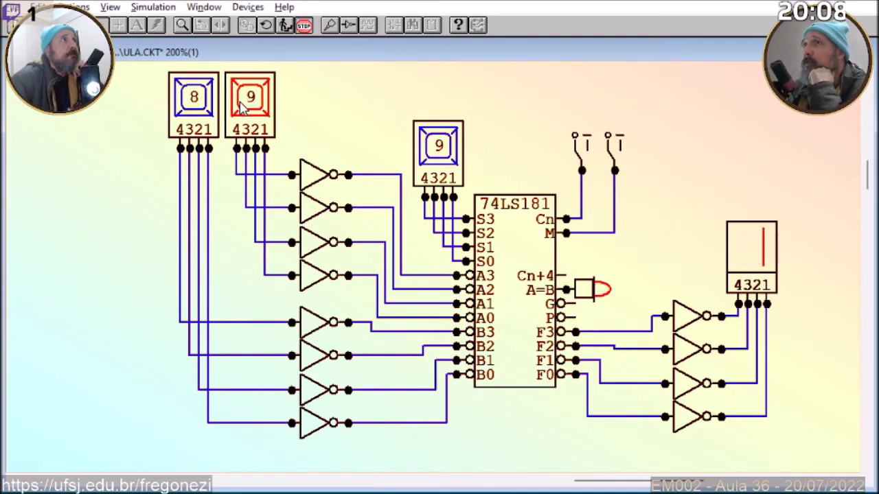
Set the hex keys feeding the B and A inputs both to A under function 9.
click(200, 103)
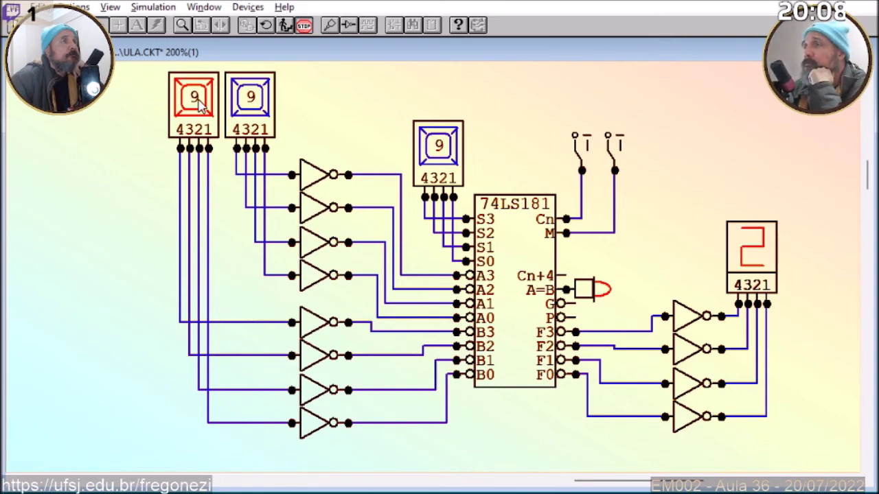
click(200, 103)
click(242, 106)
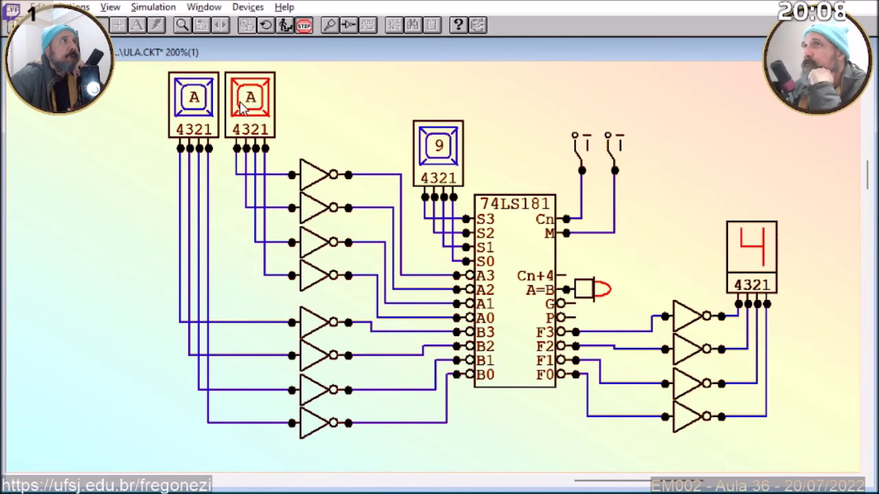
Return the hex keys feeding the A and B inputs to 0.
click(241, 106)
click(242, 107)
click(241, 106)
click(241, 107)
click(241, 106)
click(241, 107)
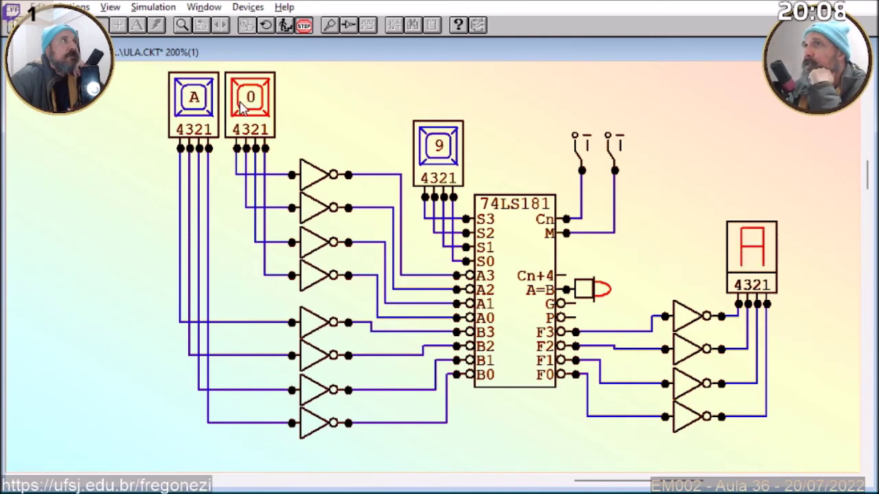
click(195, 102)
click(195, 102)
click(195, 101)
click(195, 102)
click(195, 101)
click(195, 102)
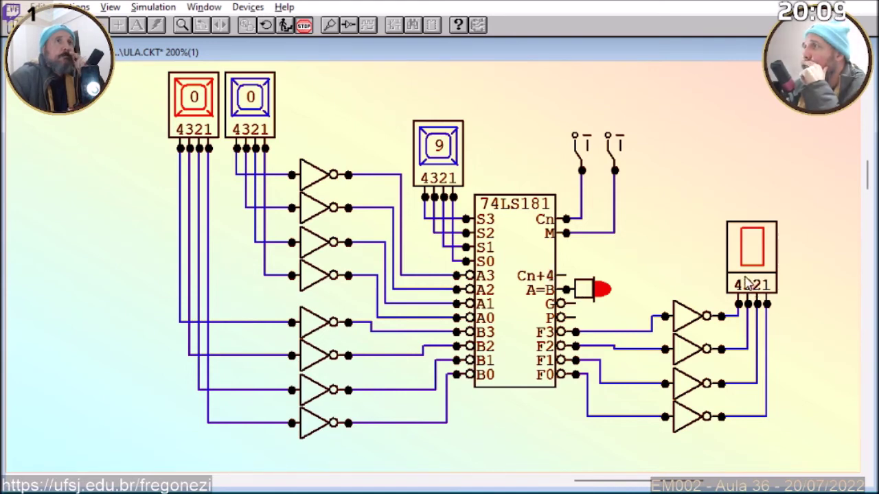
Stop the simulation, move the output hex display up, and place a copy of it directly beside the original.
click(306, 27)
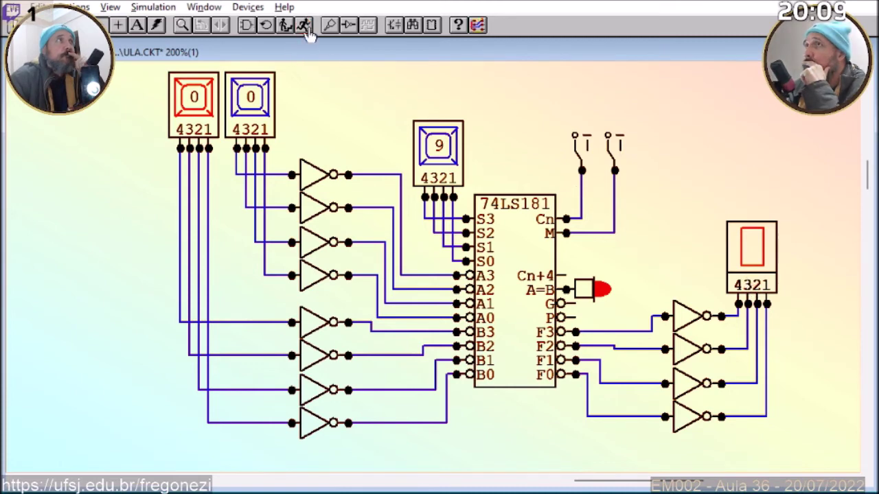
drag(753, 280, 753, 244)
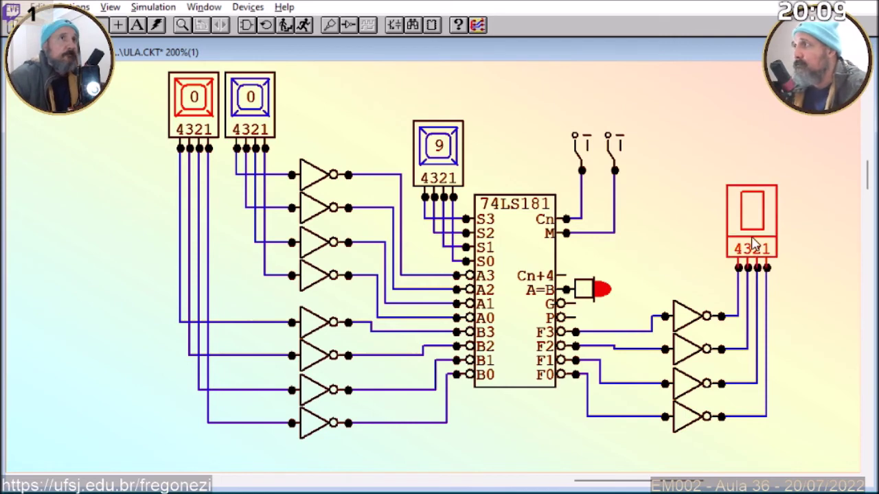
key(ctrl+c)
key(ctrl+v)
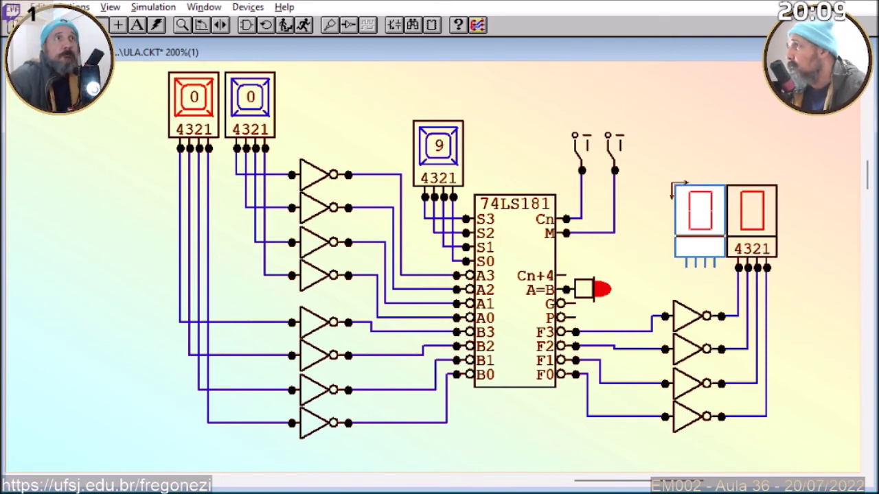
click(673, 185)
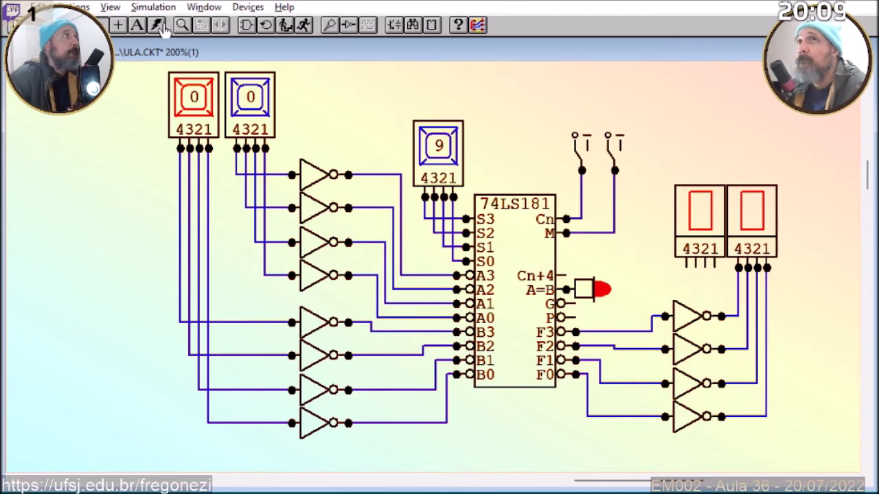
Wire the 74LS181's Cn+4 output to input 1 of the new hex display and run the simulation.
click(120, 26)
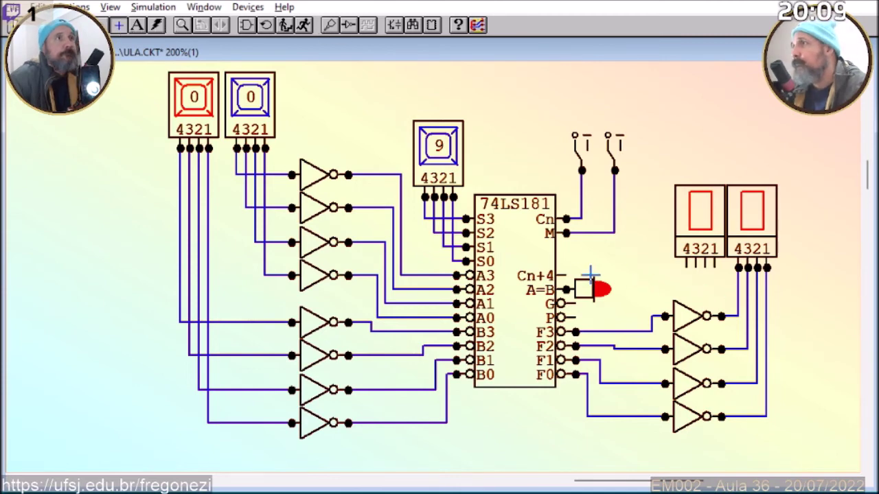
mouse_move(562, 275)
mouse_down()
mouse_move(659, 276)
mouse_move(659, 289)
mouse_move(733, 286)
mouse_move(716, 286)
mouse_move(714, 267)
mouse_up()
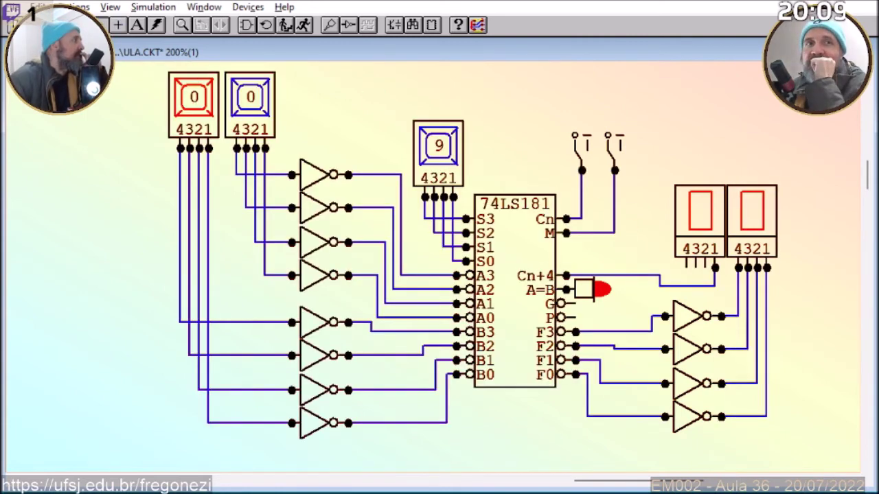
click(304, 25)
Advance the hex key feeding the A inputs to F with the B inputs' key at 0.
double_click(250, 103)
double_click(250, 103)
double_click(250, 103)
click(250, 103)
double_click(250, 103)
double_click(250, 103)
click(250, 103)
double_click(250, 103)
click(250, 103)
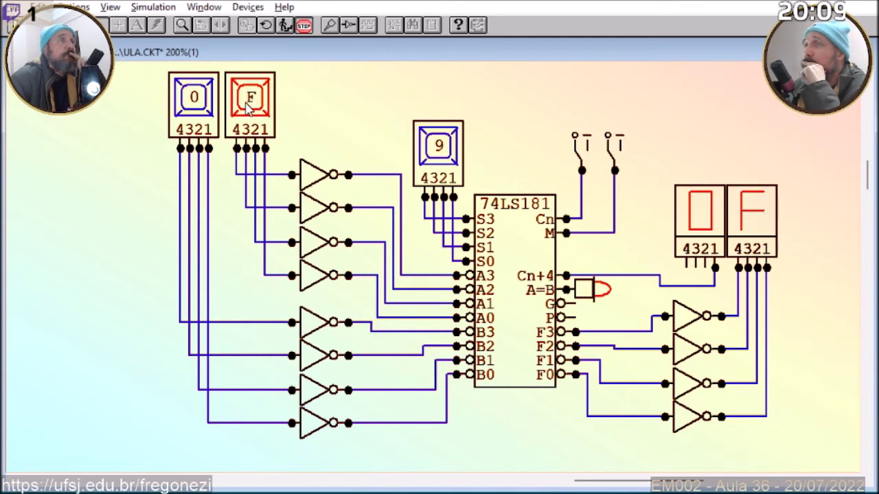
Advance the hex key feeding the B inputs to F to test the carry output under function 9.
click(197, 113)
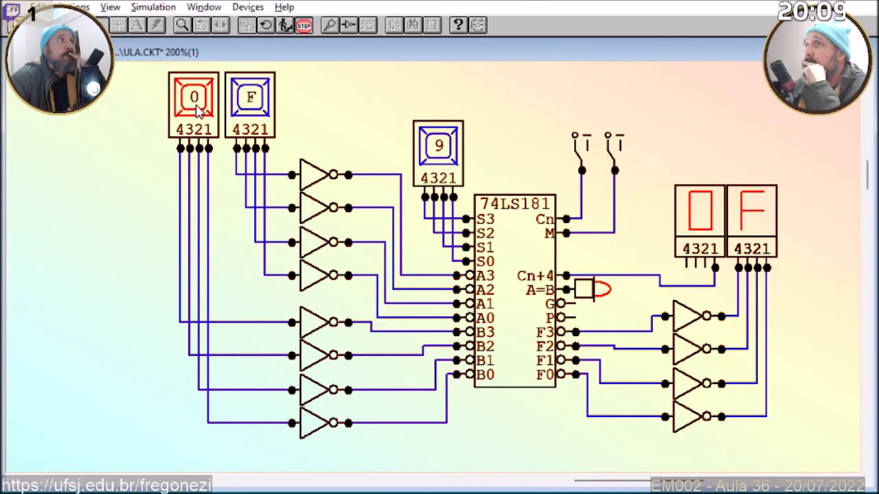
click(197, 113)
click(197, 113)
click(197, 113)
click(197, 112)
click(197, 113)
click(197, 113)
click(197, 113)
click(197, 112)
click(197, 112)
click(197, 113)
click(197, 113)
click(197, 112)
click(197, 112)
click(198, 112)
click(197, 113)
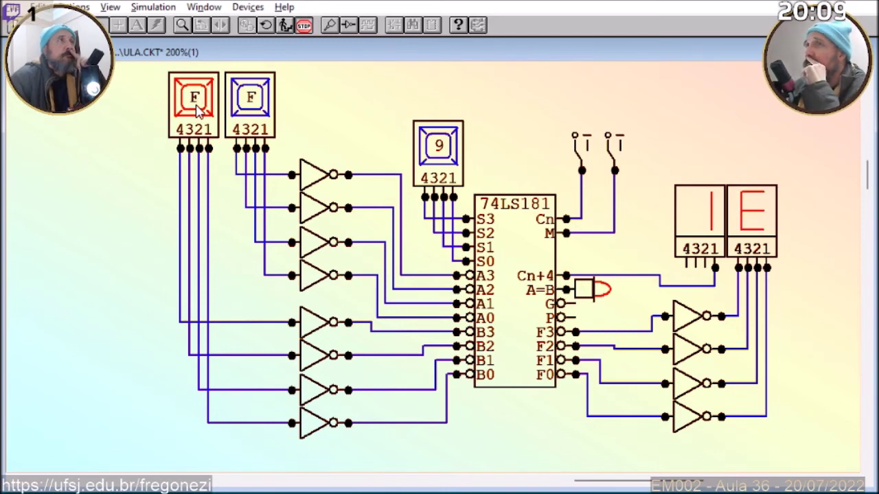
Return the hex keys feeding the B and A inputs to 0 and stop the simulation.
click(197, 113)
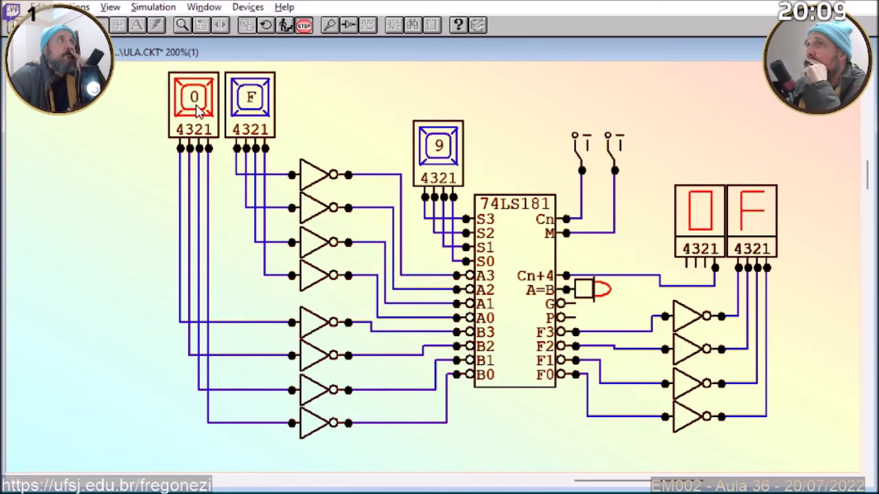
click(248, 108)
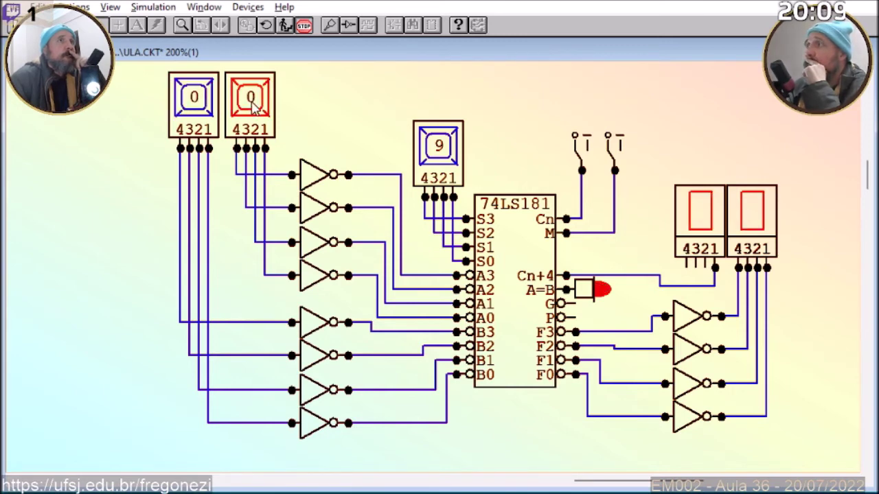
click(303, 26)
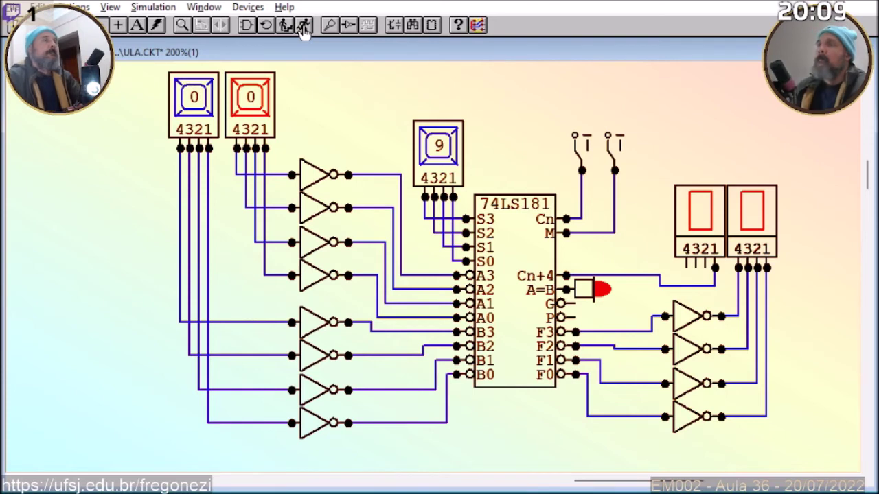
Look up the A MINUS B operation in the datasheet's function table and switch Cn high to match it.
key(alt+Tab)
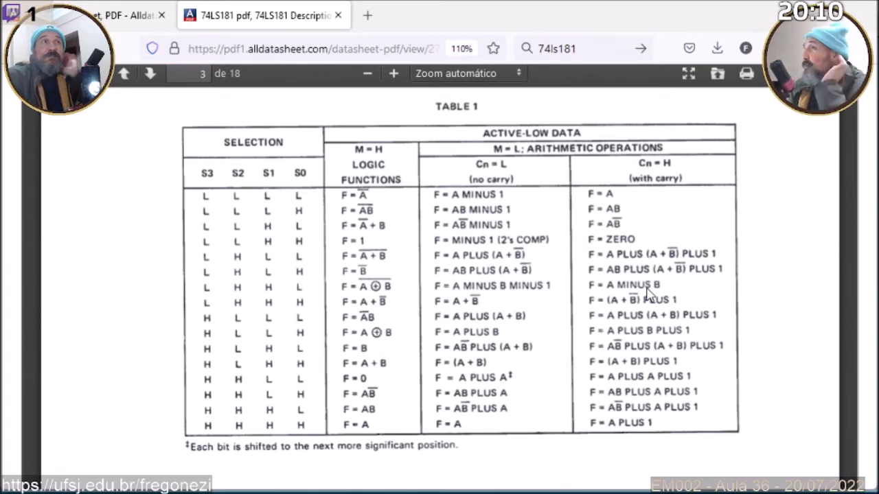
key(alt+Tab)
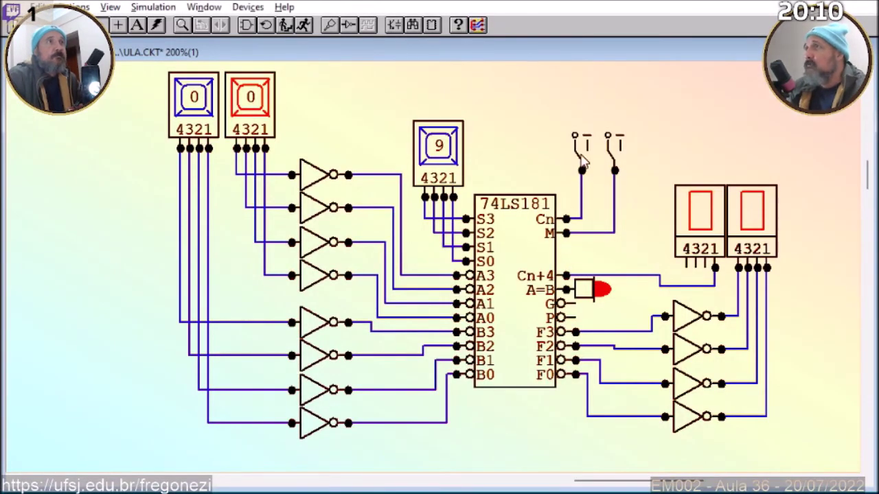
key(alt+Tab)
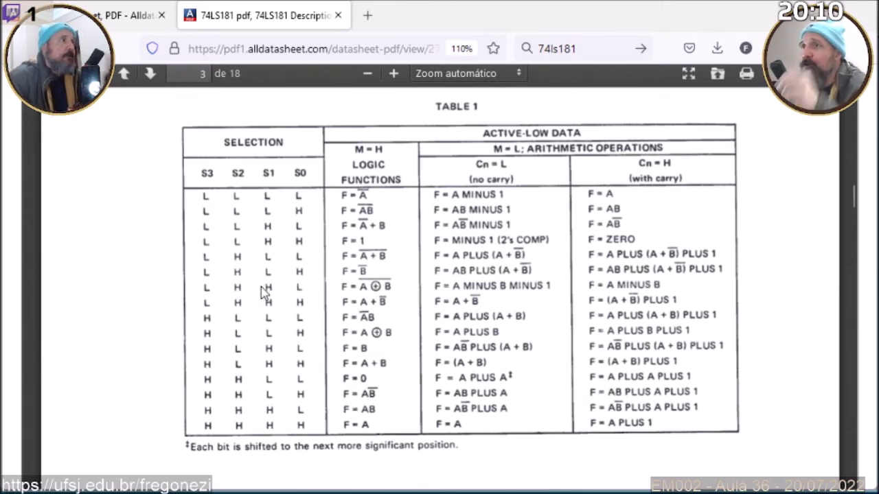
key(alt+Tab)
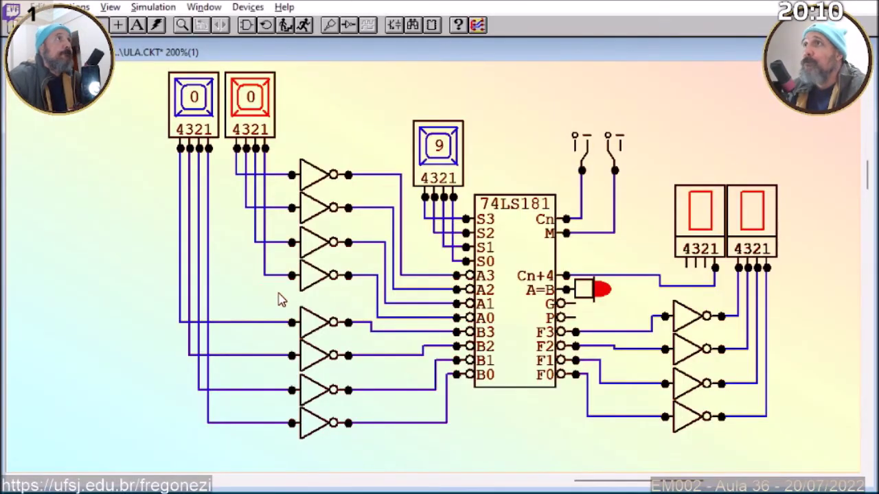
Set the hex key feeding the S inputs to 6 and run the simulation.
key(e)
key(0)
key(2)
key(4)
key(5)
key(6)
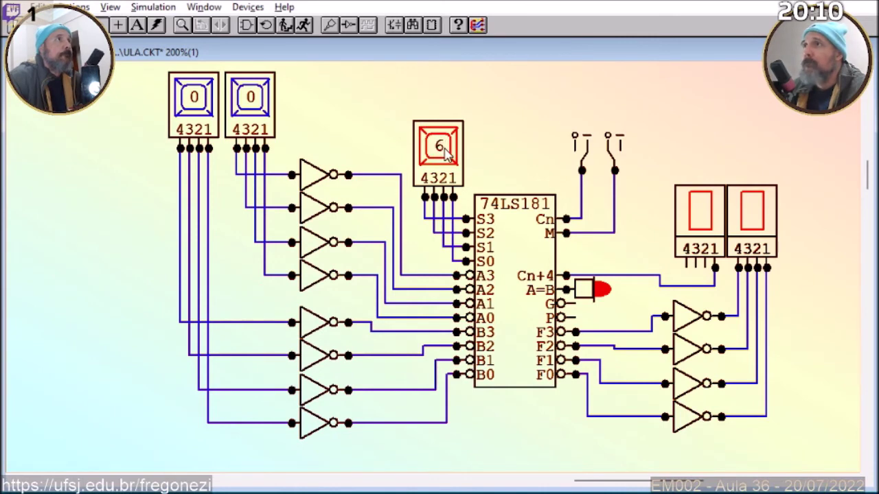
click(305, 26)
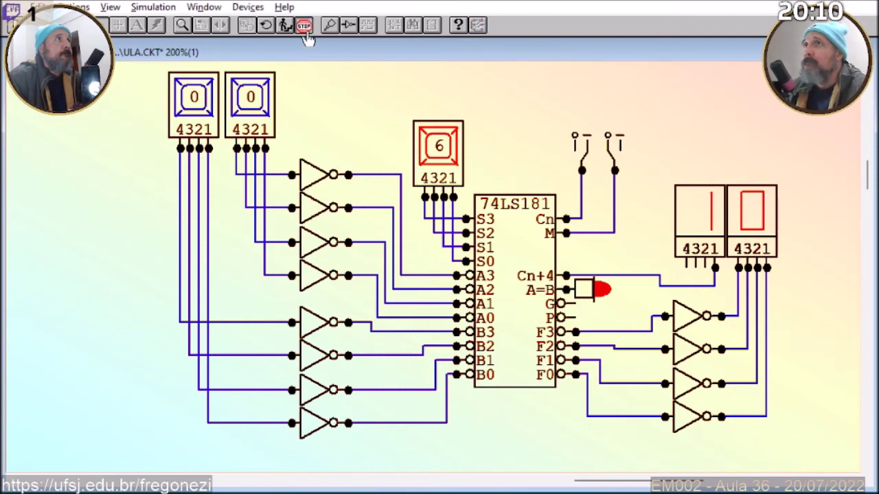
Recheck the datasheet's function table and set the hex key feeding the A inputs to 3 to test A MINUS B.
key(alt+Tab)
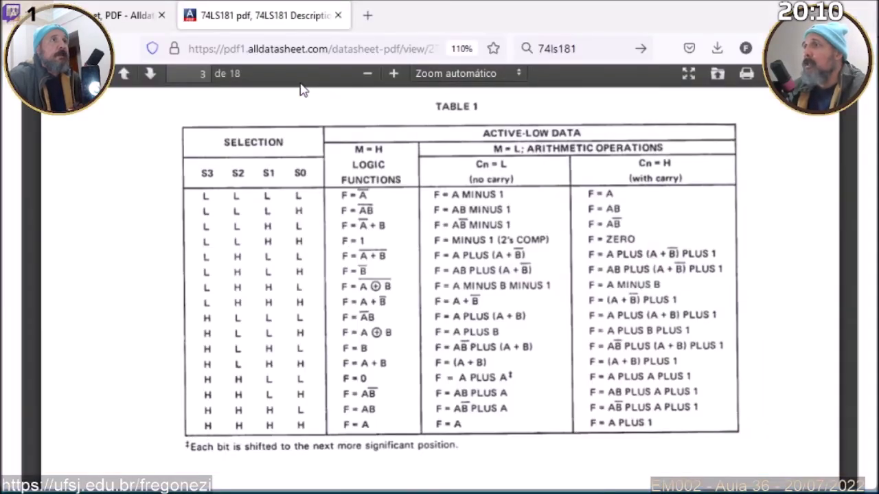
key(alt+Tab)
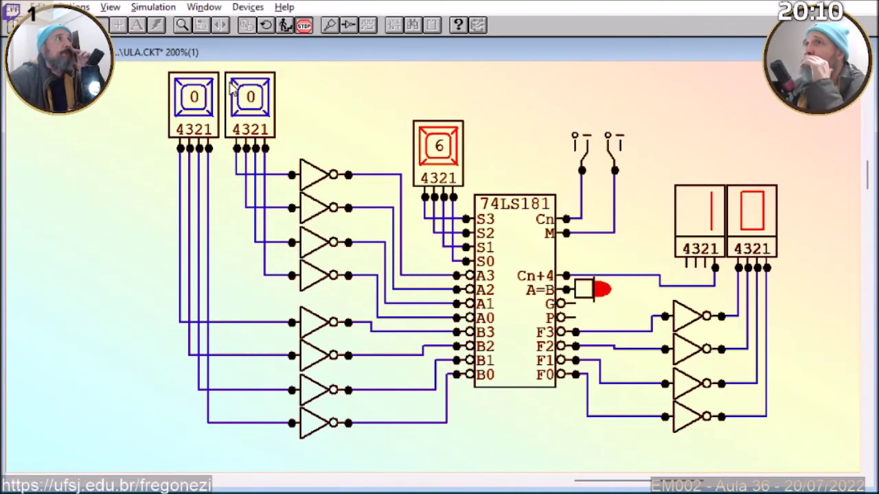
click(251, 100)
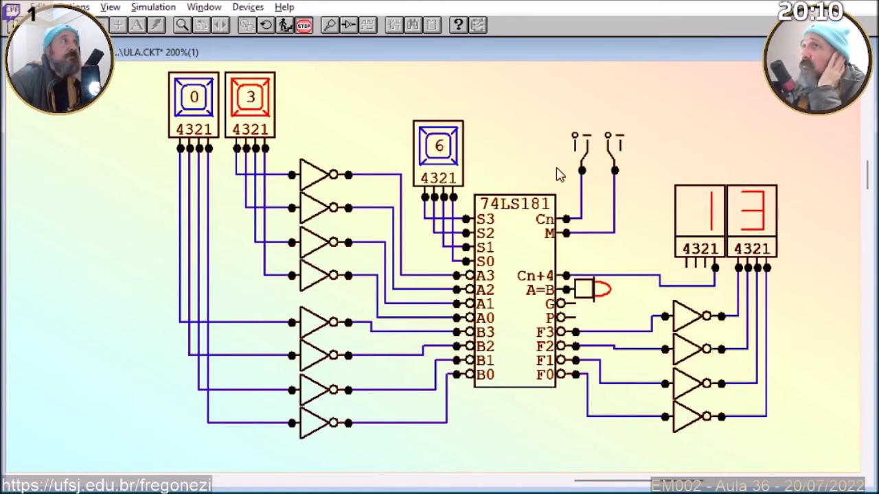
Step the hex key feeding the B inputs through 1, 2 and 3 to 4 while testing A MINUS B.
click(195, 102)
key(1)
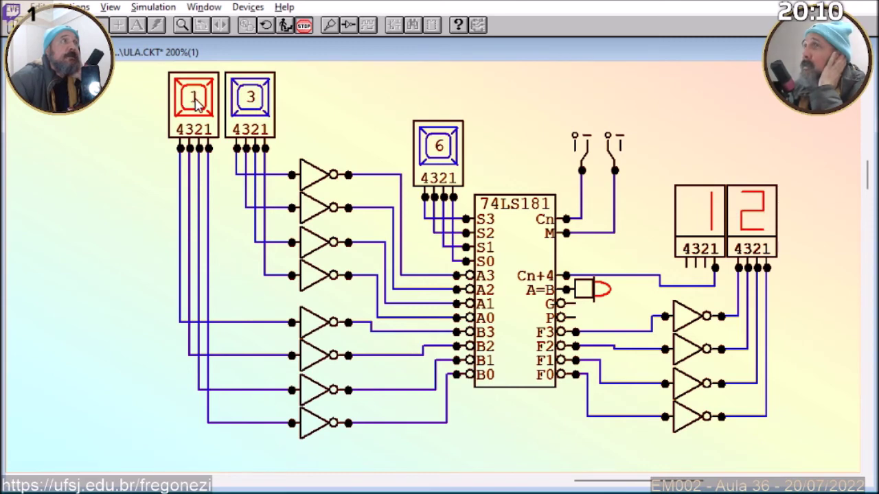
key(2)
key(3)
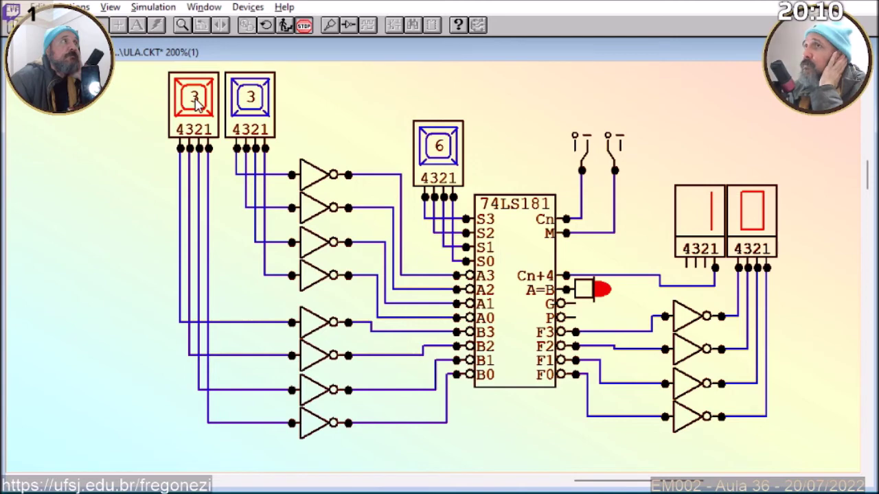
key(4)
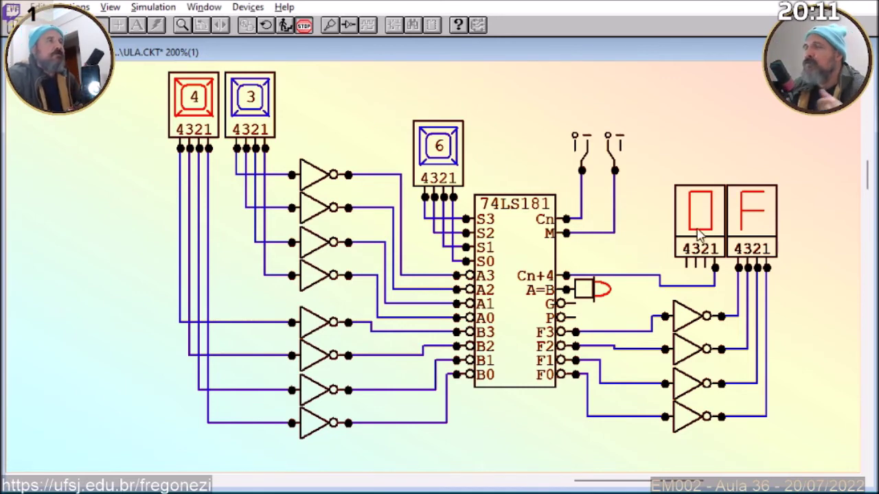
Switch to the browser's 74LS181 datasheet and compare the active-low function table with the active-high one in Table 2.
key(alt+Tab)
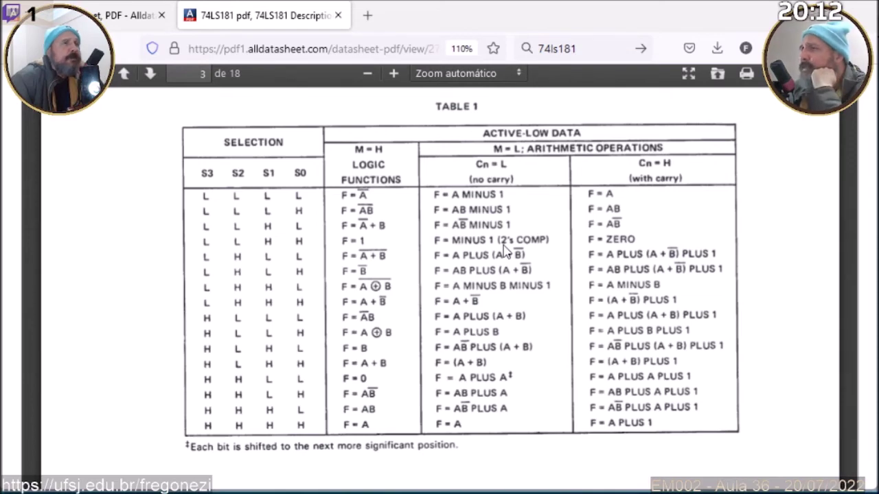
scroll(504, 245, down, 9)
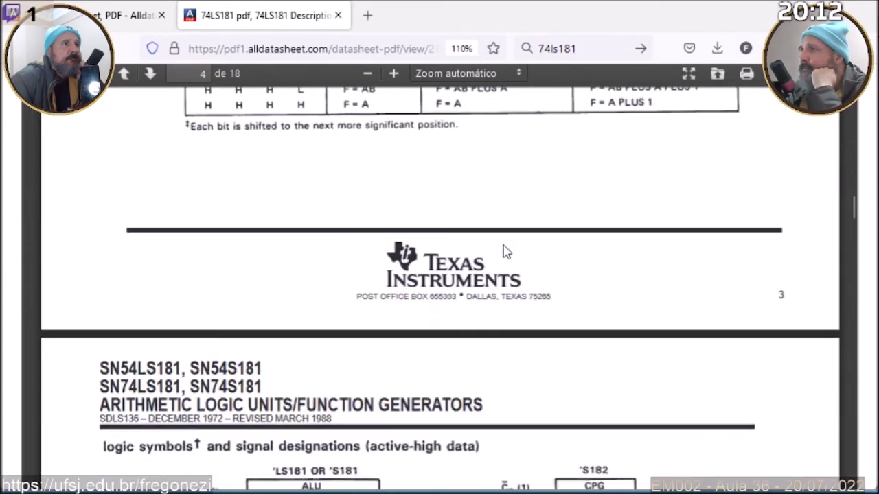
scroll(503, 249, down, 8)
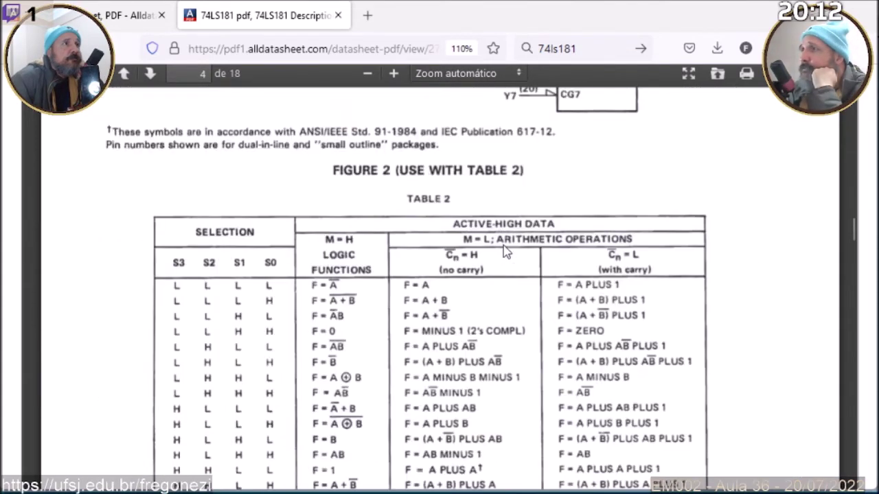
scroll(503, 245, down, 2)
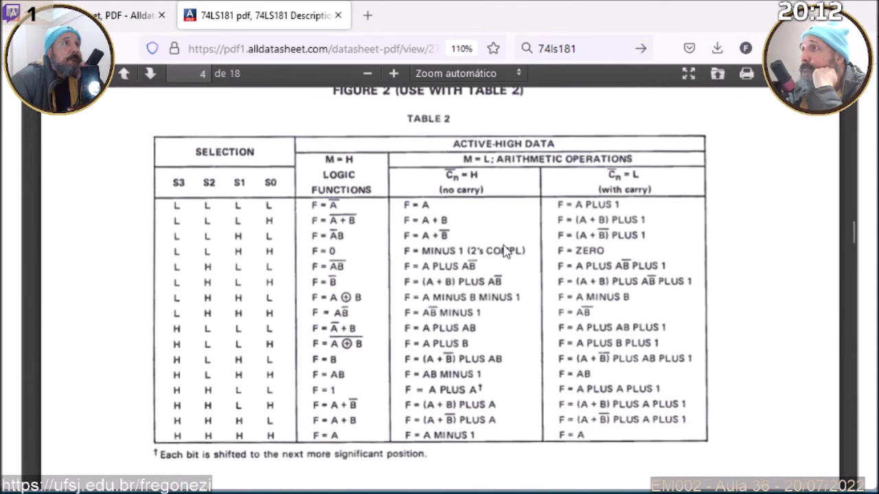
scroll(504, 251, up, 2)
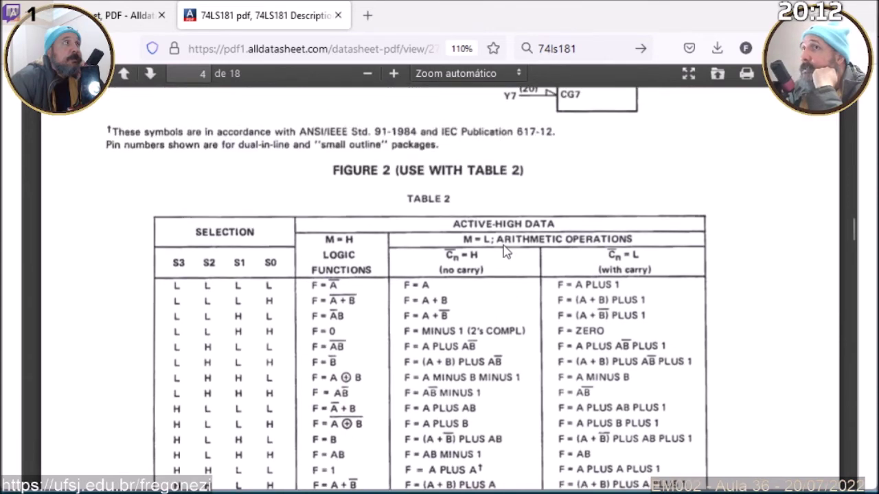
scroll(503, 245, down, 4)
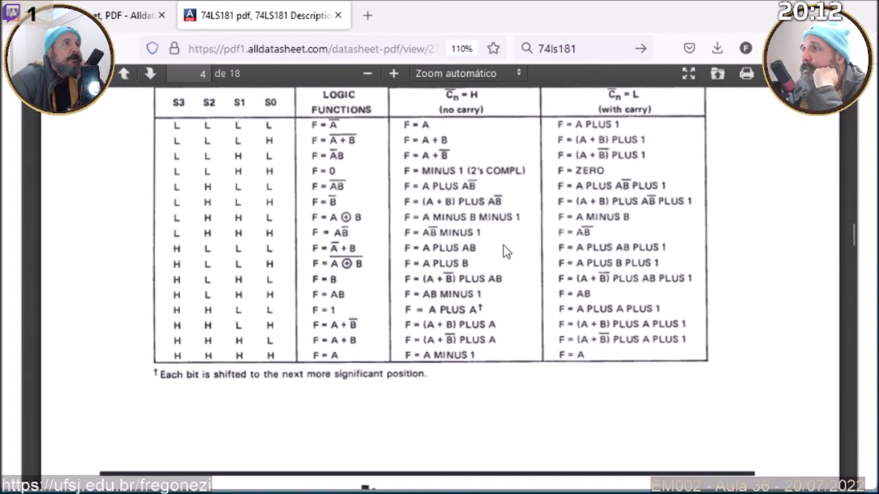
scroll(503, 246, up, 2)
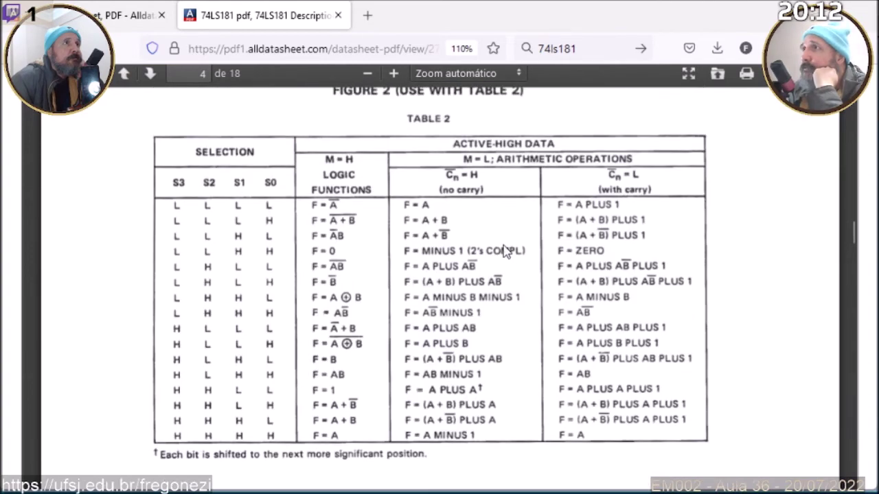
scroll(504, 251, up, 4)
scroll(504, 251, up, 6)
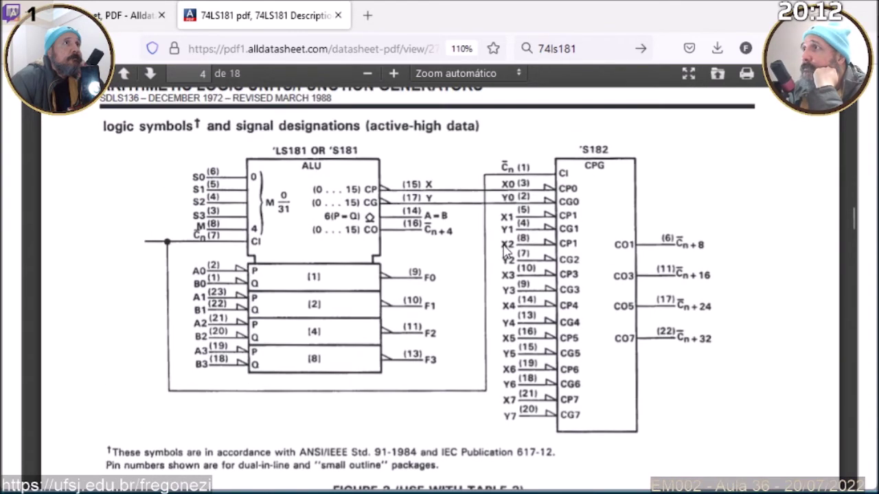
Go back to page 3 of the datasheet and examine the active-low logic symbols and signal designations used with Table 1.
scroll(505, 251, up, 4)
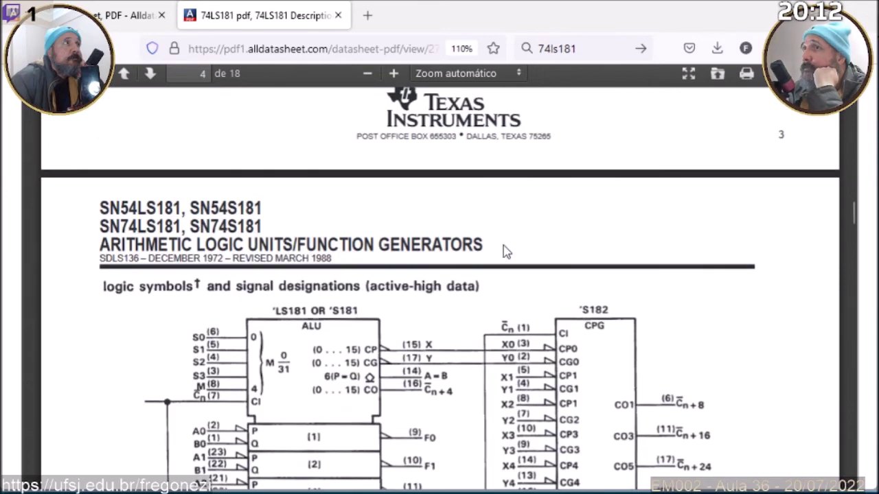
scroll(503, 251, up, 15)
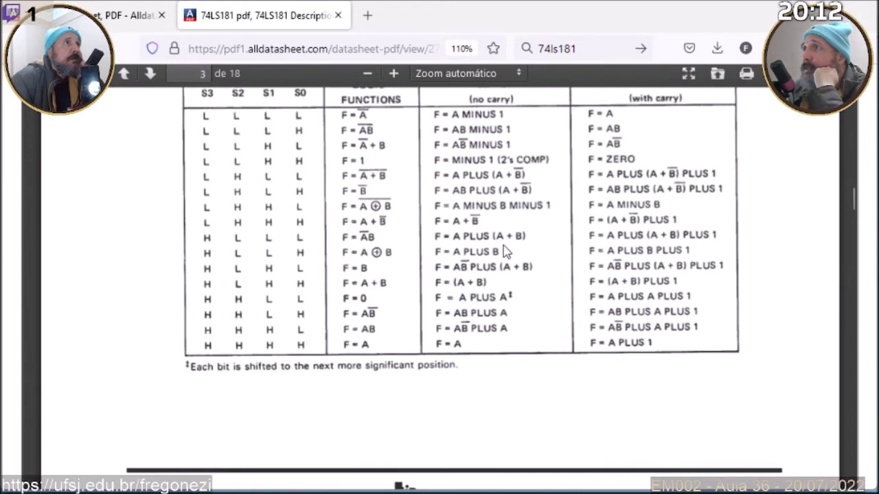
scroll(504, 245, up, 8)
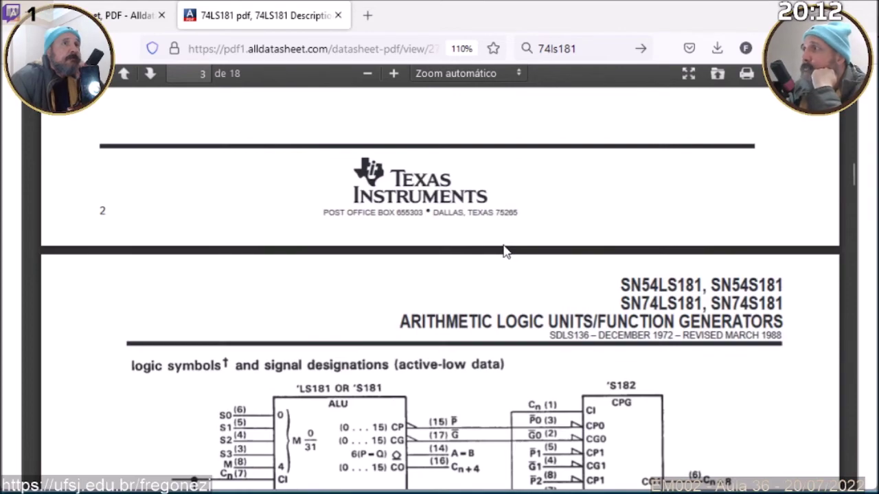
scroll(505, 250, down, 6)
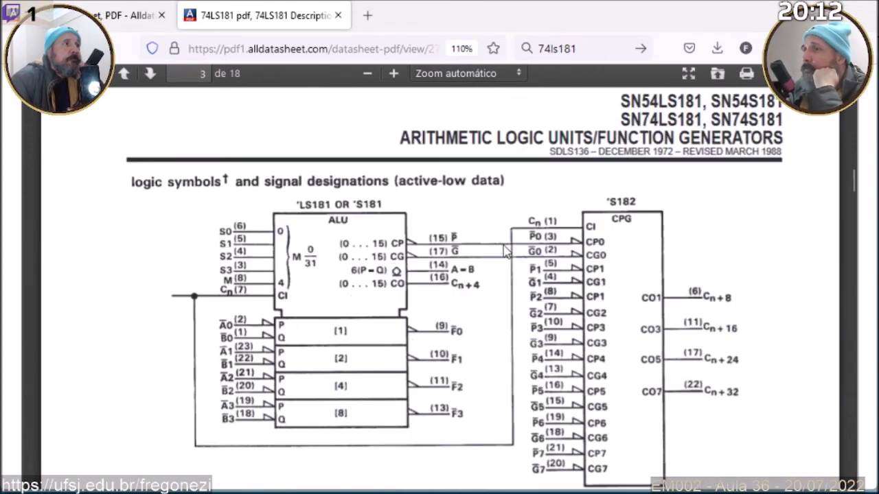
scroll(505, 251, down, 4)
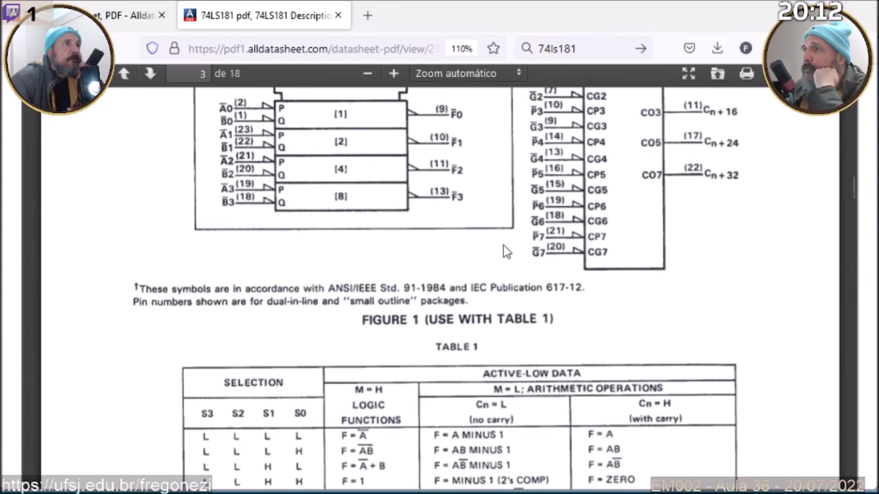
scroll(503, 250, up, 3)
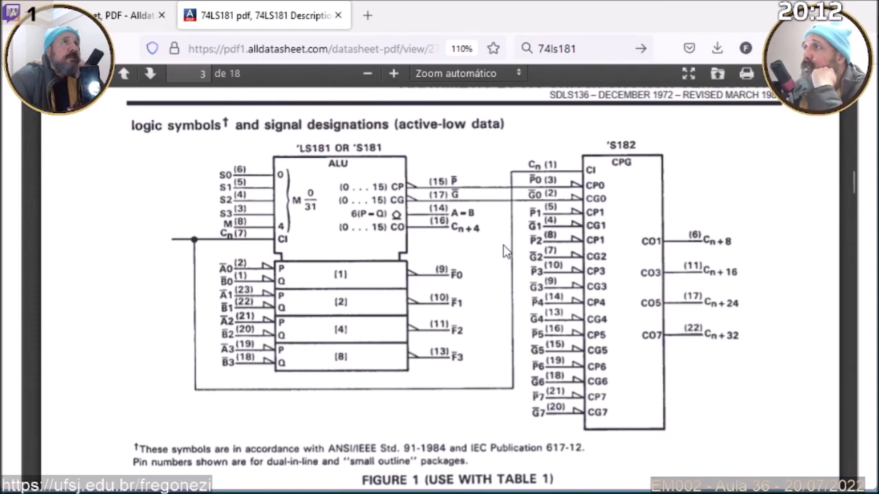
scroll(503, 245, down, 5)
scroll(504, 251, down, 6)
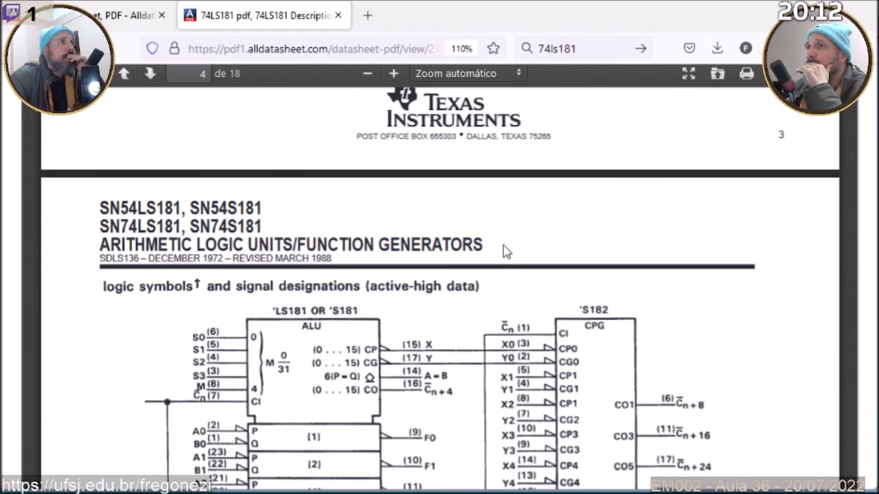
Examine the positive-logic diagram on page 5 of the datasheet, from the S inputs down to the M and Cn inputs.
scroll(503, 245, down, 4)
scroll(503, 245, down, 20)
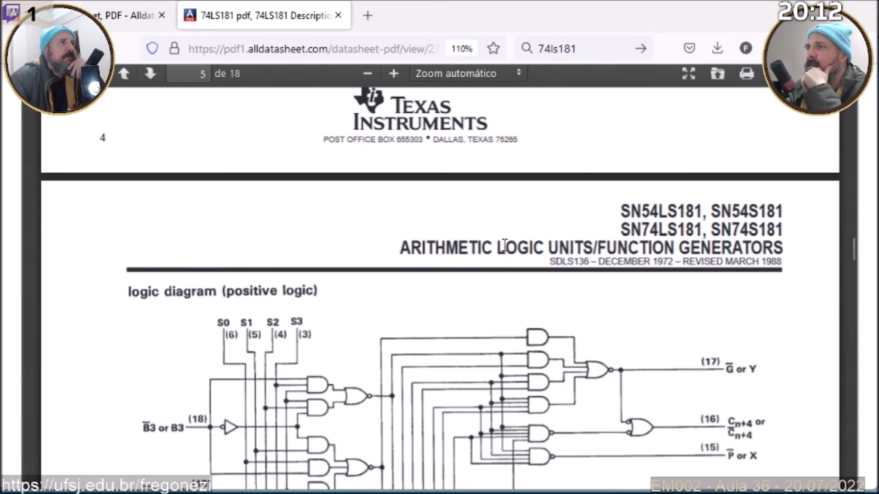
scroll(503, 245, down, 2)
scroll(503, 246, down, 2)
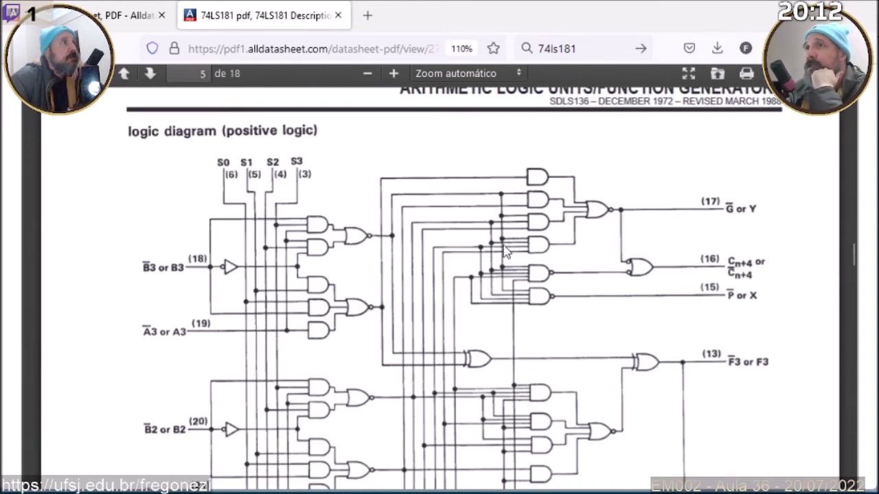
scroll(505, 251, down, 2)
scroll(504, 250, down, 6)
scroll(505, 251, down, 4)
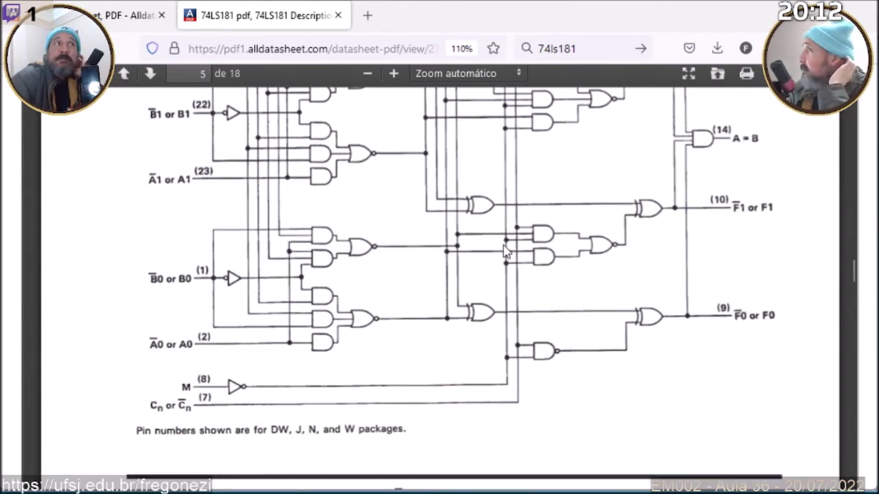
Review the LS181's absolute maximum ratings, recommended operating conditions and electrical characteristics on page 6 of the datasheet.
scroll(504, 252, down, 10)
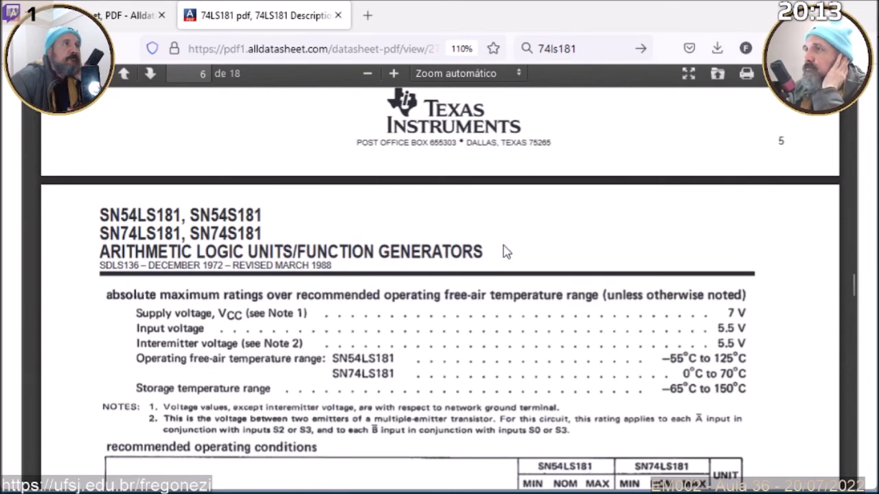
scroll(504, 251, down, 8)
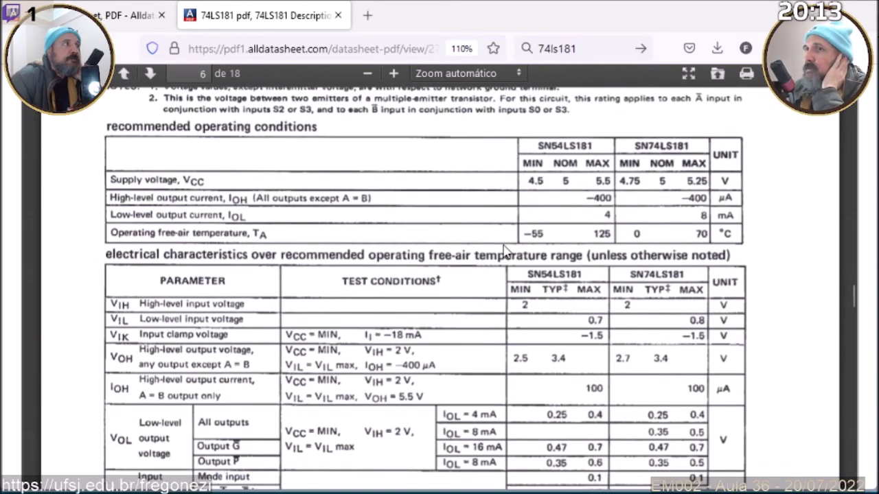
scroll(504, 252, down, 2)
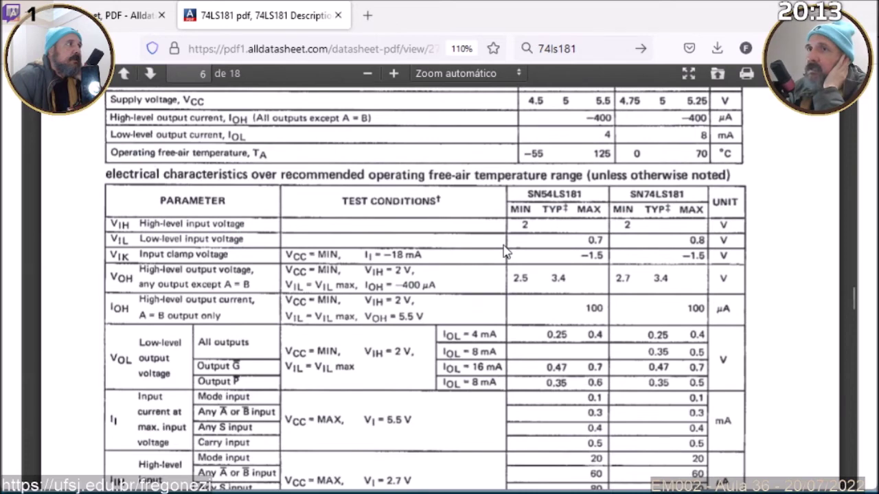
scroll(504, 252, down, 4)
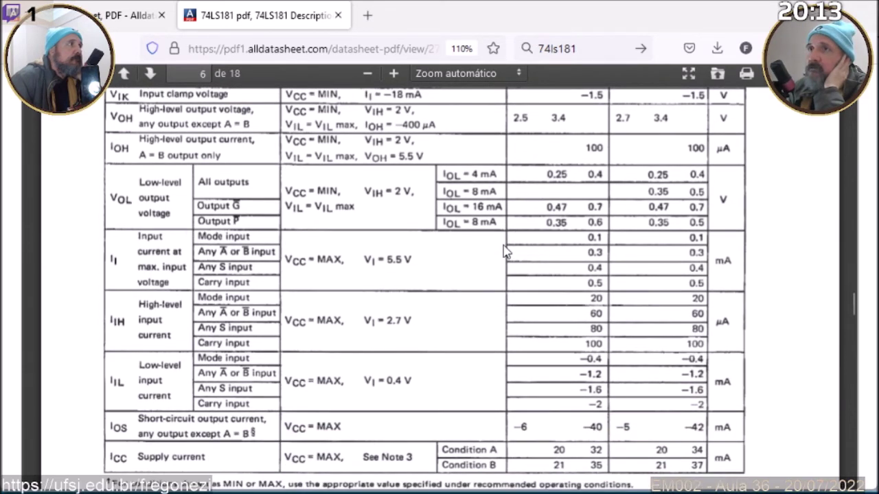
scroll(103, 234, up, 4)
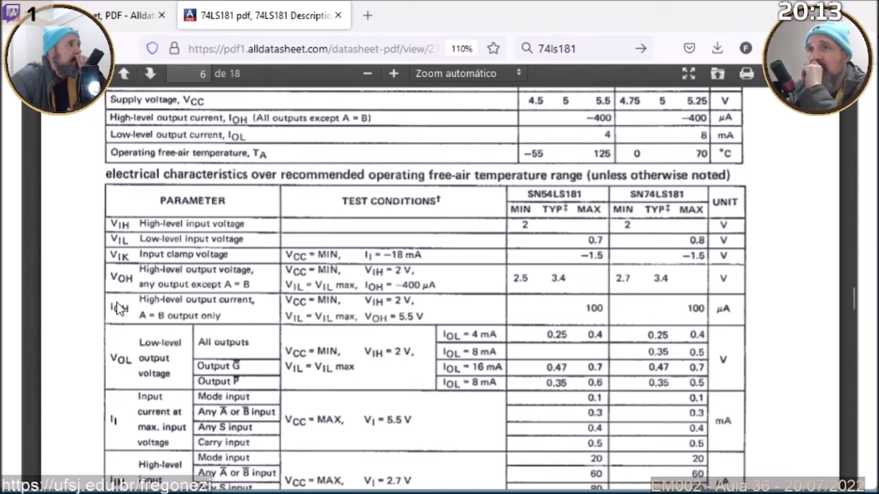
scroll(117, 323, down, 2)
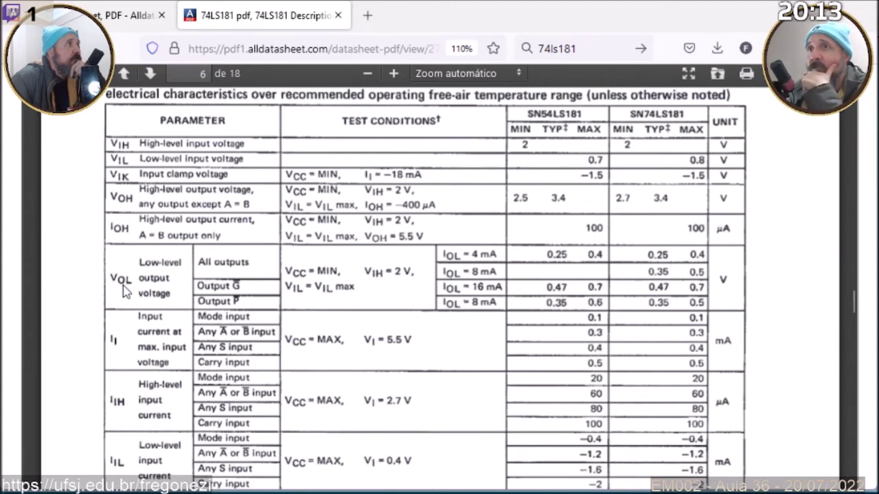
scroll(123, 291, down, 5)
scroll(125, 291, down, 4)
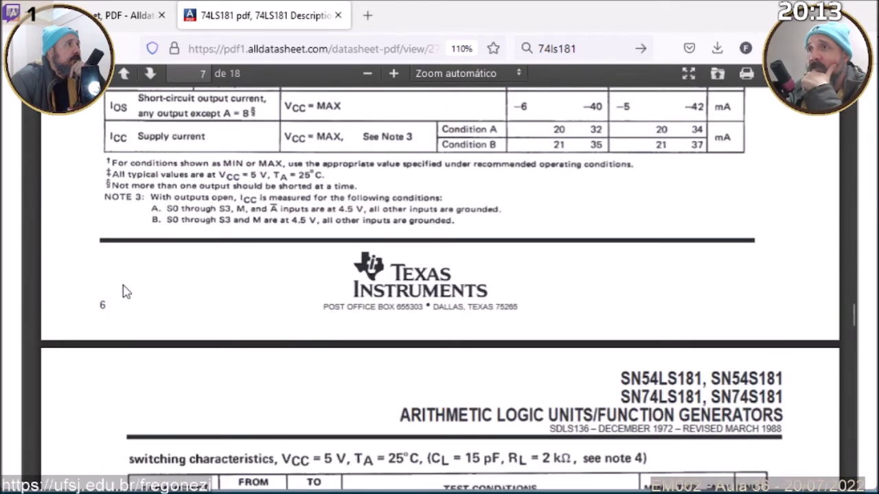
Review the switching characteristics and input/output schematics on page 7, continuing to the electrical characteristics on page 8.
scroll(124, 291, down, 5)
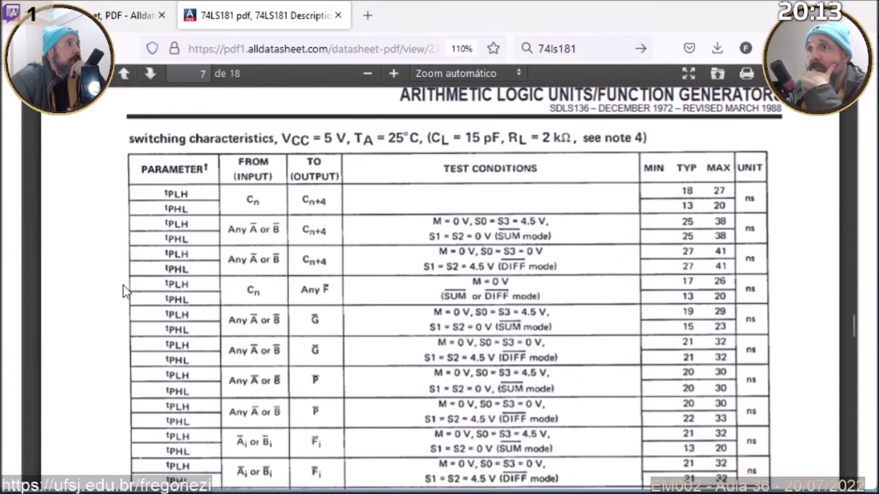
scroll(123, 291, down, 10)
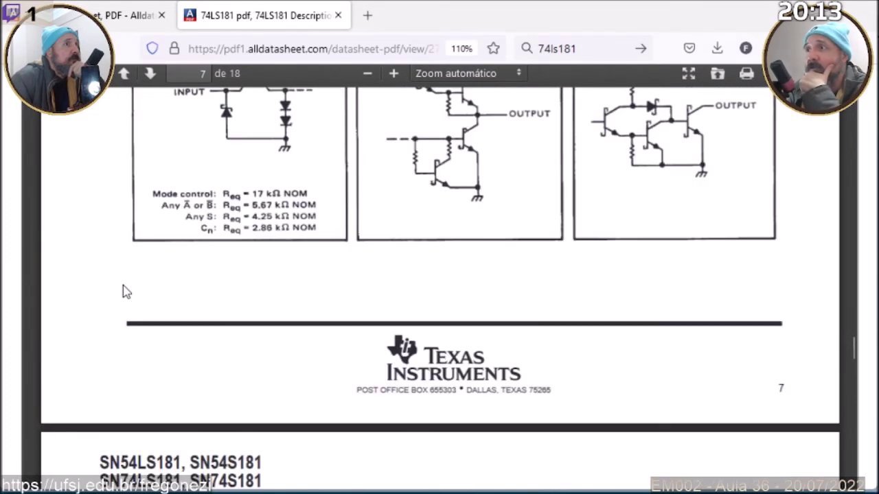
scroll(125, 291, up, 3)
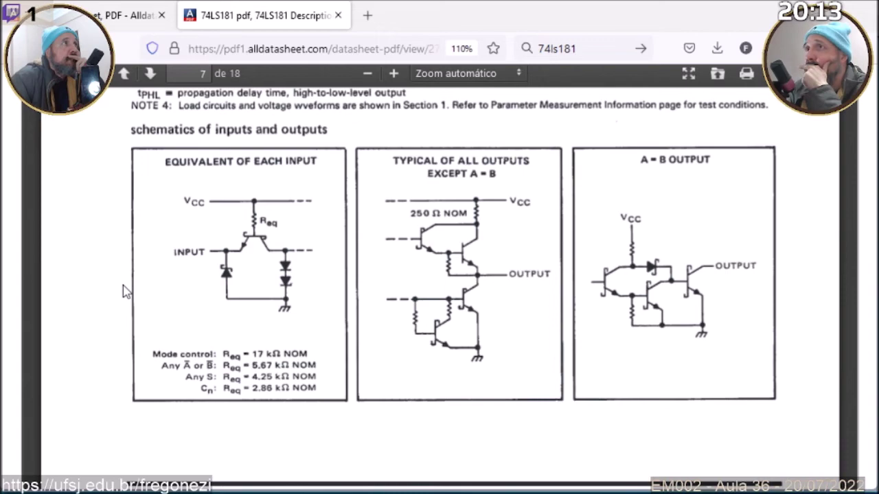
scroll(125, 292, down, 5)
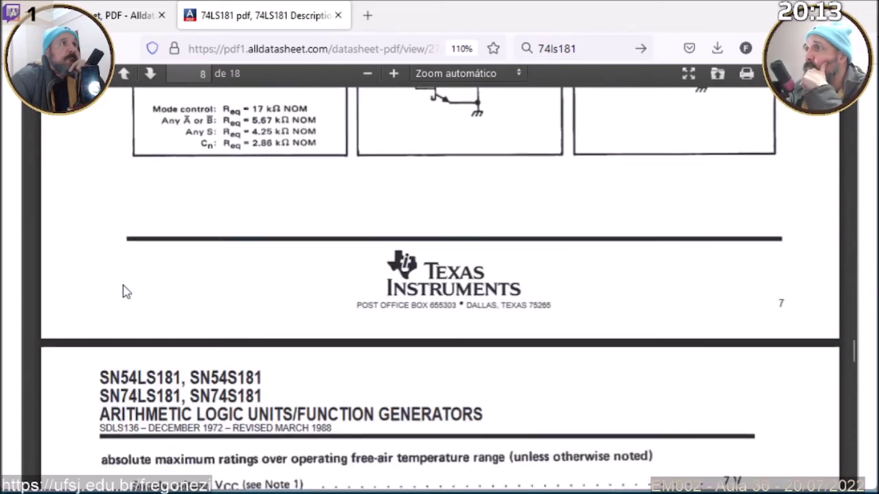
scroll(126, 292, down, 10)
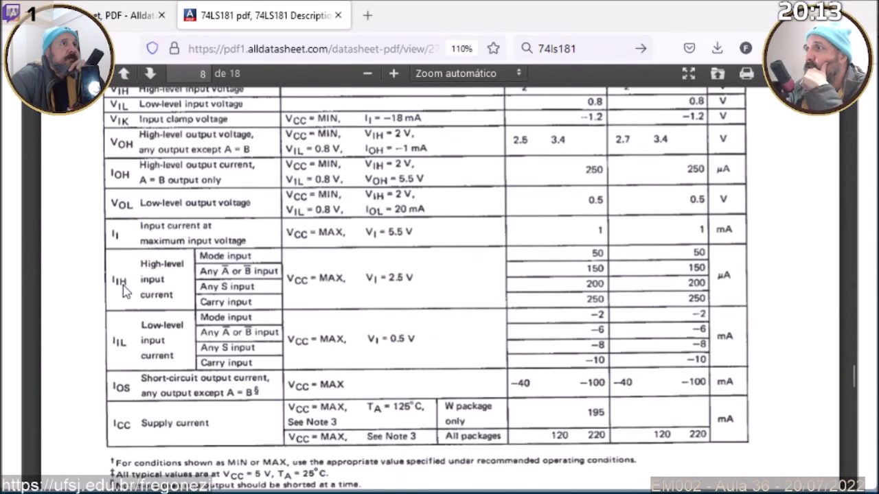